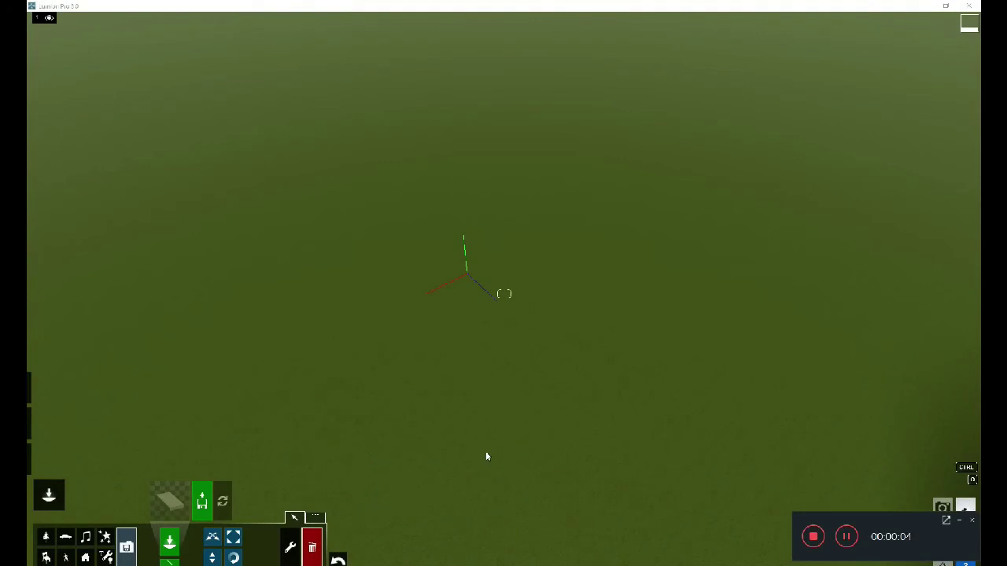
- Place the pink slab model from the imported models library onto the terrain
click(296, 519)
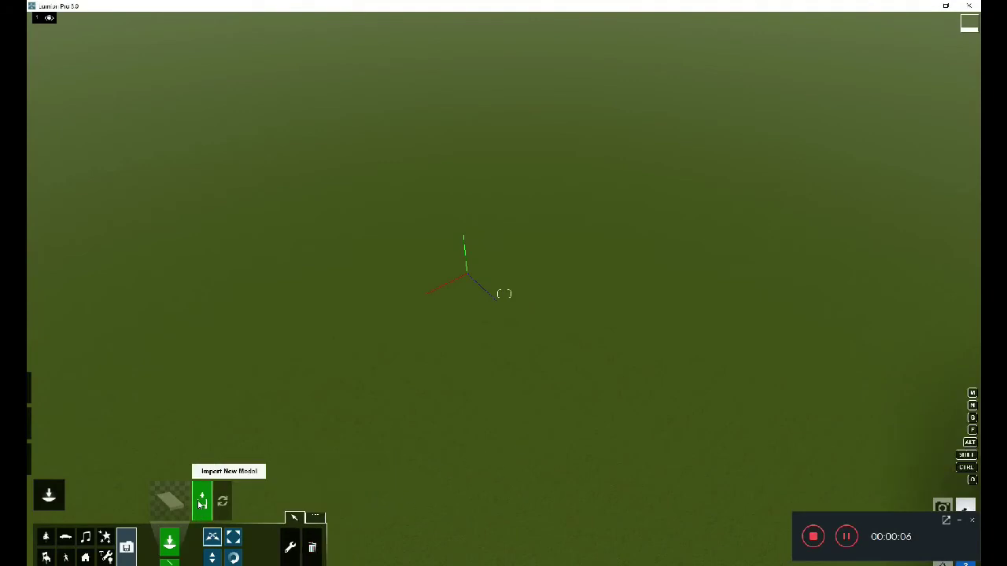
click(201, 504)
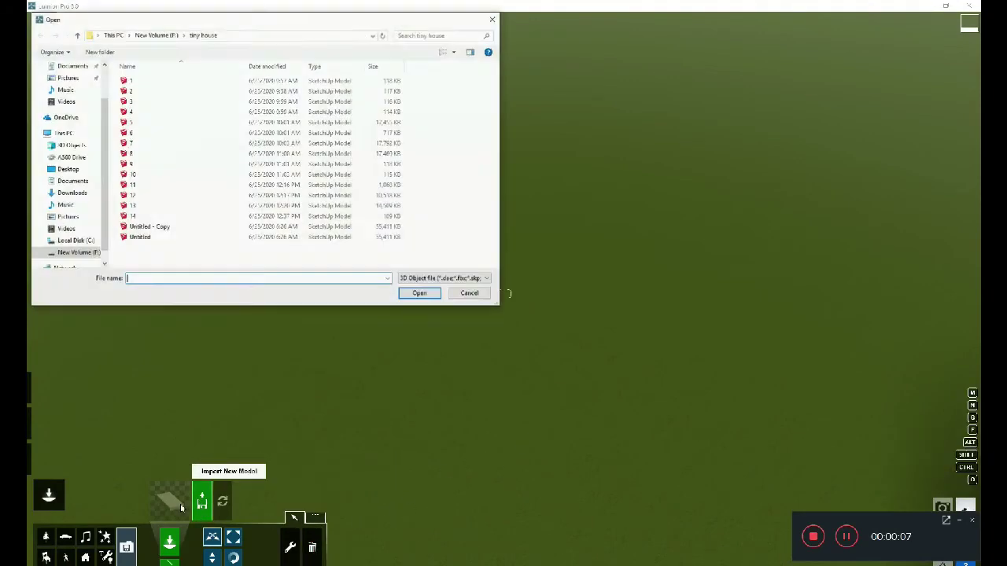
click(492, 20)
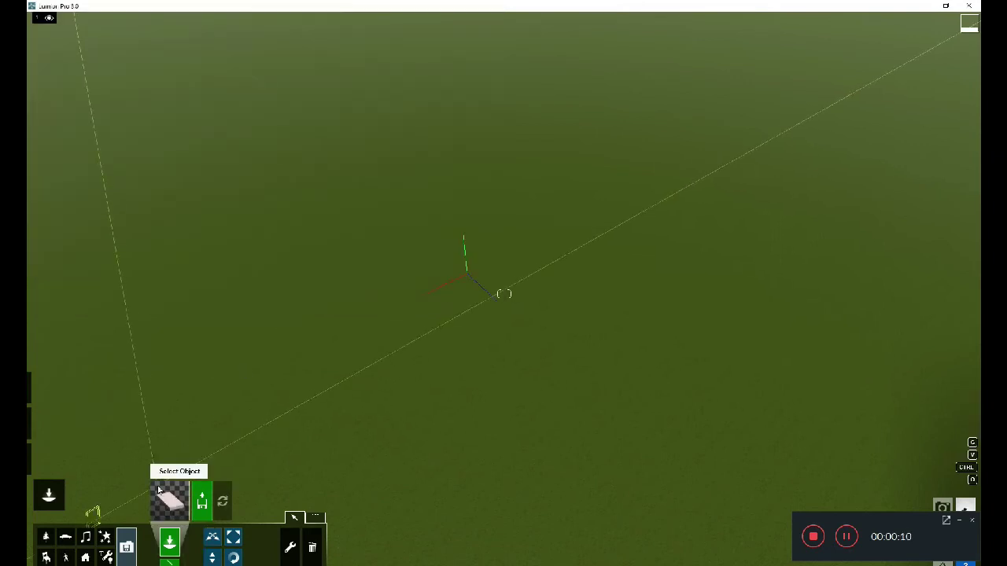
click(158, 489)
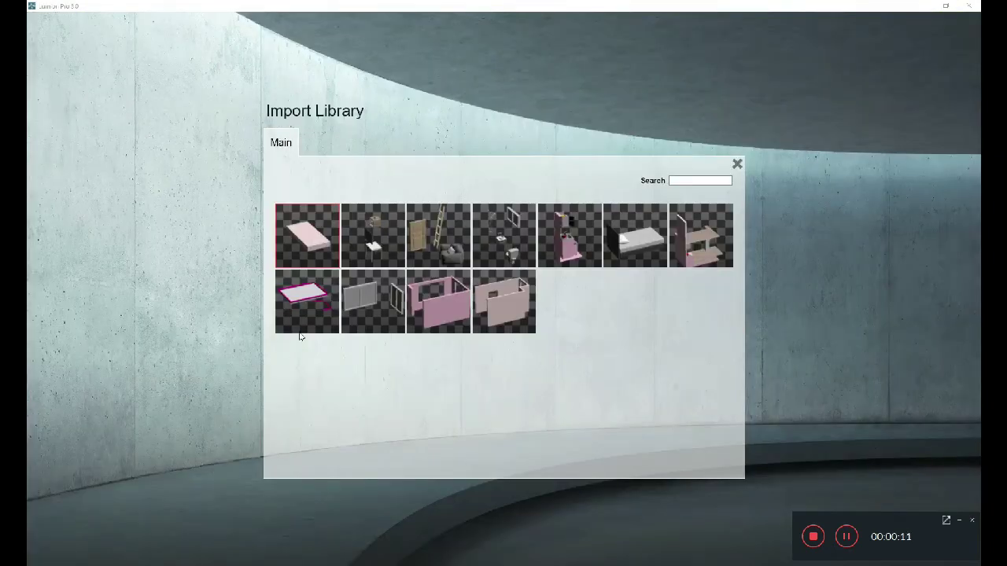
click(322, 235)
click(413, 268)
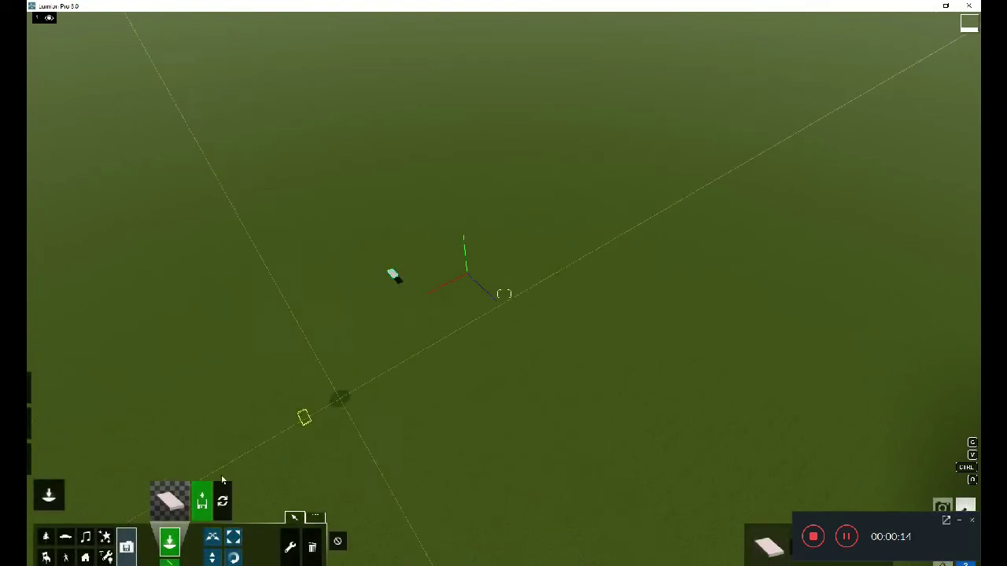
- Place the next imported models, including the door and ladder model, on the terrain
click(169, 503)
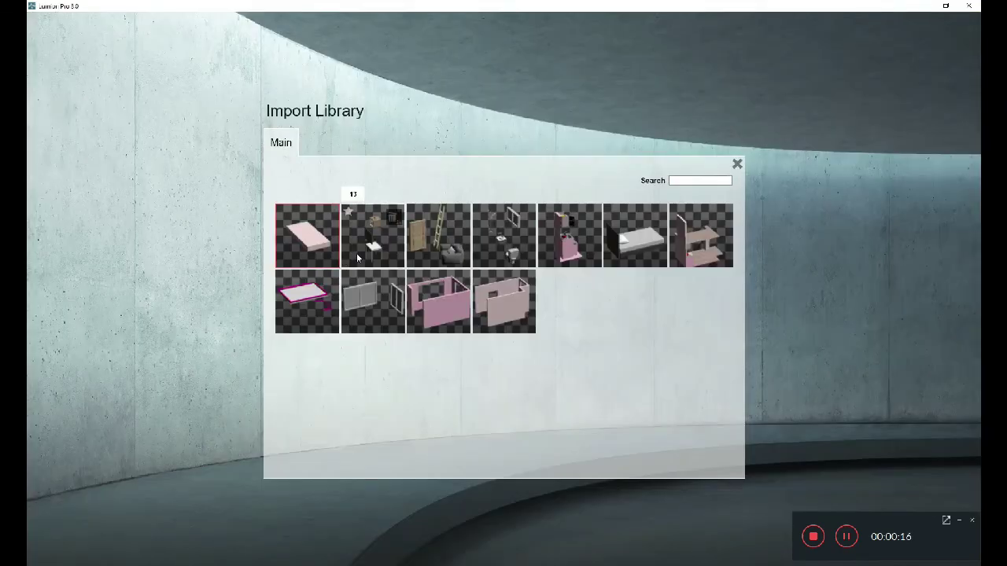
click(357, 258)
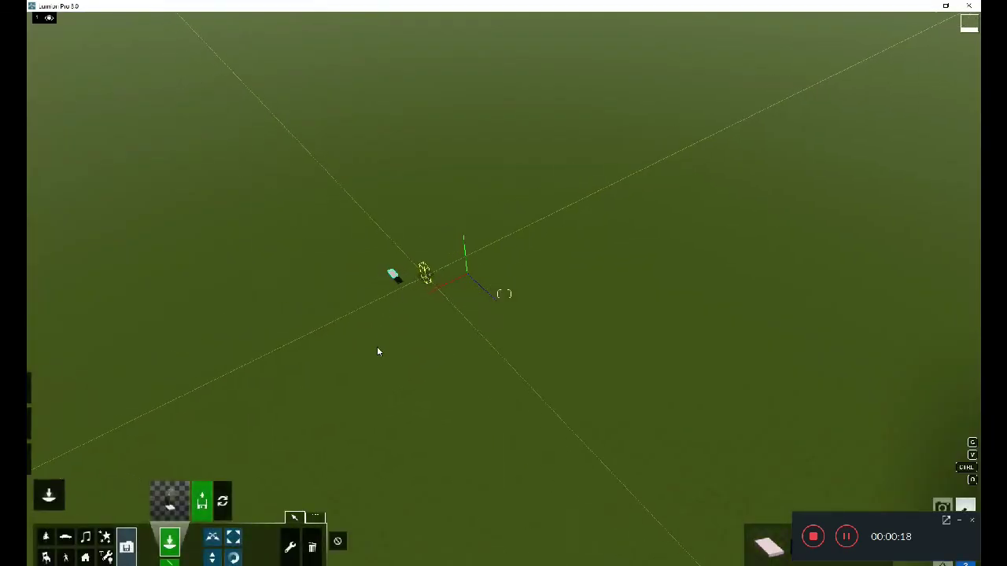
click(169, 499)
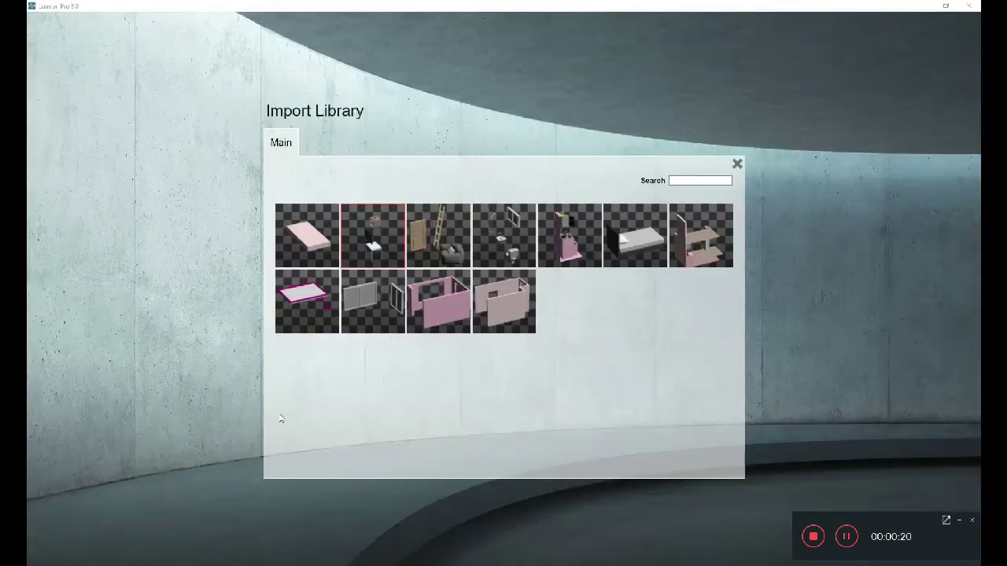
click(418, 250)
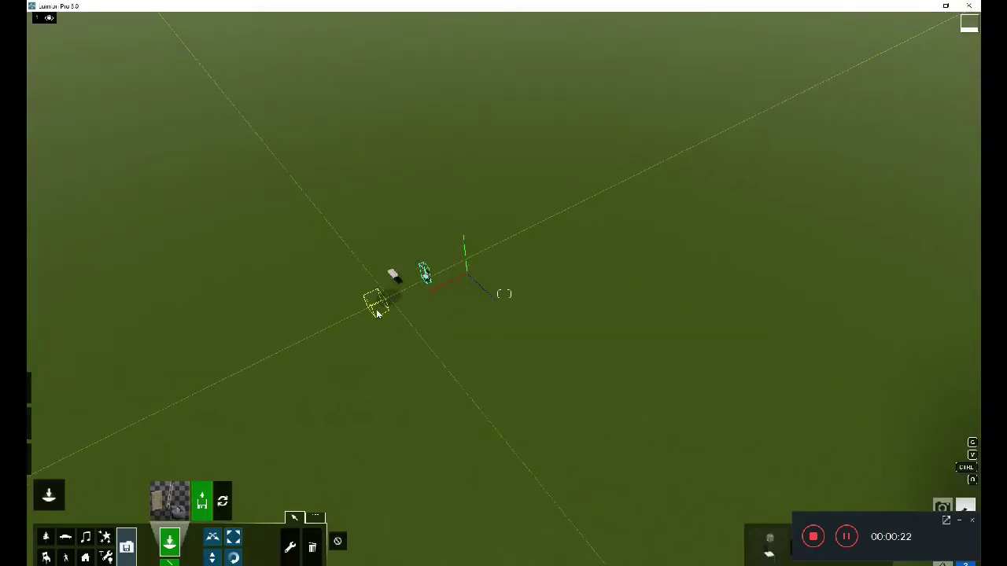
click(169, 500)
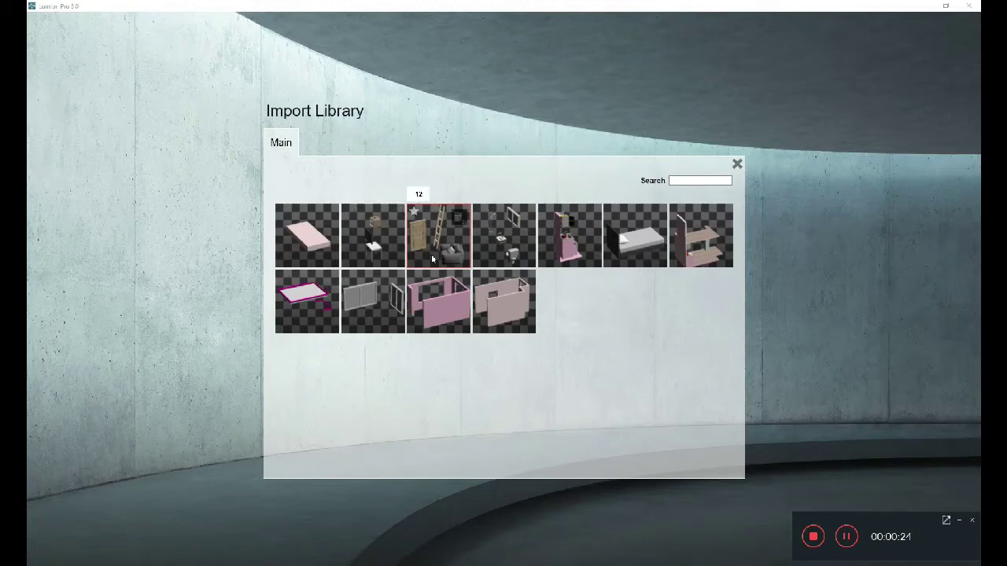
click(526, 249)
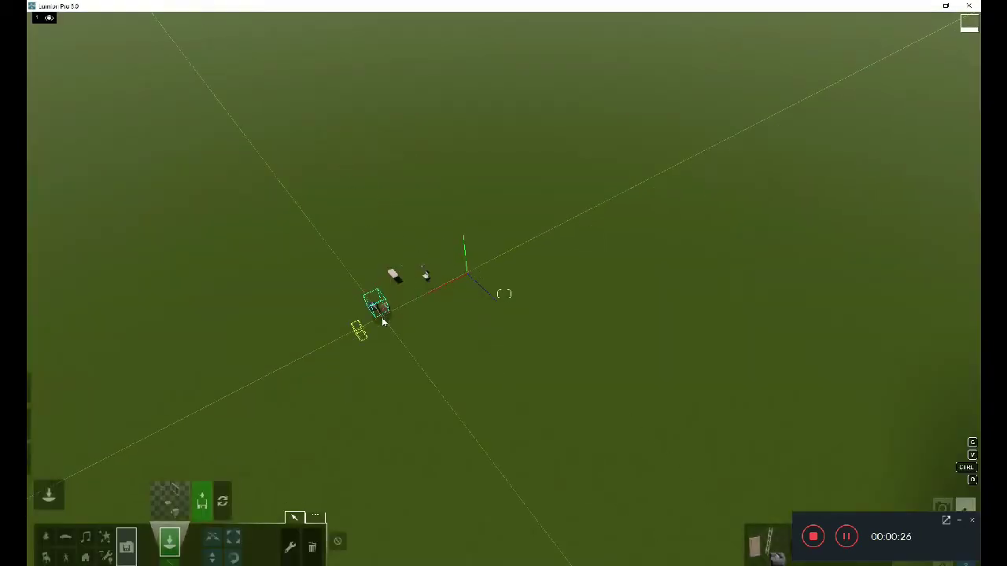
click(409, 319)
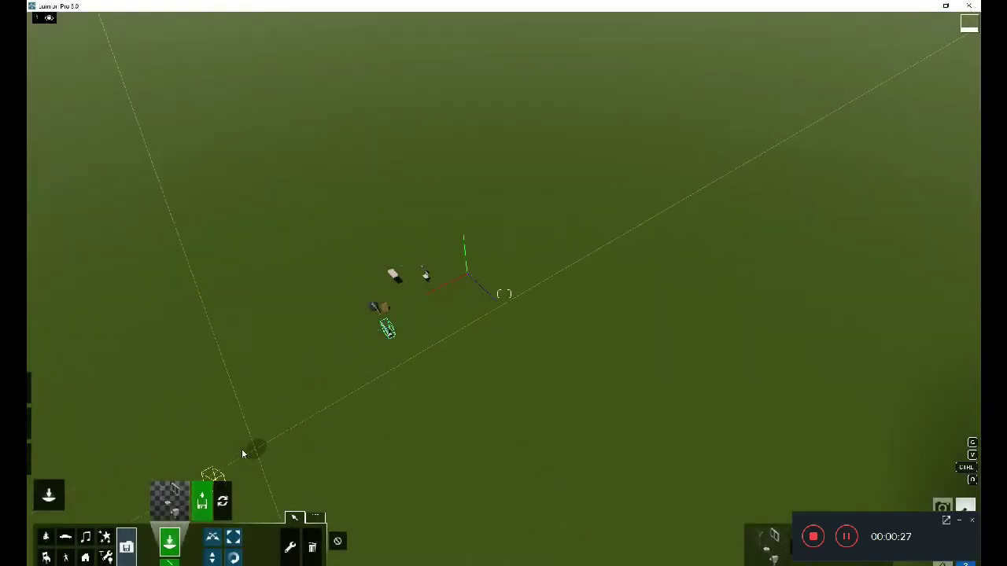
- Place further imported models, including the tall pink unit, on the terrain
click(169, 500)
click(546, 193)
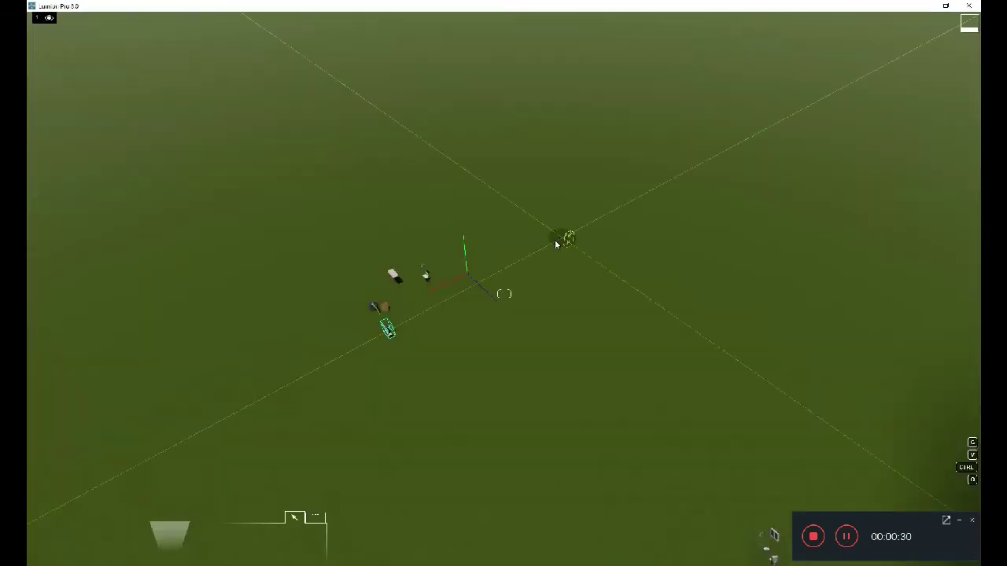
click(426, 316)
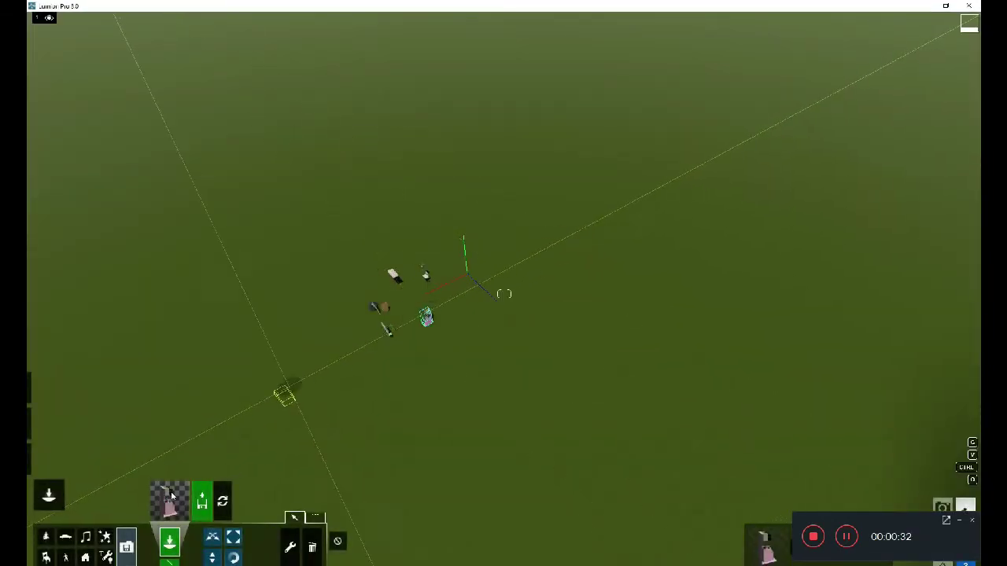
click(169, 499)
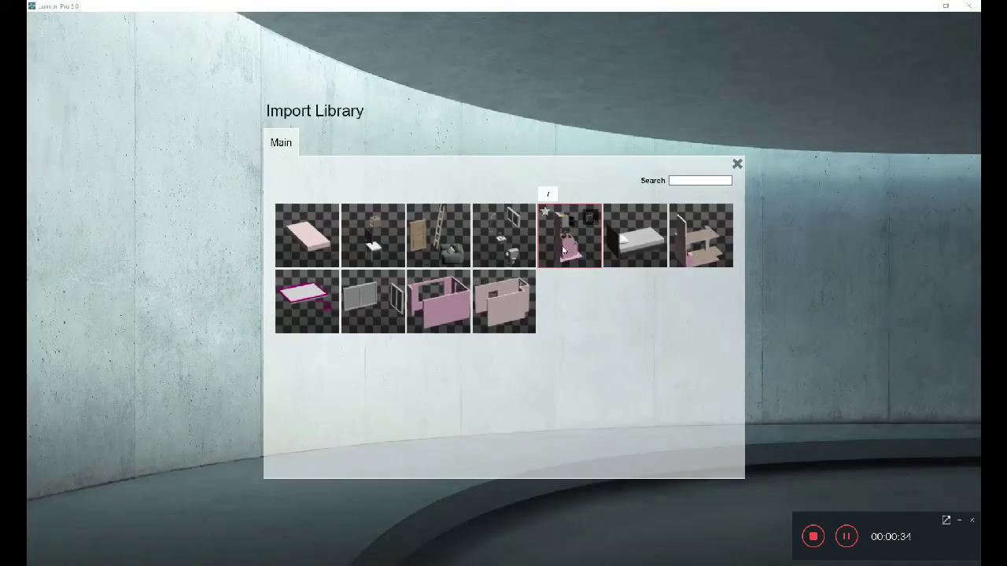
click(630, 241)
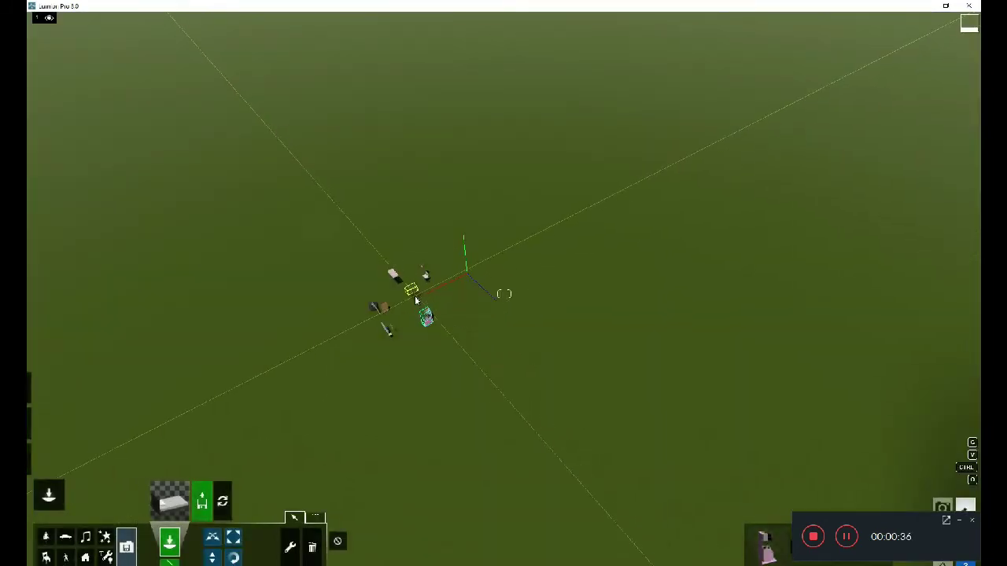
click(169, 500)
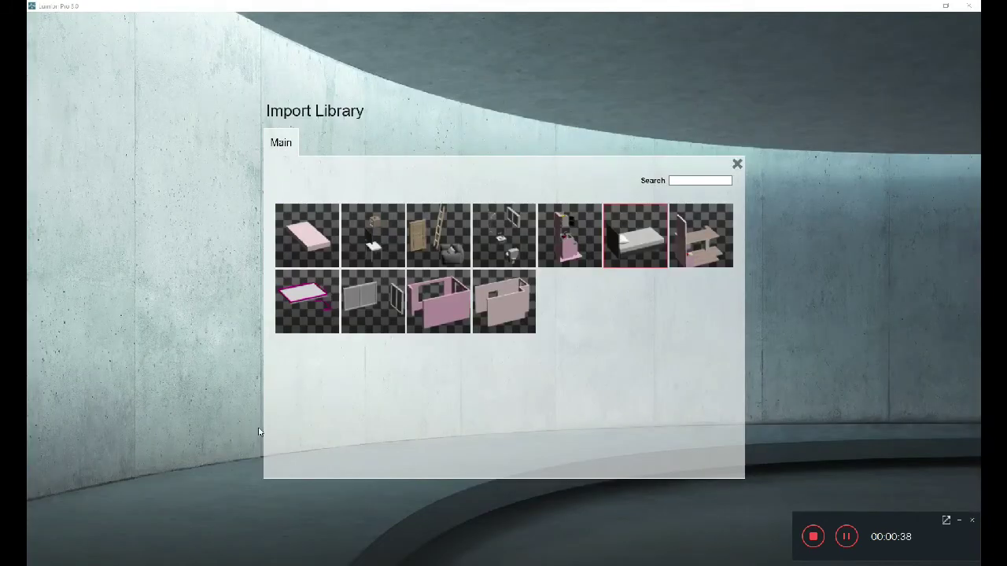
click(642, 270)
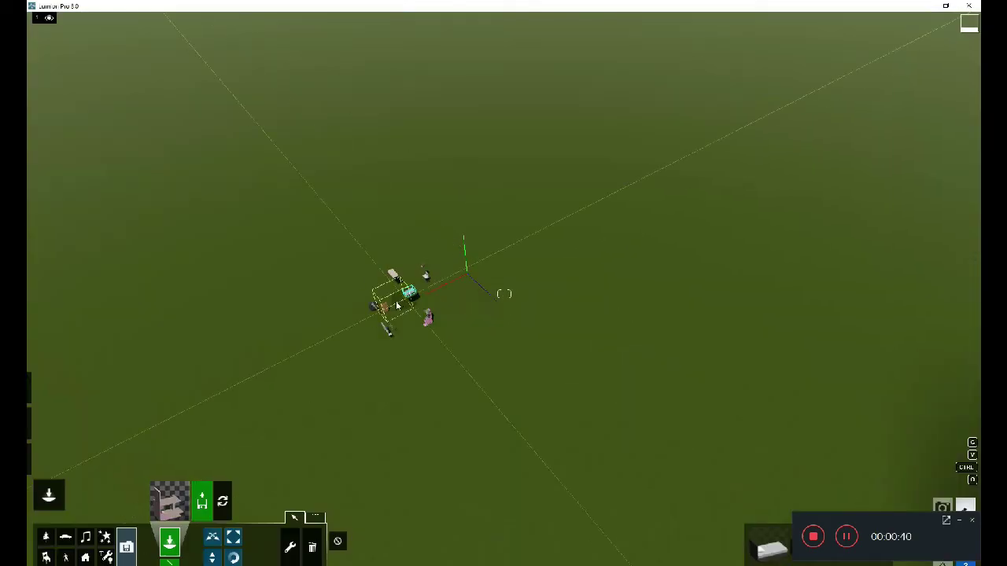
- Move the view closer and place the pink-edged slab and grey window panel beside the parts
right_drag(407, 321, 423, 287)
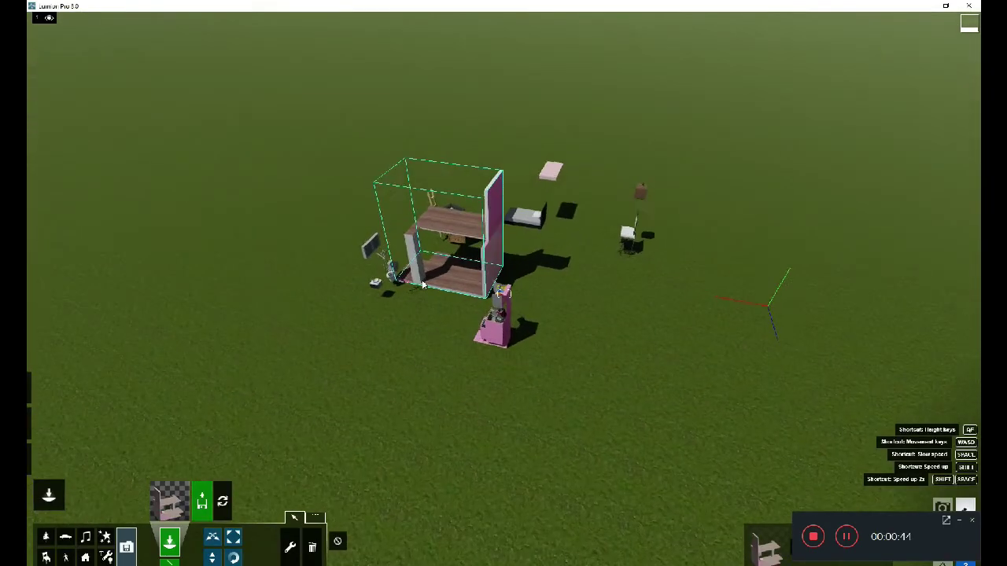
right_drag(423, 286, 392, 368)
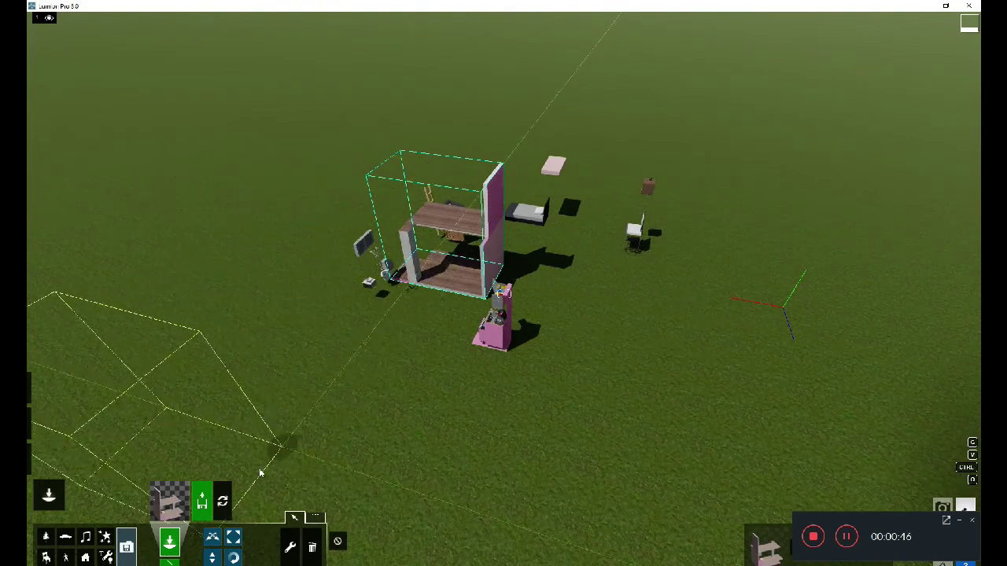
click(169, 503)
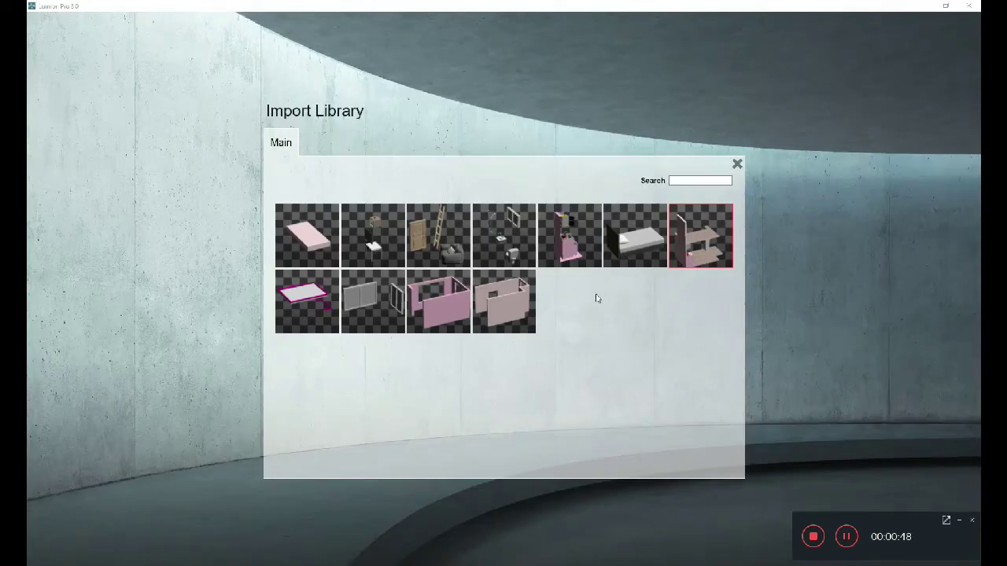
click(337, 326)
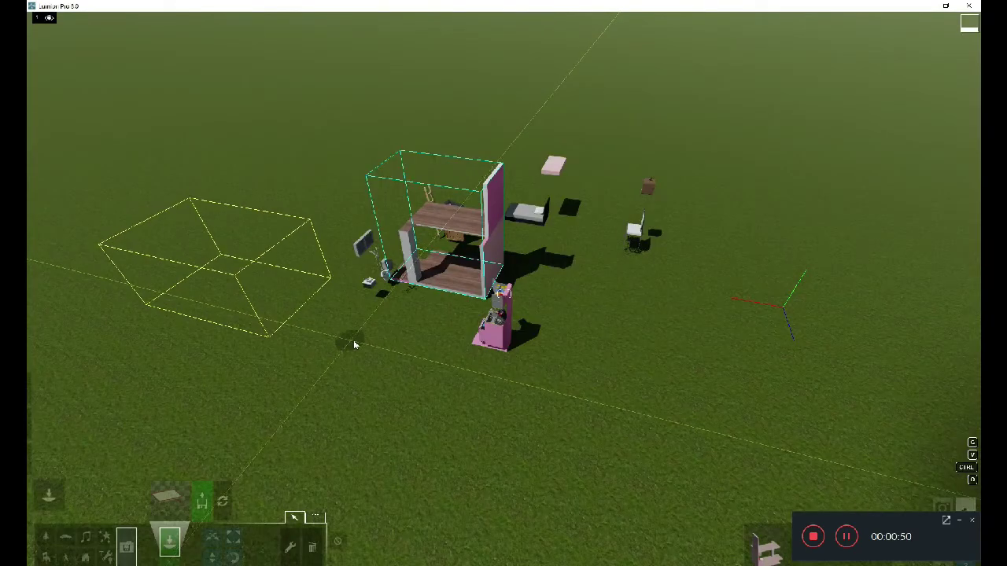
click(171, 509)
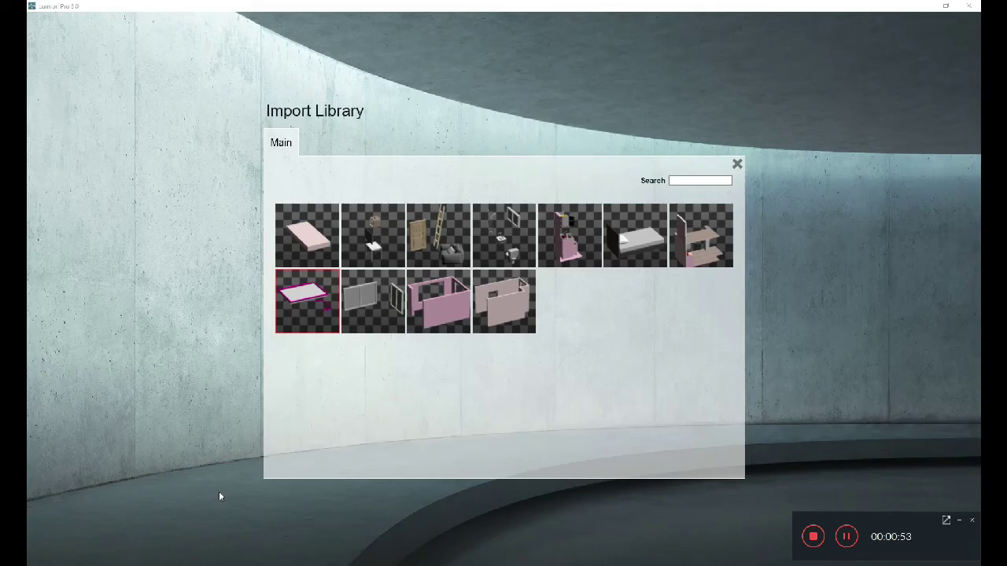
click(397, 321)
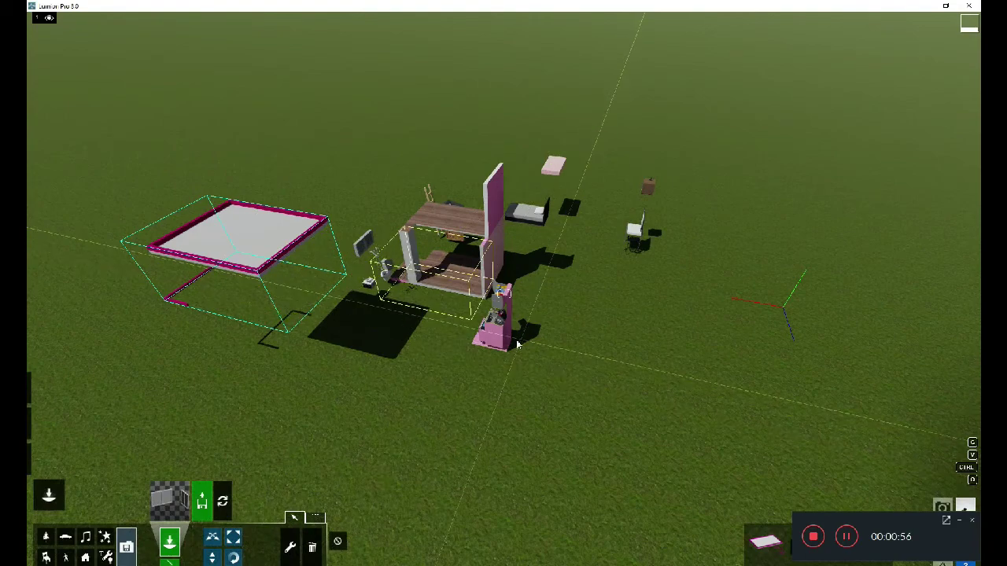
click(469, 375)
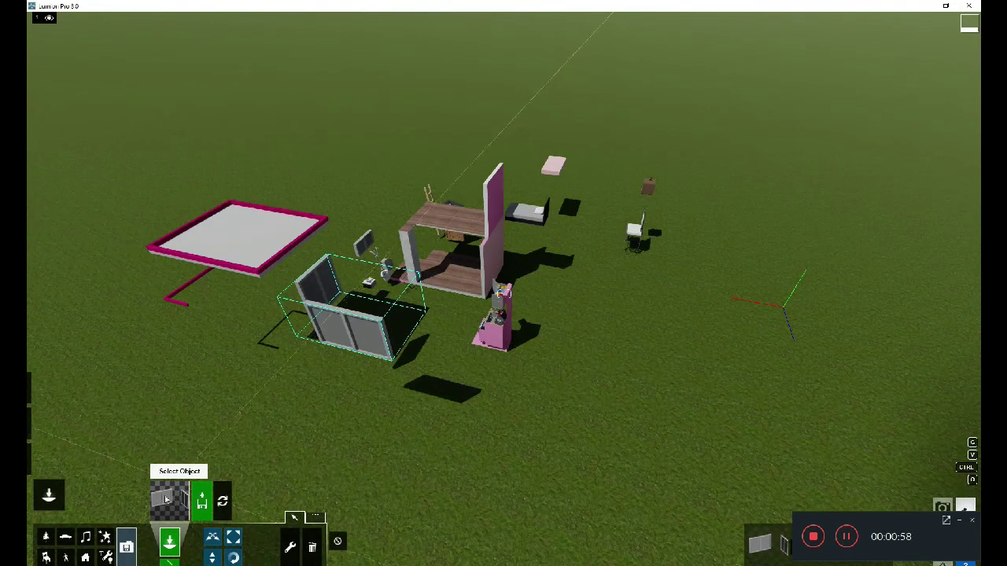
- Place the pink wall with window openings front left and the light-pink door wall beside the panel
click(172, 497)
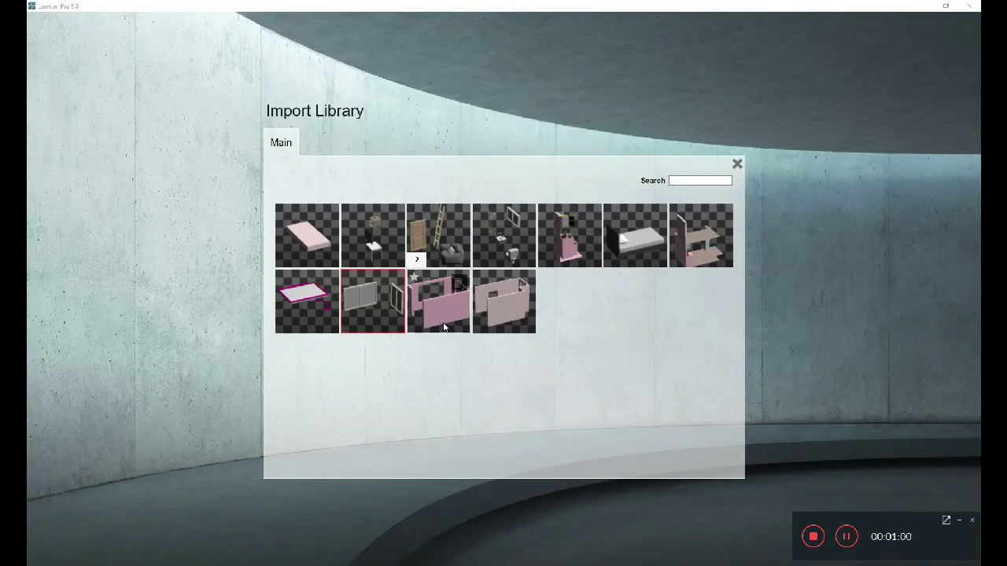
click(444, 327)
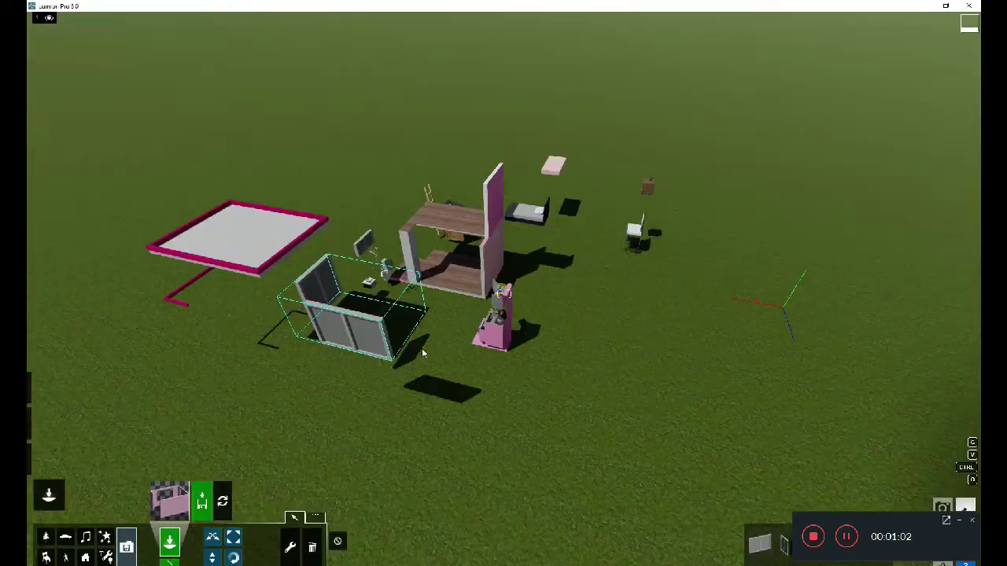
click(341, 425)
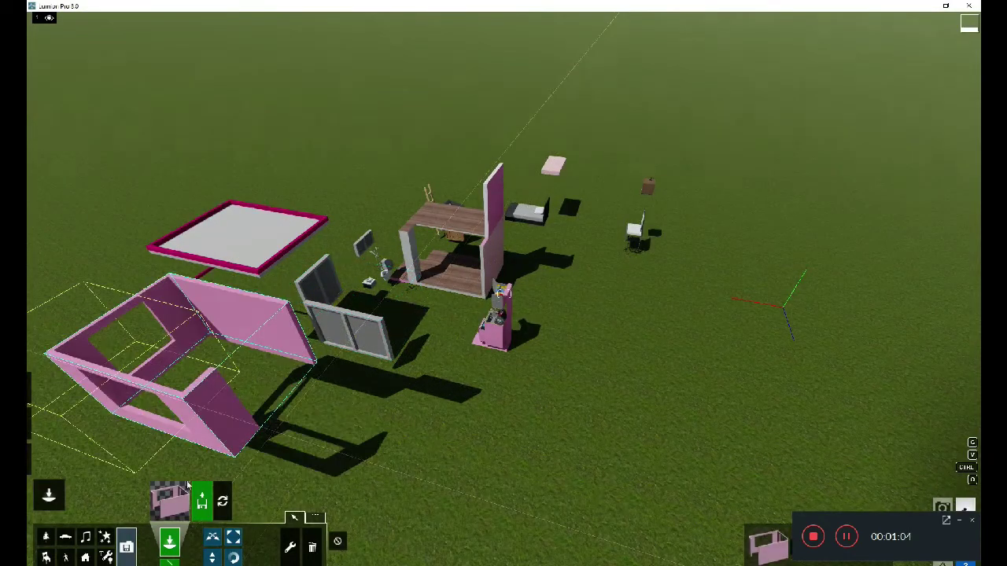
click(172, 497)
click(519, 321)
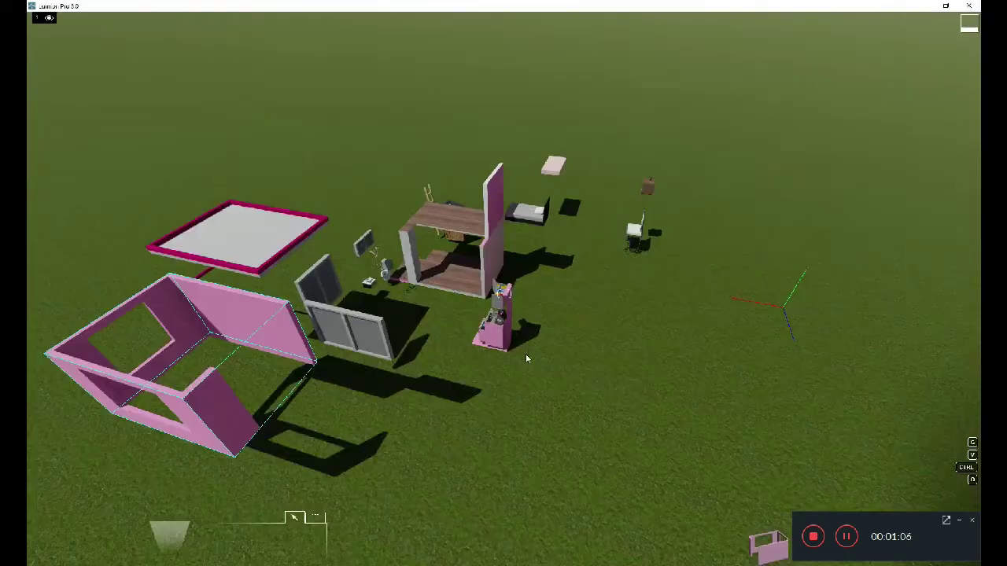
click(468, 425)
scroll(591, 260, down, 3)
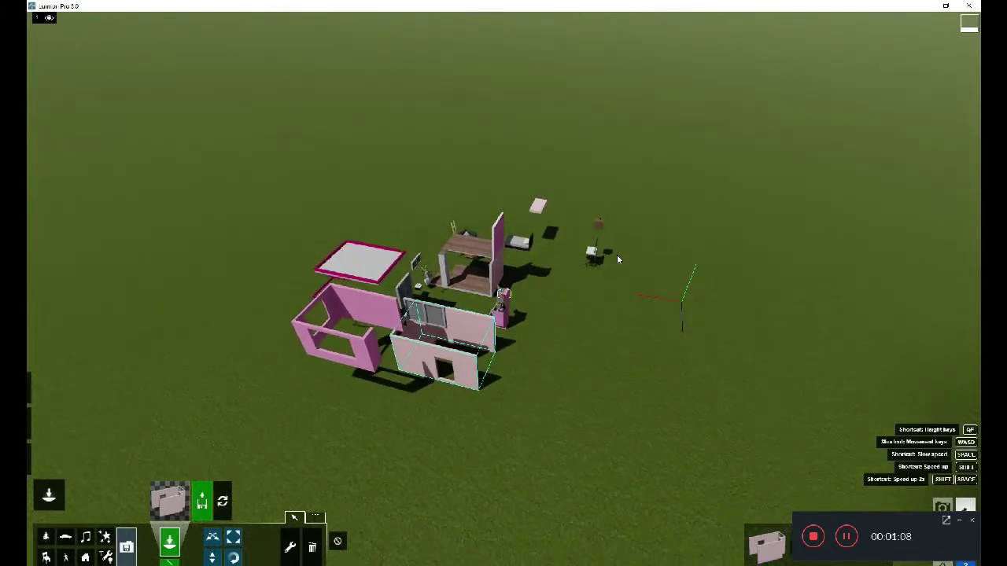
scroll(617, 254, down, 2)
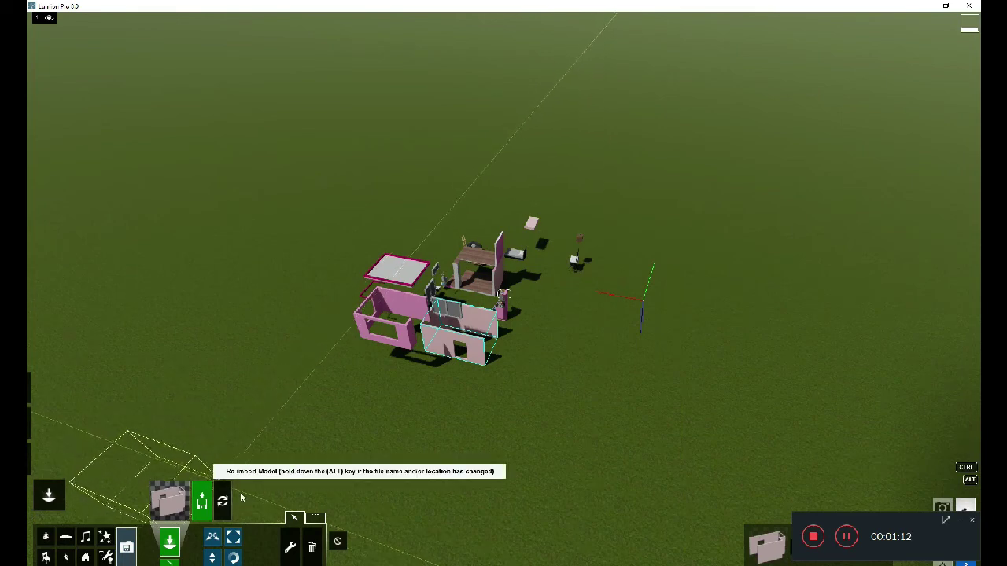
- Box-select all the placed house parts and bring up their Transformation options
click(296, 519)
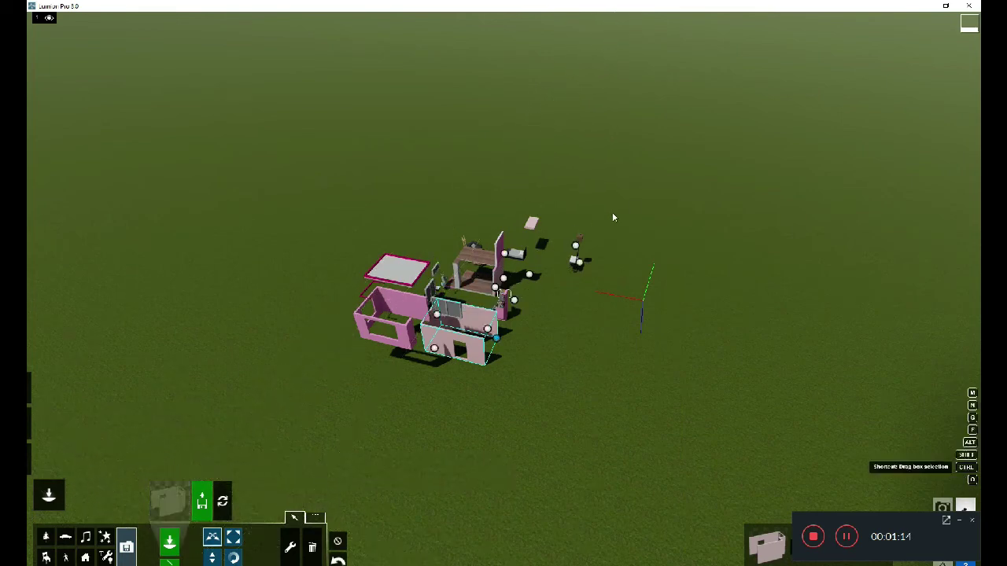
ctrl+drag(684, 173, 330, 411)
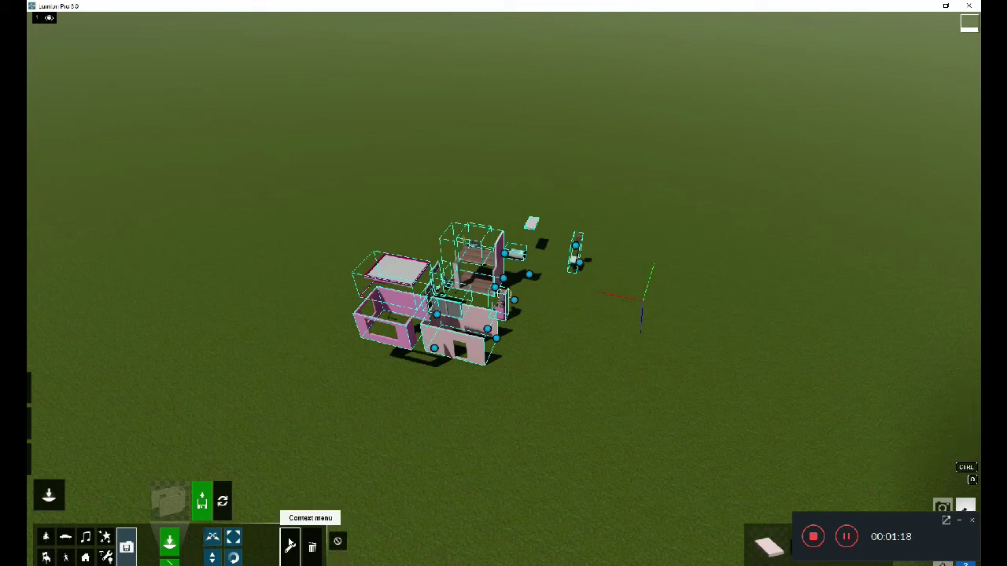
click(497, 340)
click(553, 375)
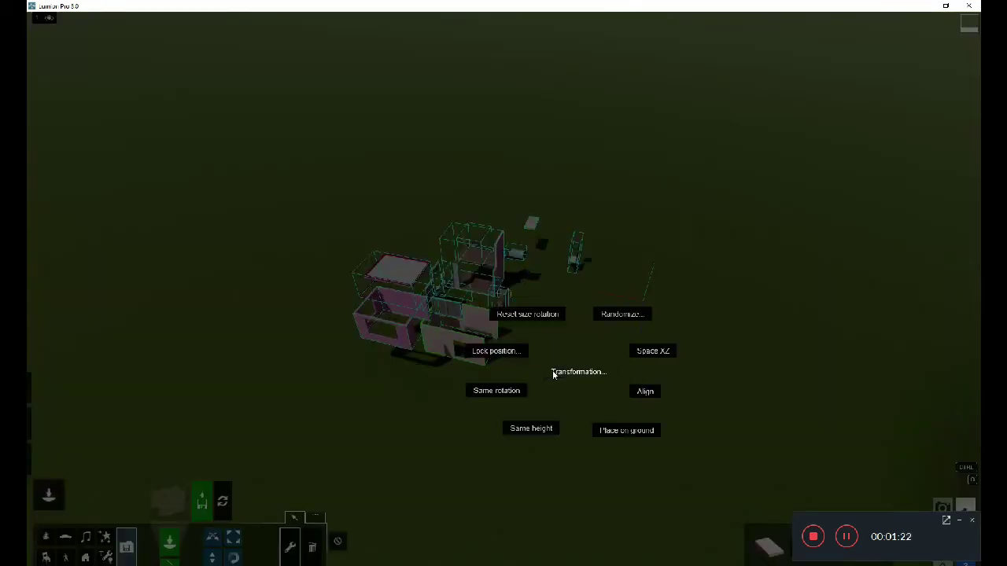
- Reassemble the parts into one two-storey house, zoom in on it, and return to Place mode
click(653, 396)
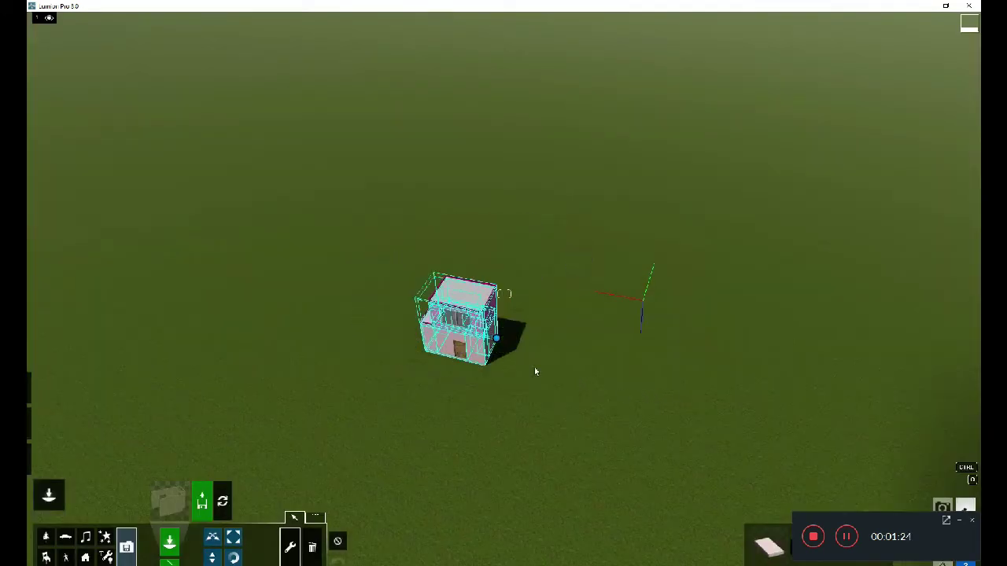
scroll(472, 362, up, 5)
scroll(462, 360, up, 2)
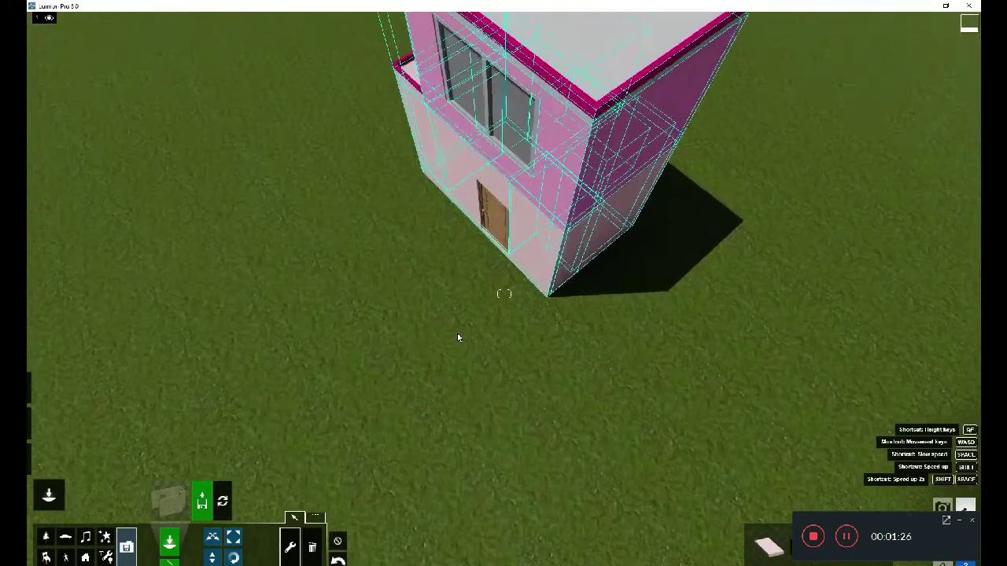
scroll(458, 338, up, 2)
scroll(475, 308, up, 3)
scroll(472, 303, up, 2)
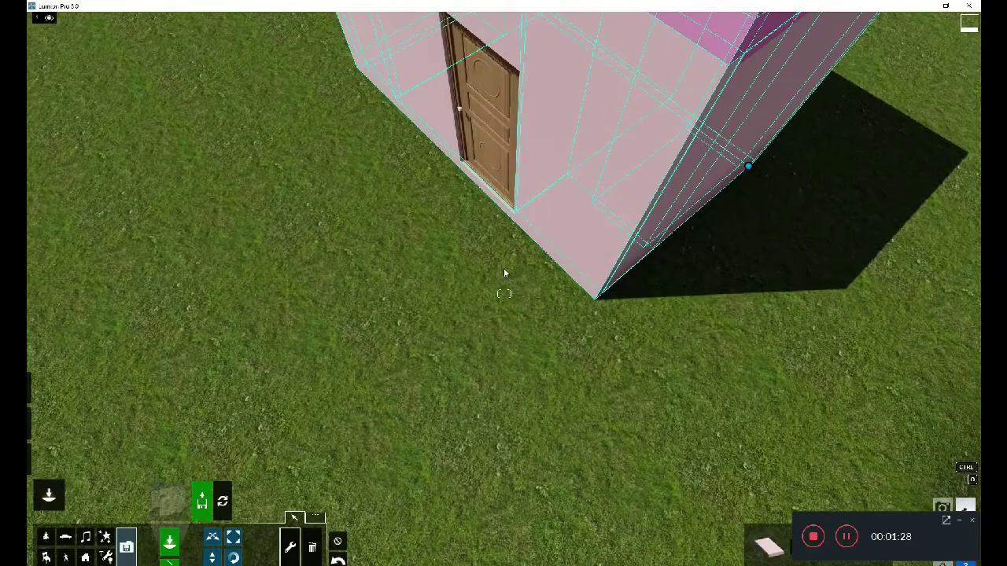
mouse_move(514, 253)
right_down()
mouse_move(501, 262)
mouse_move(503, 293)
mouse_move(232, 472)
right_up()
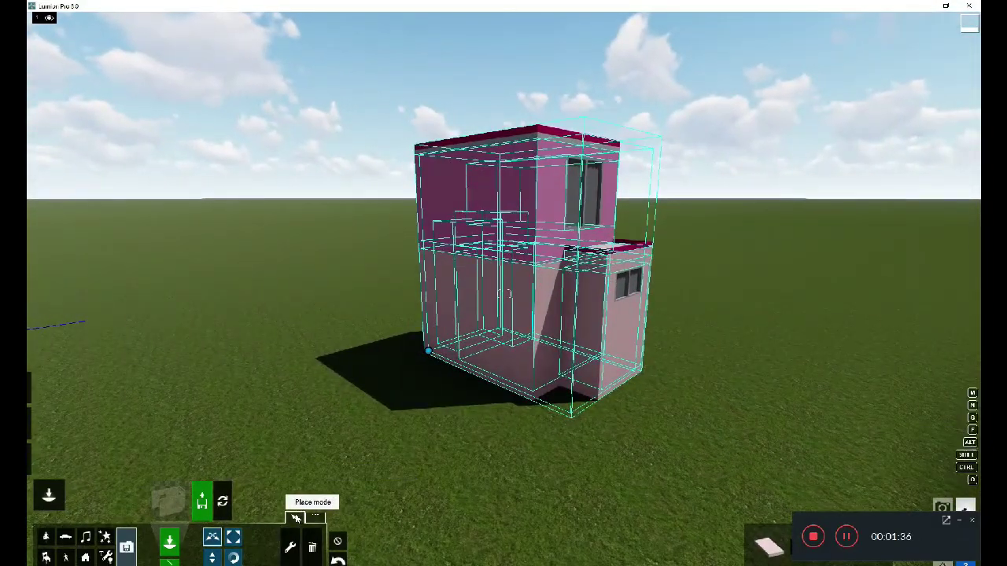
click(170, 542)
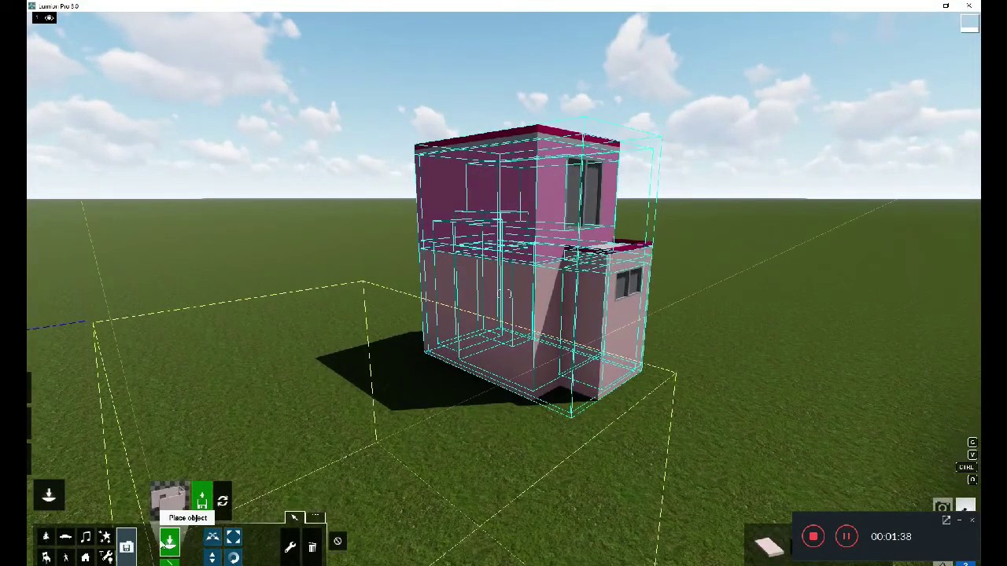
- Switch to Nature objects and delete the stray tree in front of the house
click(46, 536)
scroll(285, 429, up, 5)
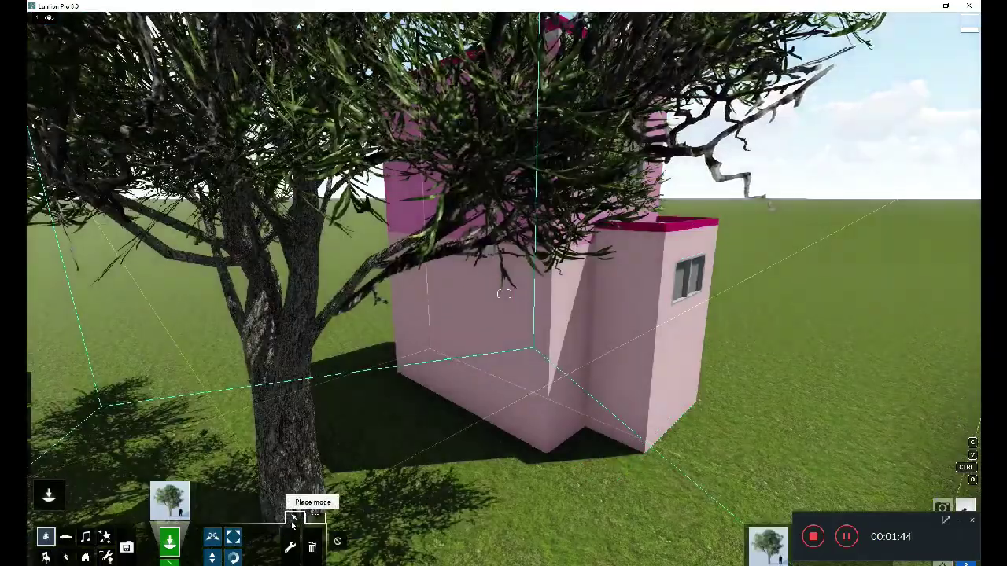
scroll(285, 529, up, 3)
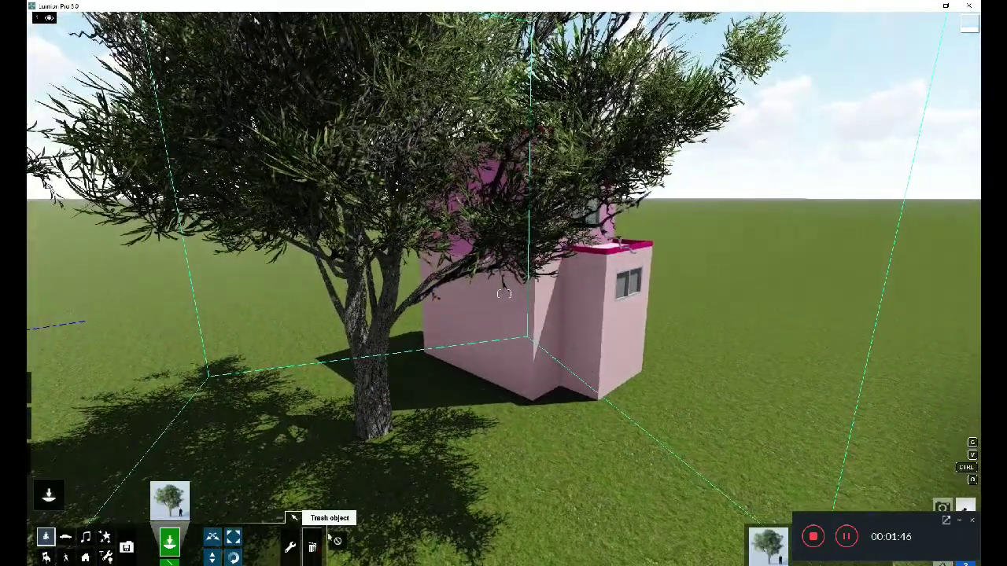
click(311, 548)
click(359, 448)
scroll(360, 448, down, 3)
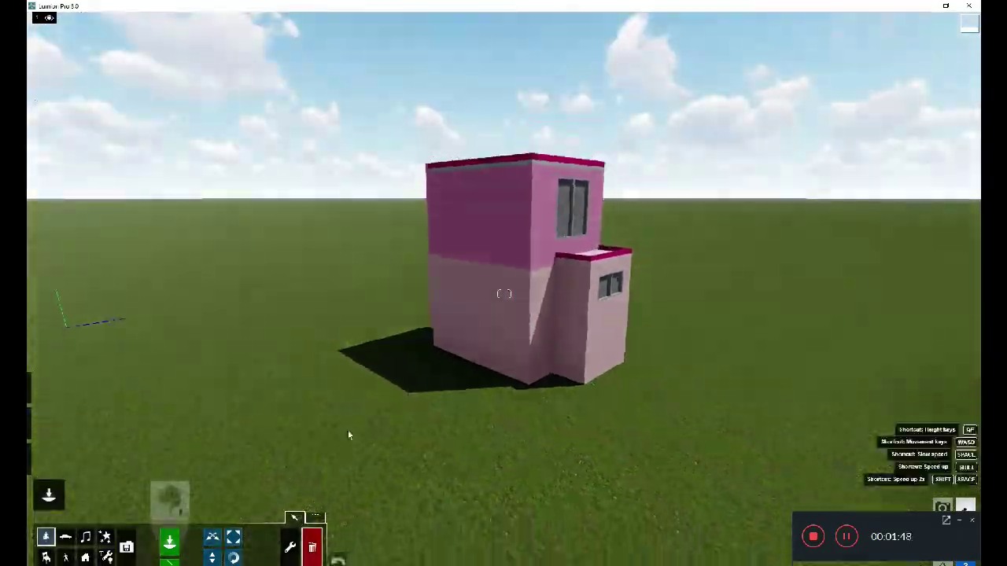
scroll(348, 431, down, 2)
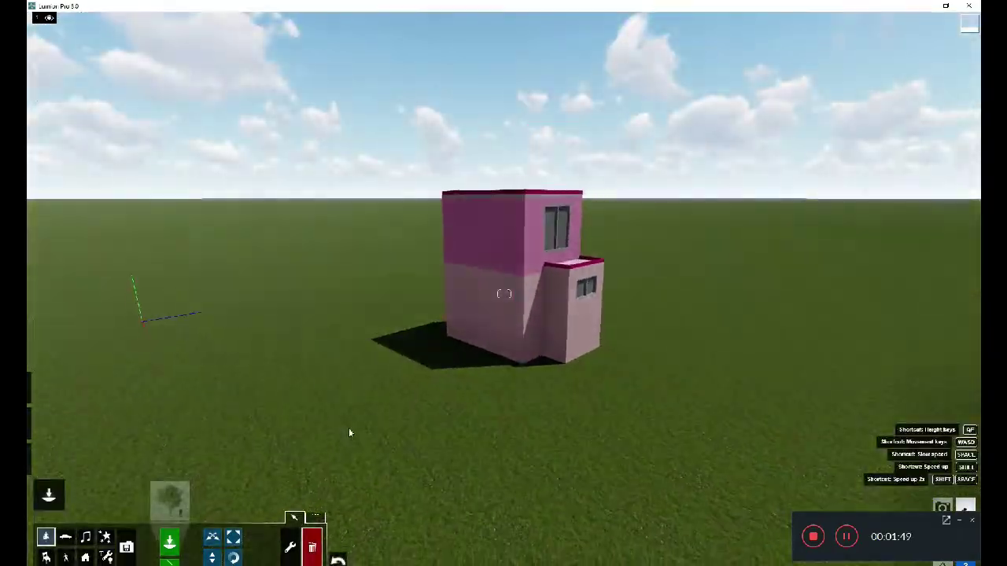
- Plant a broad tree left of the house, after deleting a first unwanted tree
click(175, 503)
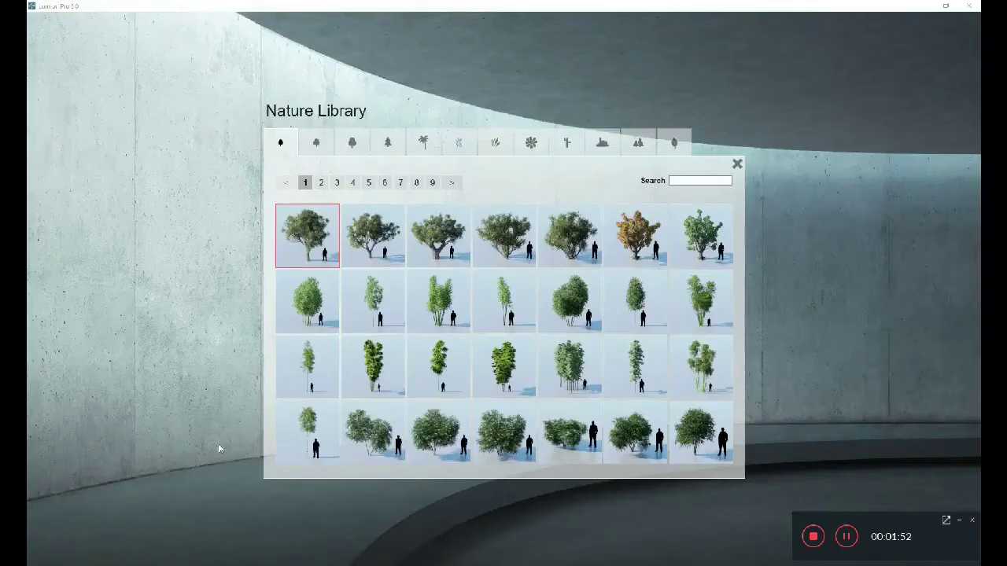
click(331, 314)
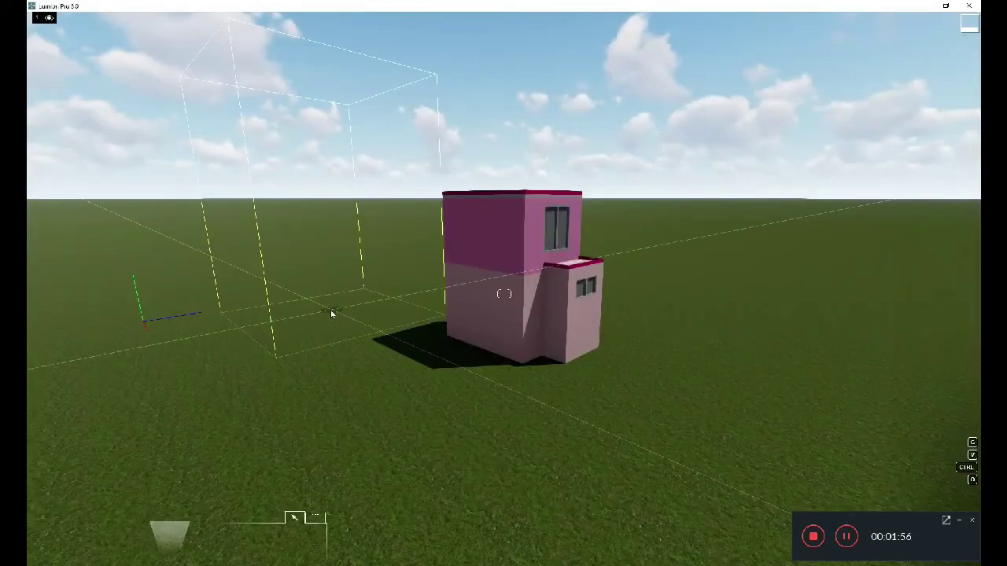
click(295, 313)
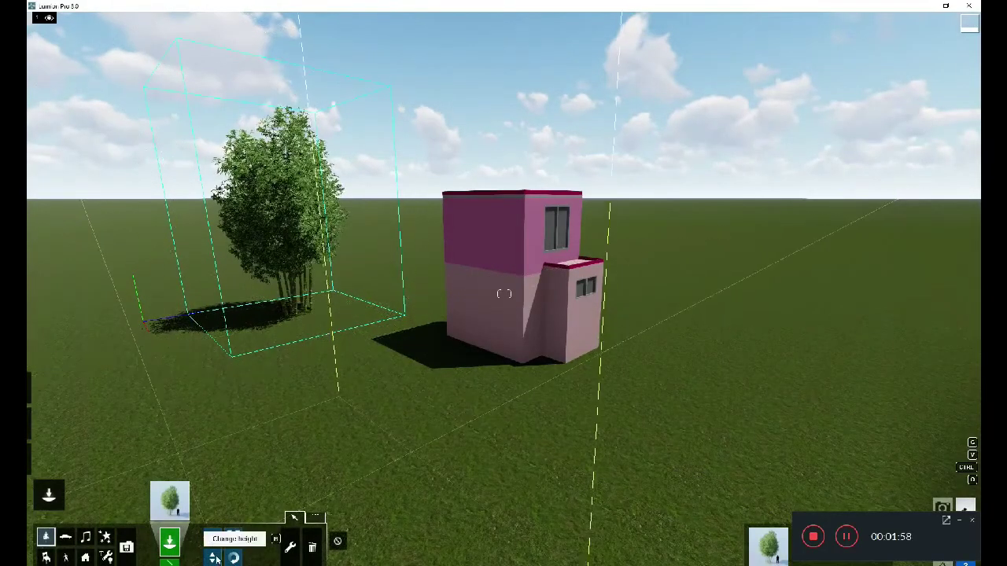
click(312, 548)
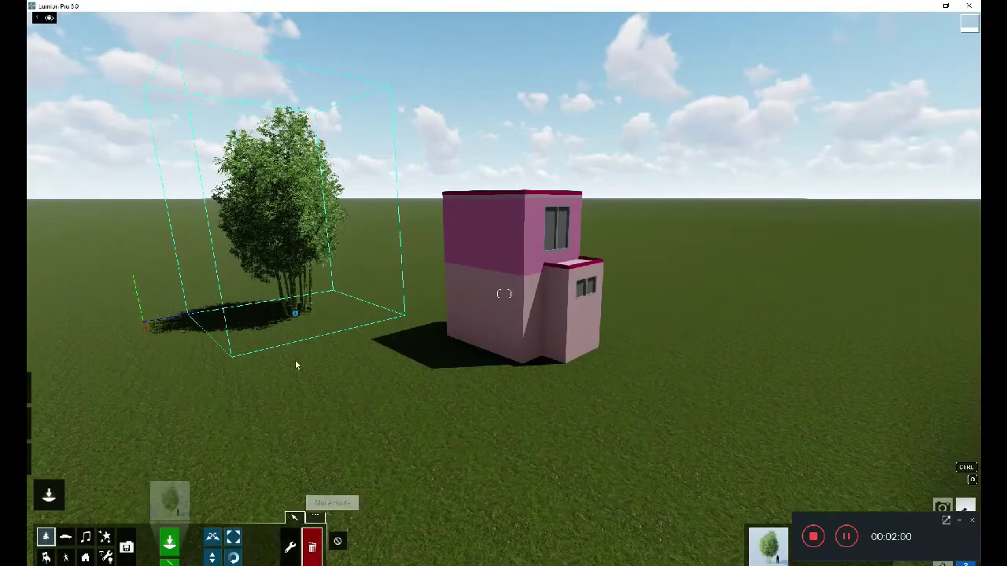
click(294, 320)
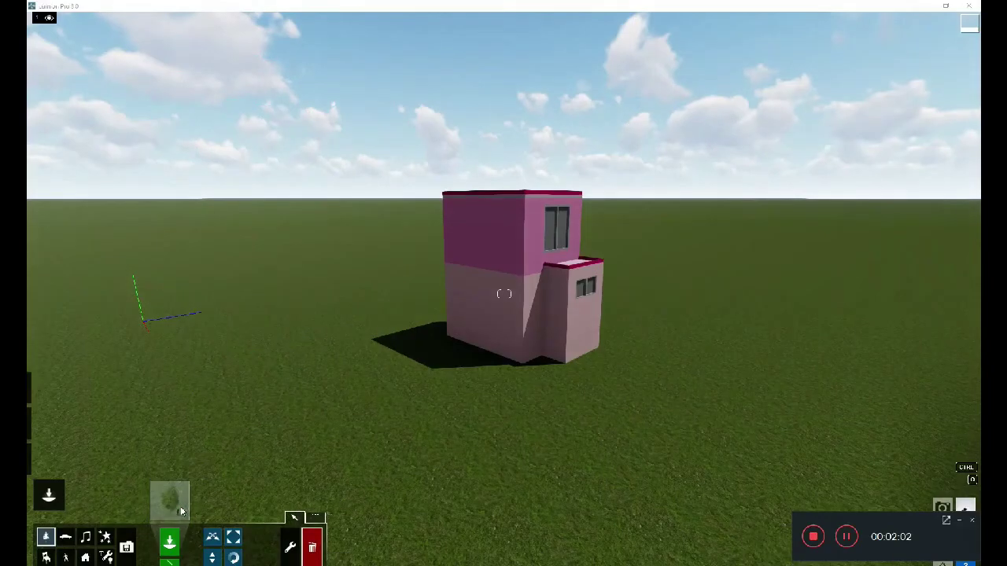
click(181, 510)
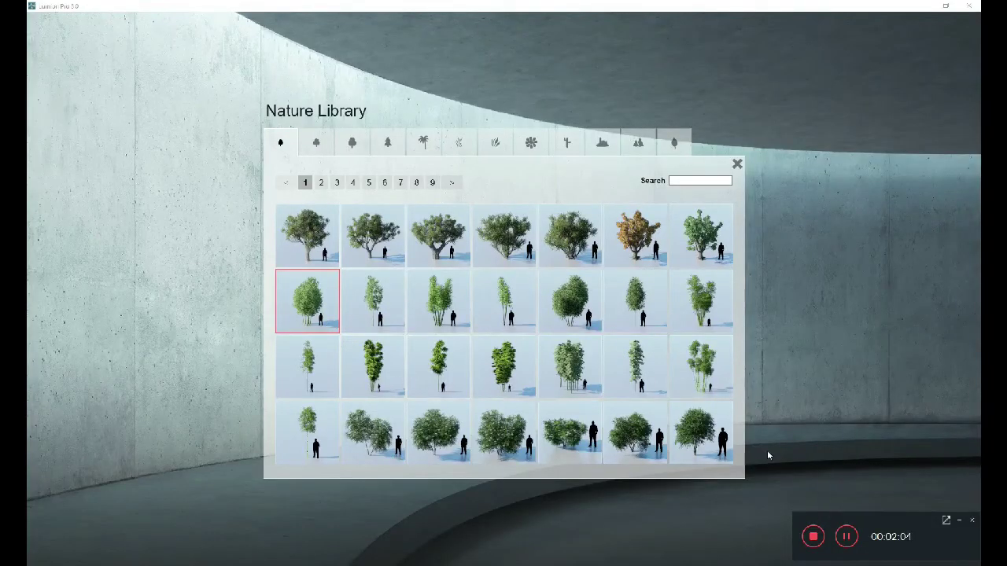
click(445, 428)
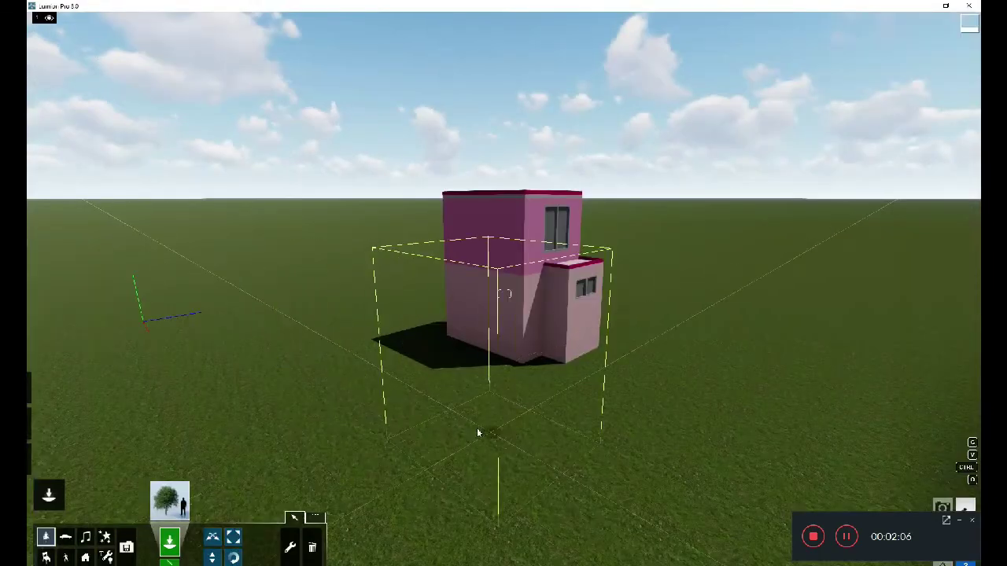
click(266, 306)
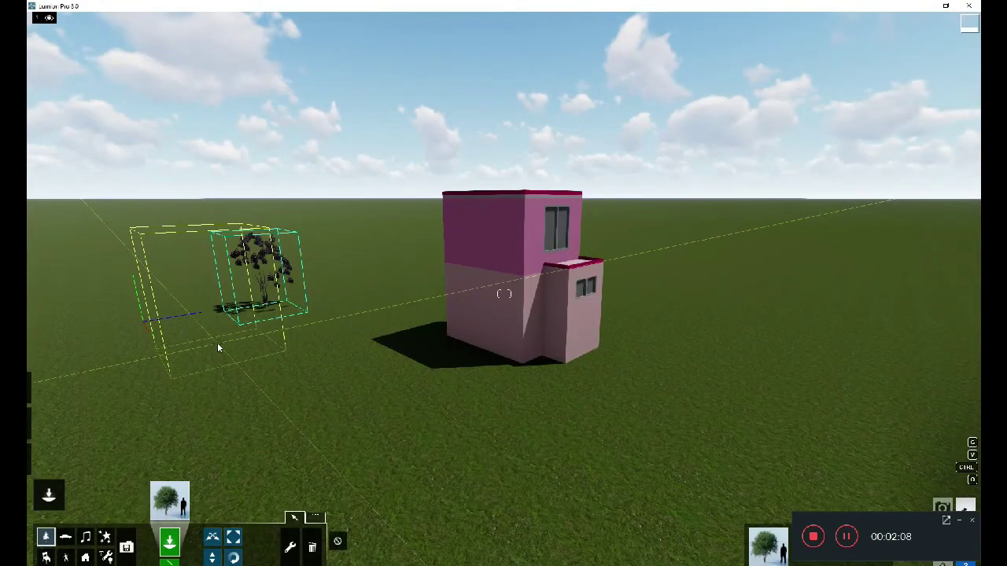
- Plant Crab Apple trees from page 3 left of and behind the house
click(177, 502)
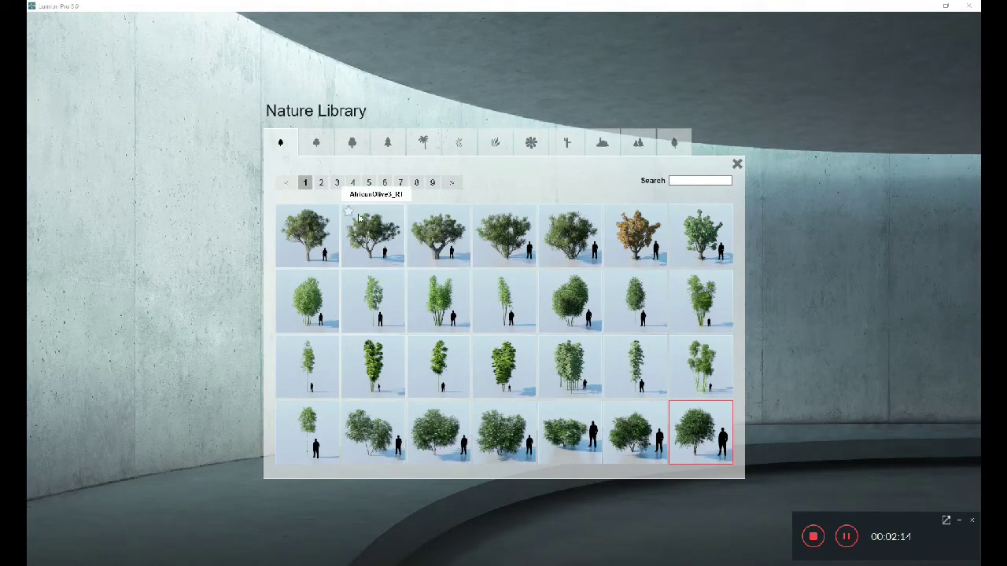
click(320, 183)
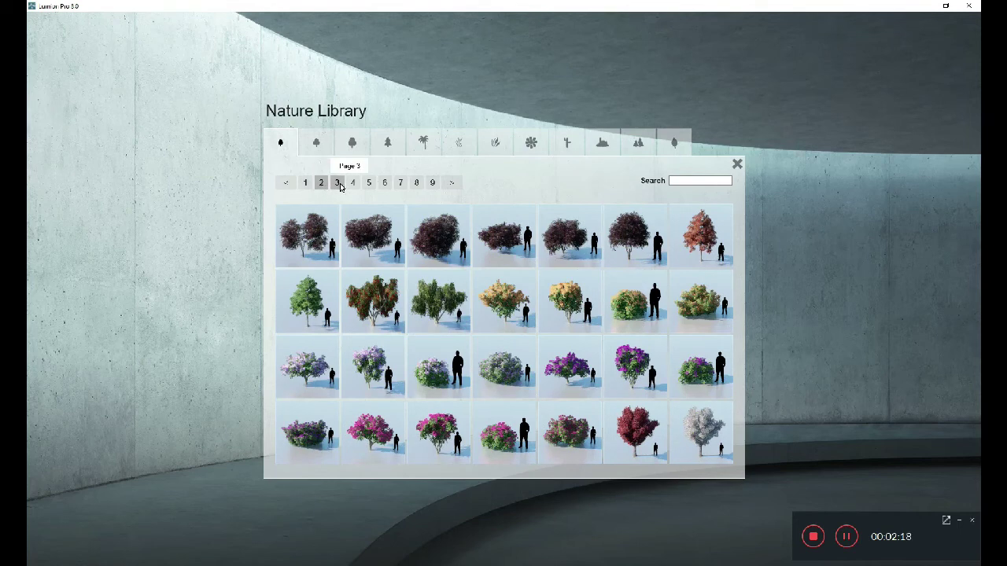
click(337, 184)
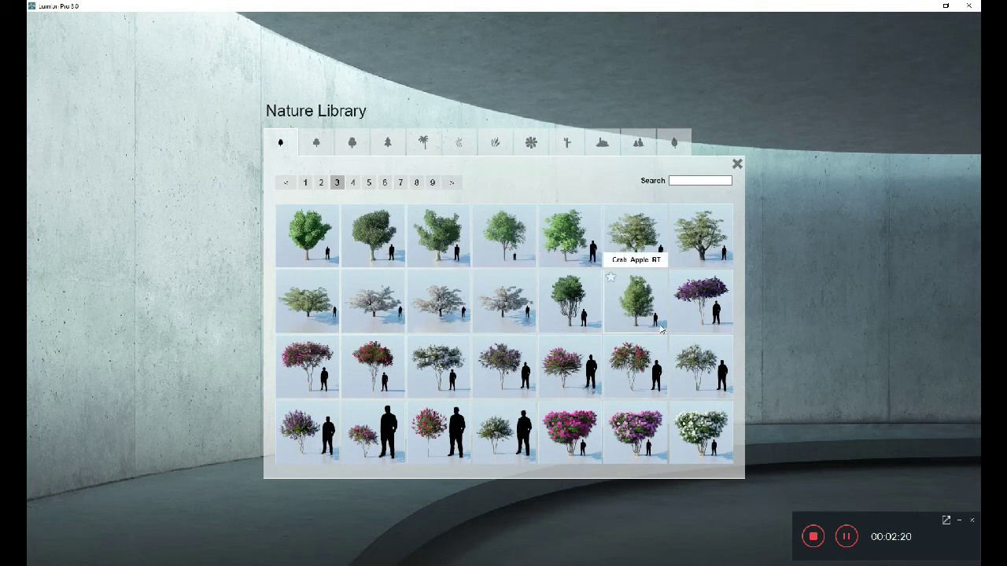
click(634, 322)
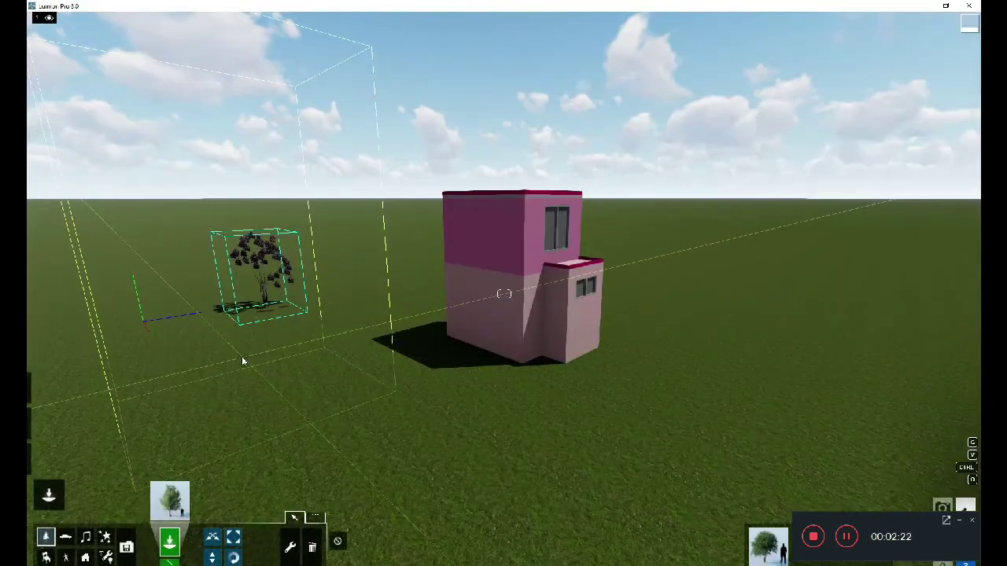
scroll(338, 294, down, 5)
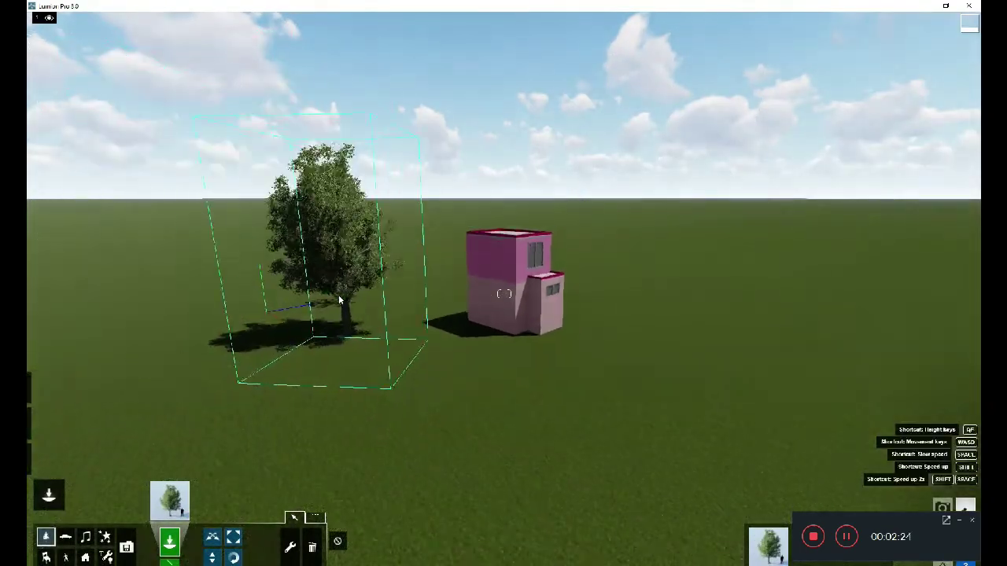
click(284, 309)
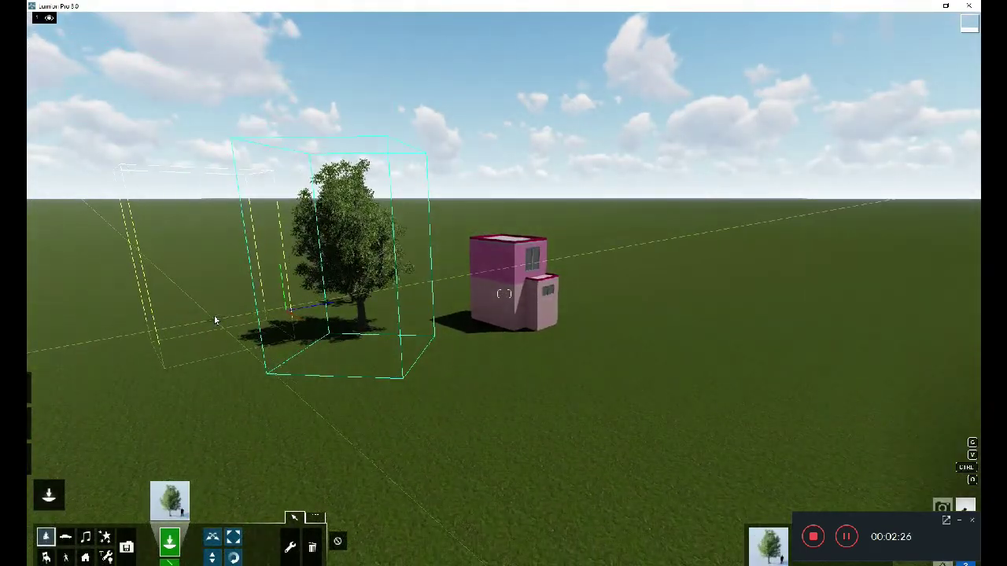
click(215, 319)
click(429, 233)
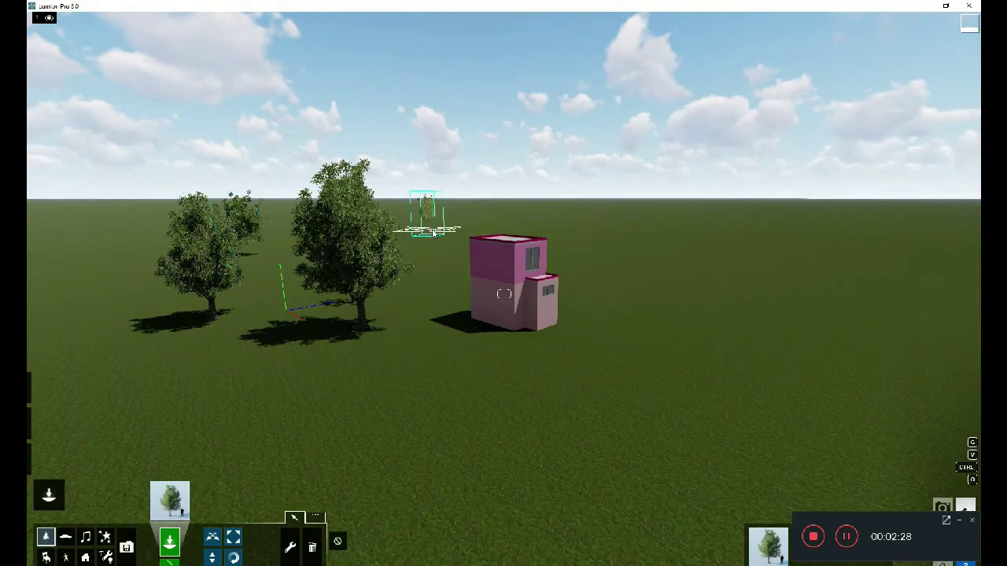
click(412, 266)
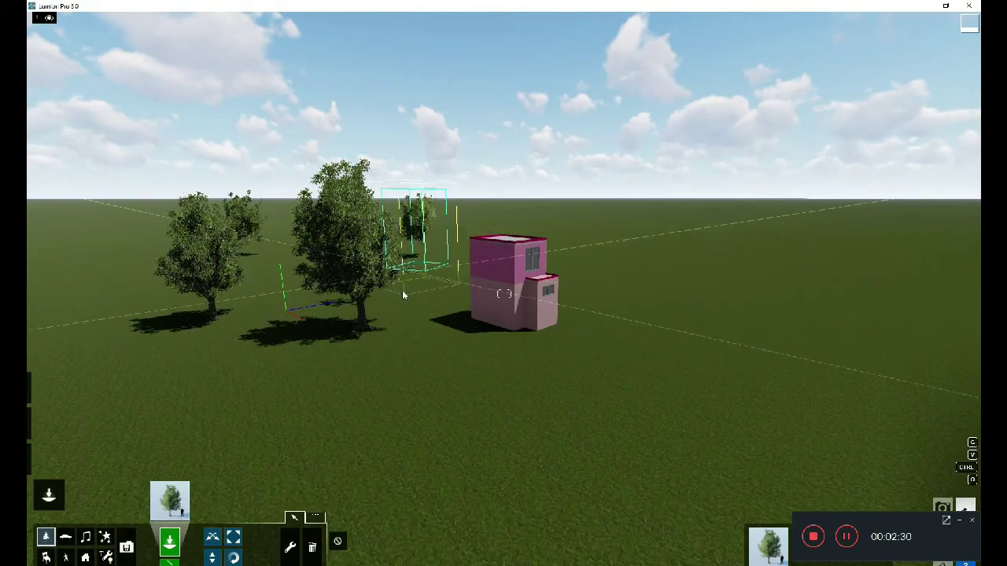
click(170, 500)
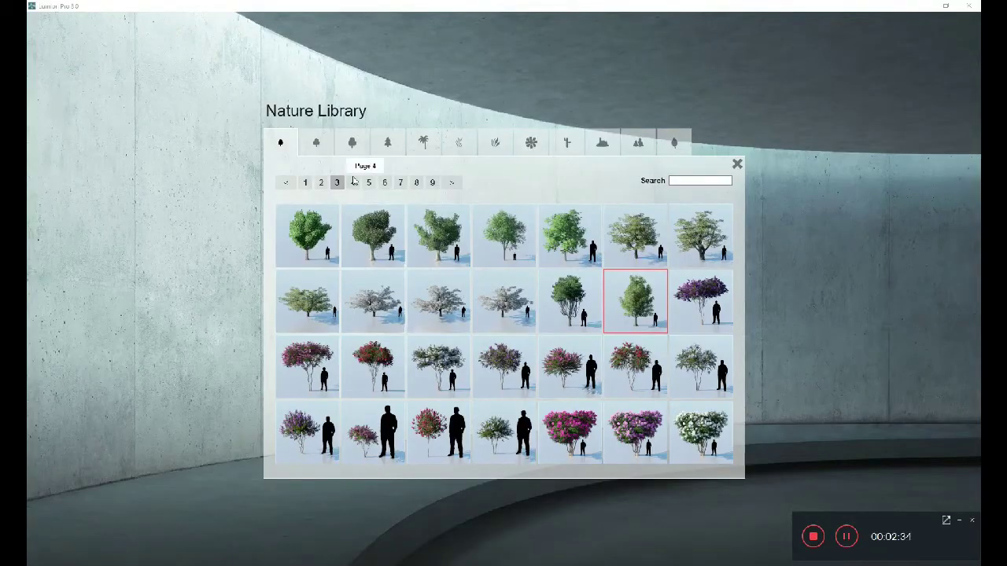
- Pick a page 5 tree and plant it in front of, beside, and right of the house
click(353, 183)
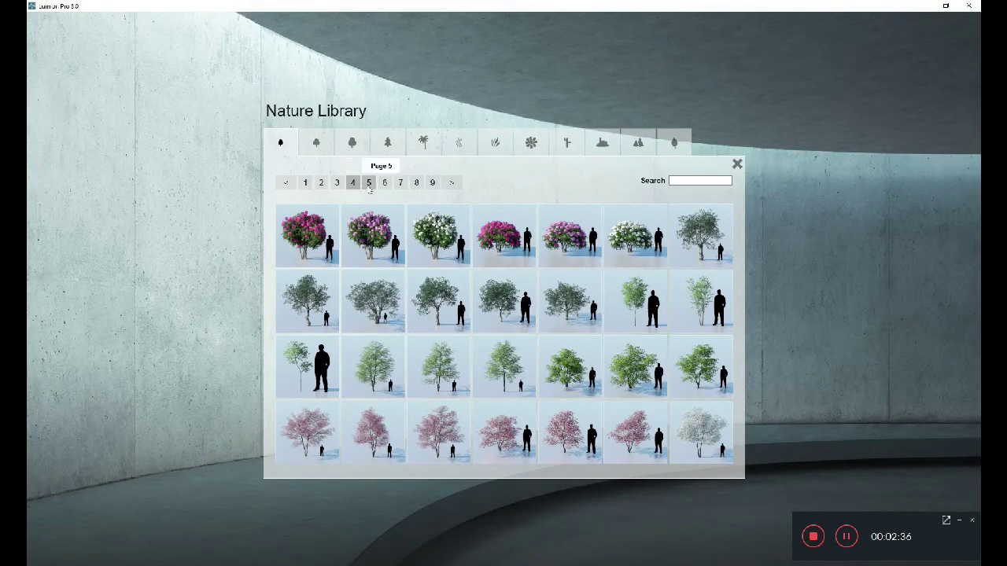
click(368, 183)
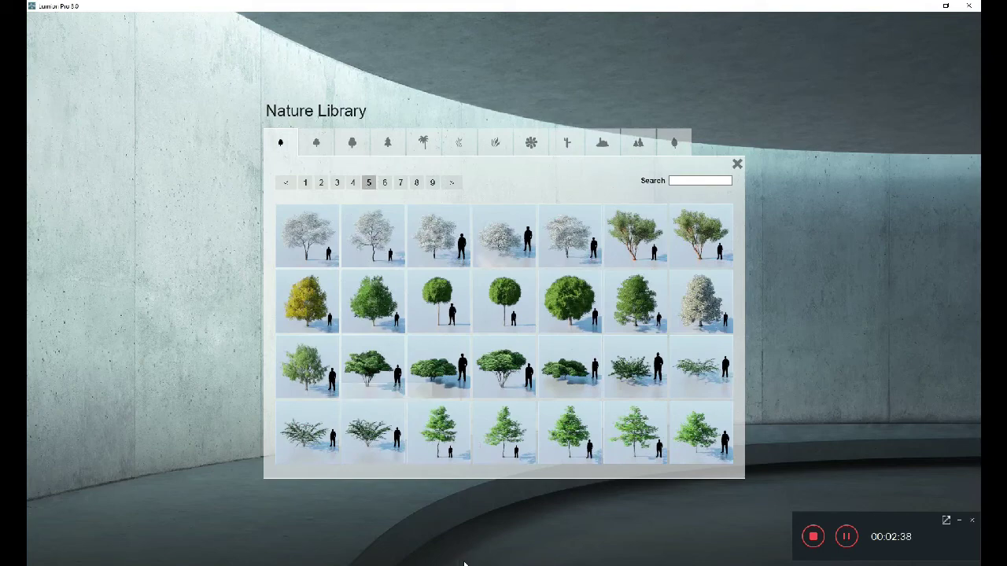
click(561, 447)
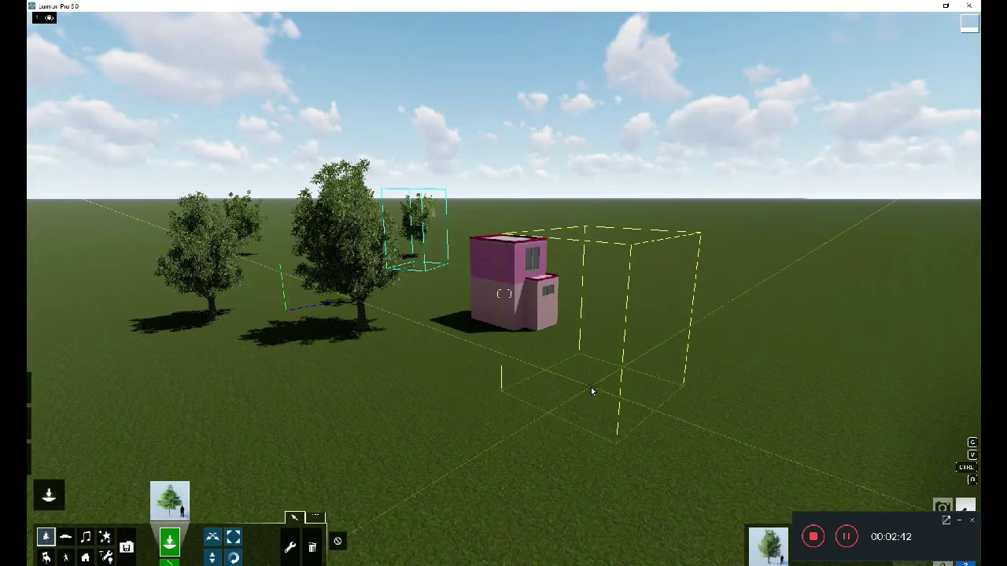
right_drag(543, 371, 491, 370)
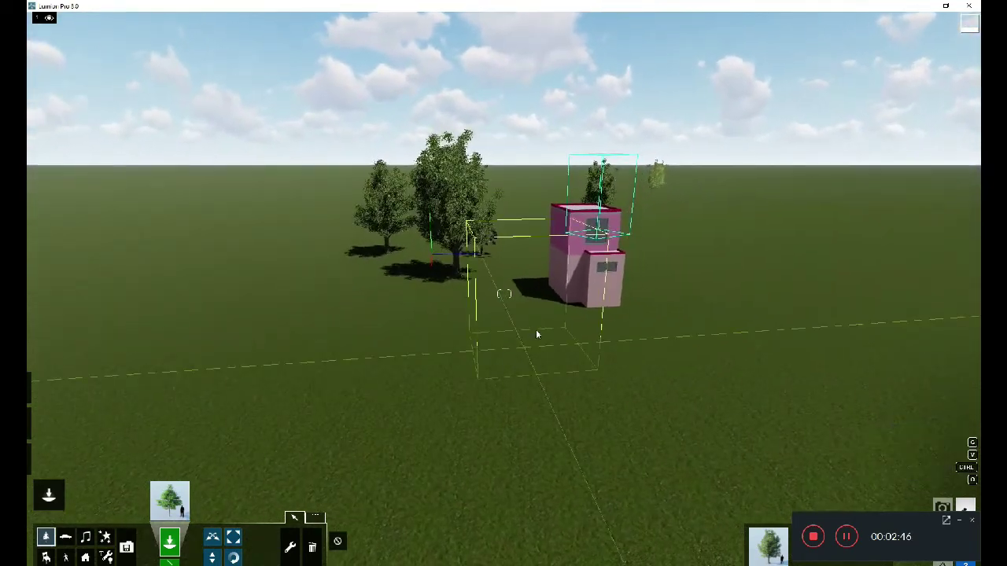
click(539, 325)
click(459, 306)
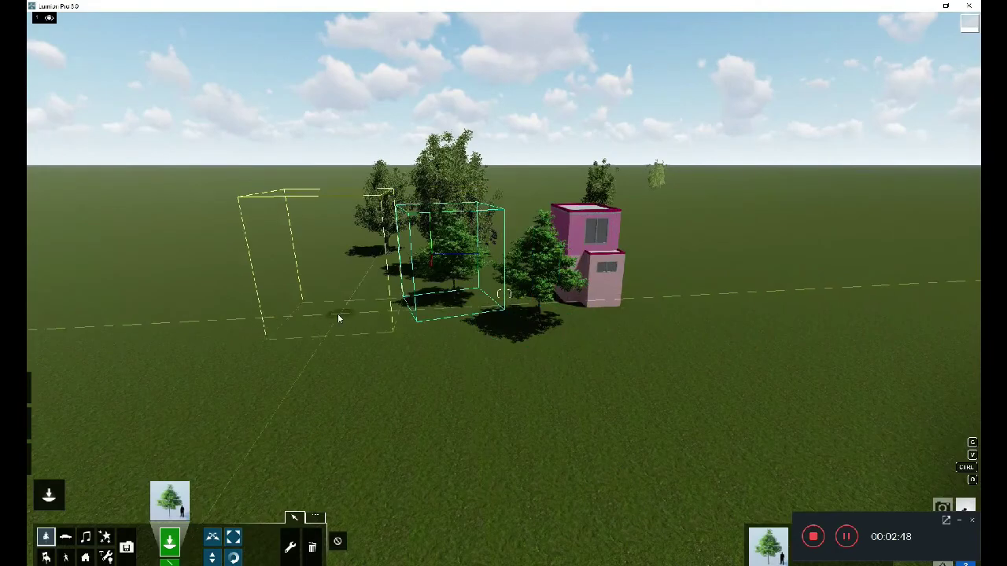
mouse_move(399, 306)
right_down()
mouse_move(480, 340)
mouse_move(440, 378)
right_up()
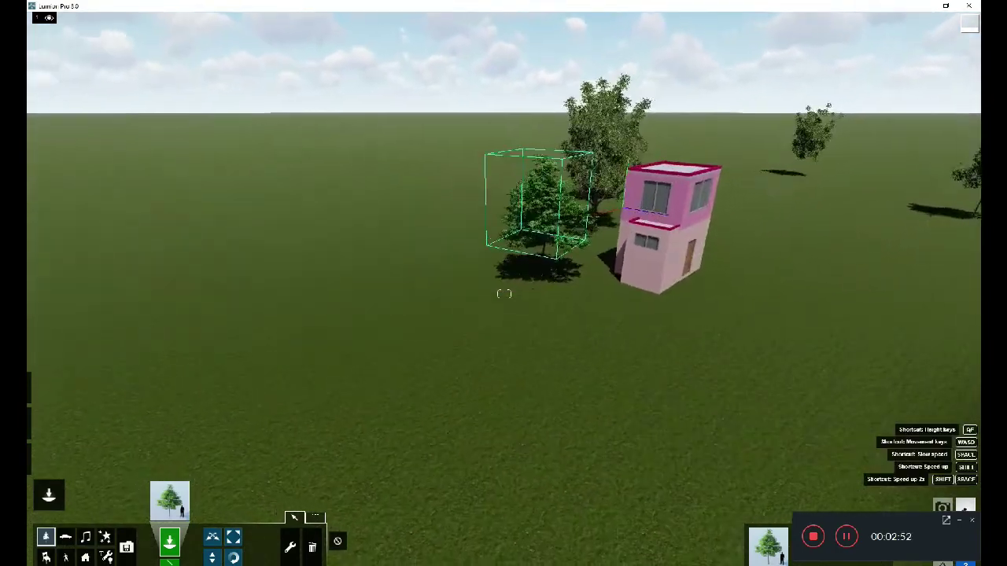
mouse_move(441, 377)
right_down()
mouse_move(499, 335)
mouse_move(713, 331)
mouse_move(845, 313)
right_up()
drag(803, 290, 806, 275)
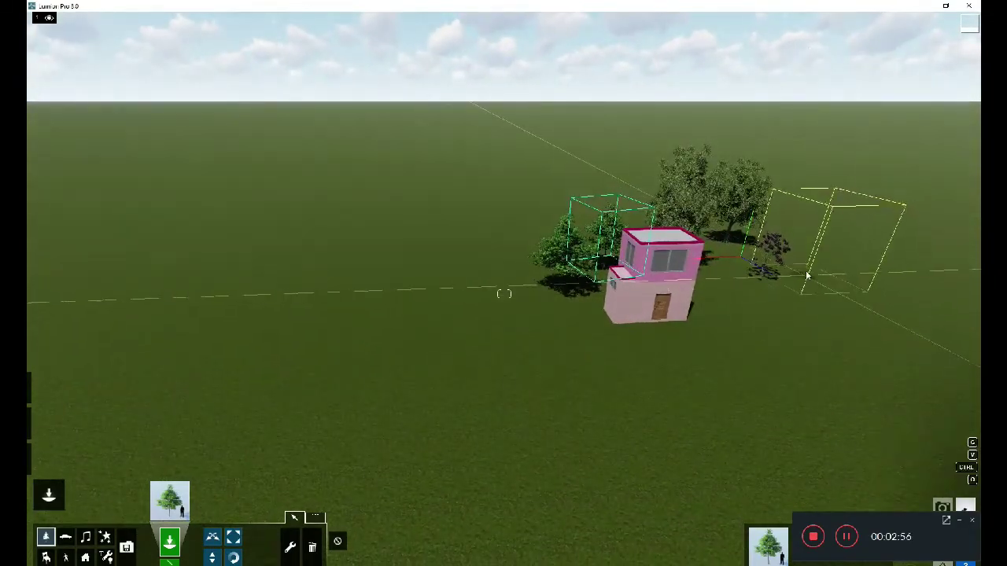
click(849, 299)
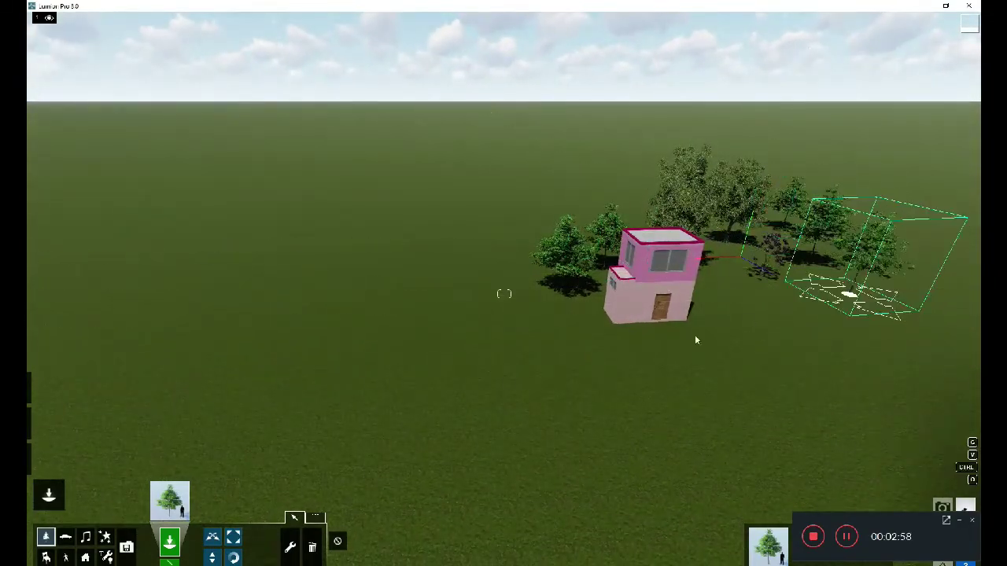
- Plant two trees of a new species behind the house and a large tree to its left
click(171, 502)
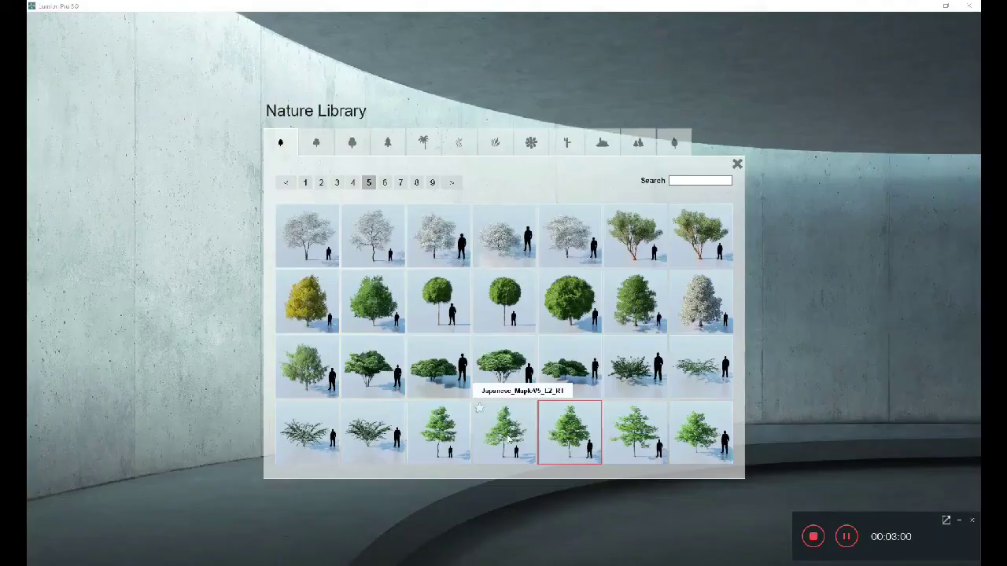
click(643, 324)
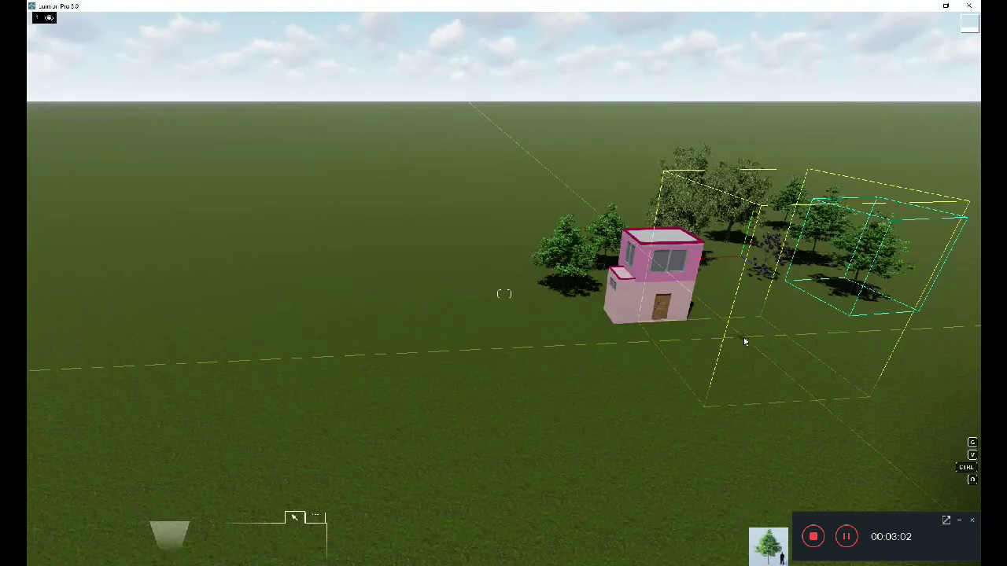
click(617, 210)
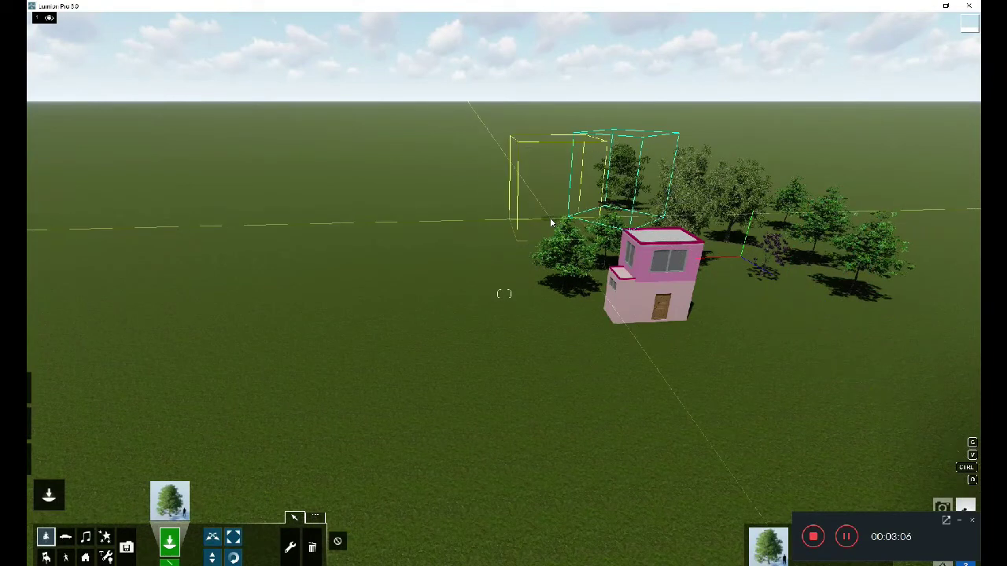
click(551, 222)
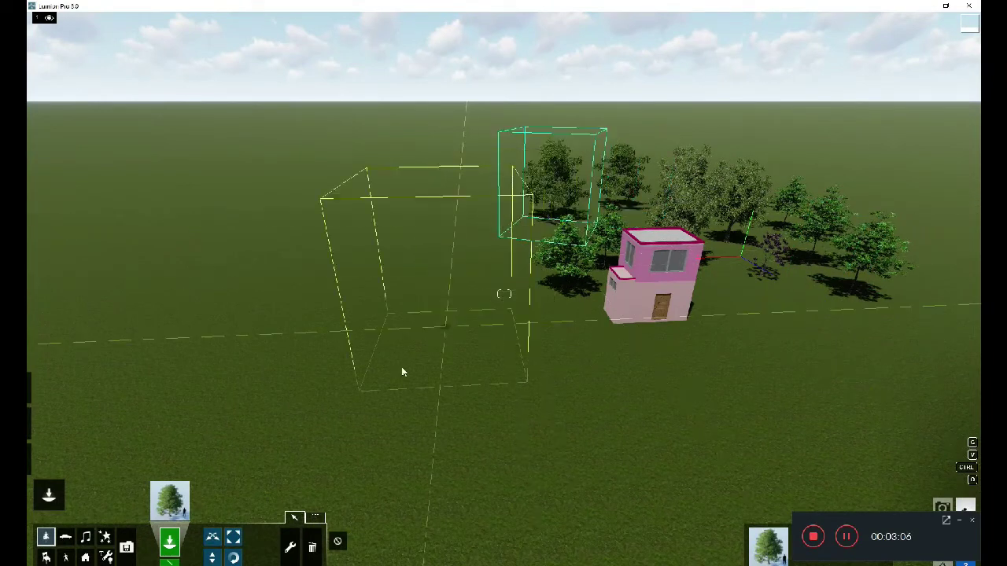
click(188, 501)
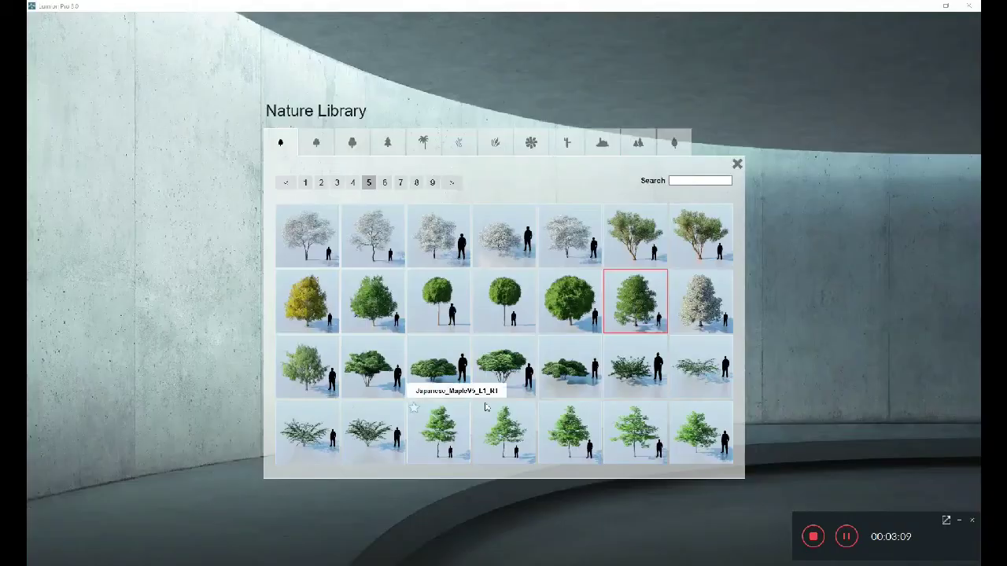
click(431, 439)
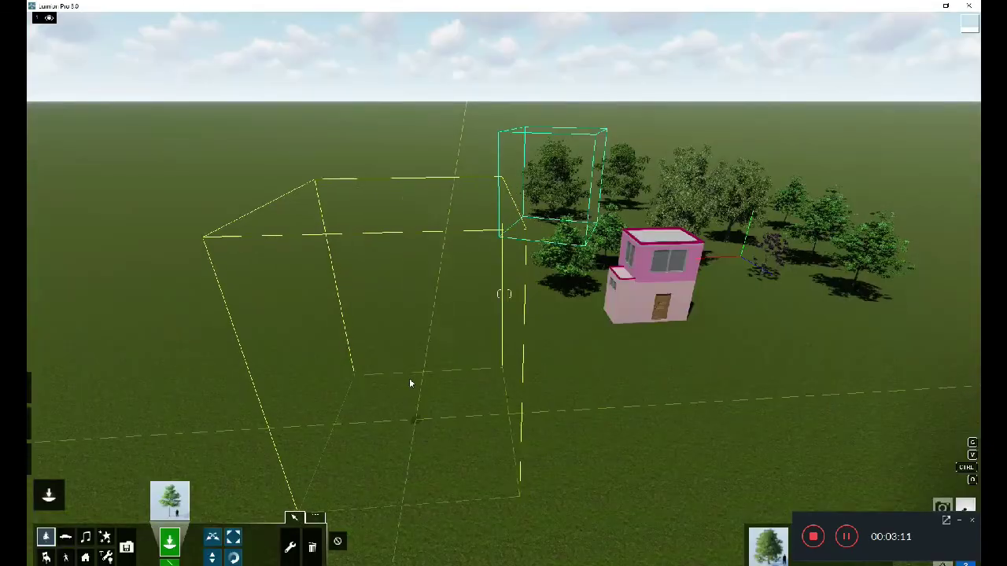
click(528, 325)
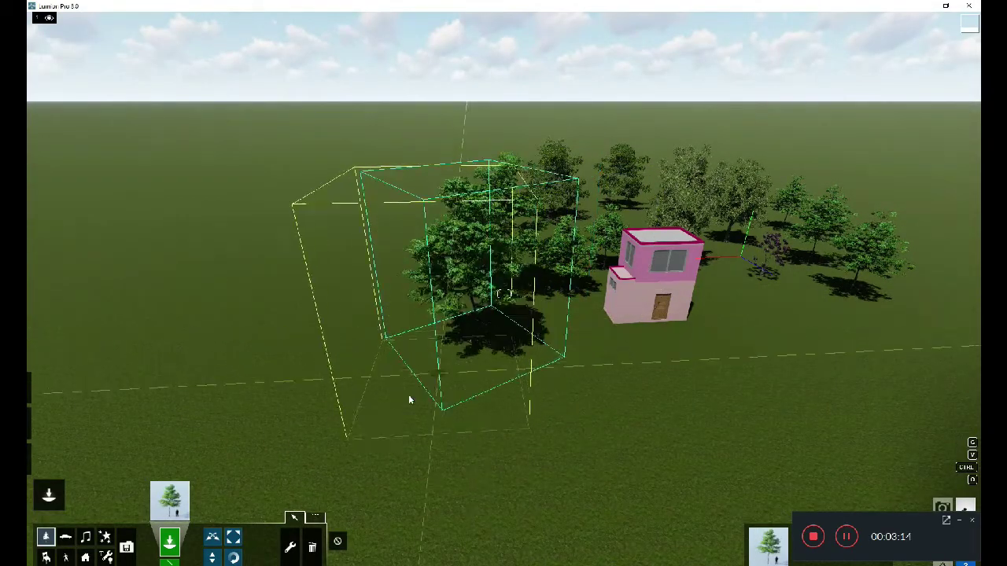
- Plant another tree species all around the house: right, front, left, and behind
click(170, 500)
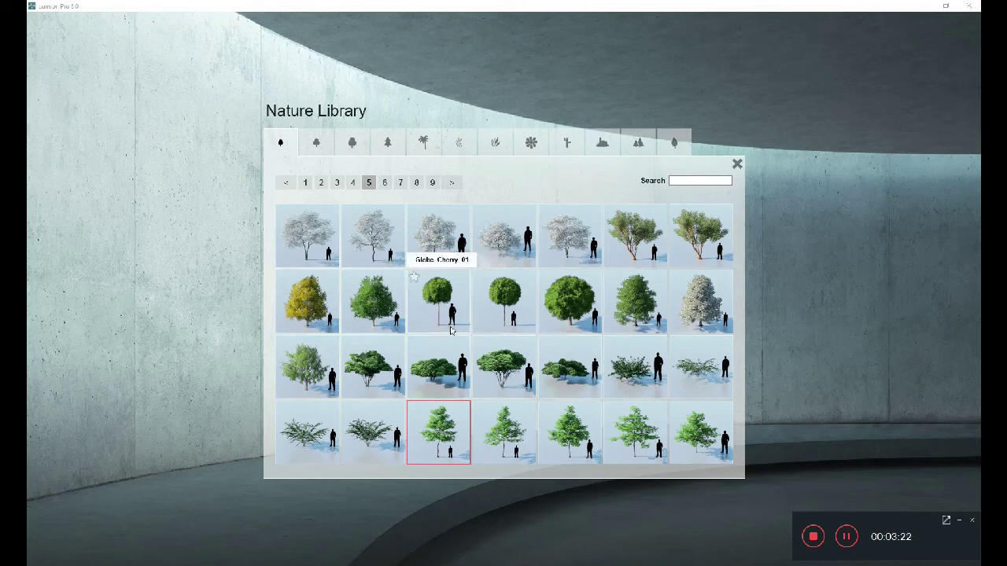
click(689, 444)
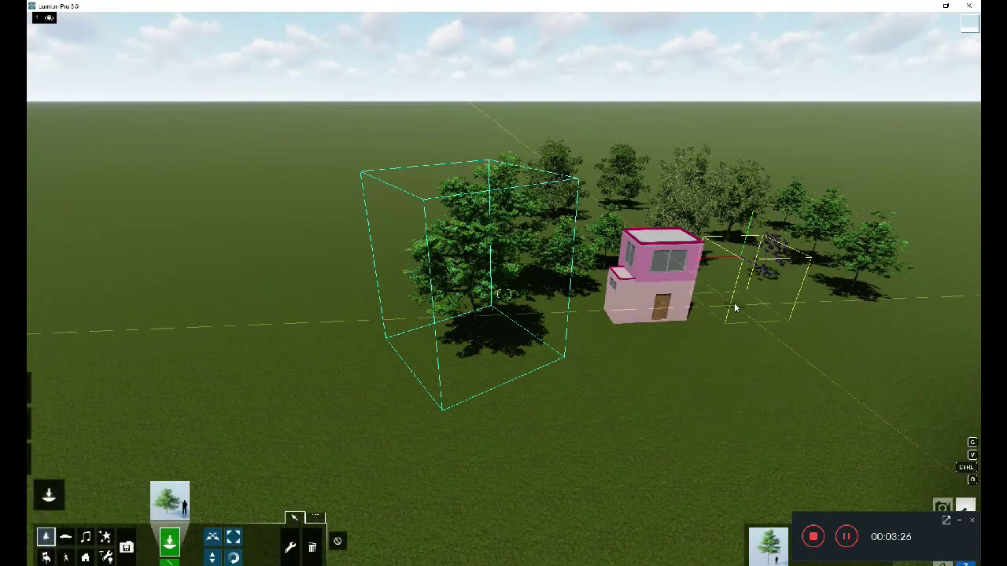
click(786, 308)
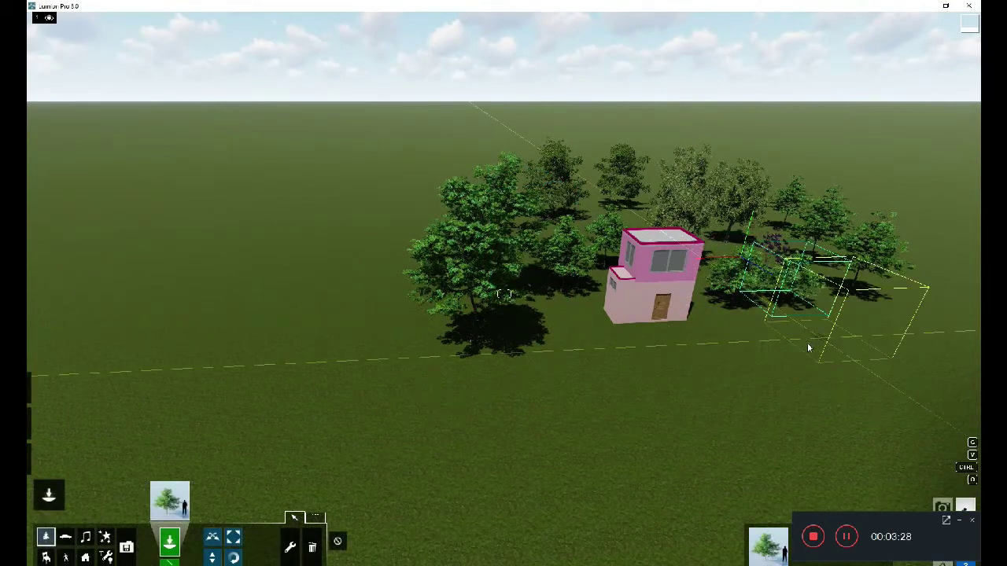
click(817, 341)
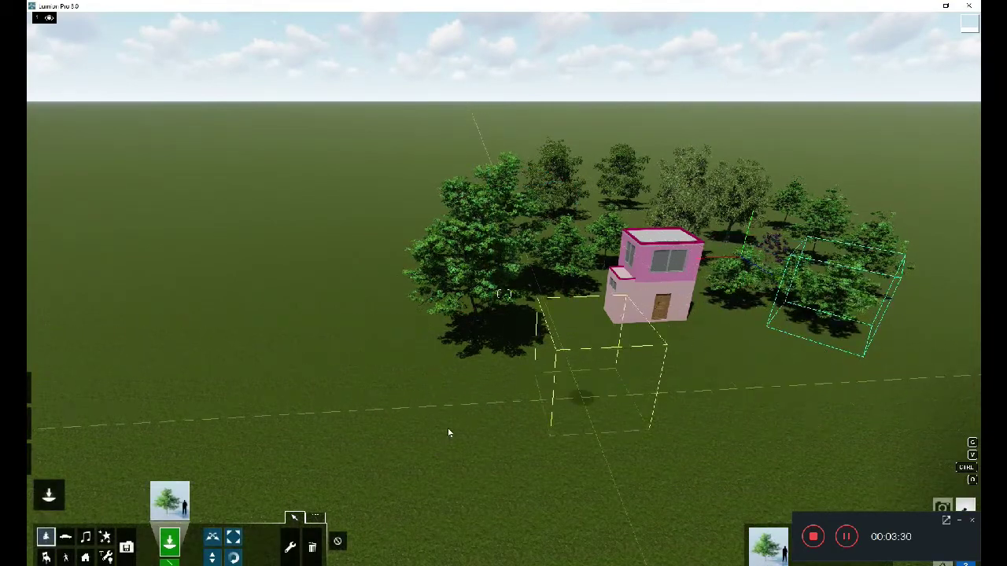
click(482, 379)
click(373, 307)
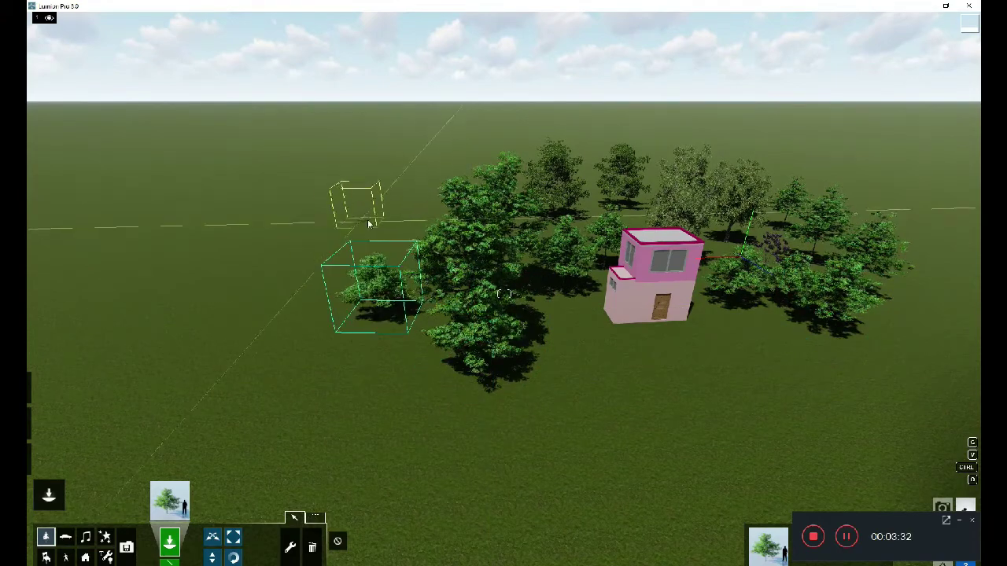
click(364, 210)
click(605, 206)
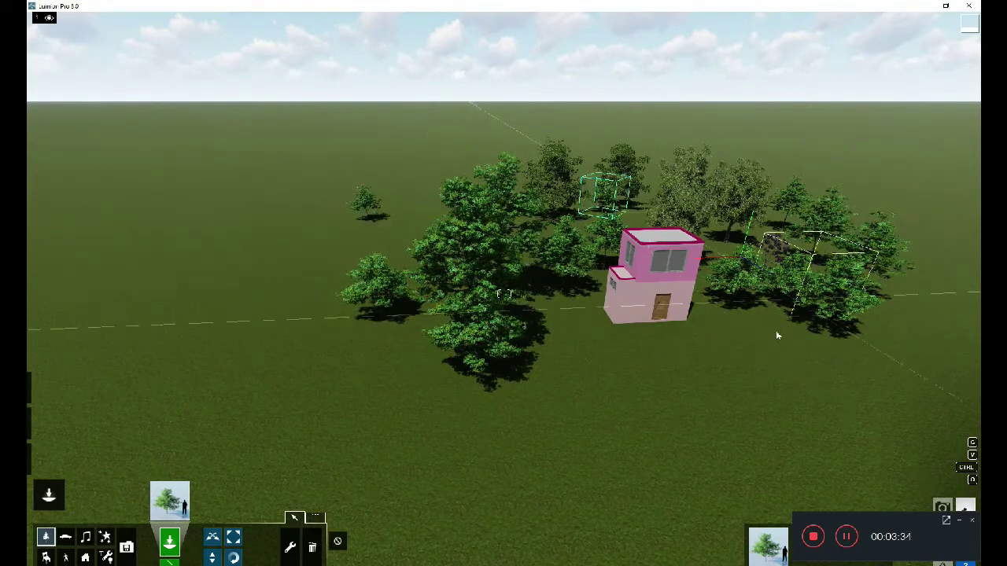
click(791, 393)
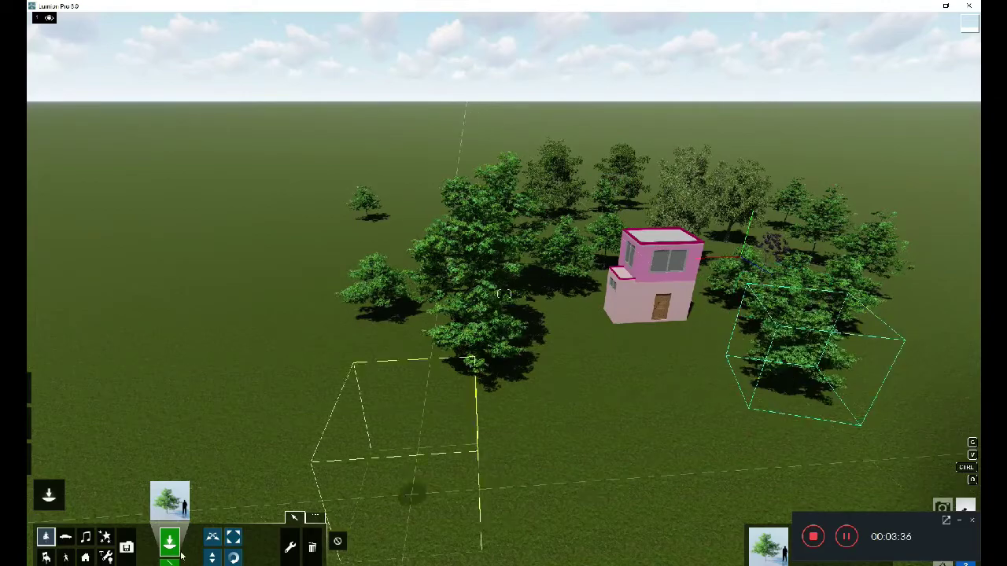
- Plant three trees from page 6 in front of and left of the house
click(157, 511)
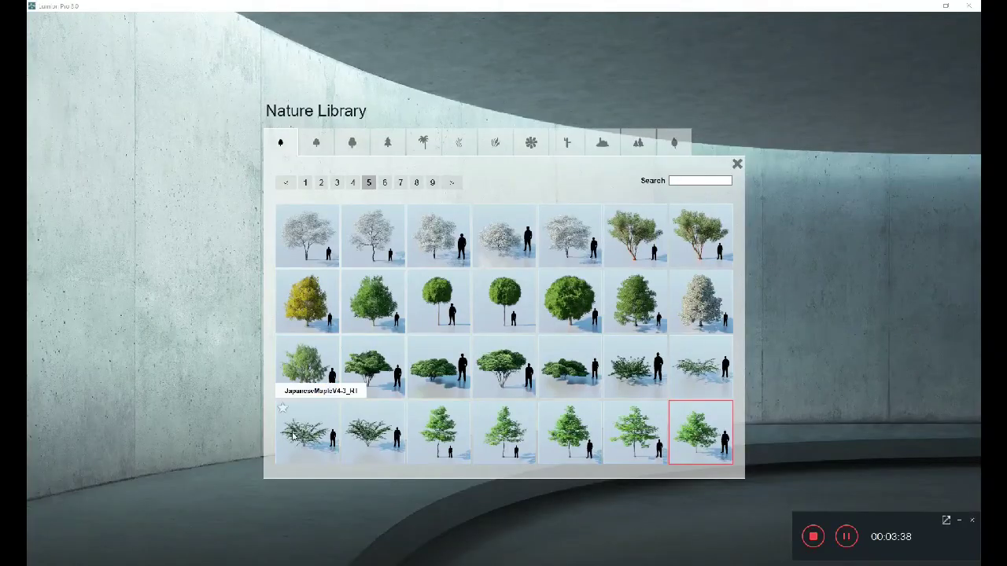
click(384, 183)
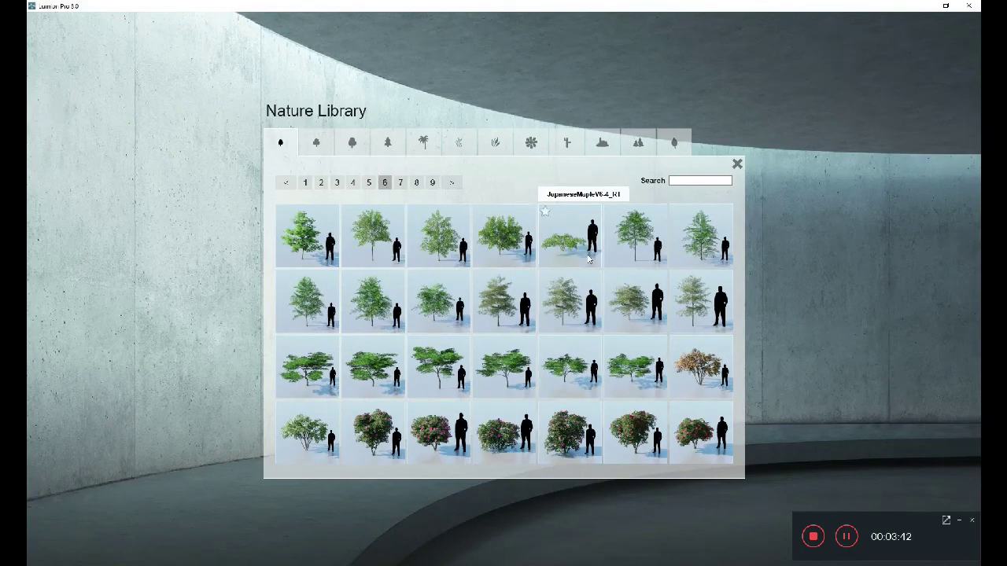
click(638, 271)
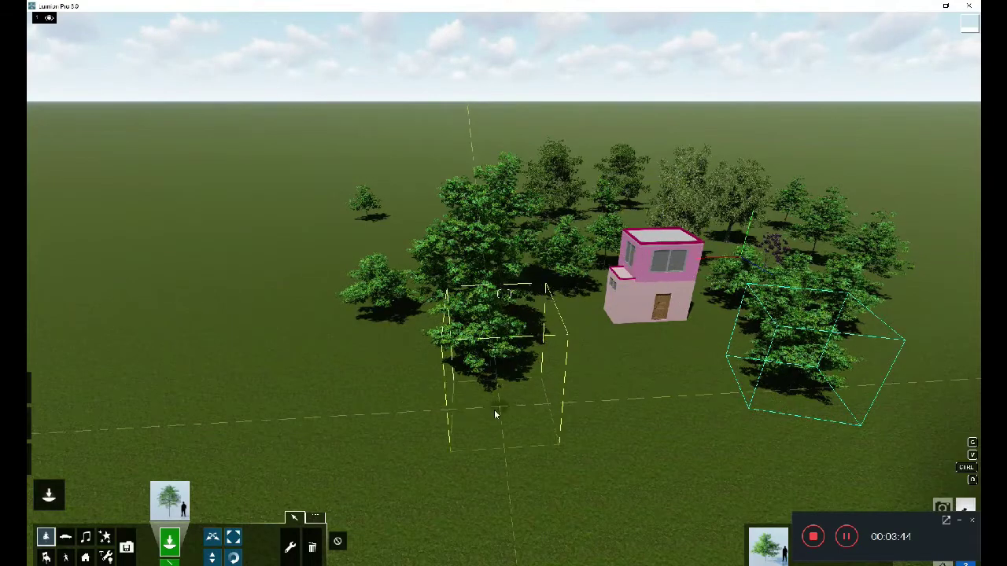
click(494, 410)
click(420, 427)
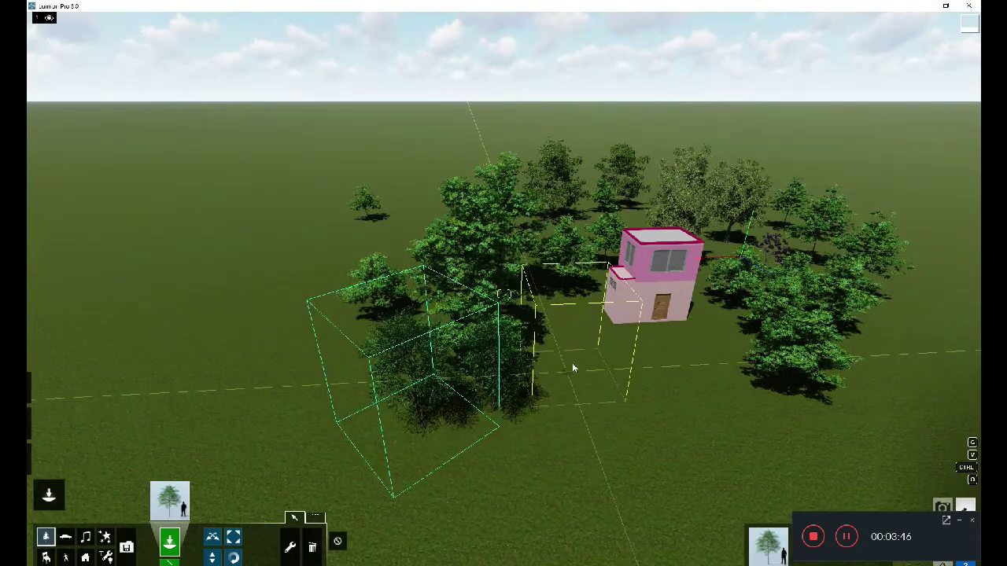
click(575, 367)
click(170, 500)
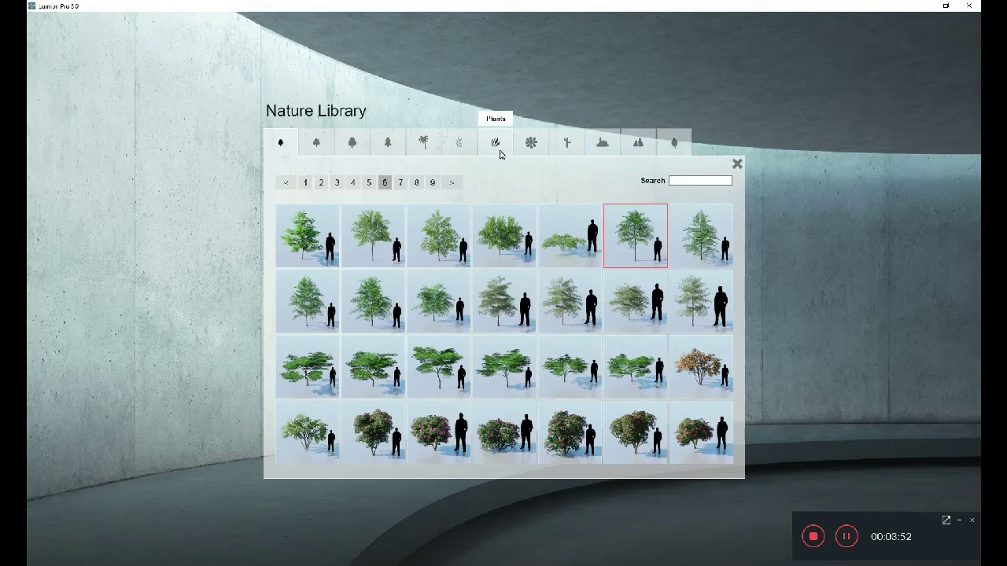
- Place a low leafy plant from Plants page 6 on the lawn beside the house
click(493, 155)
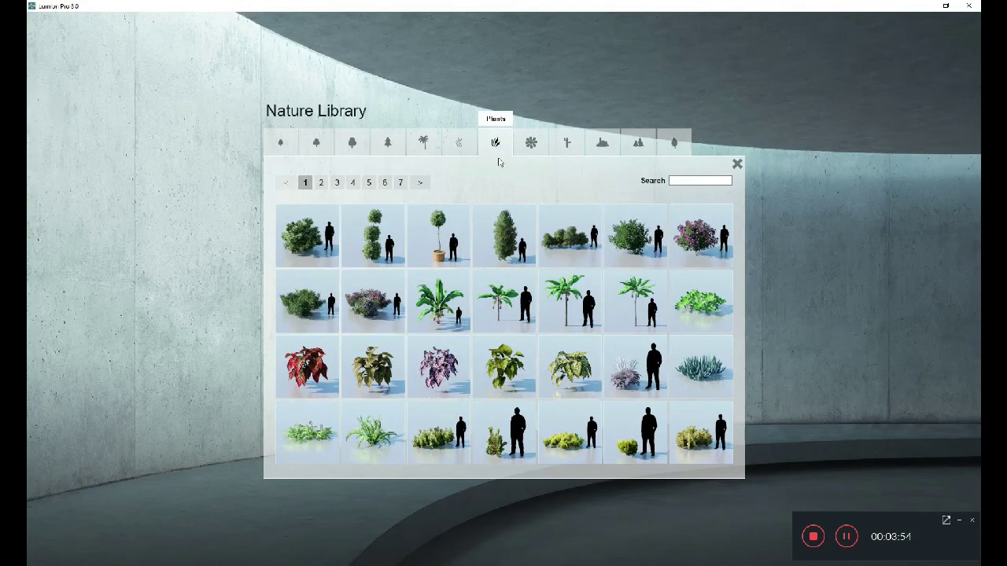
click(401, 184)
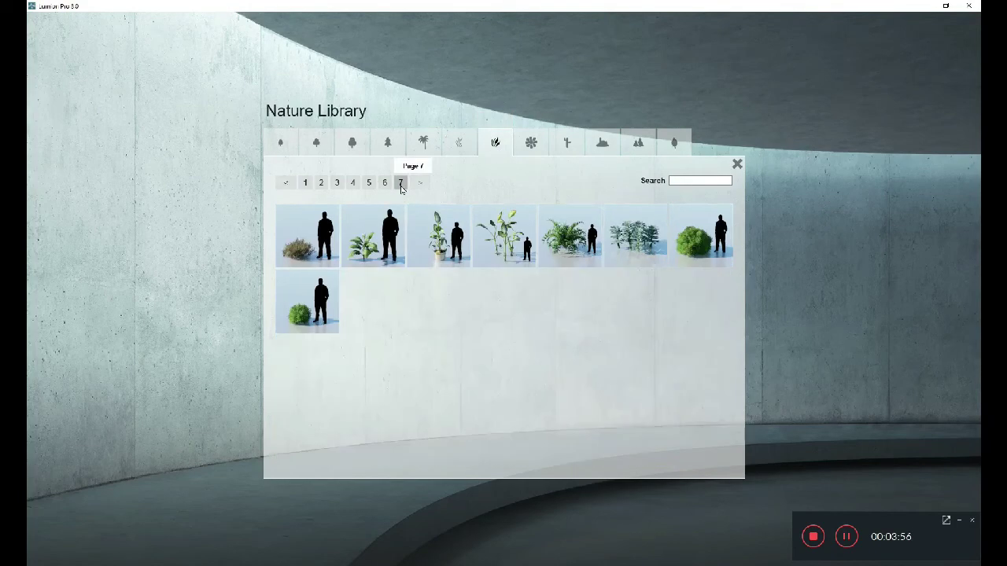
click(384, 185)
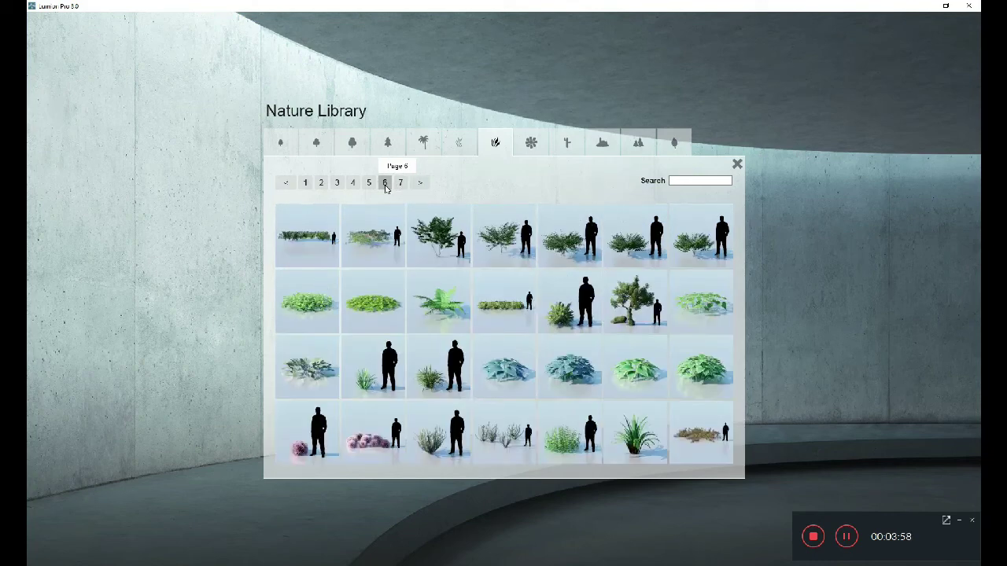
click(504, 249)
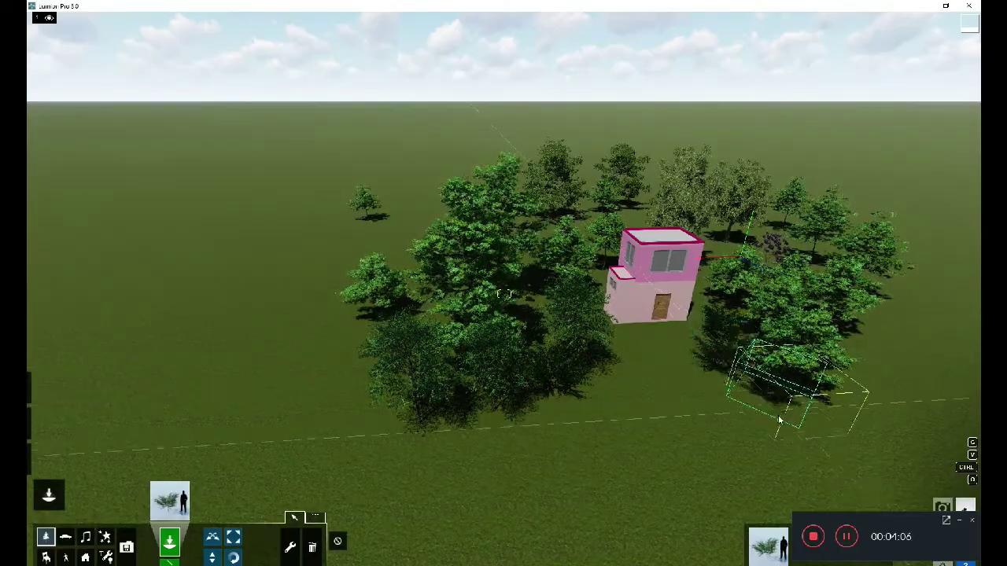
right_drag(779, 421, 723, 374)
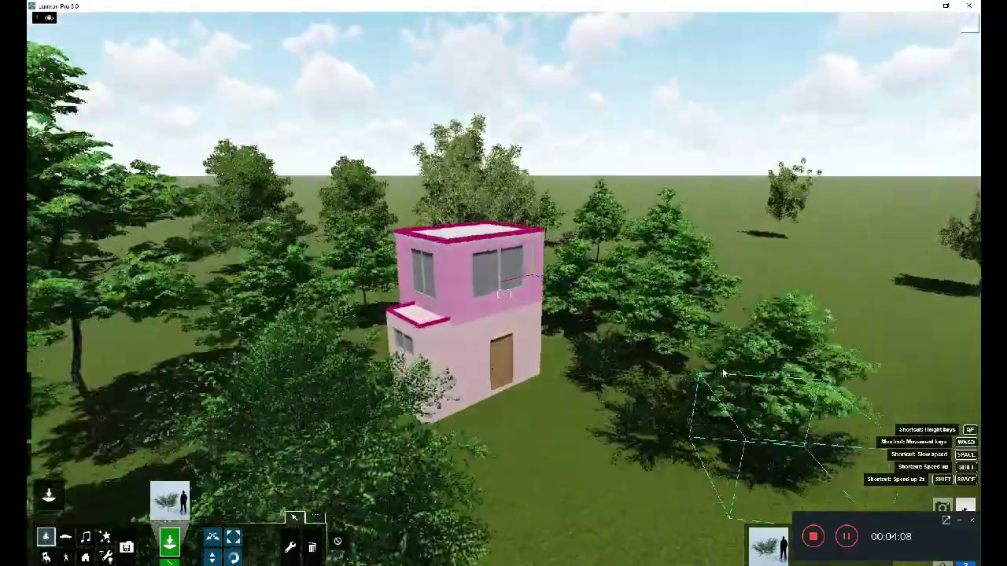
key(w)
right_drag(723, 373, 522, 398)
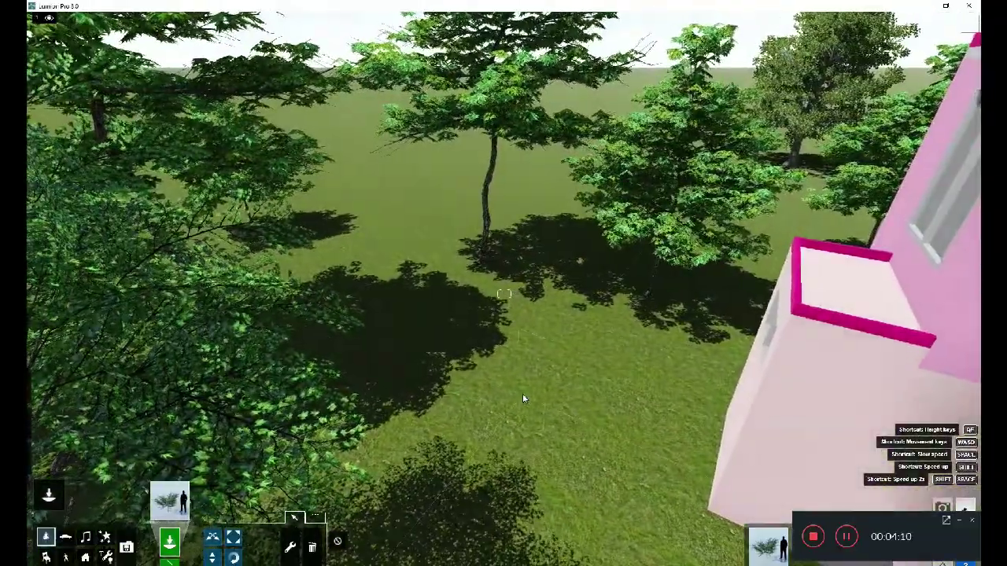
click(522, 397)
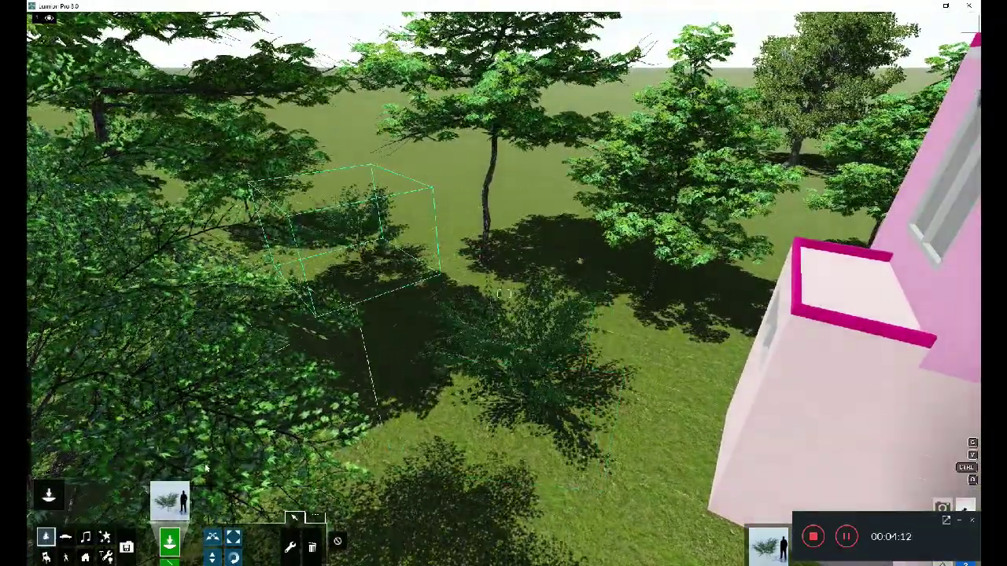
click(170, 500)
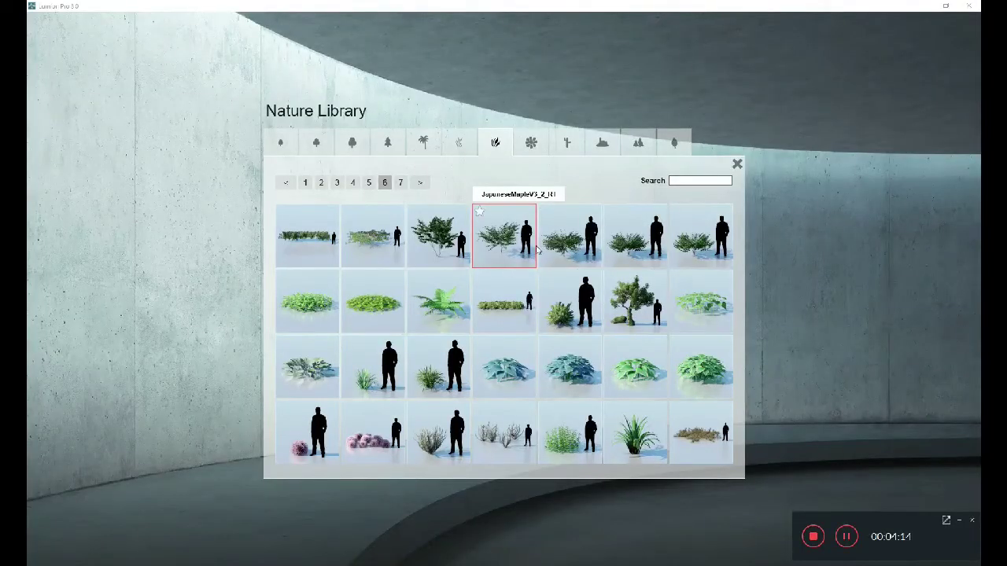
click(402, 182)
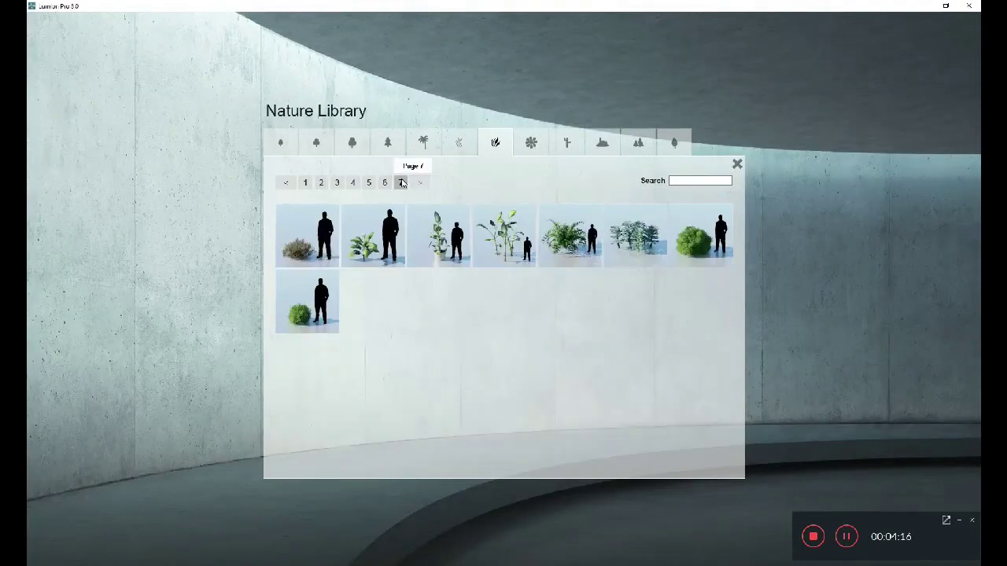
- Choose a grass model and plant a grass tuft beside the house
click(461, 152)
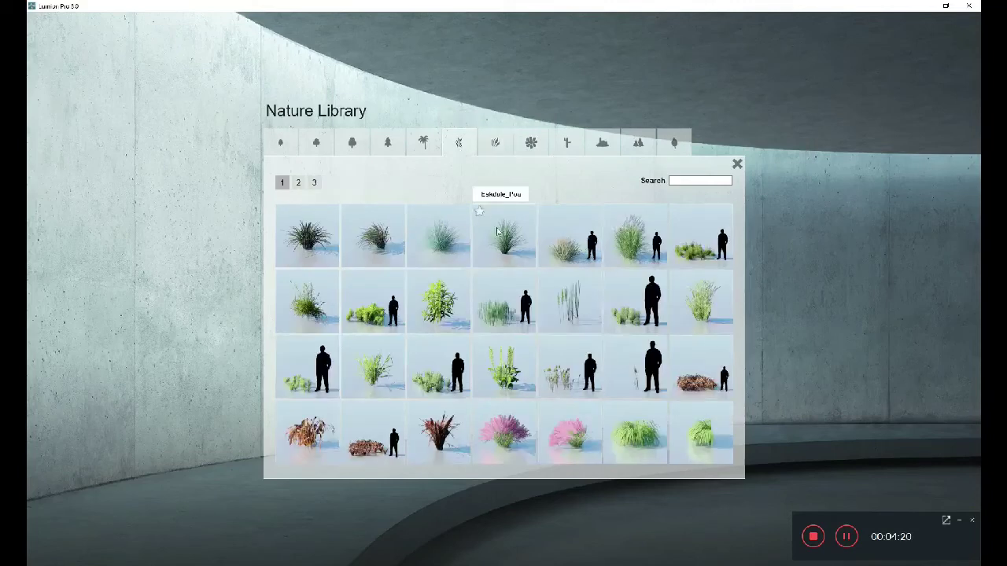
click(519, 264)
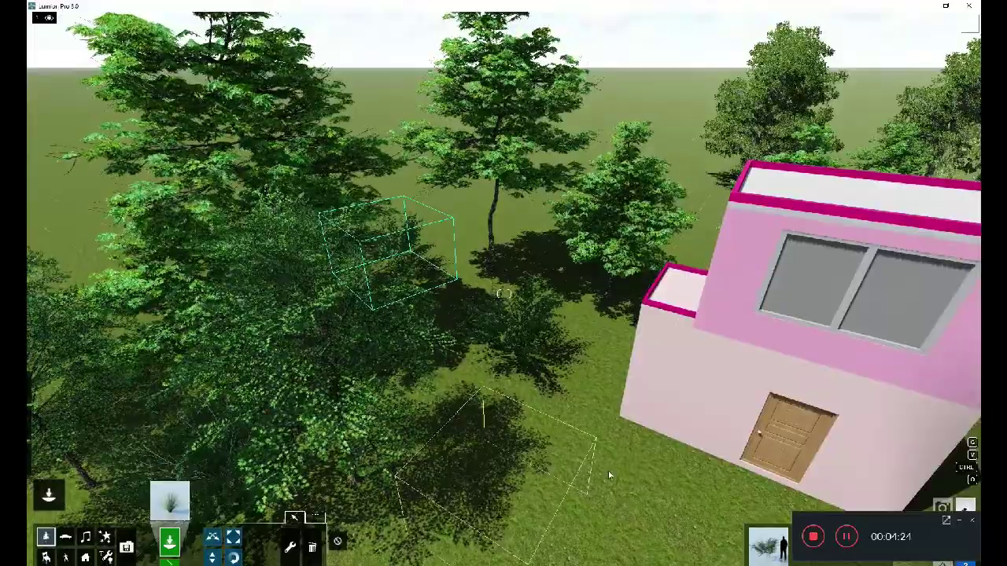
click(565, 416)
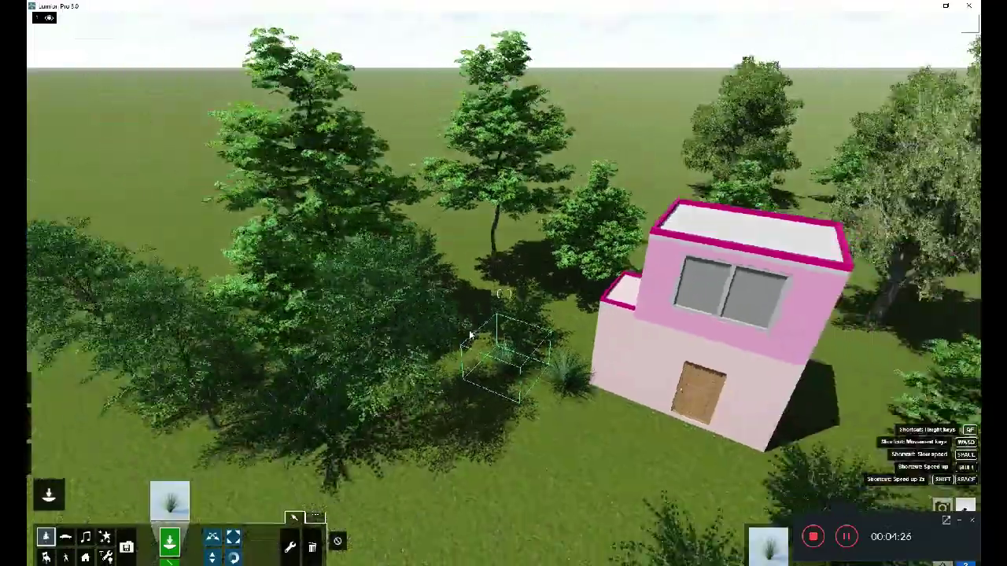
right_drag(565, 416, 420, 407)
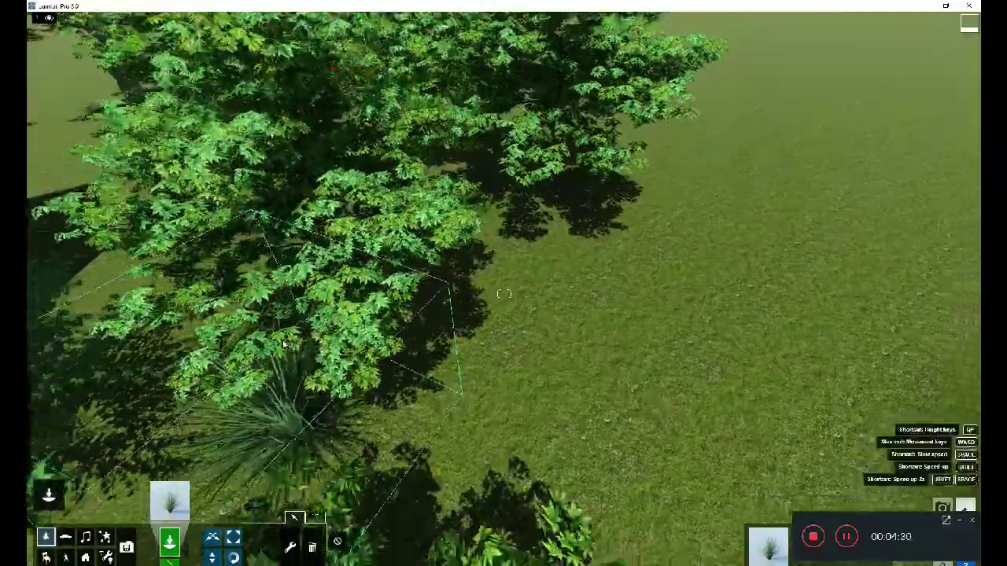
right_drag(284, 444, 236, 472)
key(w)
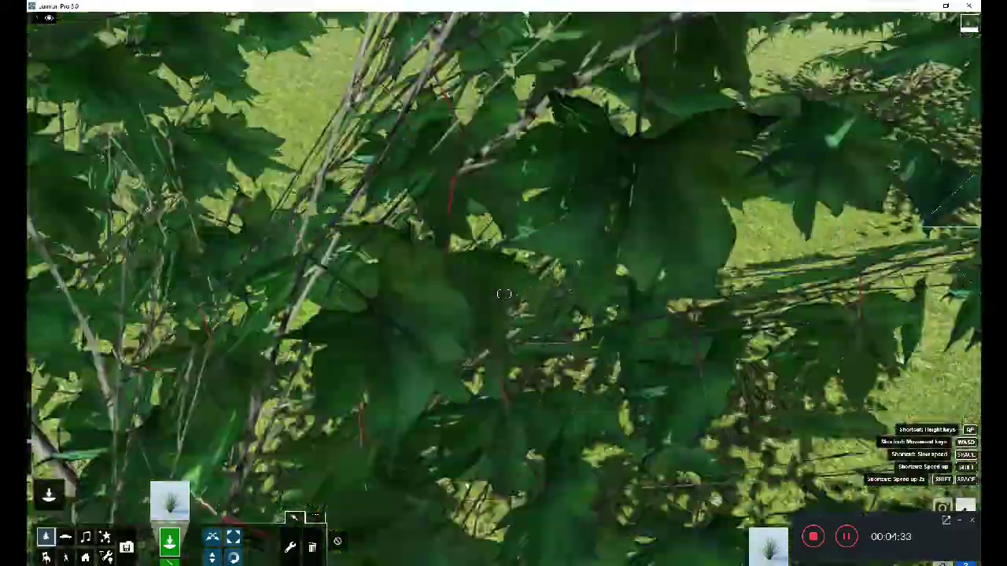
right_drag(503, 295, 504, 236)
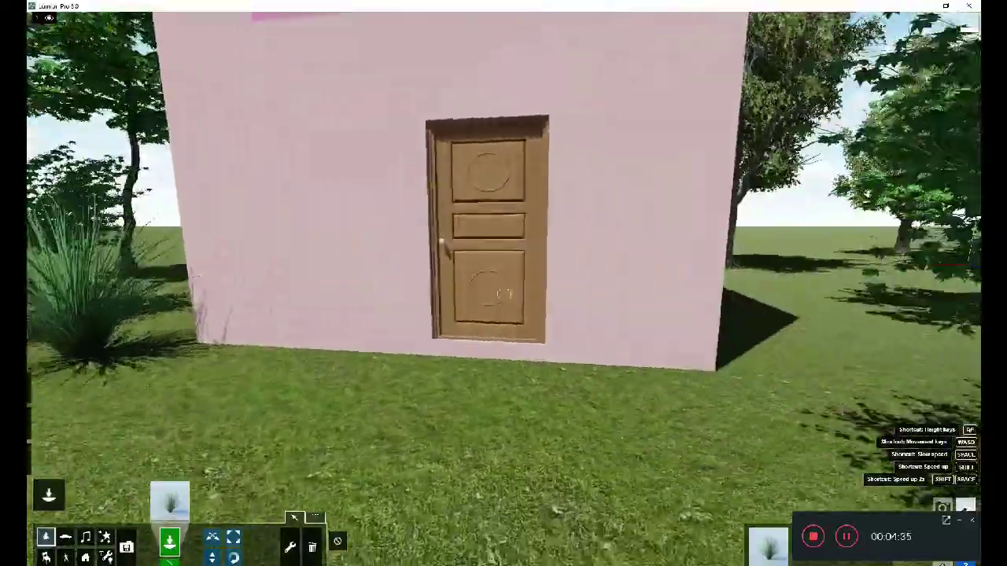
right_drag(299, 345, 370, 345)
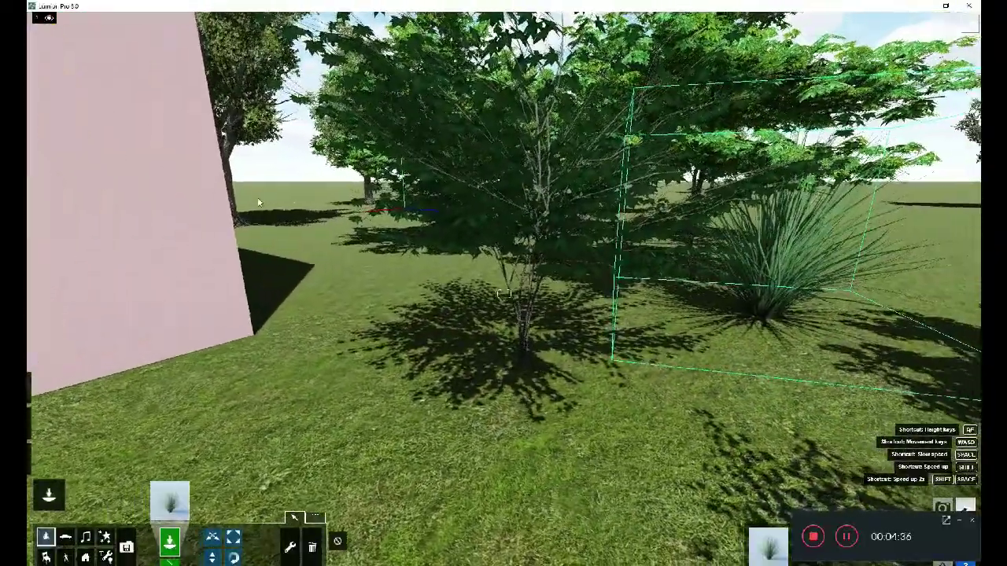
key(s)
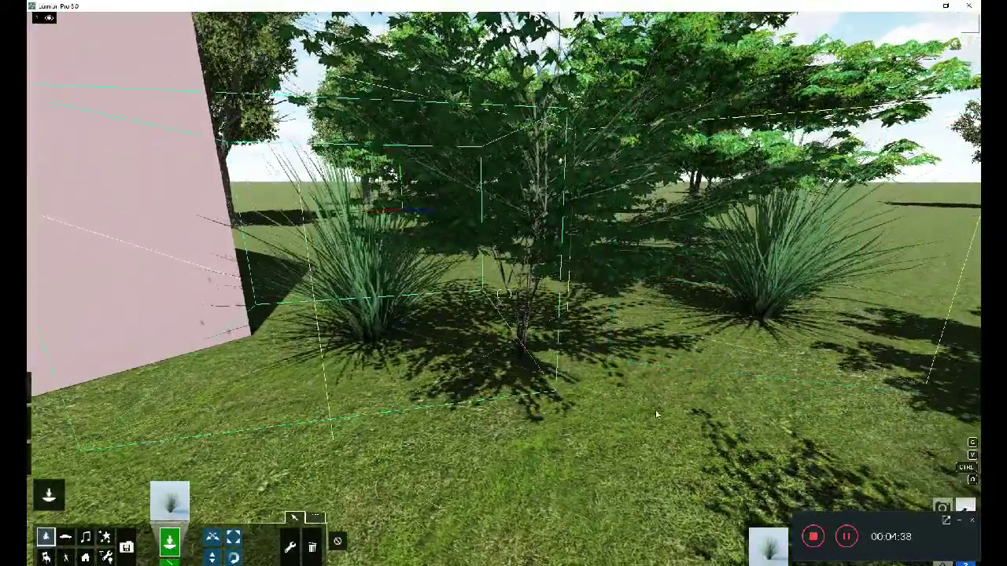
right_drag(371, 346, 618, 299)
key(s)
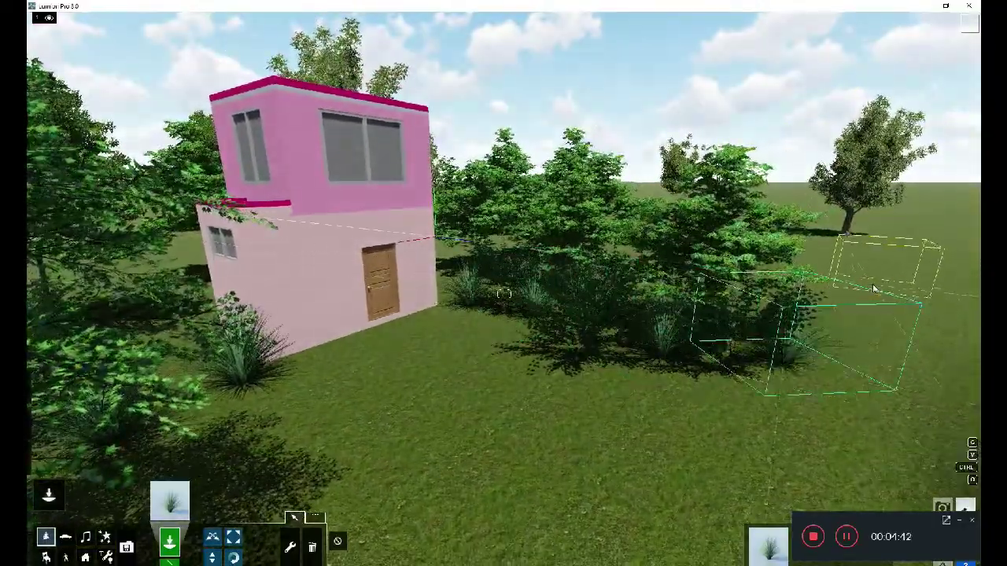
- Plant more grass tufts among the right-hand bushes and under the left tree
click(873, 261)
key(w)
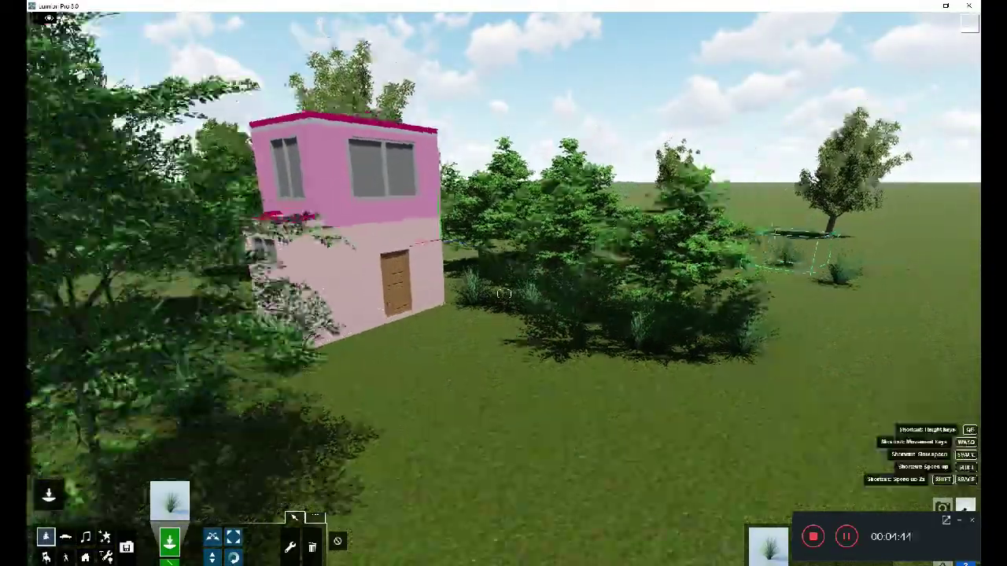
right_drag(596, 470, 517, 315)
key(s)
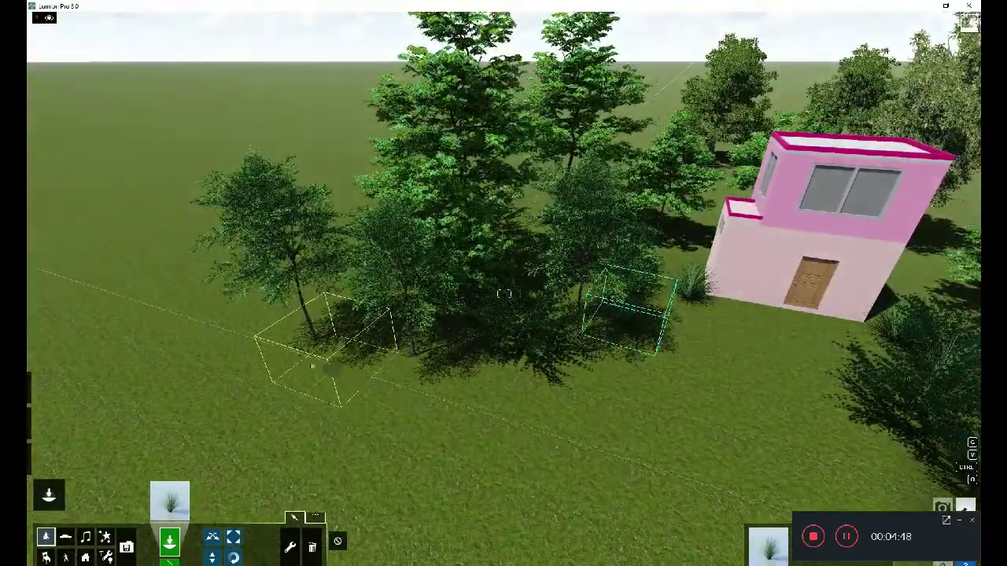
click(337, 367)
click(169, 495)
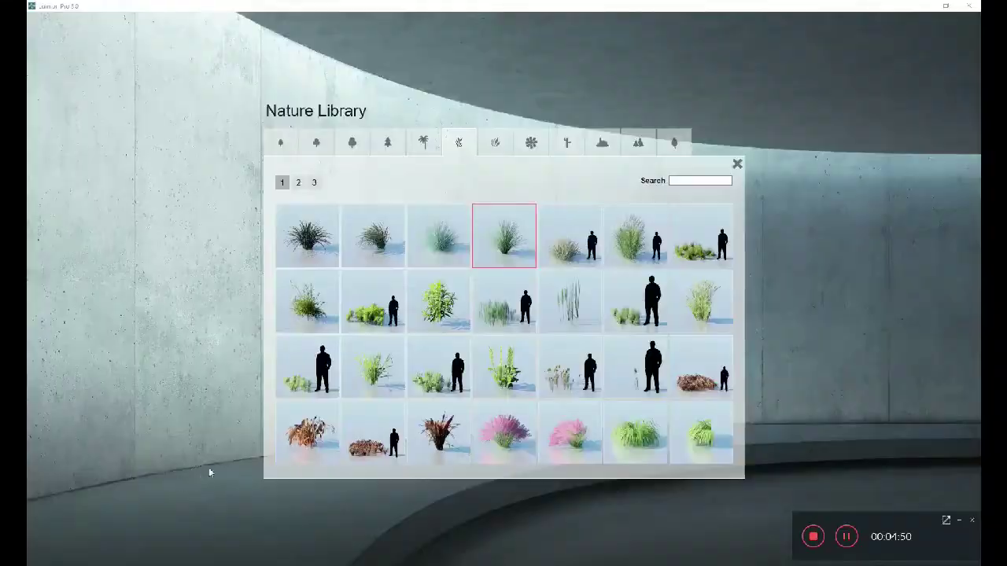
- Place a large grey stone from page 2 of the Rocks library beside the trees
click(586, 148)
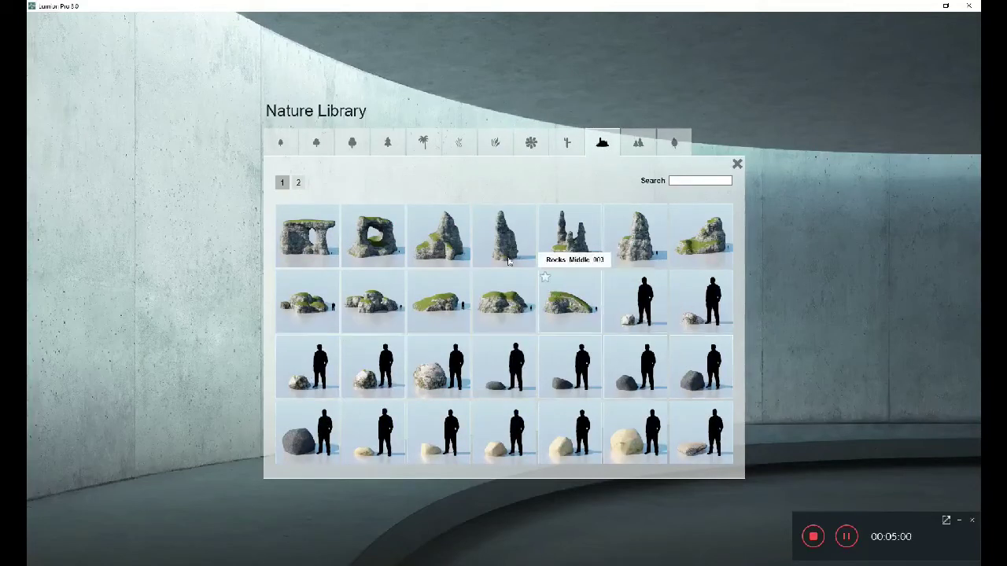
click(297, 186)
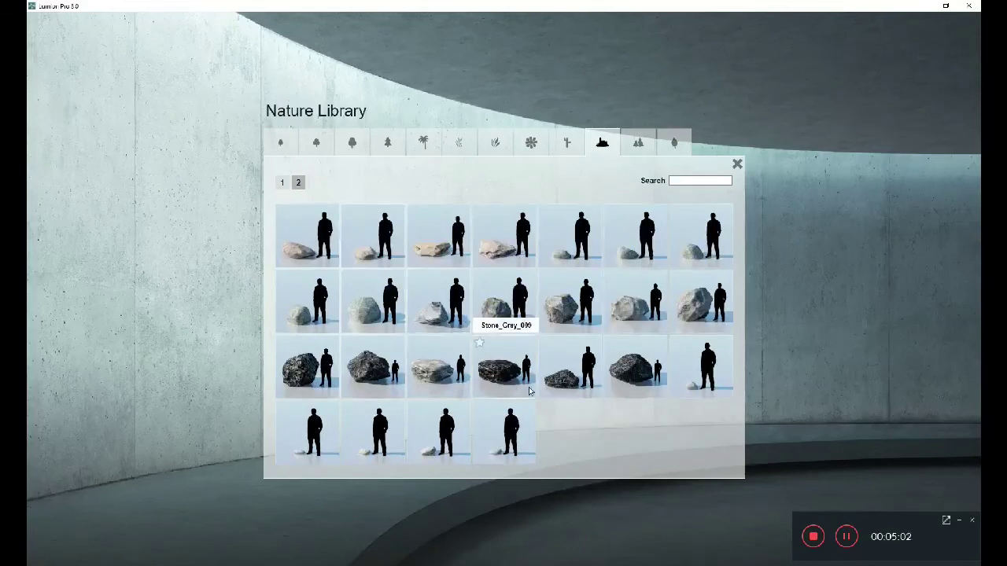
click(692, 312)
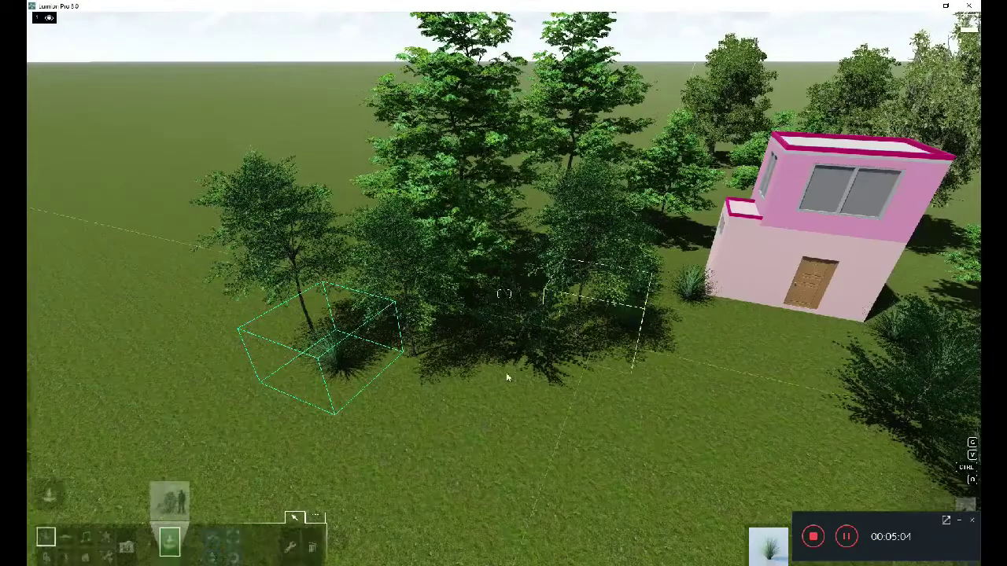
click(397, 403)
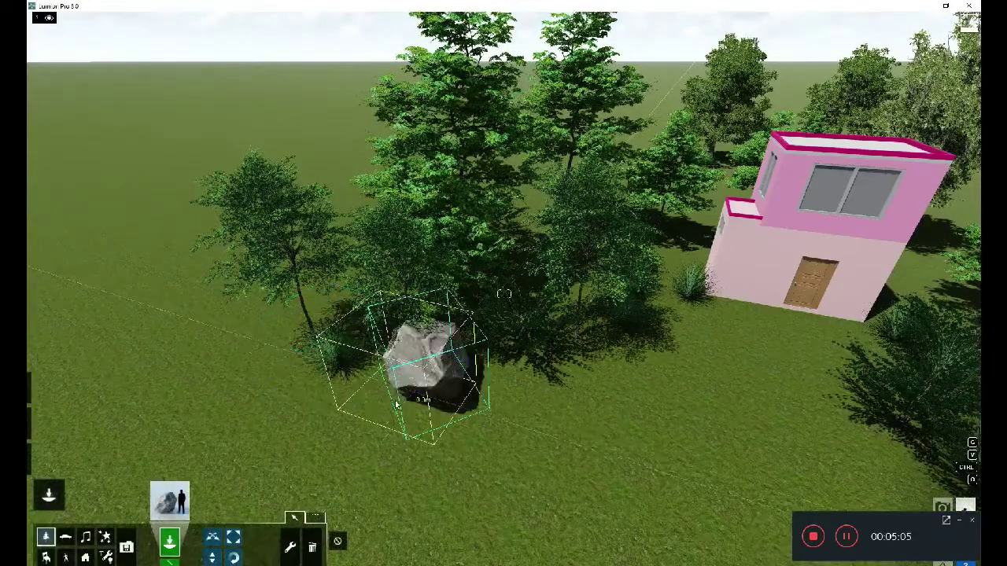
- Scatter several small pebble stones across the lawn near the bushes and the grey rock
click(186, 493)
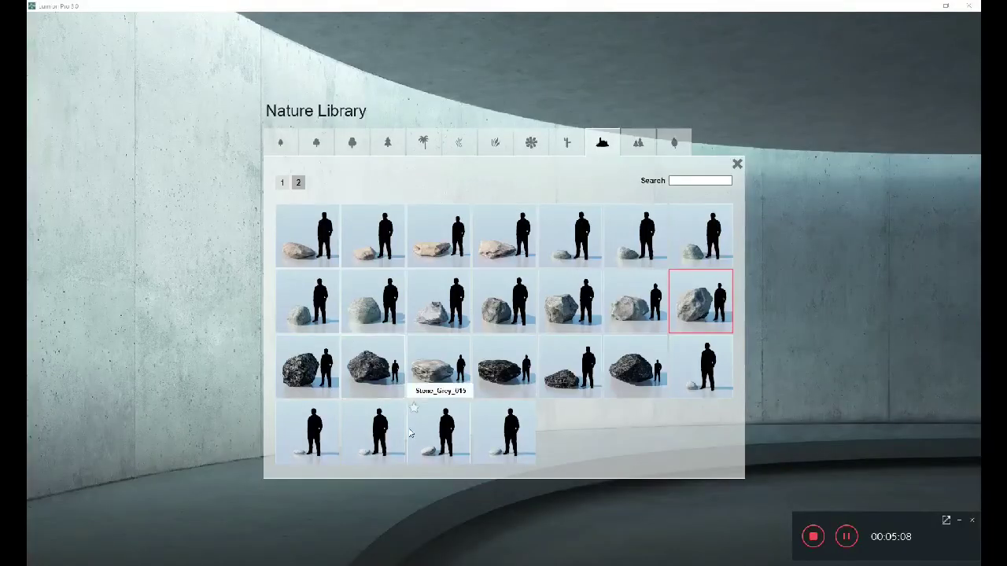
click(495, 438)
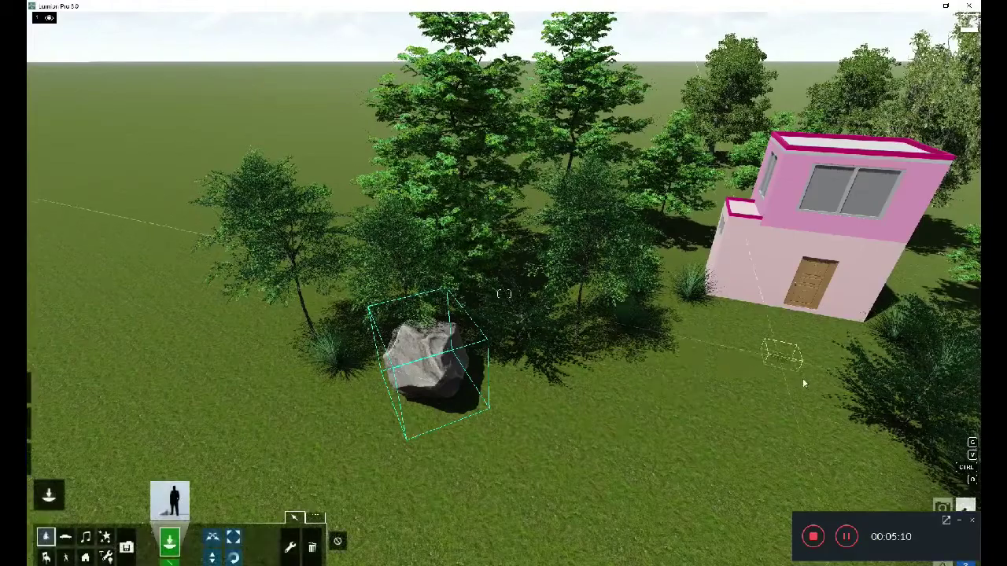
click(905, 476)
right_drag(905, 476, 906, 377)
click(760, 450)
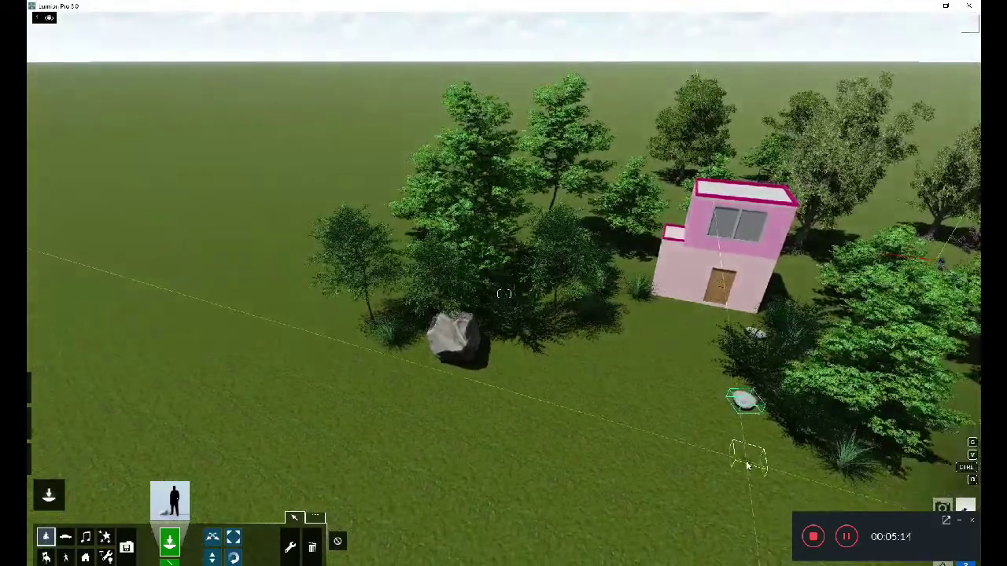
click(359, 358)
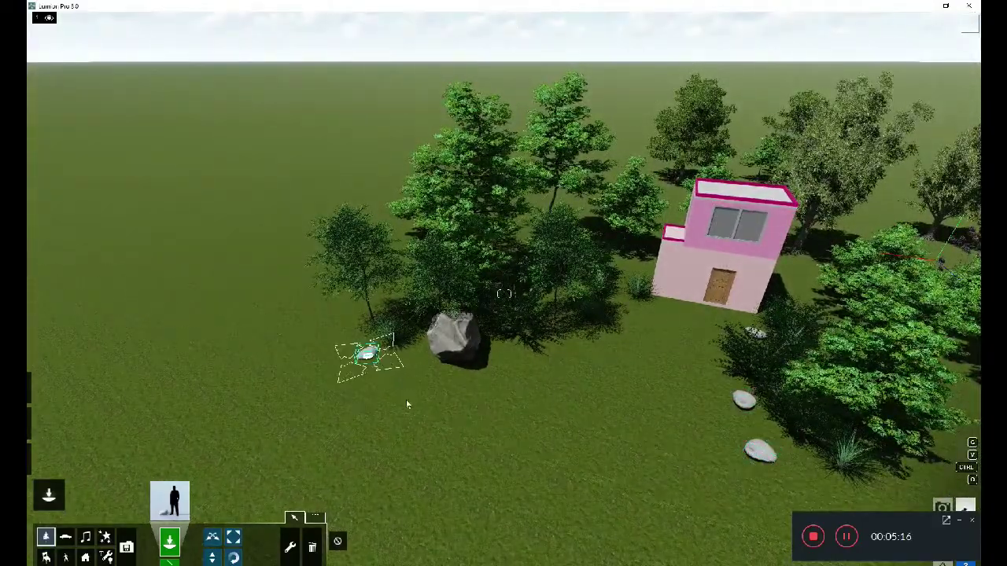
mouse_move(409, 404)
right_down()
mouse_move(540, 362)
mouse_move(513, 349)
right_up()
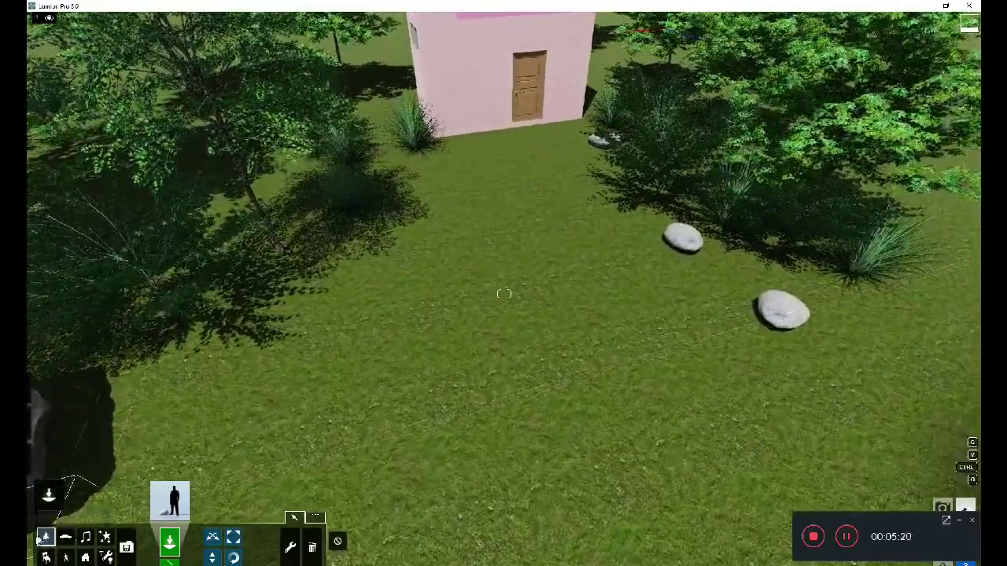
mouse_move(48, 495)
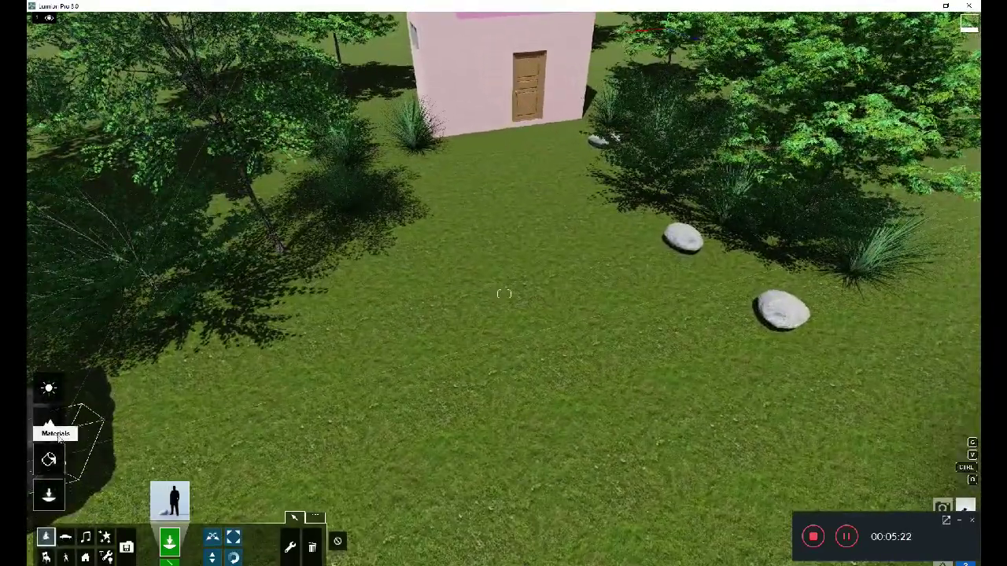
- Switch to Landscape Paint mode and brush a patch of the terrain
click(49, 425)
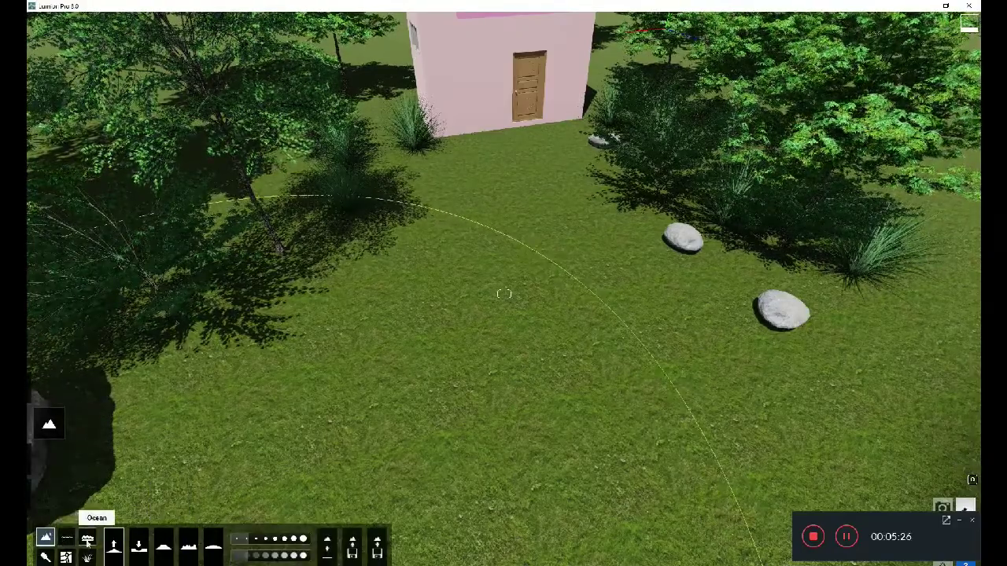
click(45, 556)
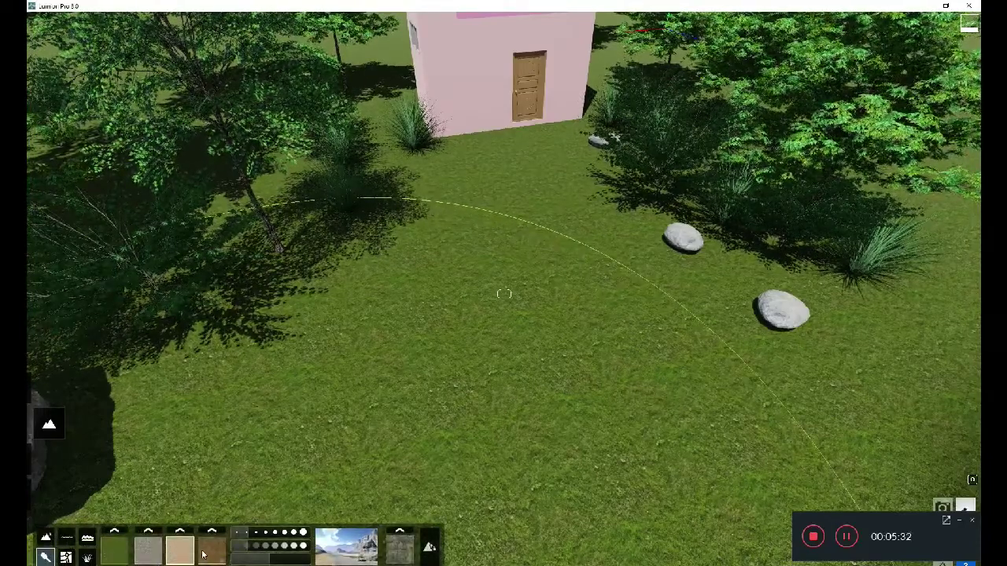
scroll(321, 479, down, 3)
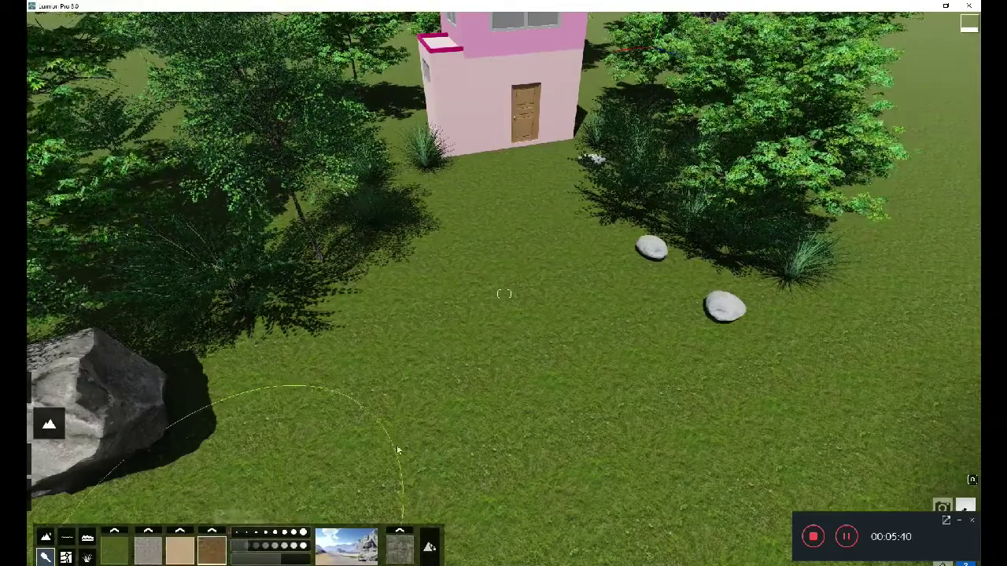
click(526, 168)
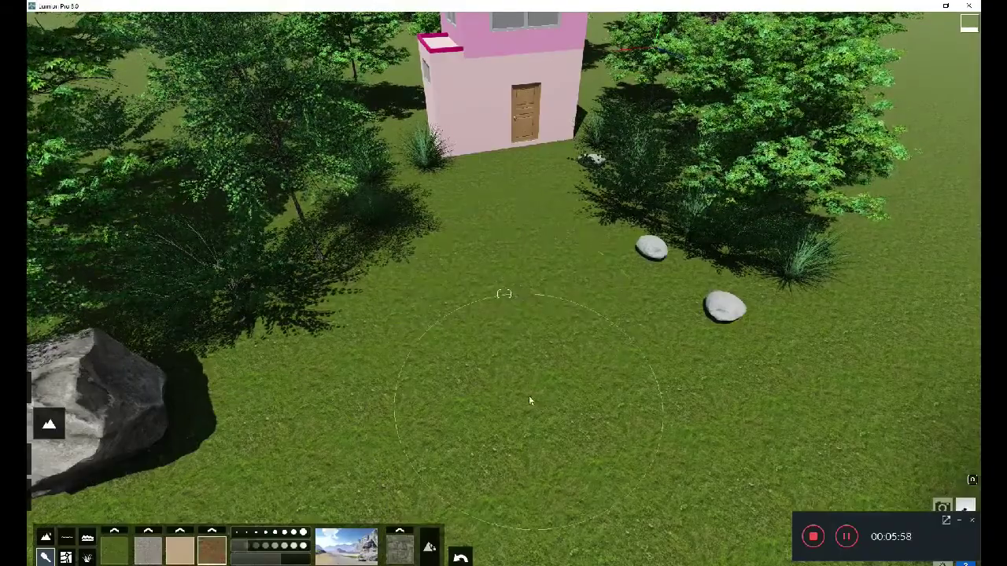
- Tilt the view toward the house and bring up the Select Landscape texture choices
scroll(531, 372, down, 5)
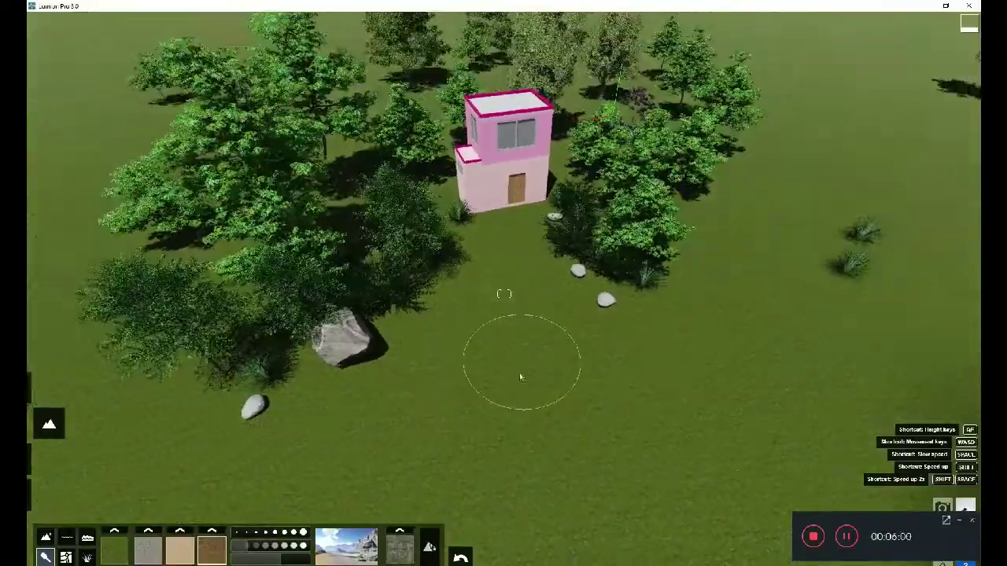
scroll(500, 325, up, 5)
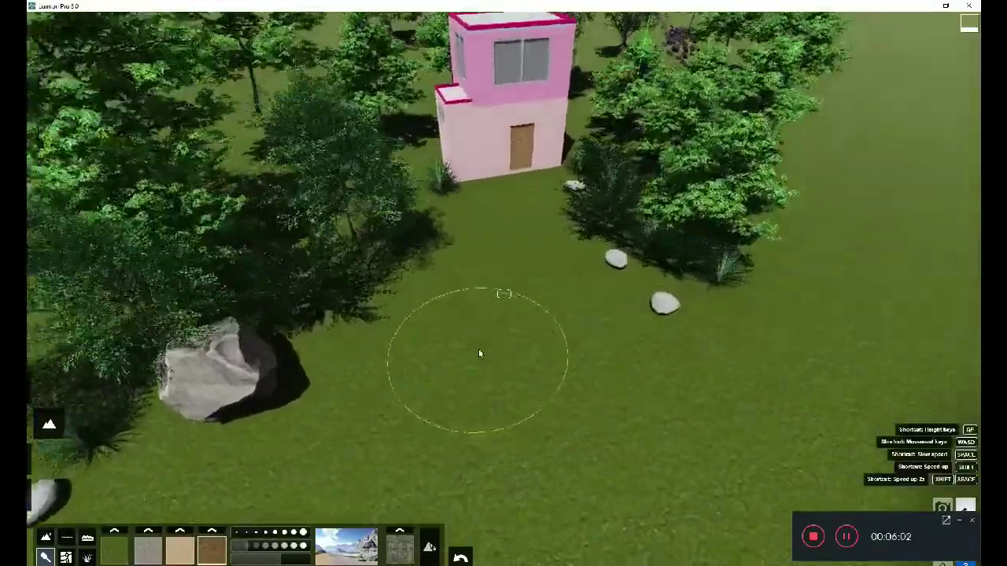
right_drag(479, 354, 474, 261)
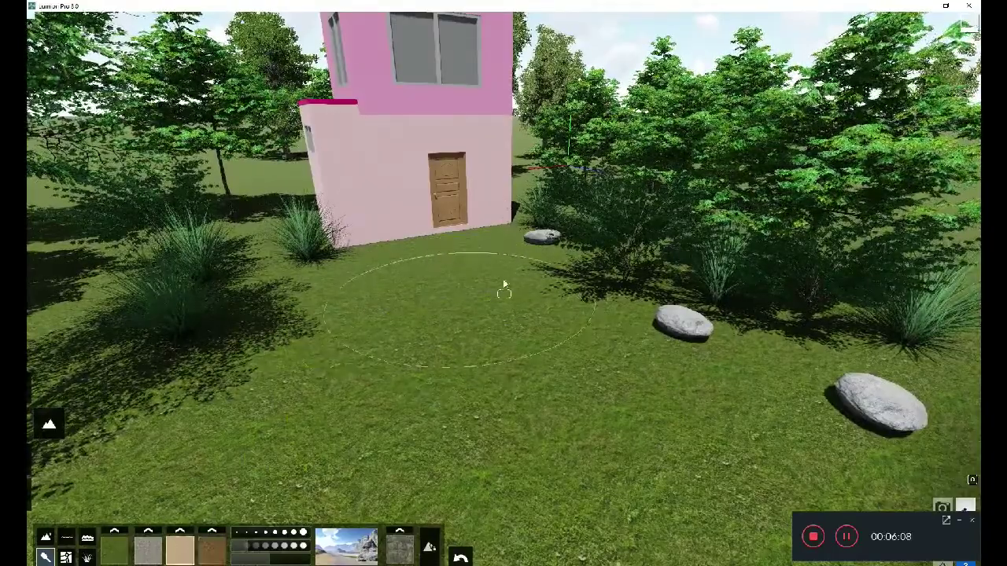
click(210, 533)
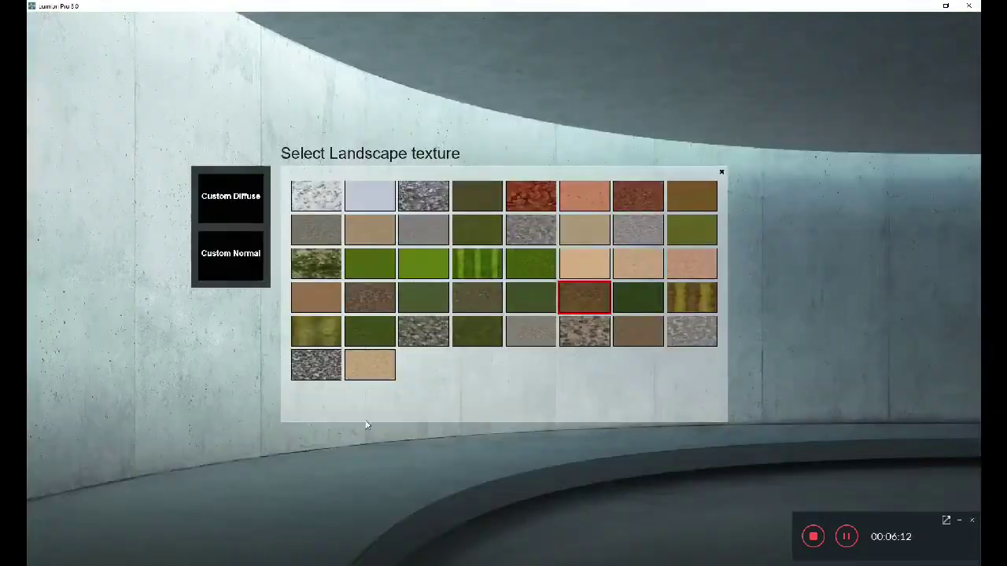
- Swap a terrain paint slot's brown soil texture for the tan sand texture
click(690, 193)
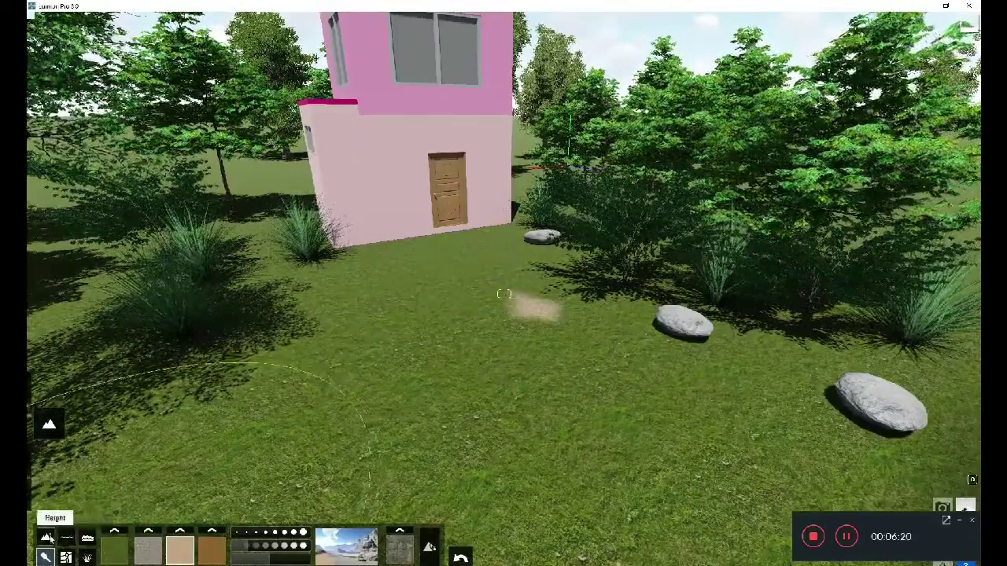
click(85, 559)
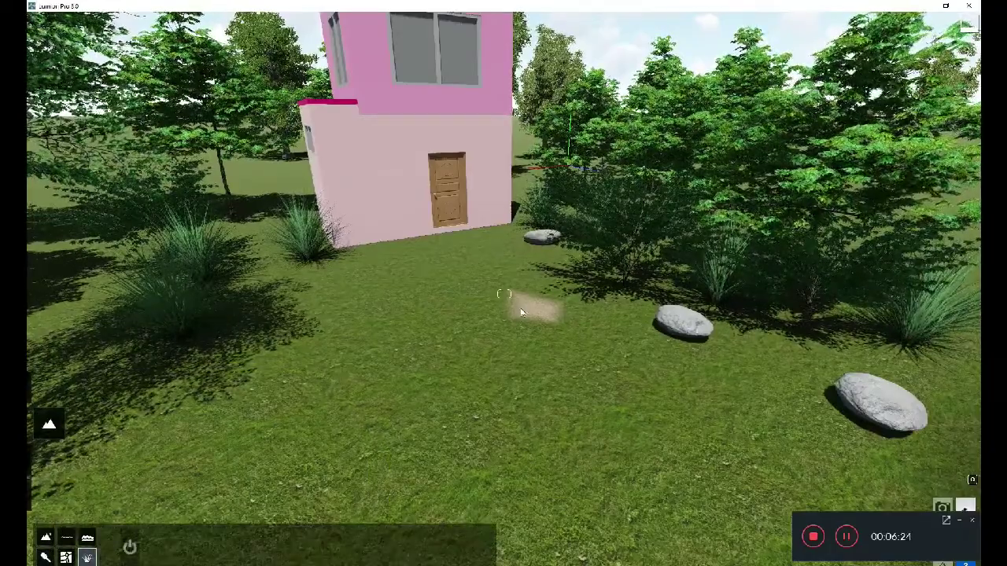
click(46, 539)
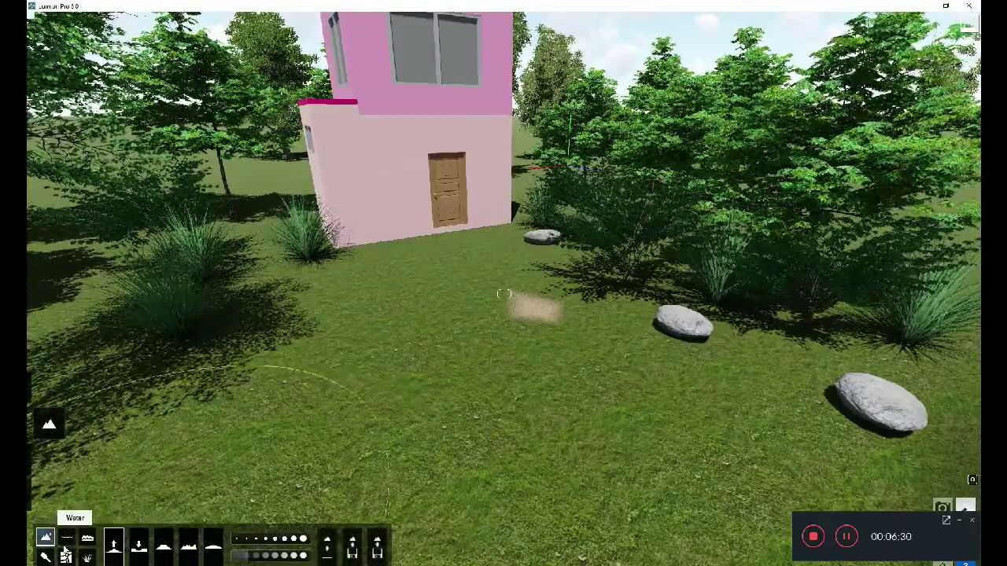
click(87, 558)
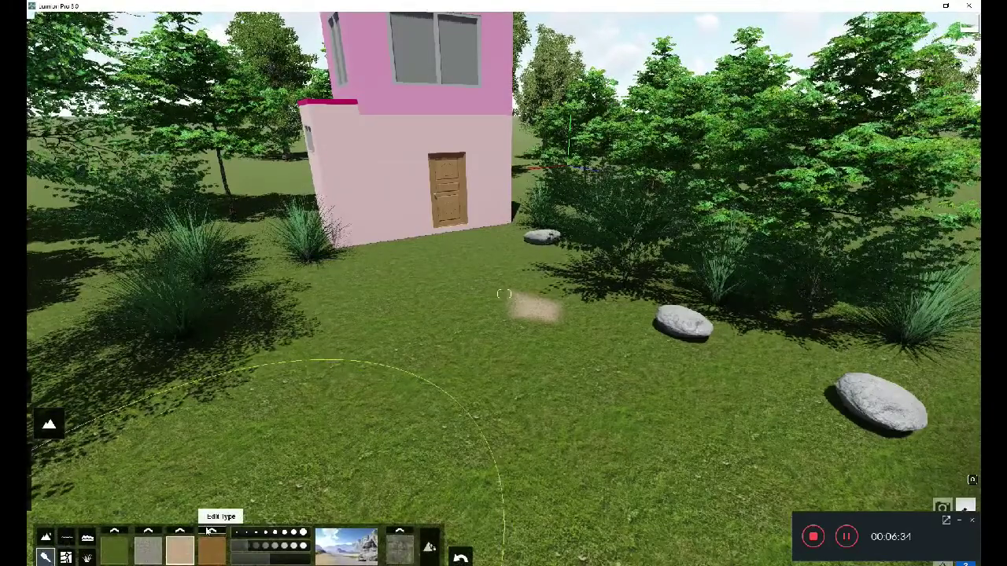
click(209, 531)
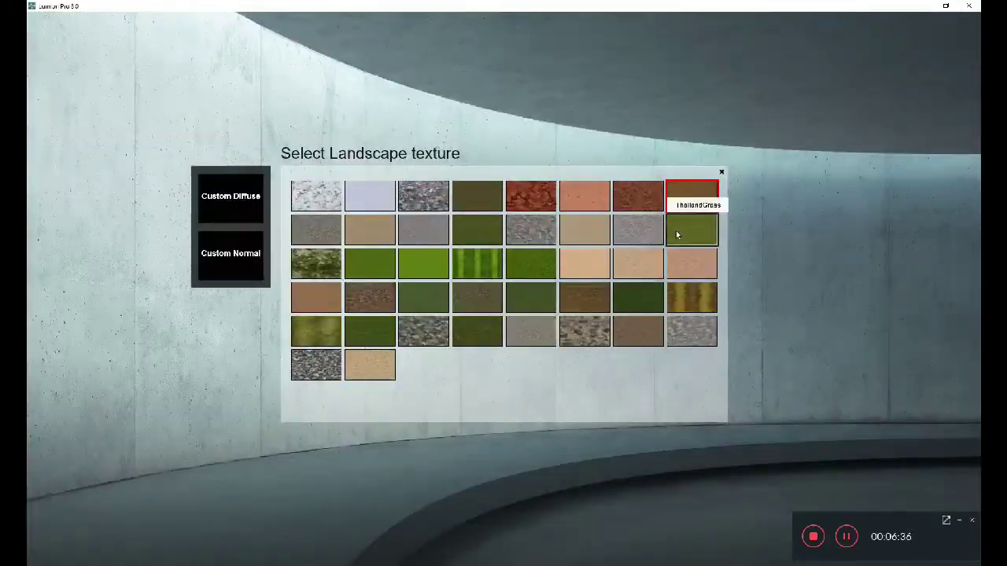
click(388, 234)
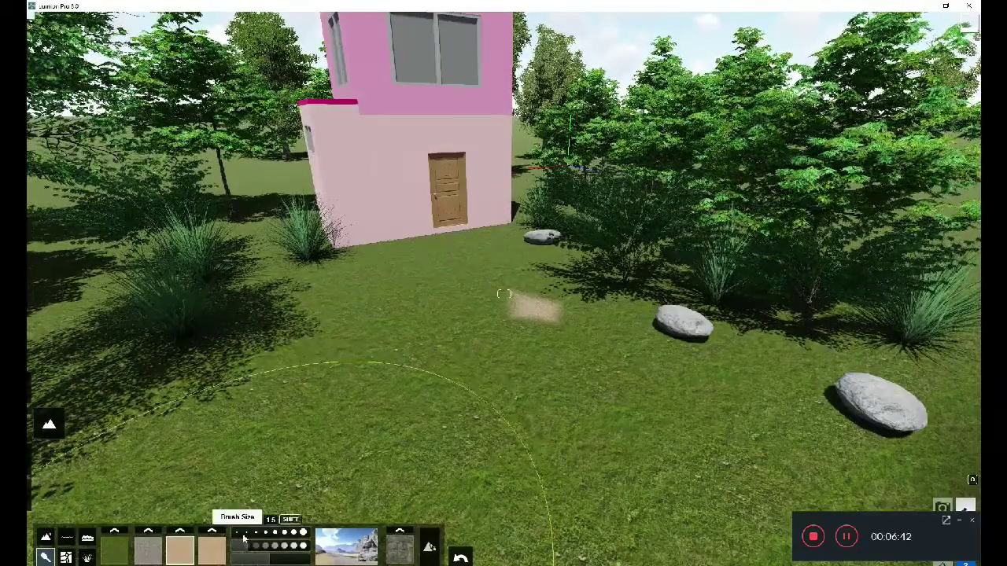
- Brush tan sand strokes across the lawn up to the front door, joining them into one path
scroll(370, 420, down, 5)
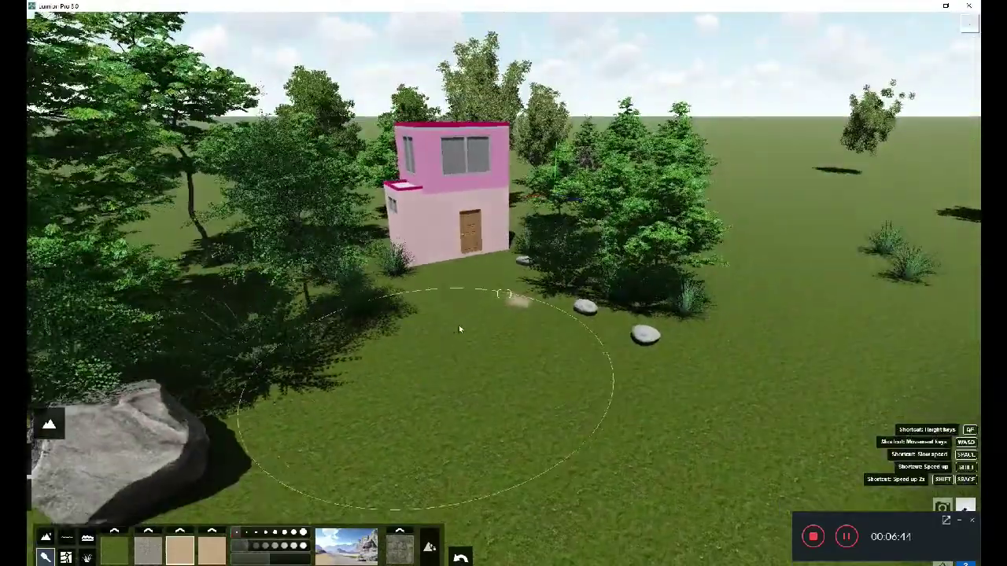
scroll(488, 292, up, 2)
drag(482, 311, 478, 269)
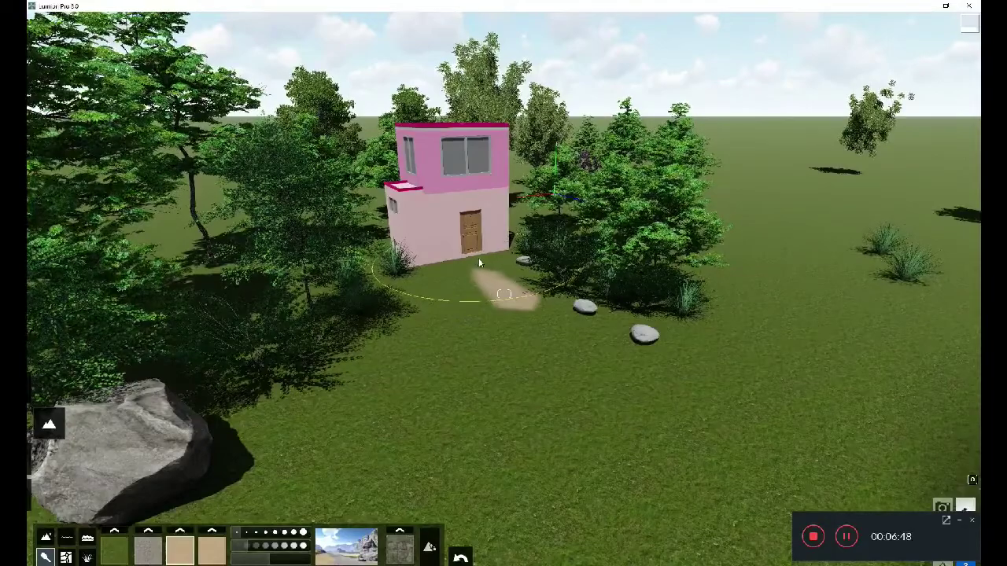
drag(482, 263, 475, 298)
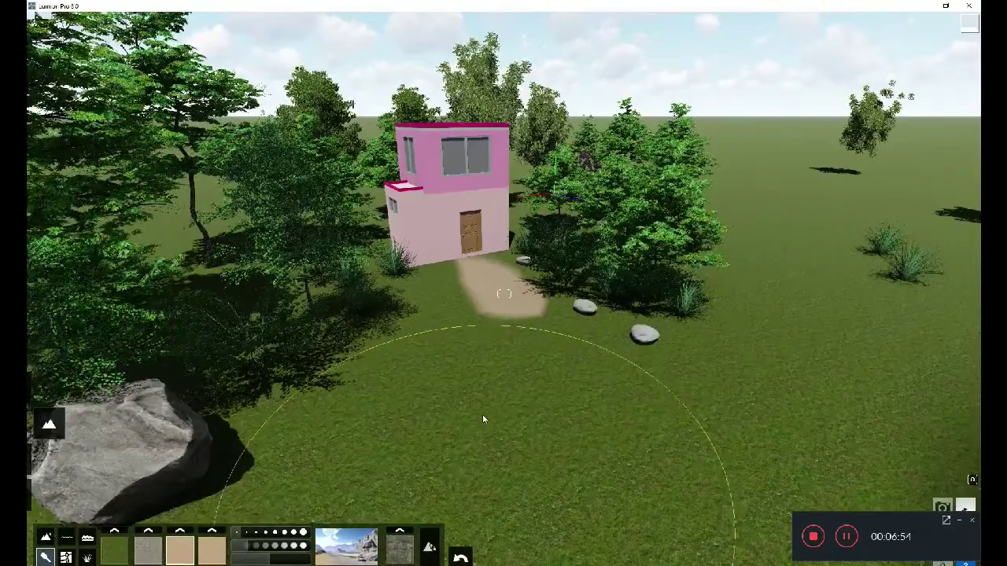
drag(482, 413, 508, 338)
mouse_move(494, 381)
mouse_down()
mouse_move(506, 337)
mouse_move(463, 456)
mouse_move(439, 490)
mouse_move(636, 391)
mouse_up()
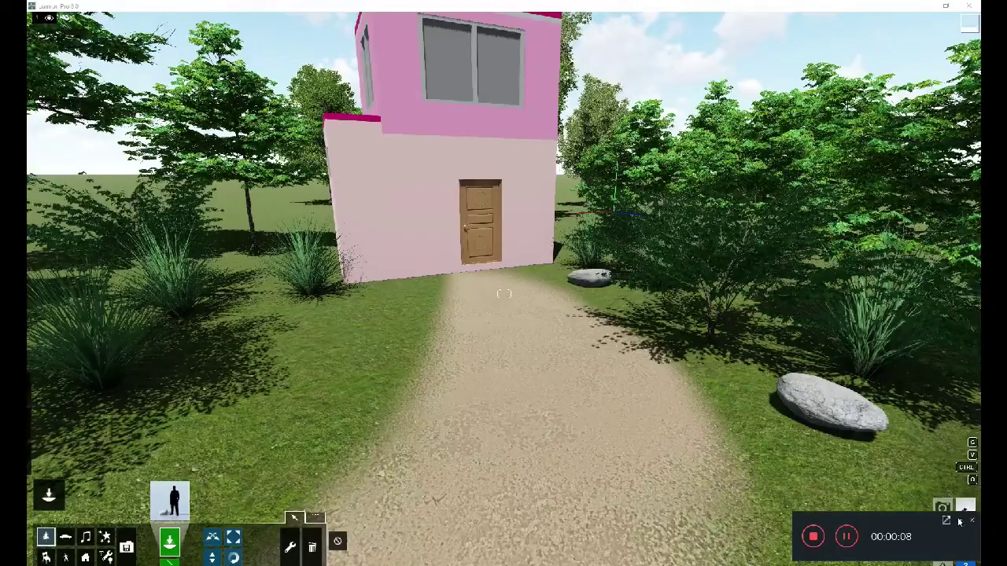
scroll(295, 402, down, 5)
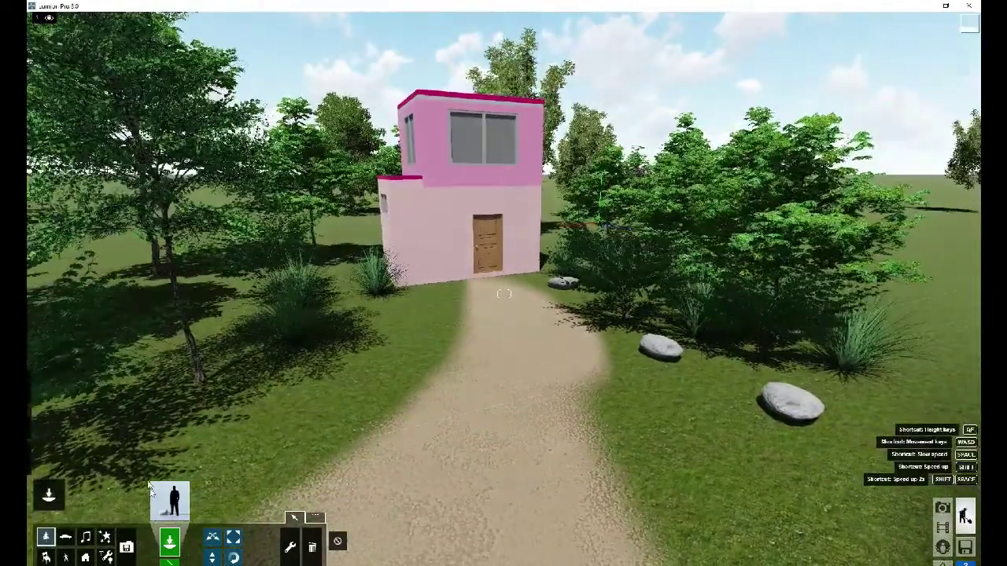
scroll(202, 472, down, 4)
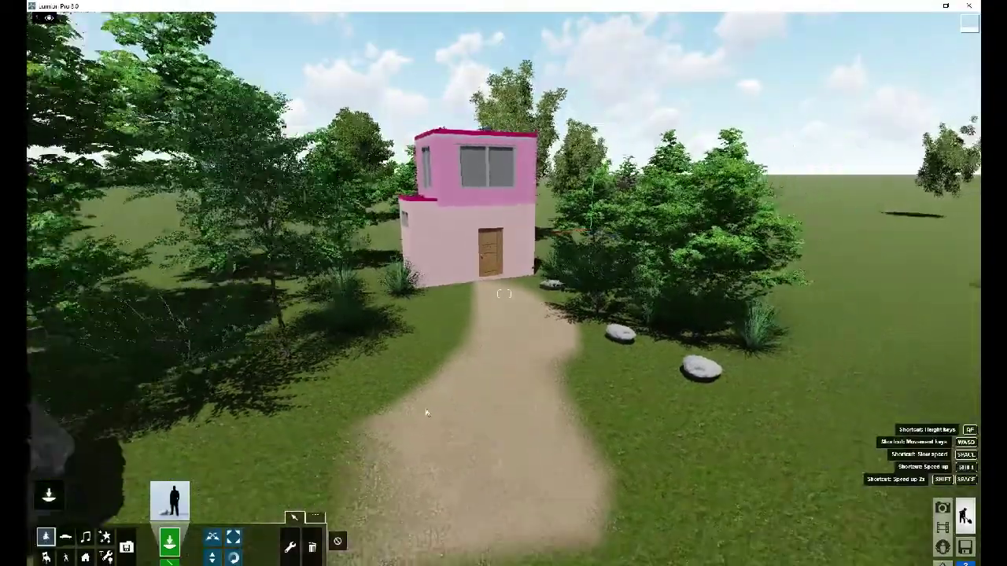
scroll(441, 401, up, 4)
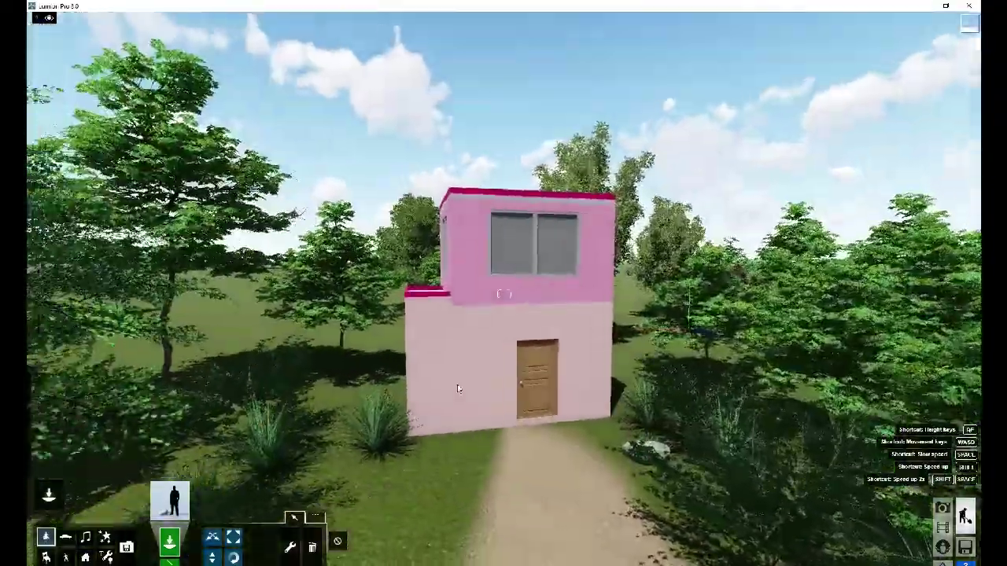
- Make the house's lower and upper walls white using plain Color materials
key(m)
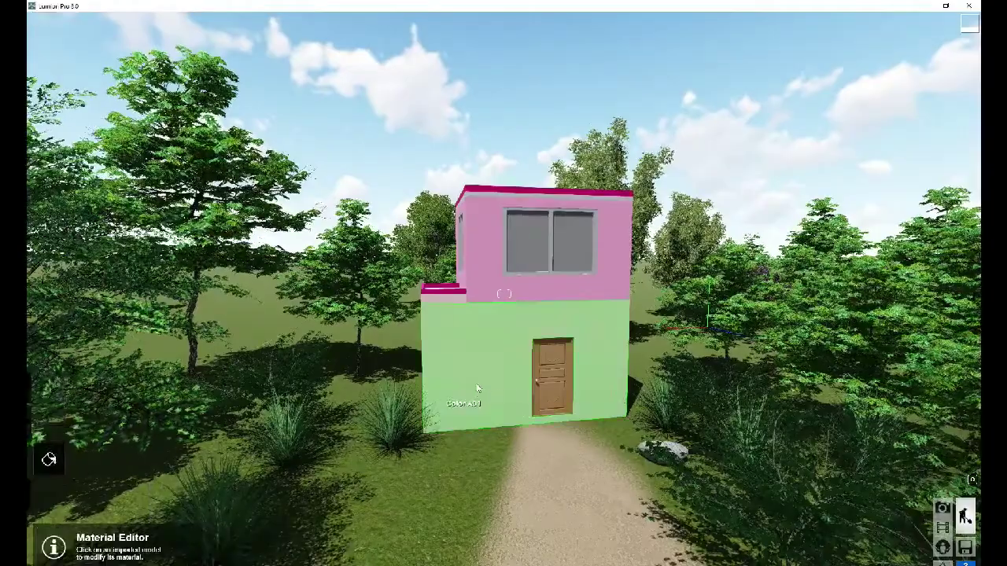
click(478, 387)
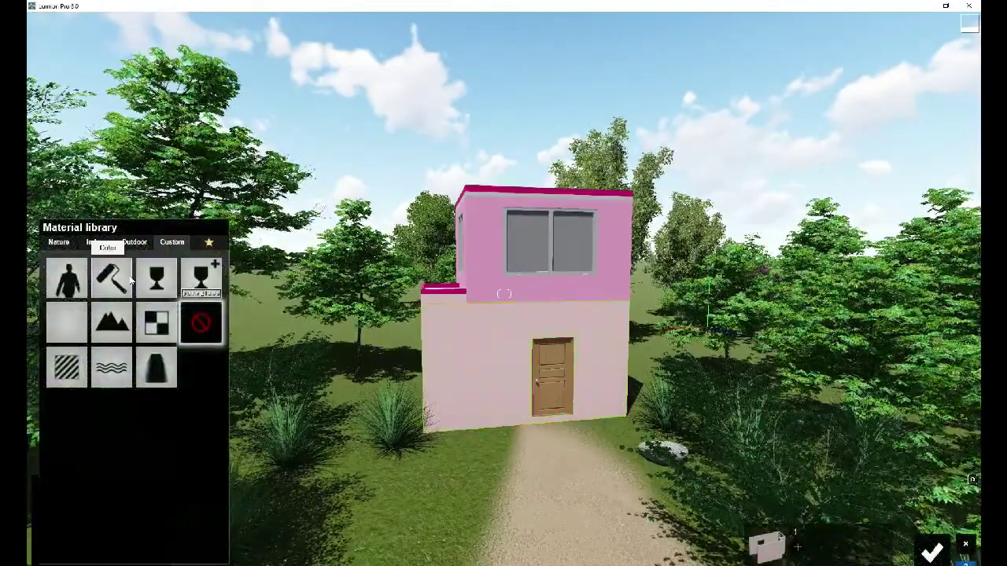
click(130, 275)
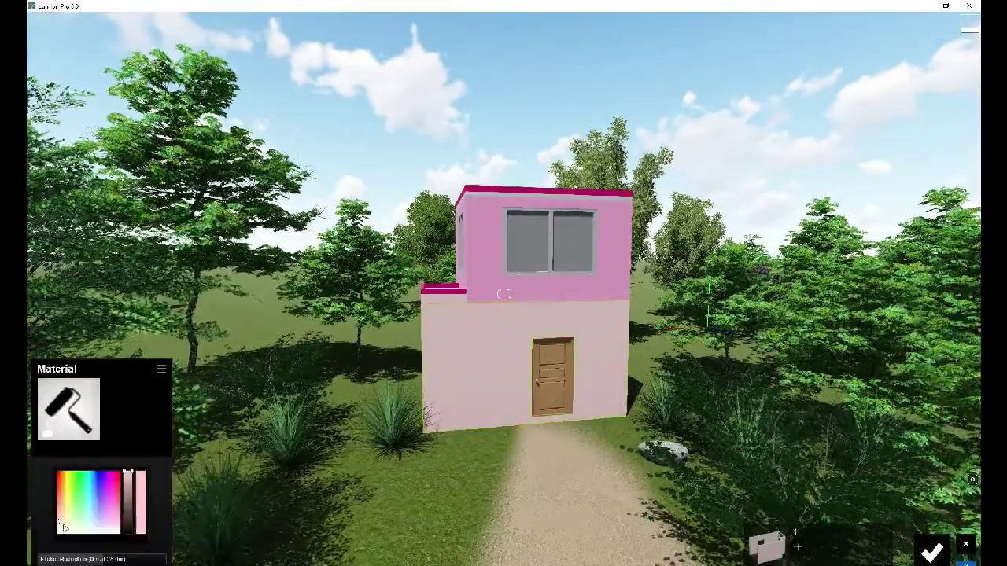
drag(64, 527, 58, 533)
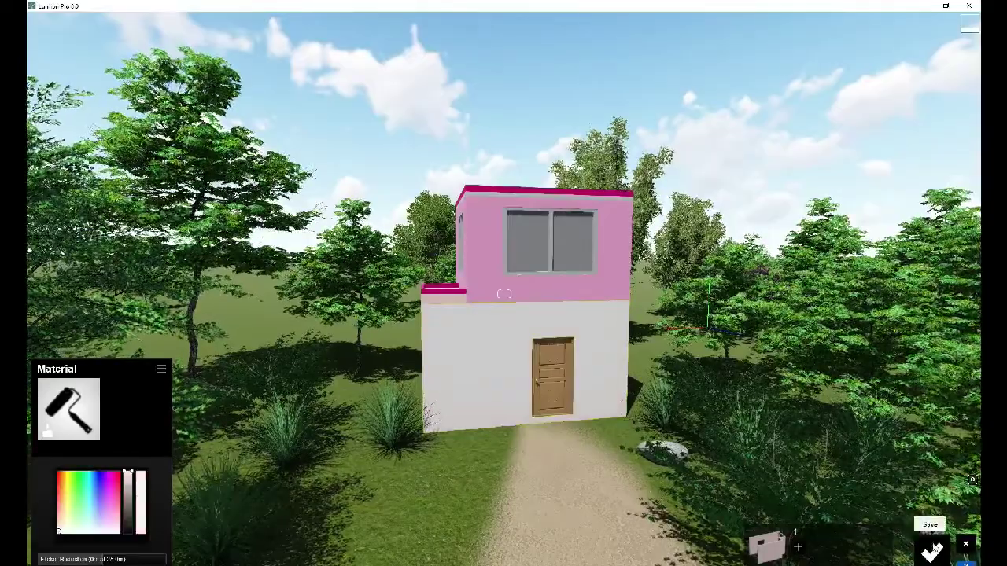
click(932, 550)
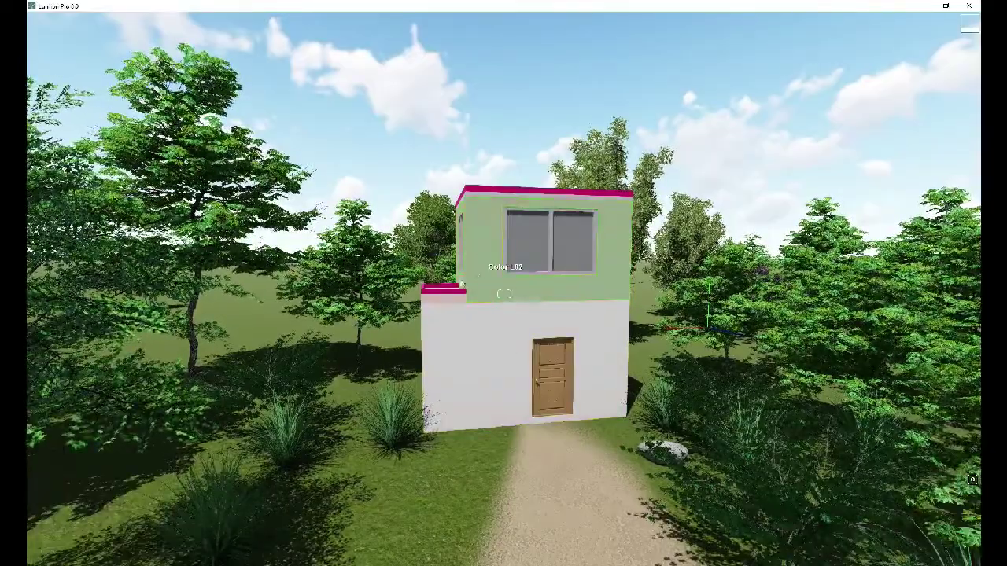
click(504, 271)
click(112, 291)
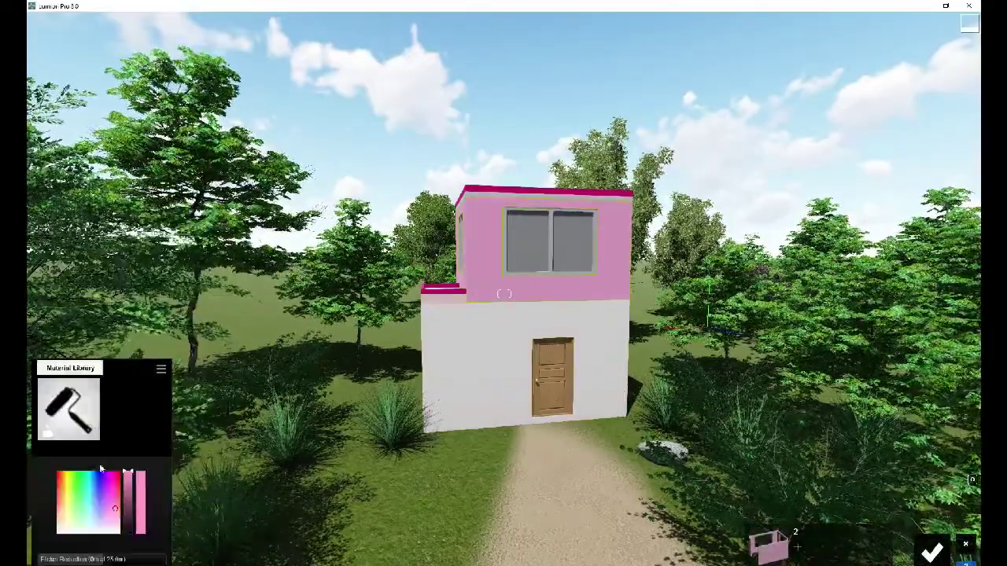
click(56, 534)
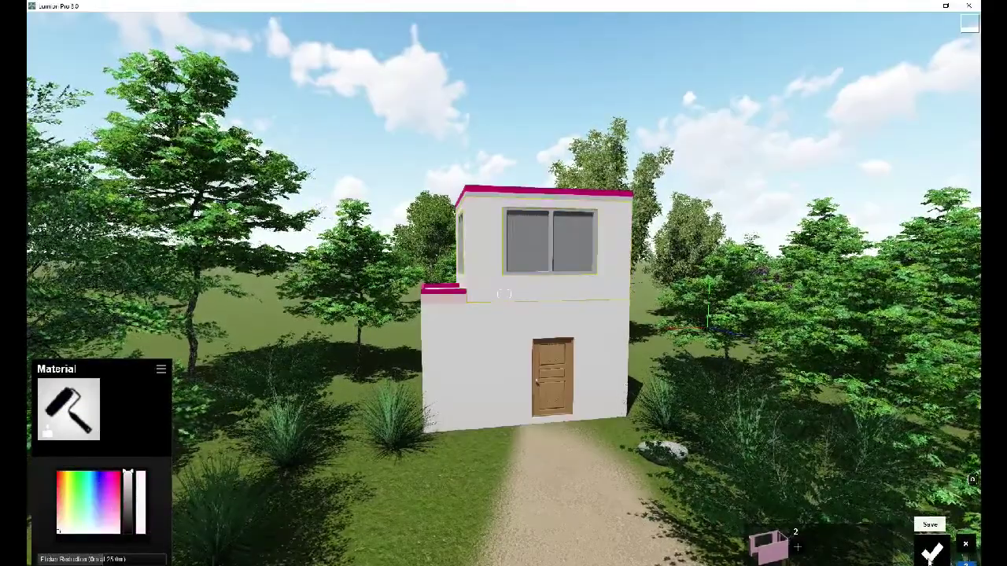
click(931, 553)
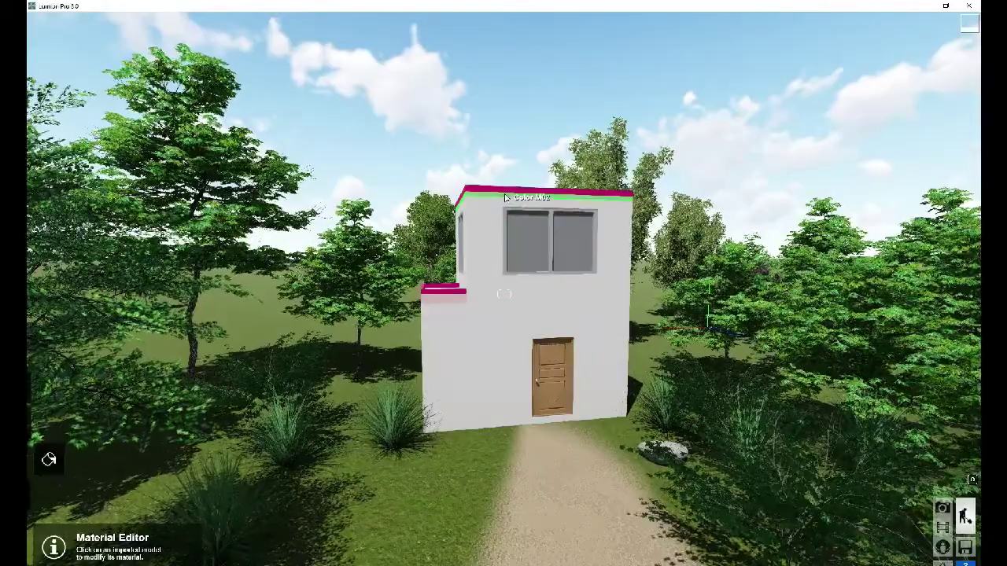
- Give the magenta roof edge a plain Color material
click(506, 197)
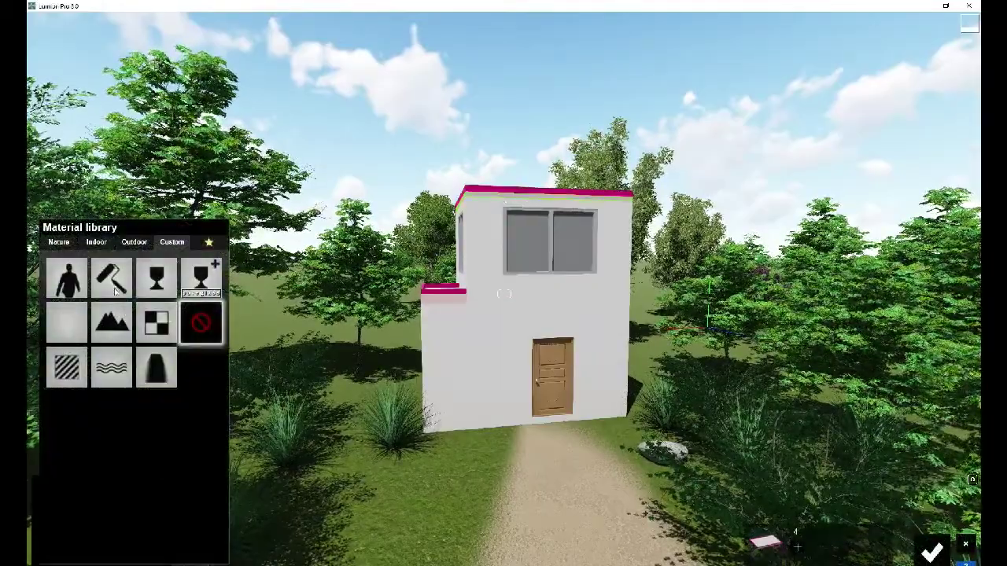
click(84, 289)
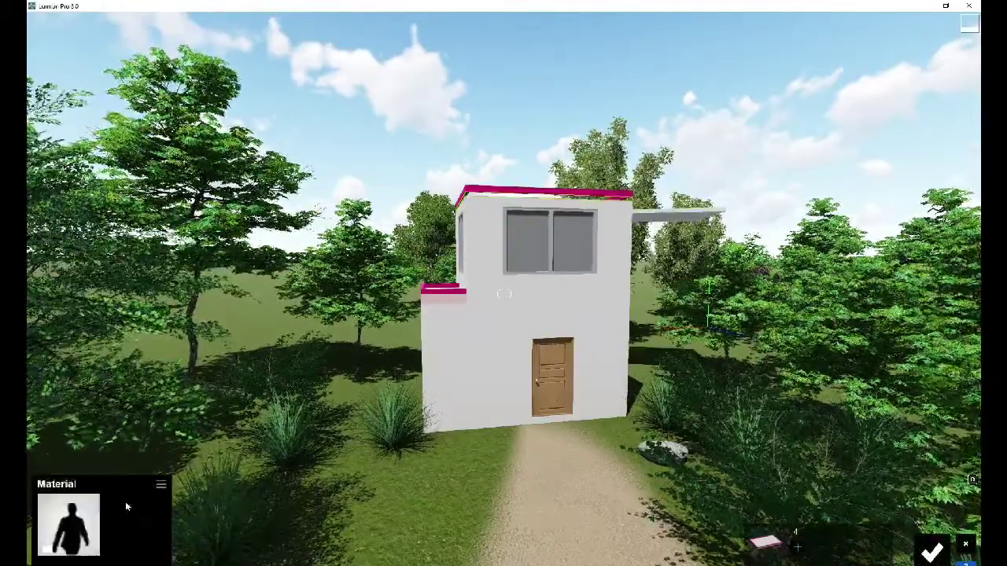
click(66, 503)
click(111, 277)
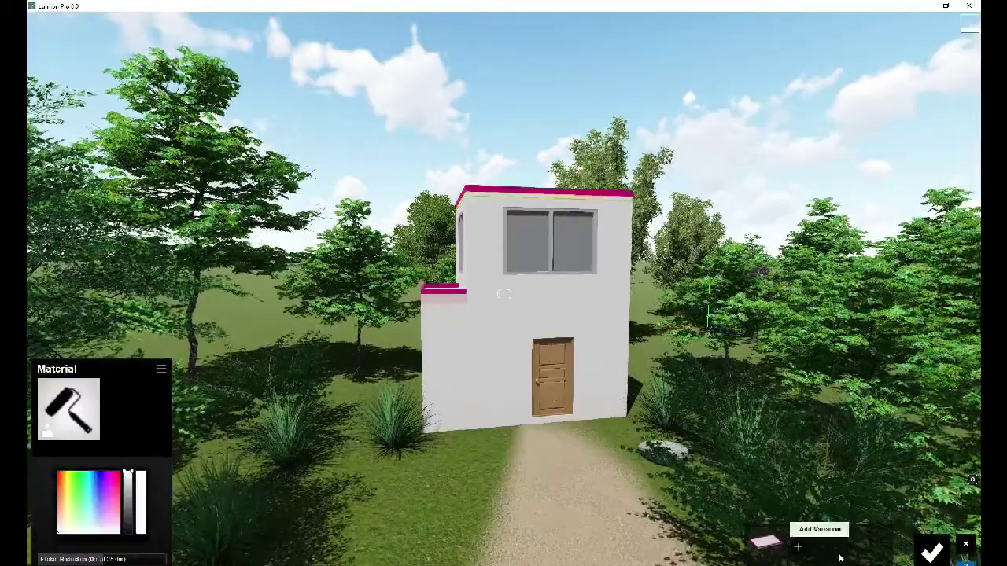
click(932, 553)
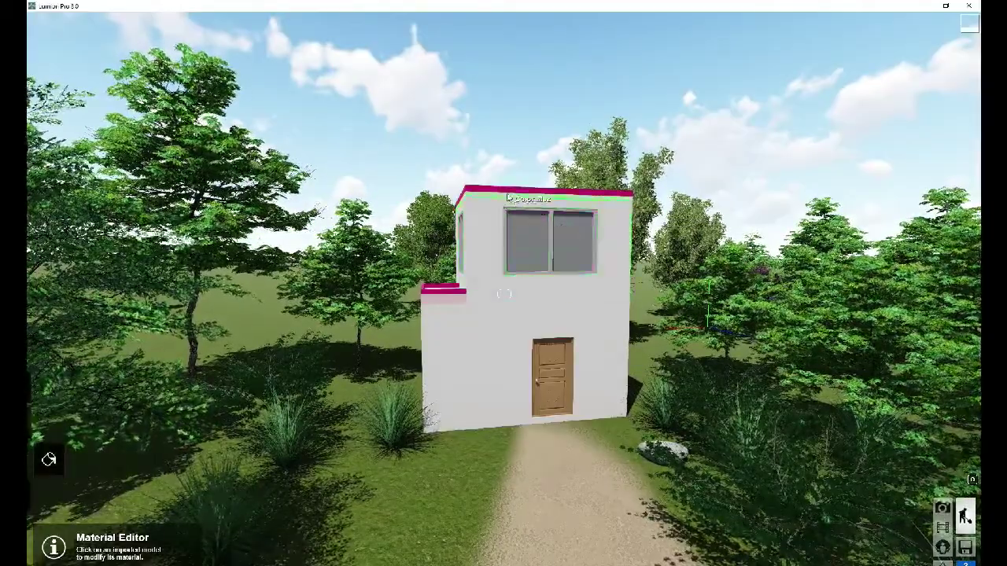
- Tone the roof edge colour down to a pale greyish white
click(508, 193)
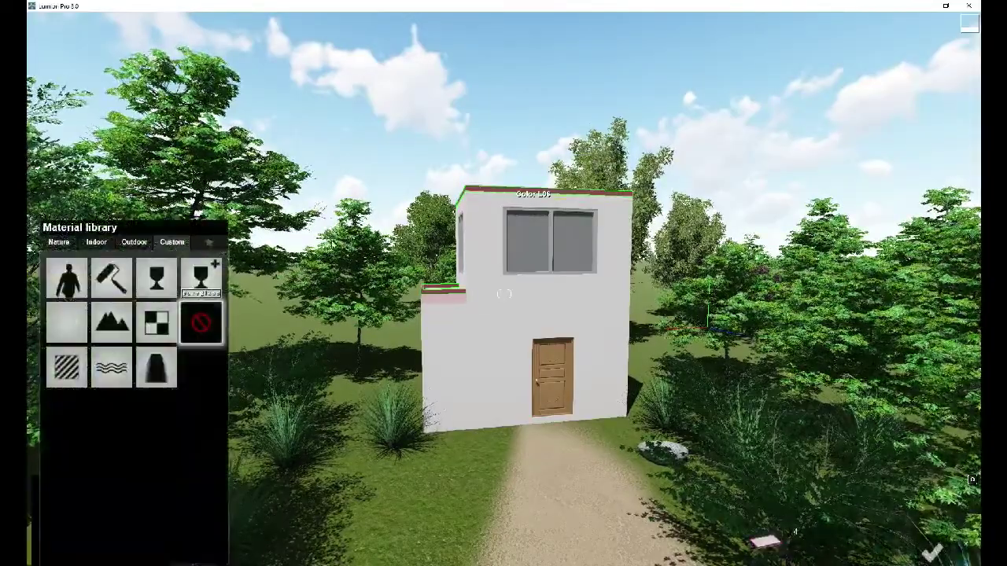
click(111, 276)
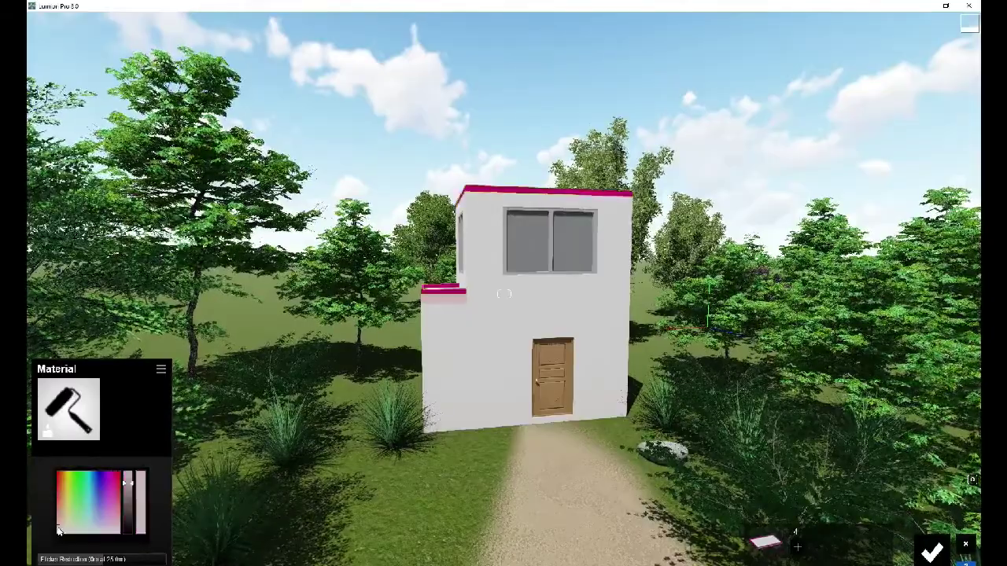
click(57, 531)
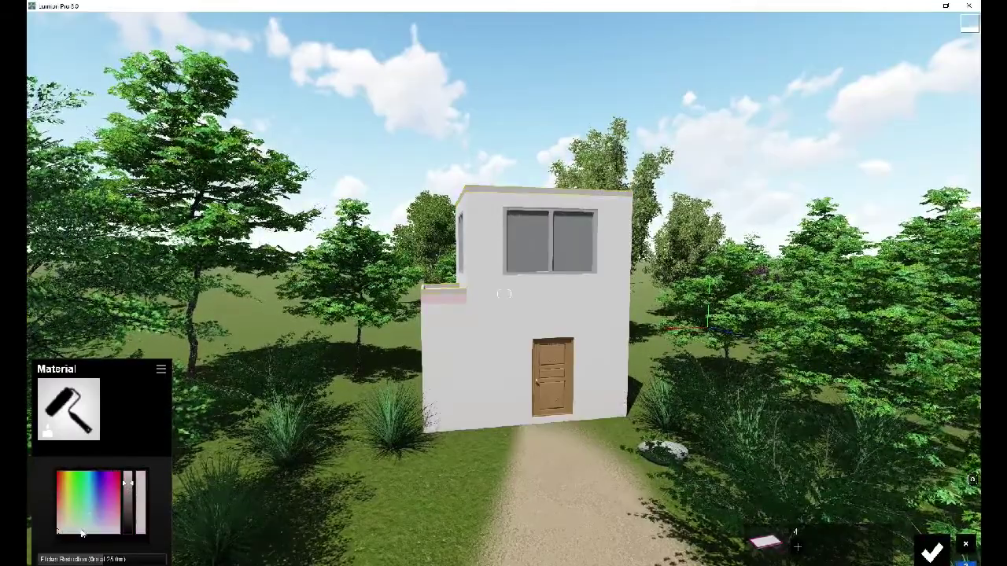
click(129, 492)
drag(129, 492, 129, 497)
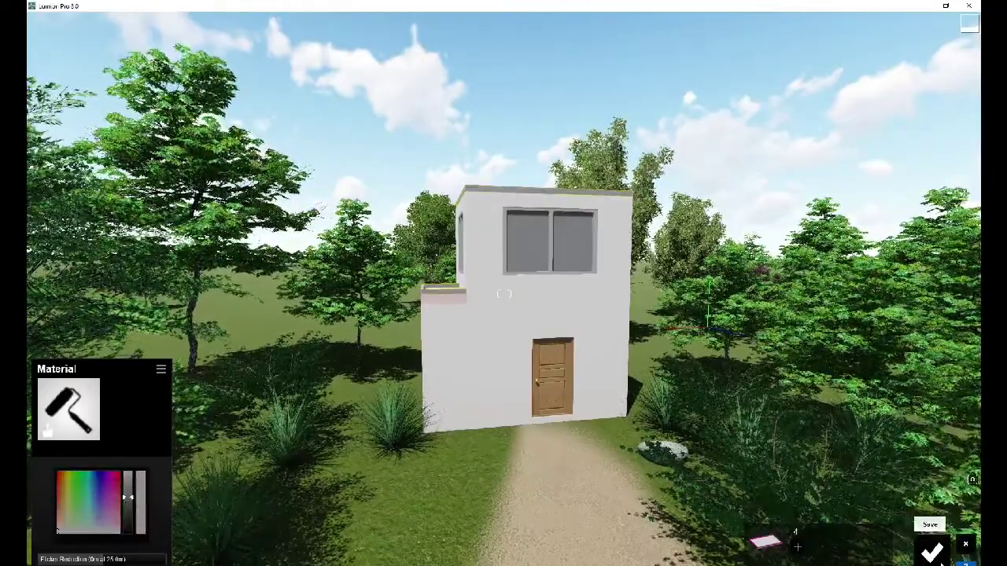
click(931, 553)
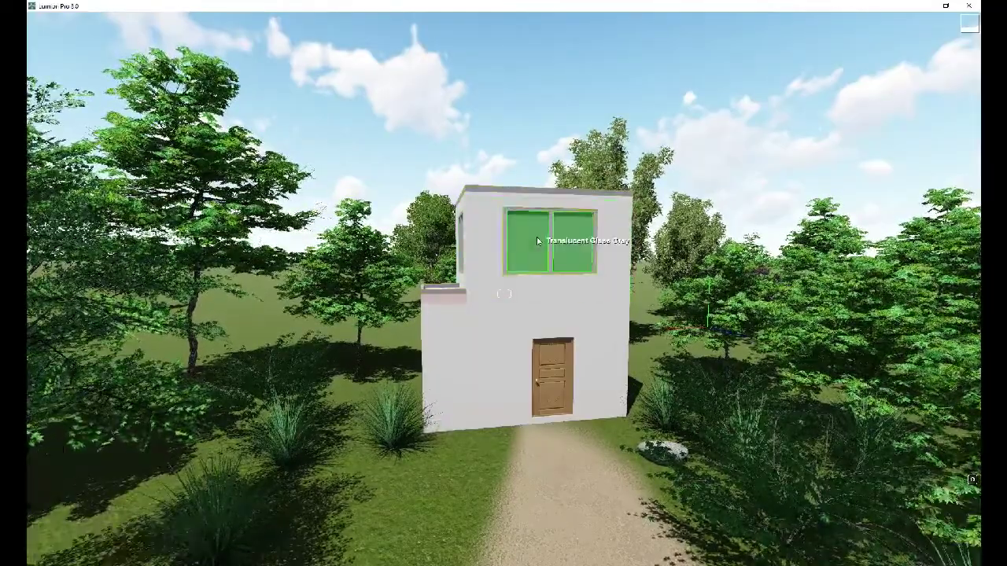
- Apply the pureglass material from the Outdoor glass set to the upper window panes
click(542, 229)
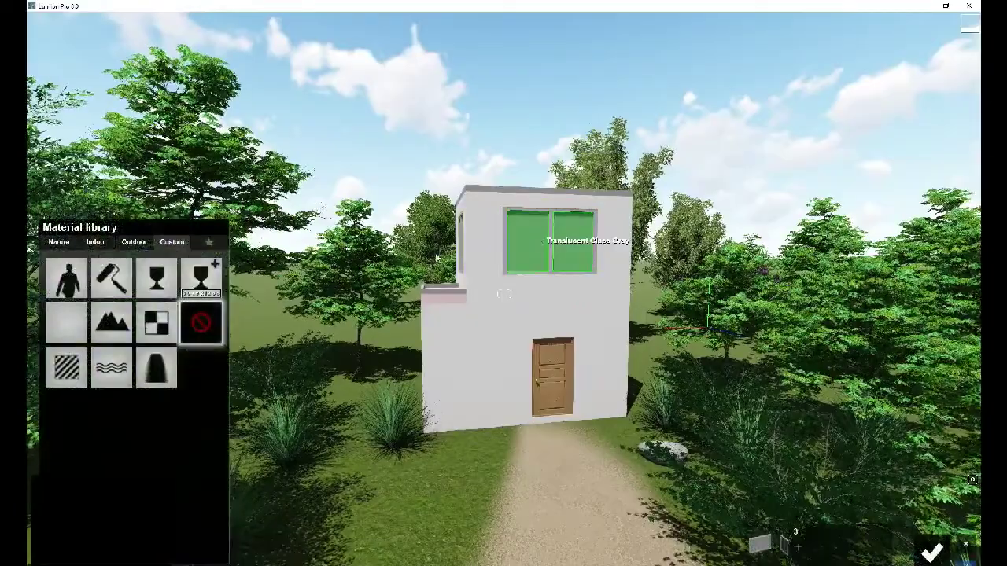
click(133, 242)
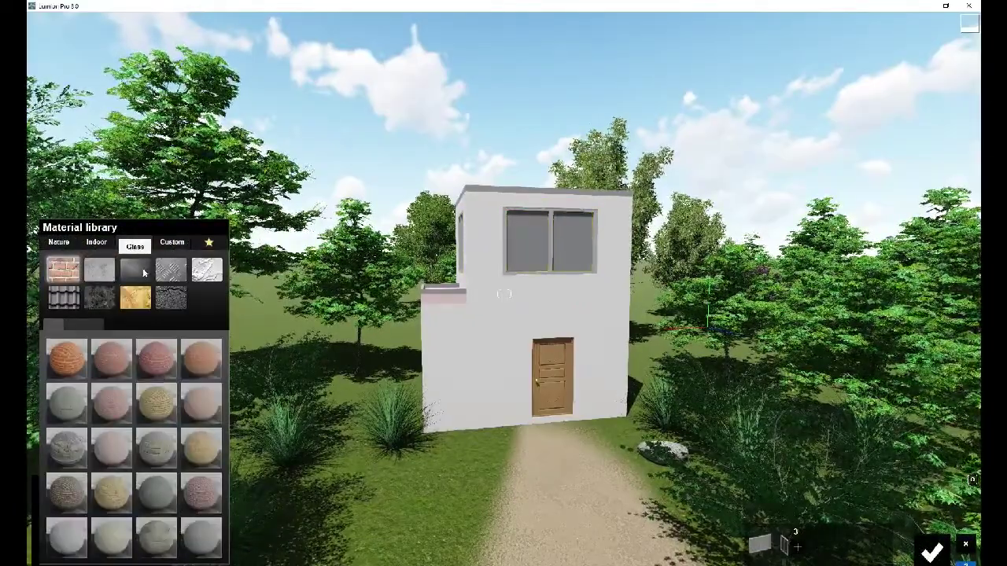
click(144, 272)
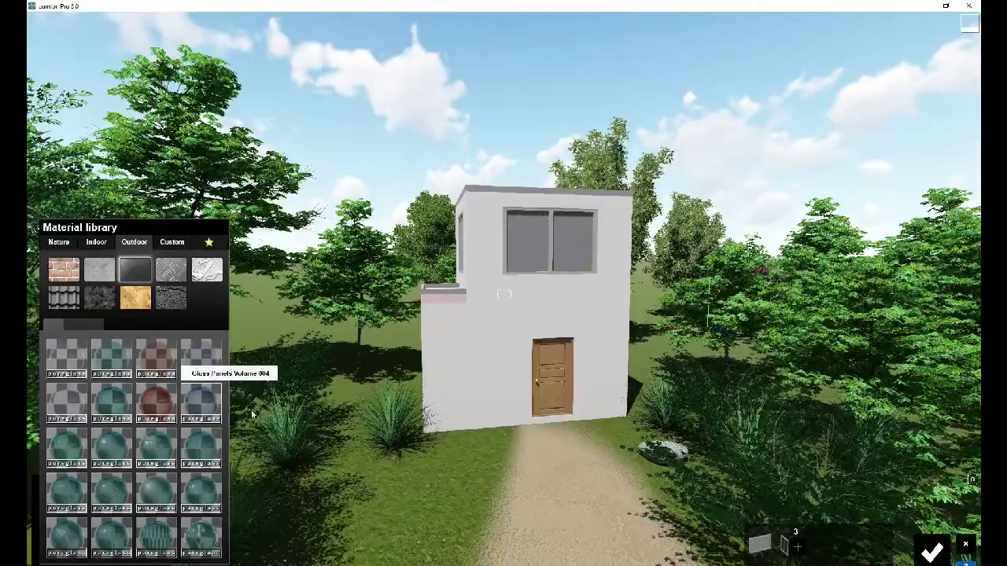
click(200, 401)
scroll(500, 254, up, 5)
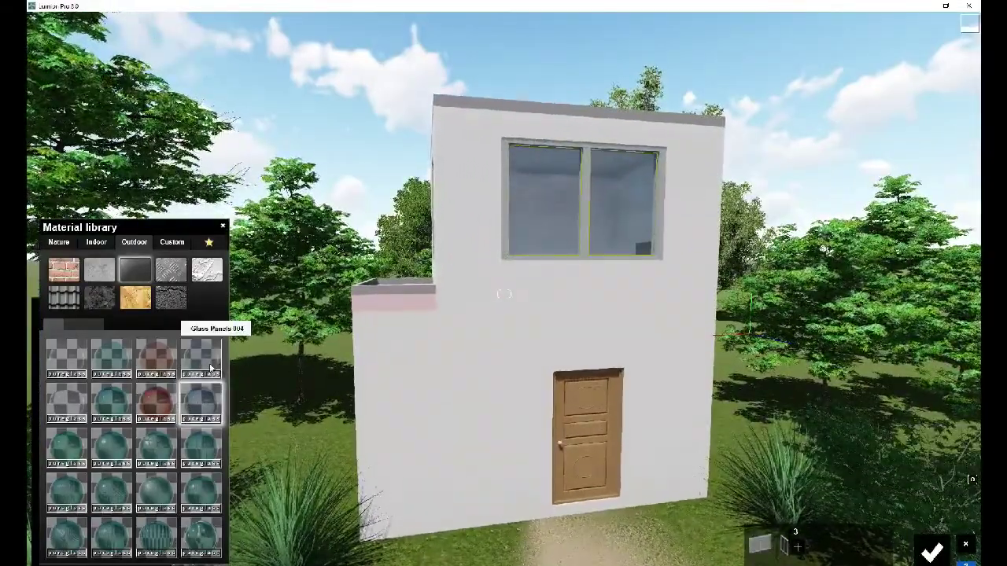
click(206, 361)
scroll(312, 329, down, 3)
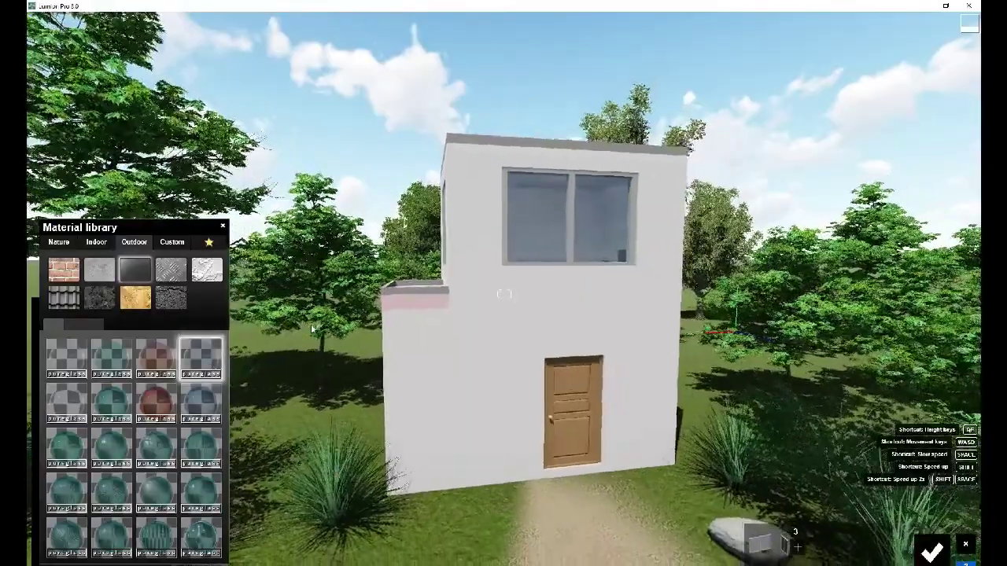
key(q)
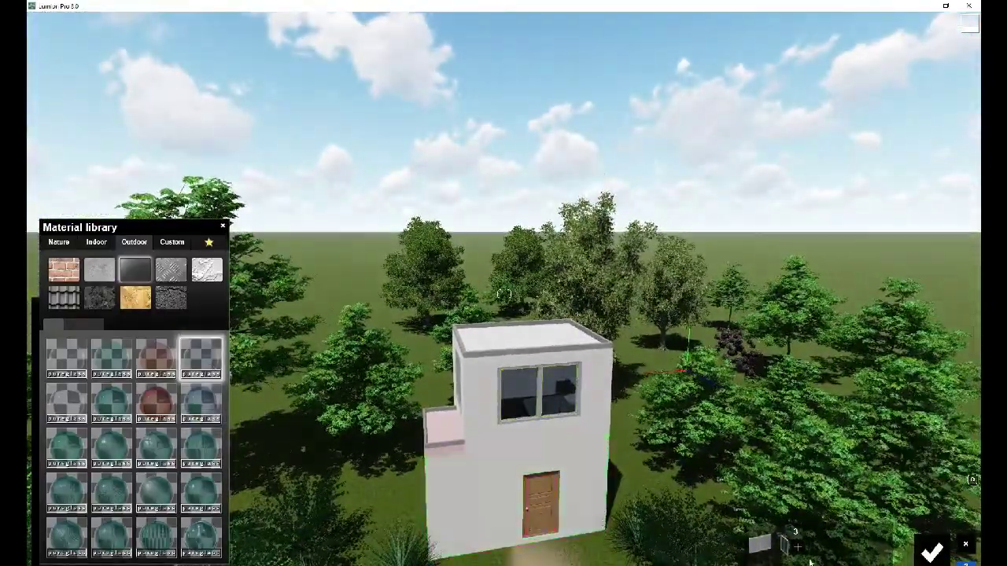
- Raise the pureglass window's reflectivity and adjust its reflection level
click(931, 553)
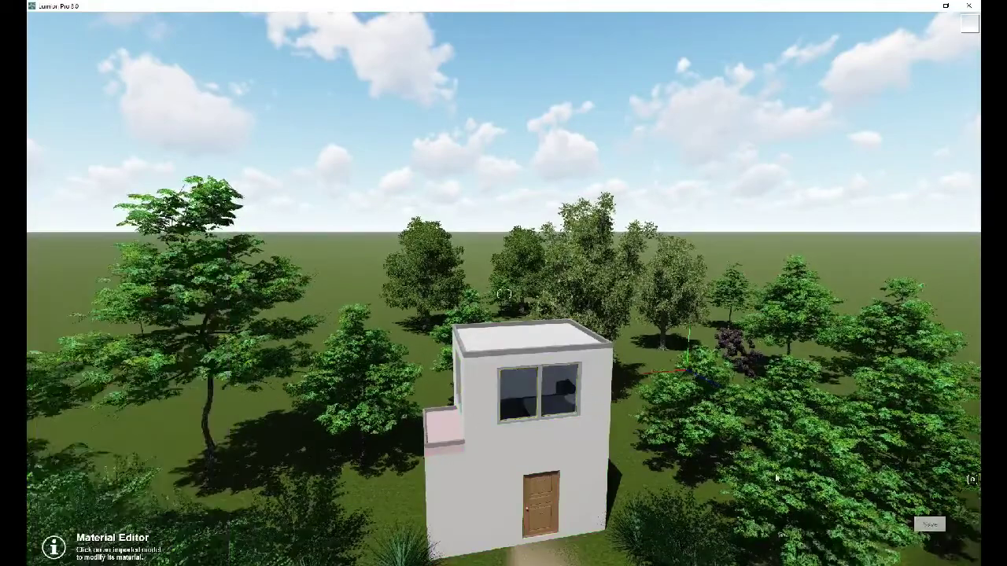
click(522, 386)
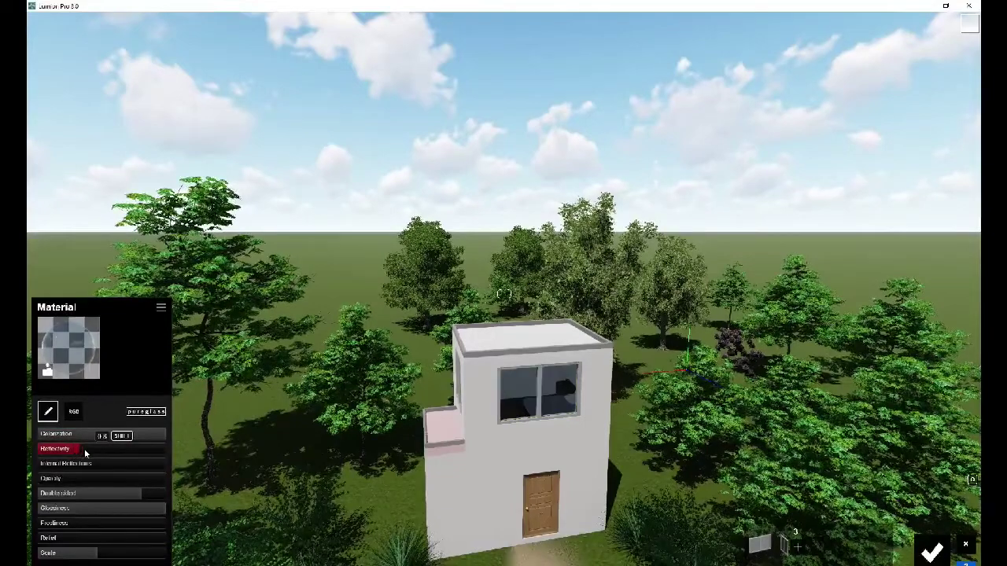
drag(84, 453, 119, 453)
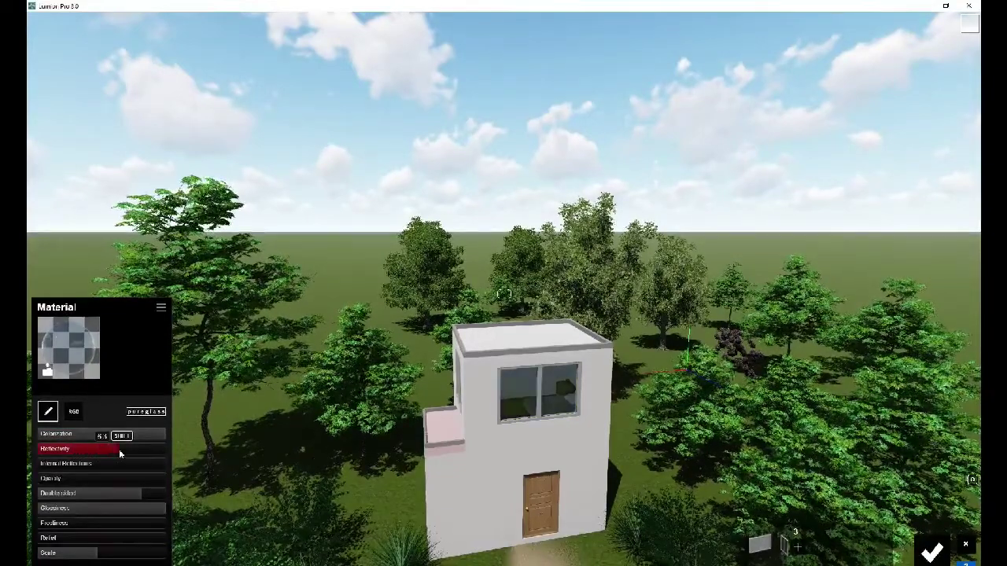
drag(119, 449, 67, 483)
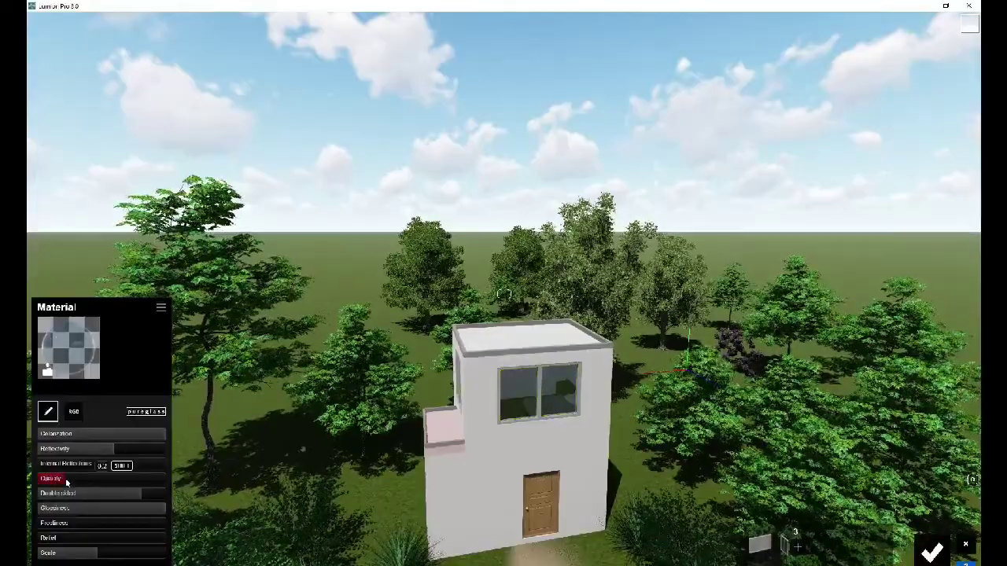
- Bring the camera down to eye level facing the house
scroll(221, 467, up, 5)
scroll(422, 382, down, 8)
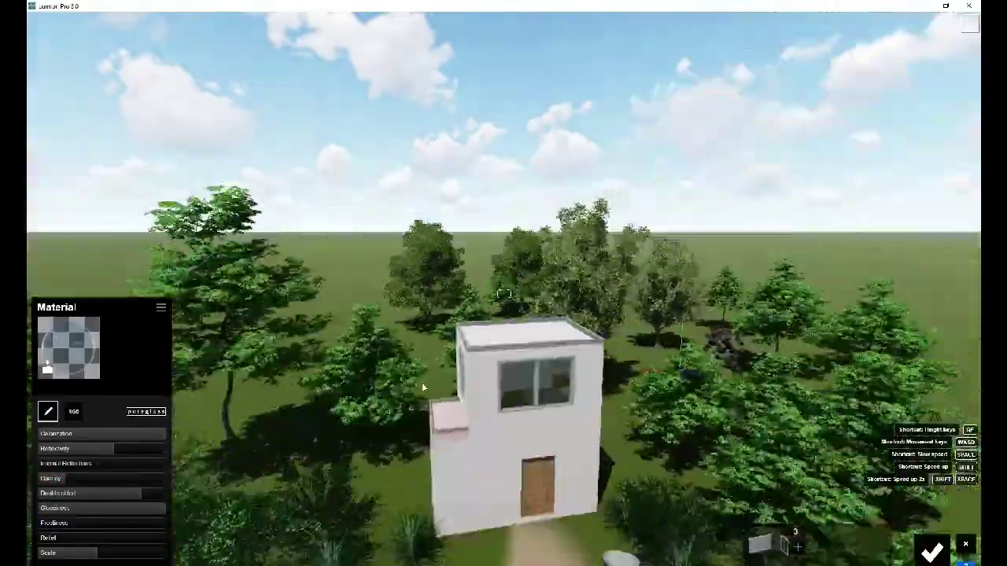
right_drag(421, 382, 428, 342)
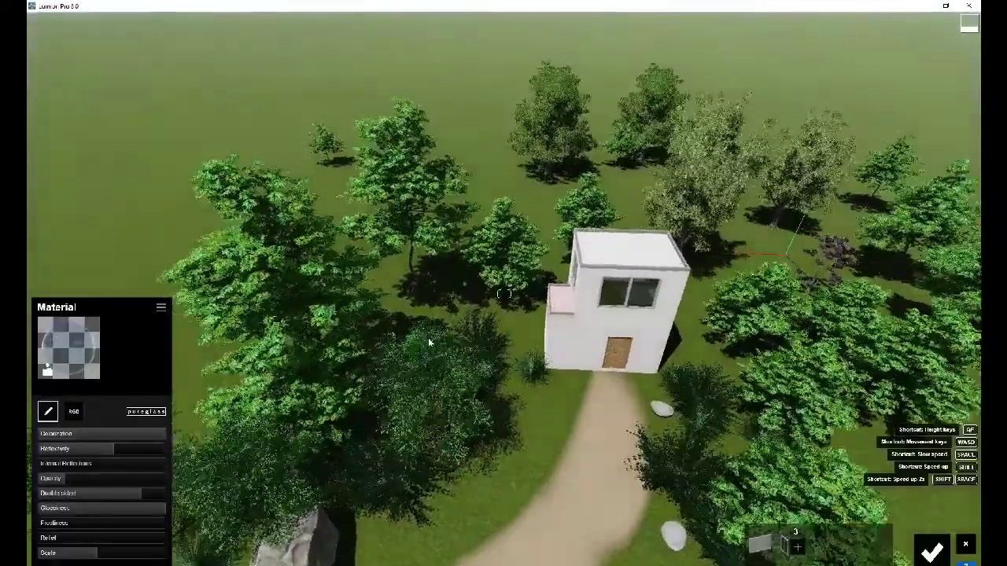
scroll(428, 342, up, 5)
right_drag(429, 342, 453, 340)
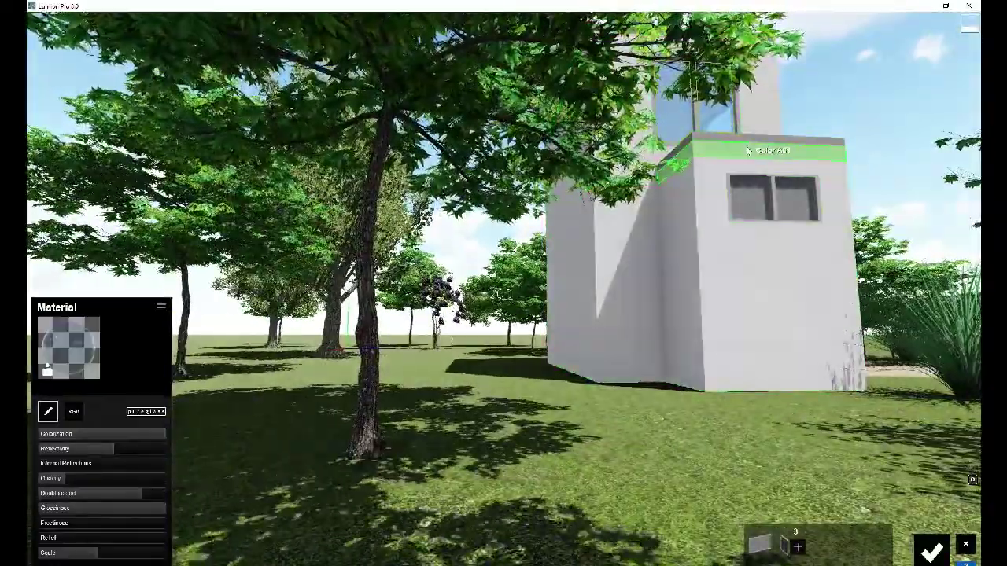
- Turn the pink top band white with a plain Color material
click(932, 553)
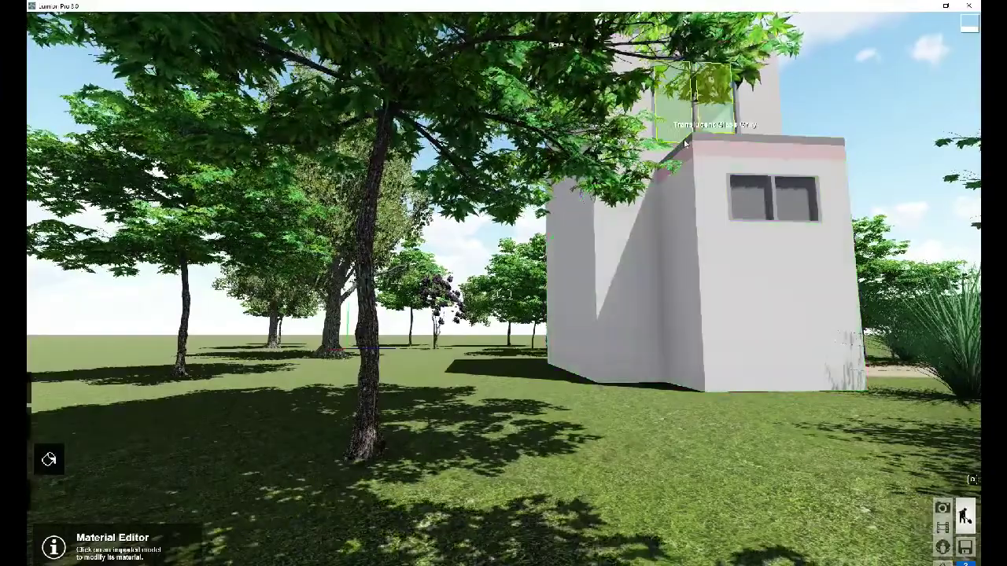
click(696, 154)
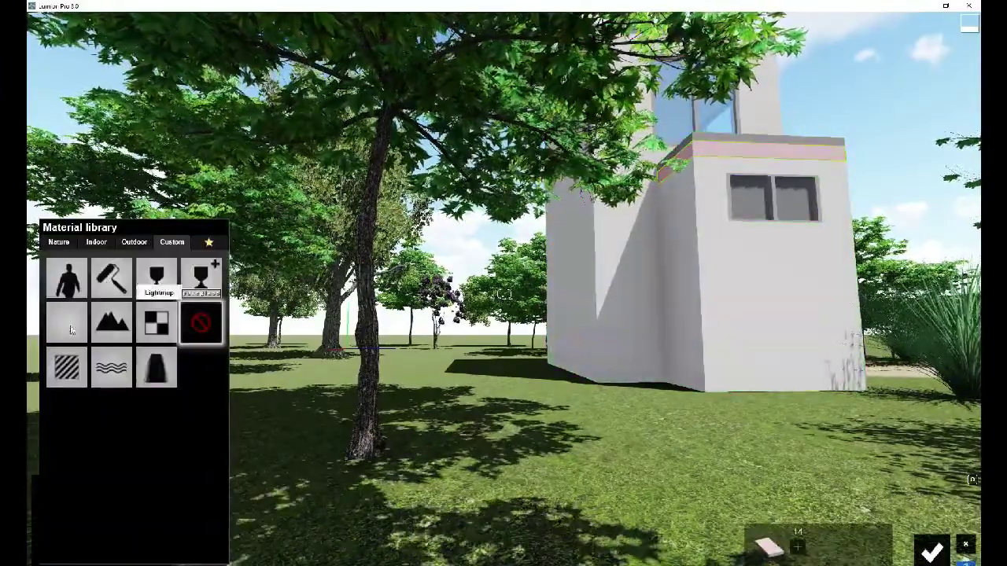
click(111, 276)
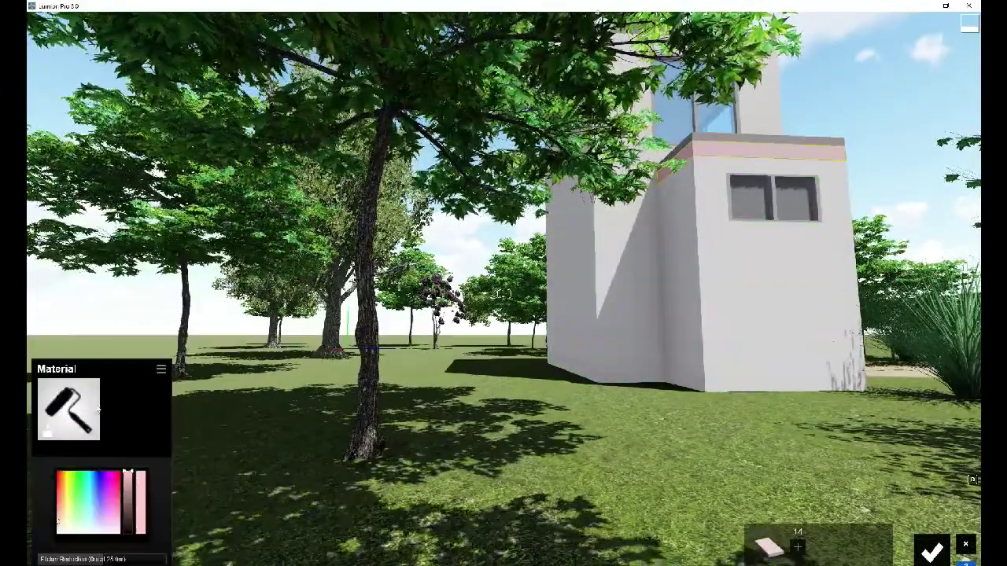
click(57, 532)
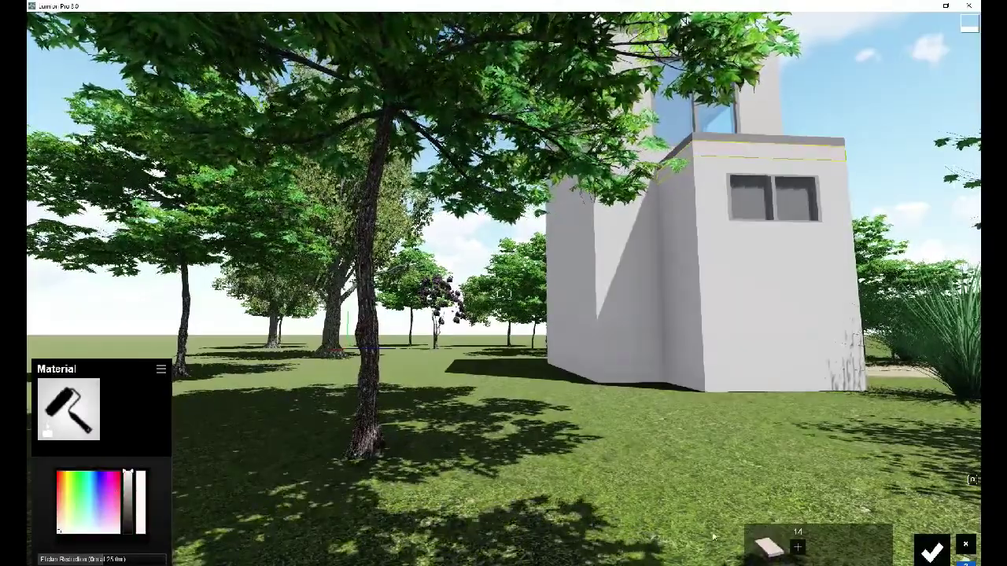
click(932, 553)
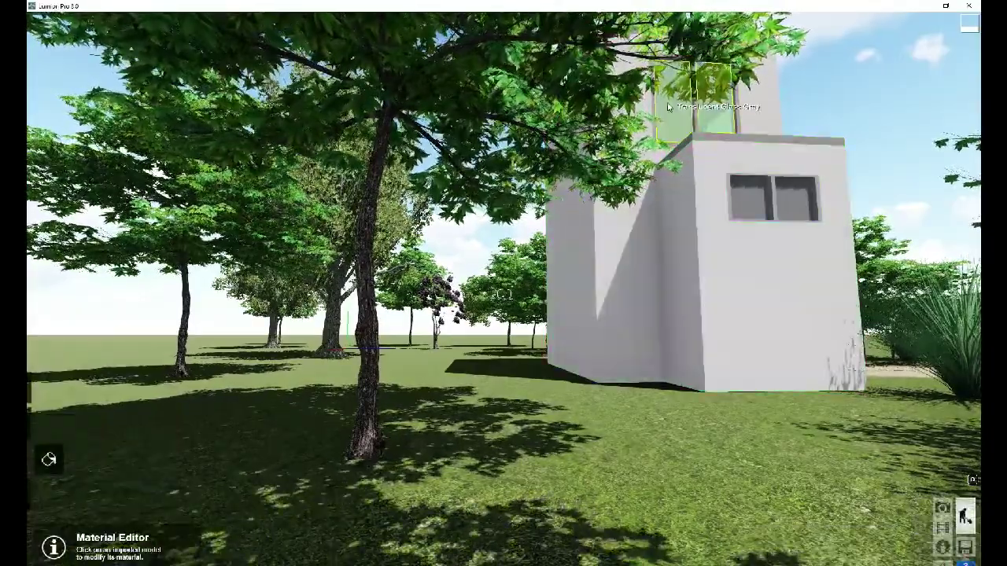
- Copy the upper window's glass material and paste it onto the lower window via Standard
click(695, 78)
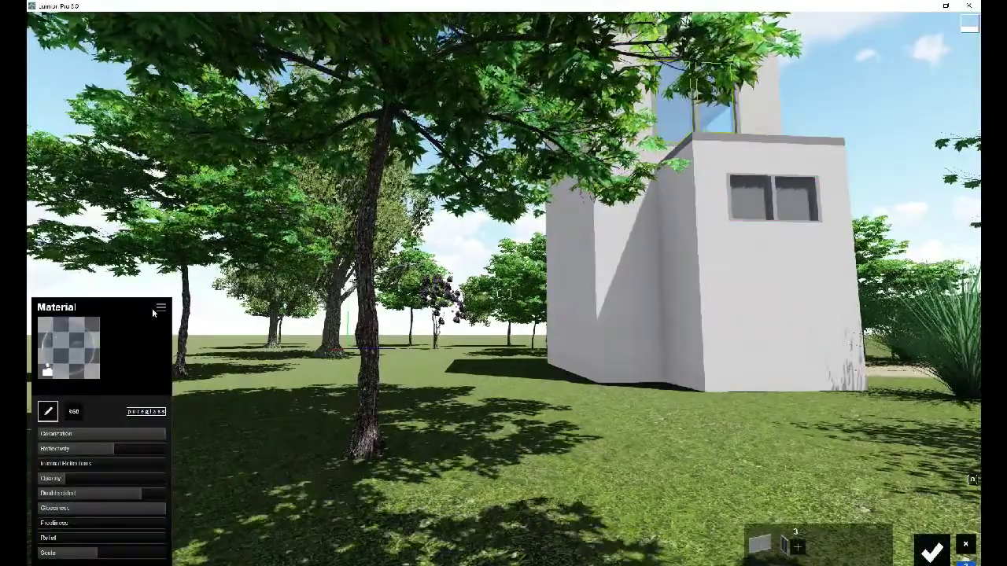
click(160, 309)
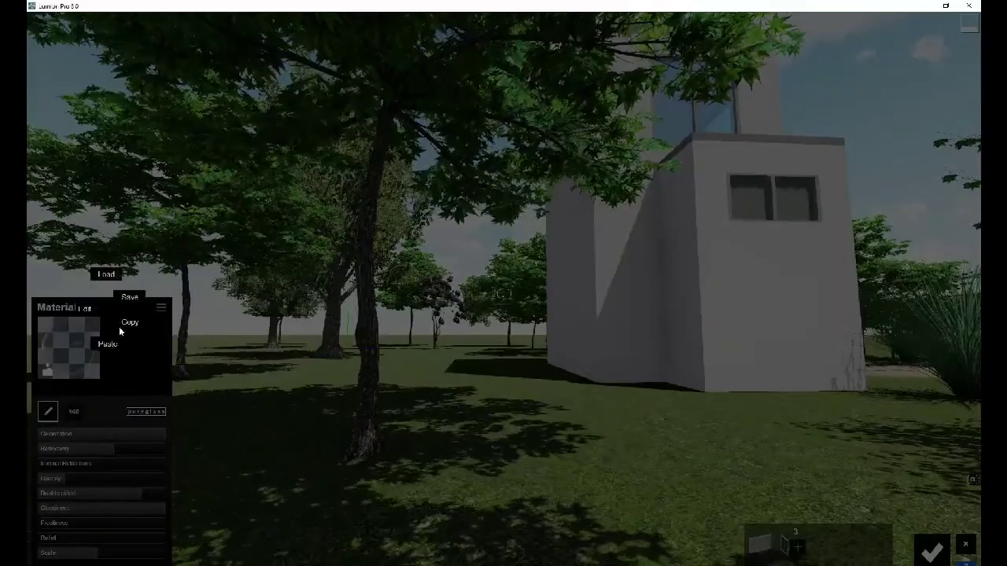
click(130, 326)
click(714, 258)
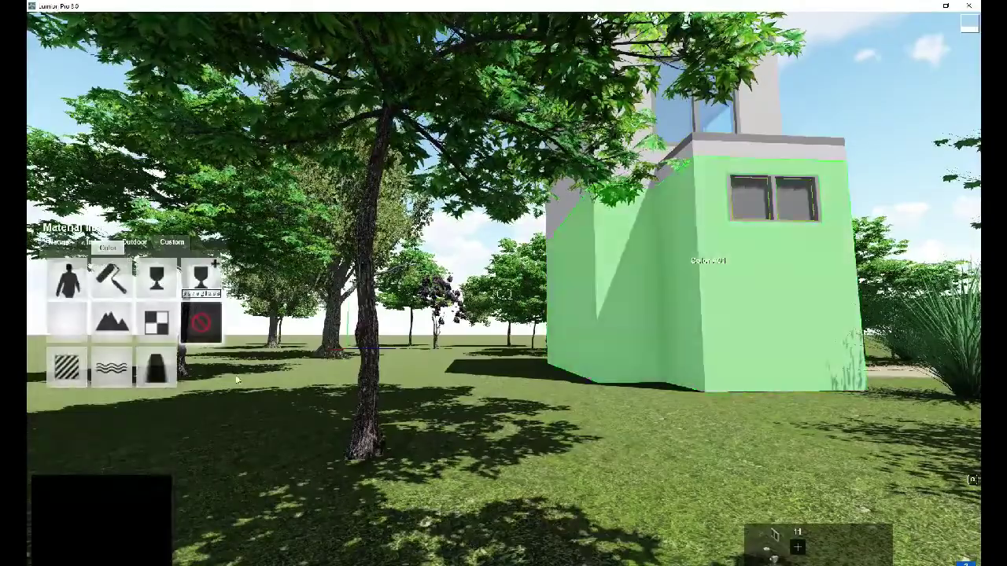
click(70, 359)
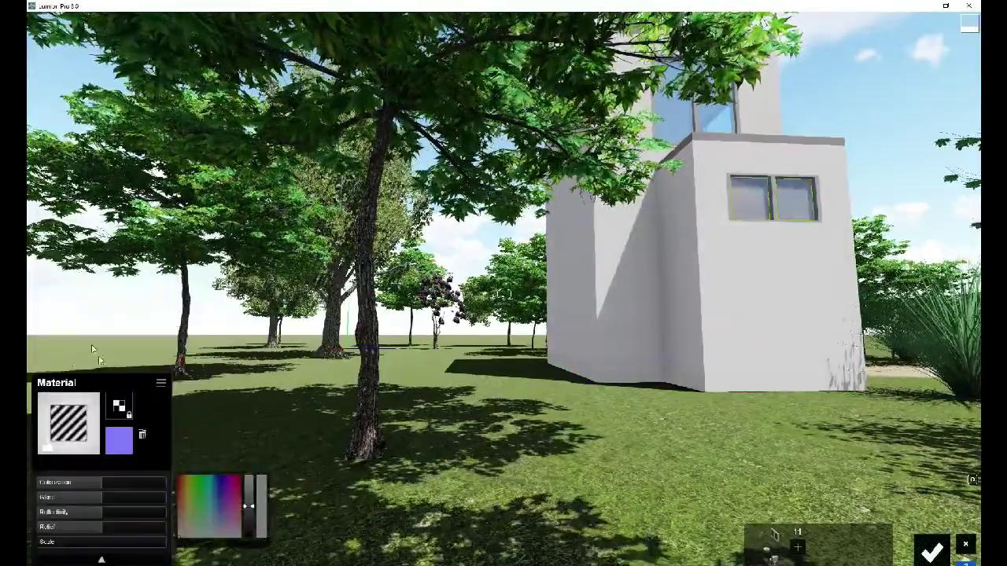
click(158, 385)
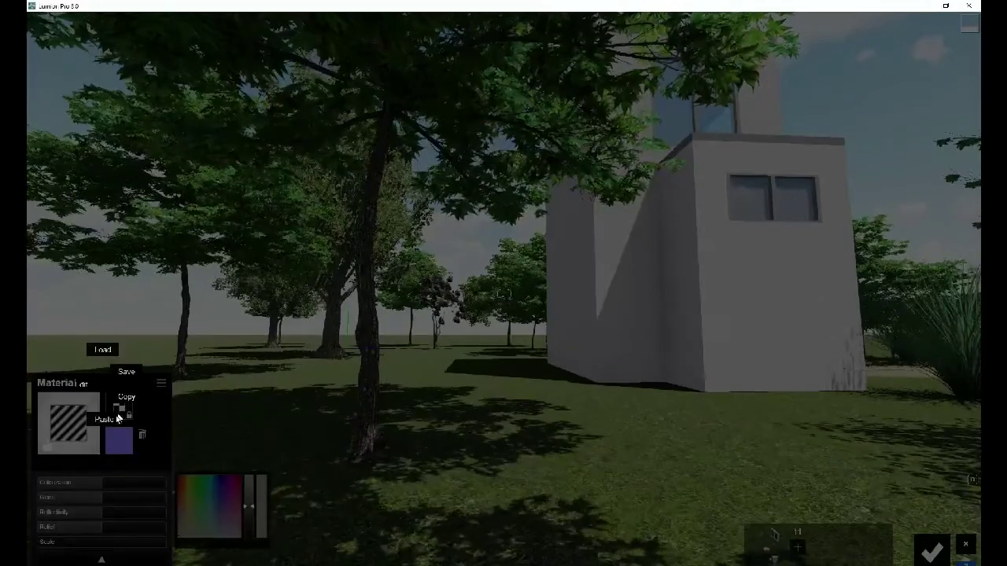
click(99, 419)
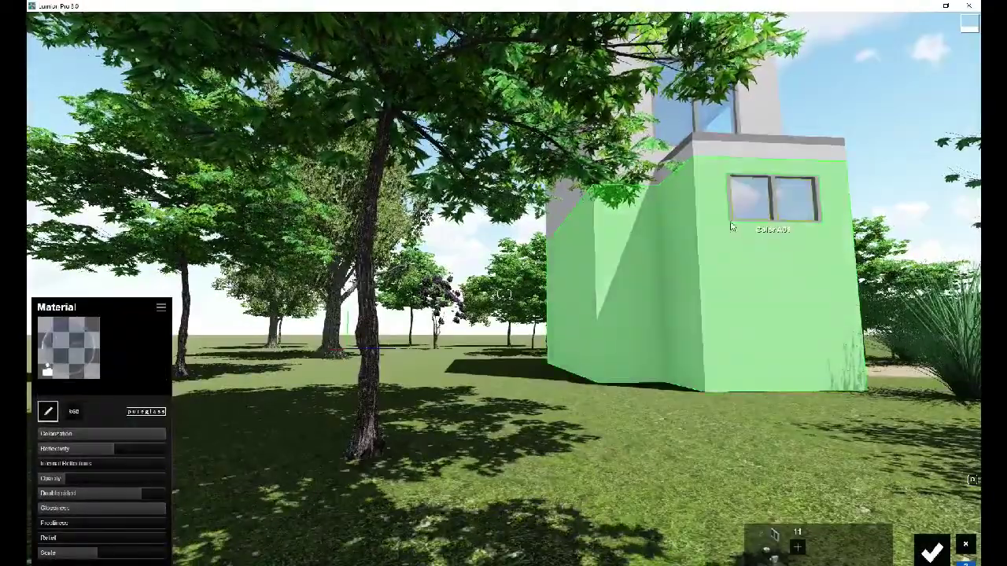
click(730, 222)
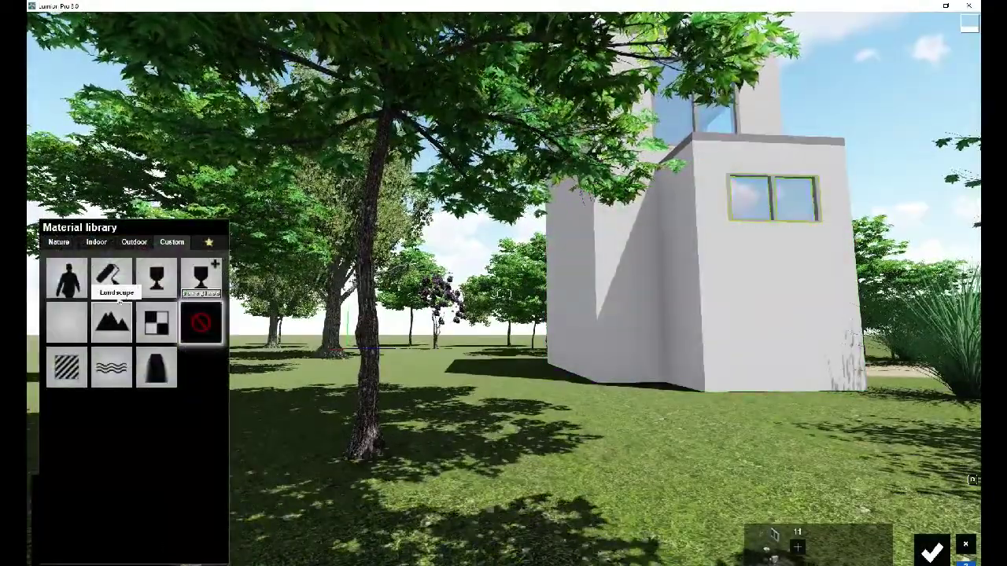
- Give the lower window frame a grey painted-metal material from Outdoor > Metal and confirm it
click(131, 243)
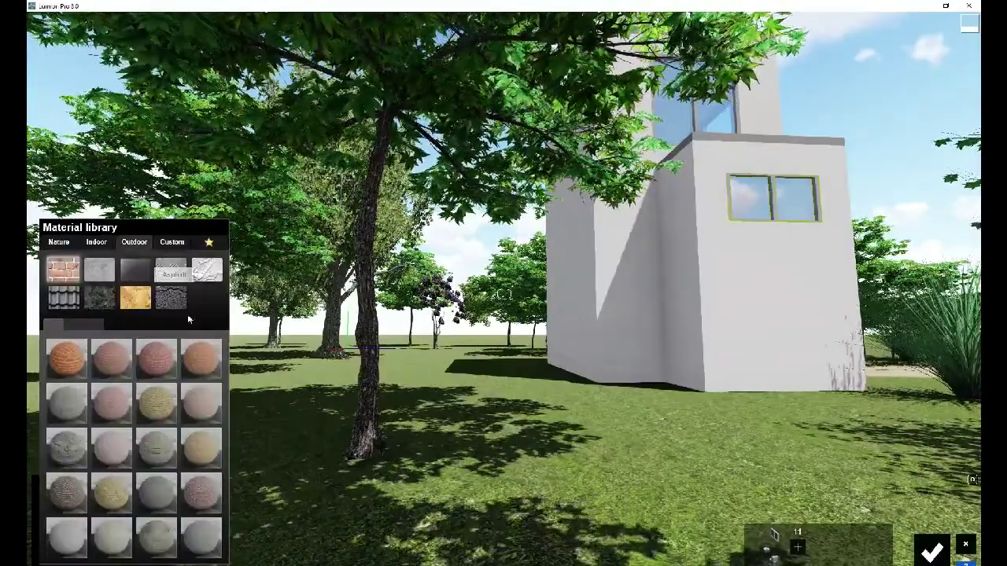
click(169, 272)
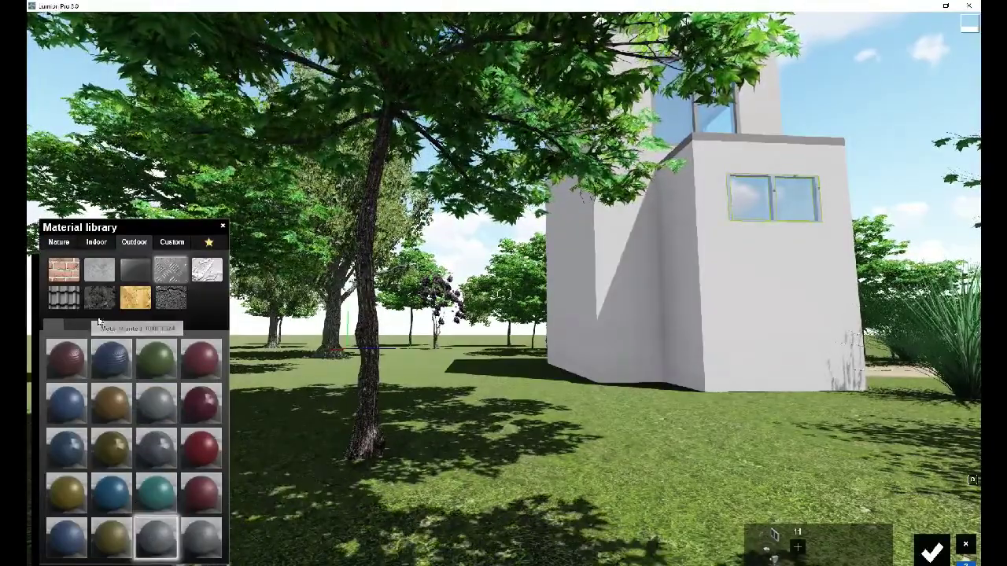
click(67, 323)
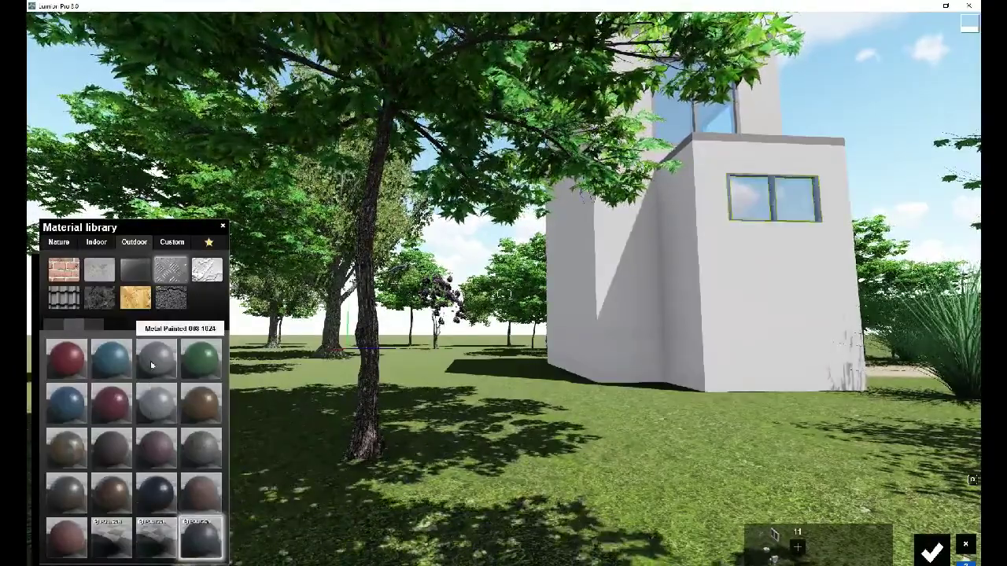
mouse_move(580, 288)
right_down()
mouse_move(677, 214)
mouse_move(505, 293)
mouse_move(460, 352)
right_up()
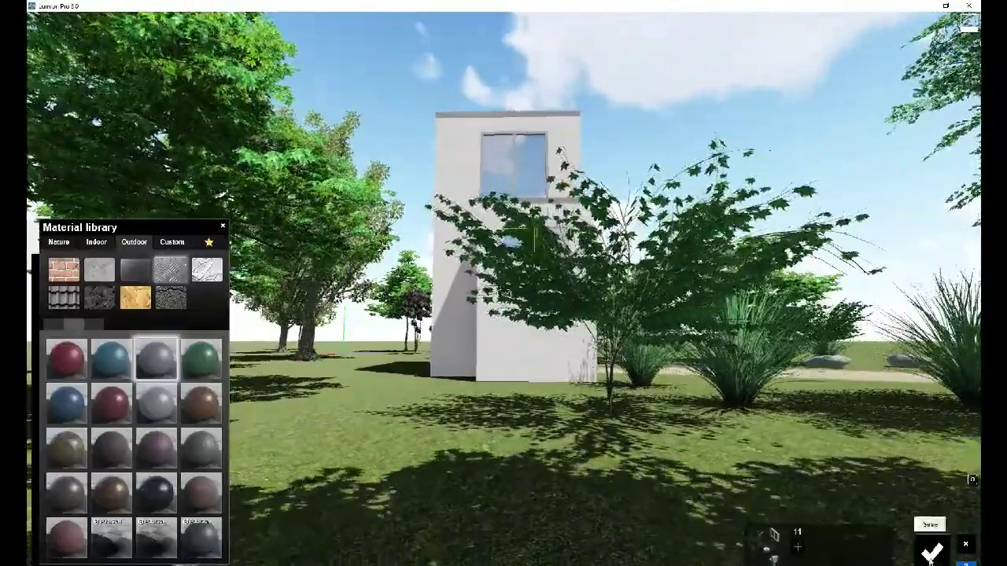
key(Escape)
key(w)
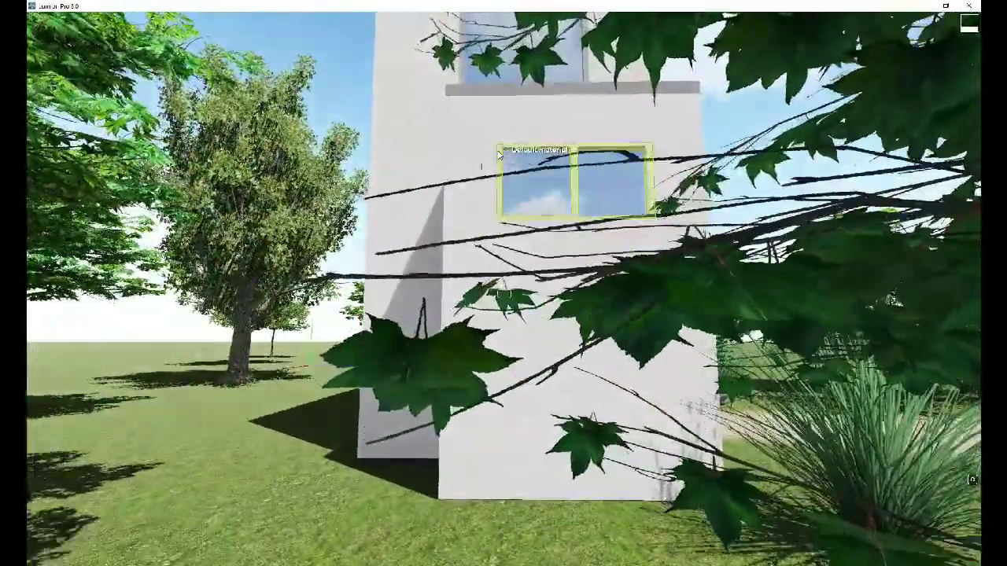
- Raise the camera above the foliage to look down on the building from the left
click(497, 154)
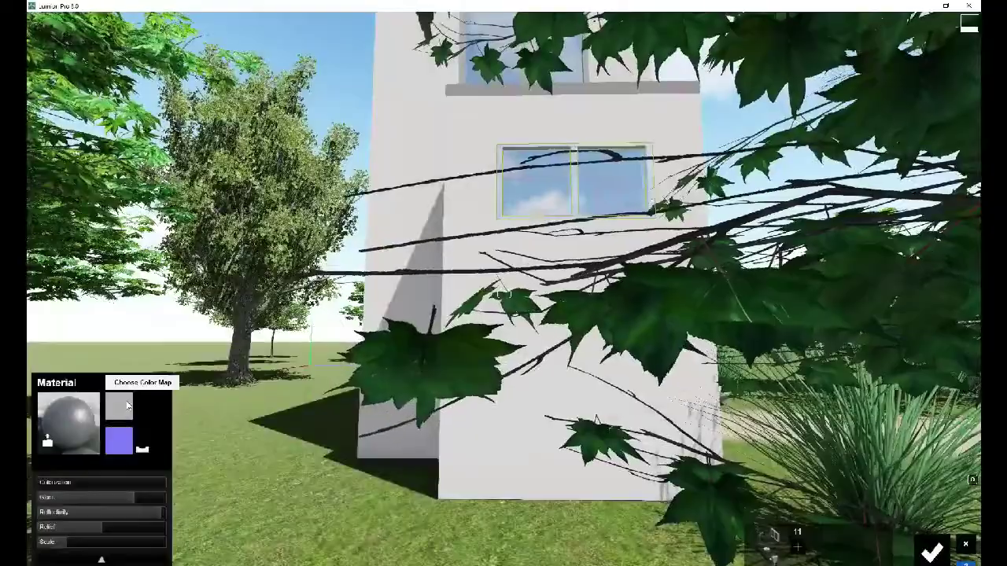
key(q)
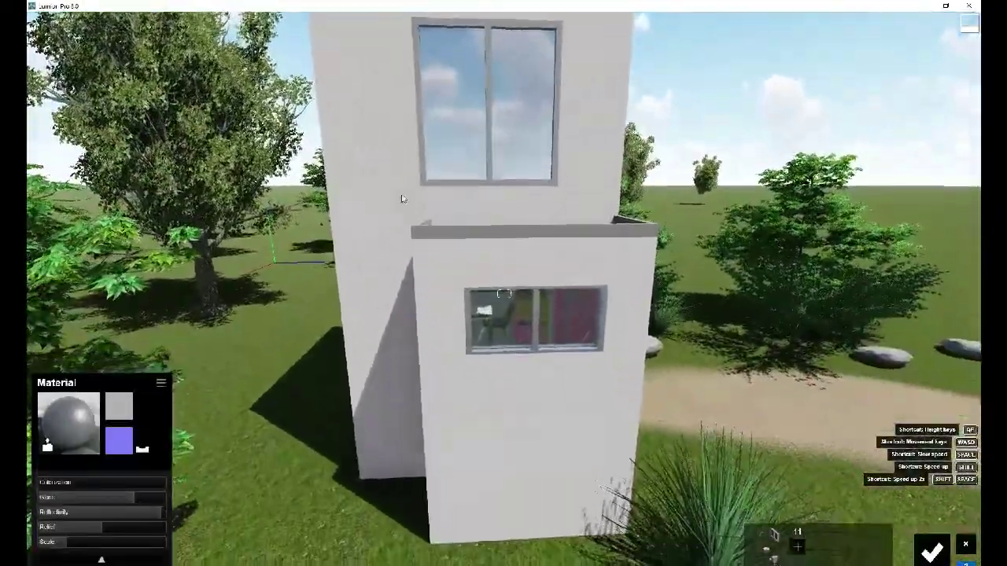
right_drag(265, 392, 407, 160)
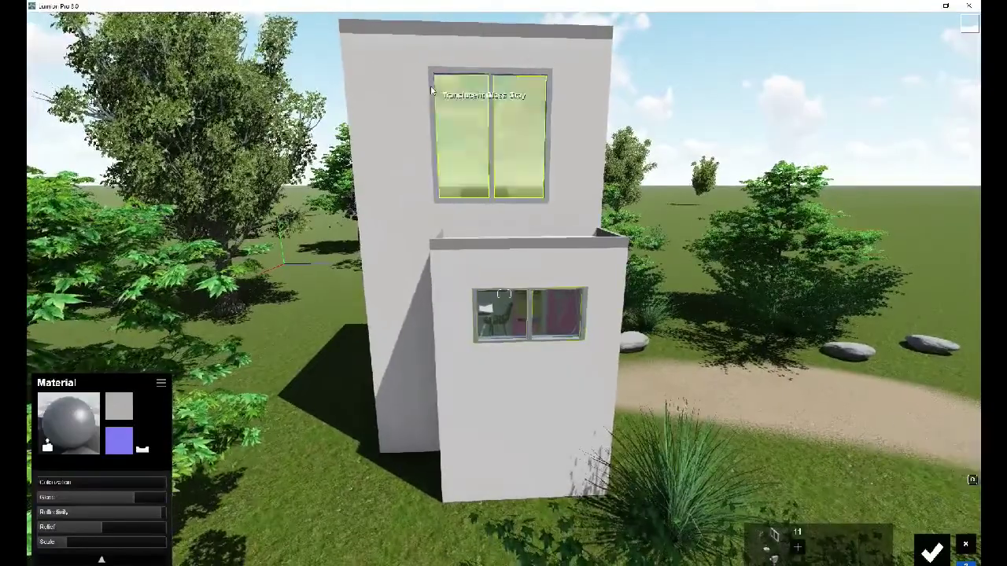
- Paste the copied glass material onto the upper window through a Standard material
click(447, 102)
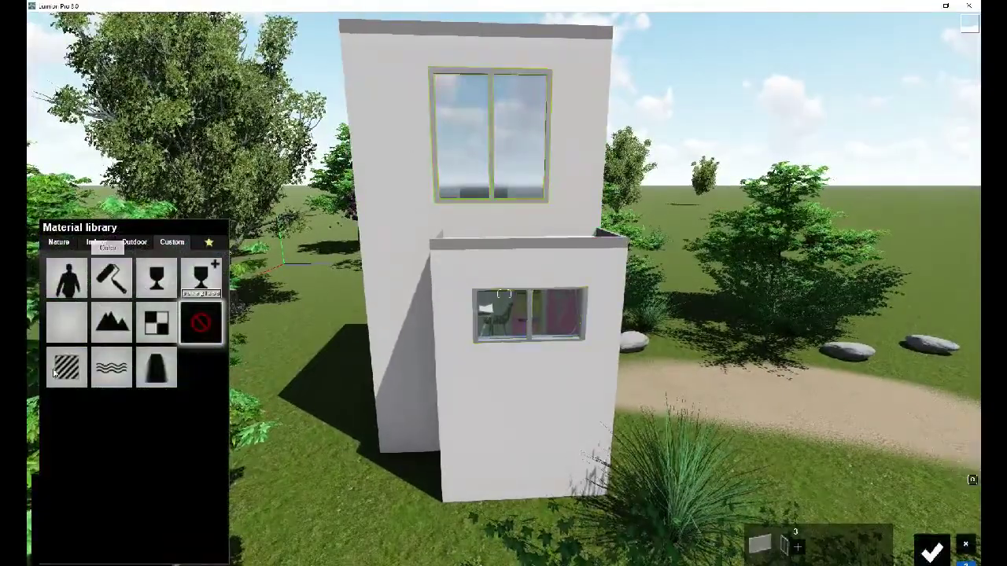
click(55, 372)
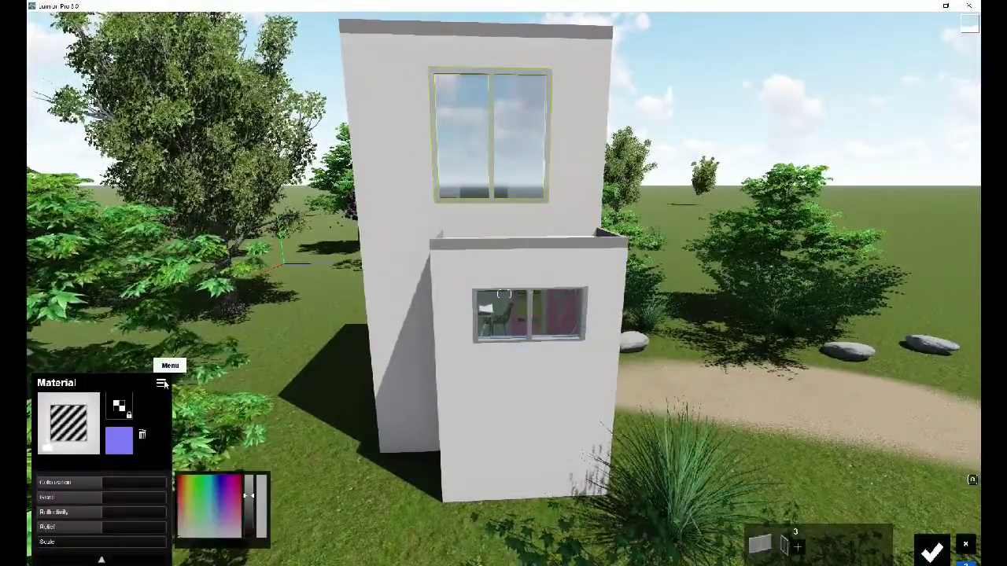
click(162, 383)
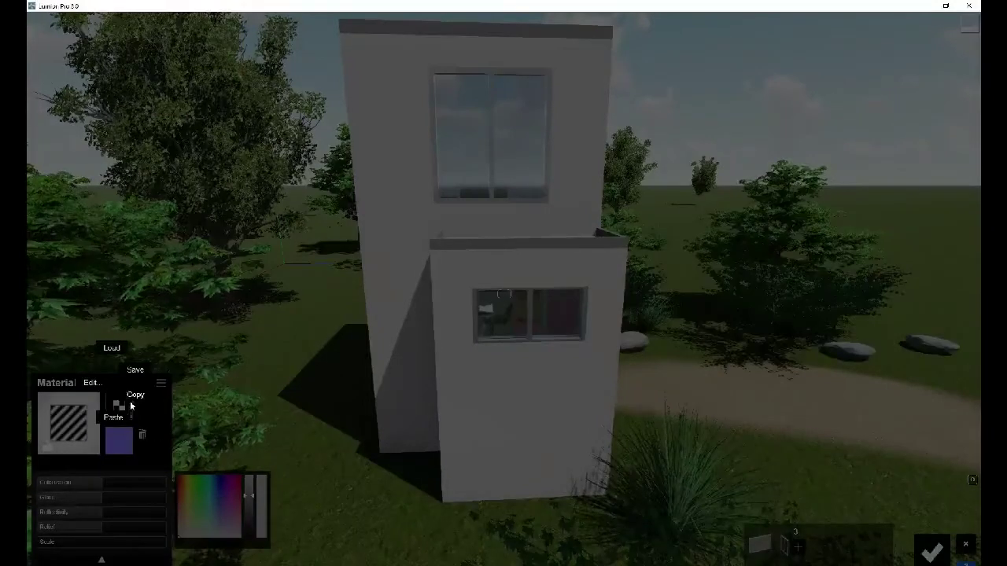
click(113, 421)
right_drag(503, 314, 645, 299)
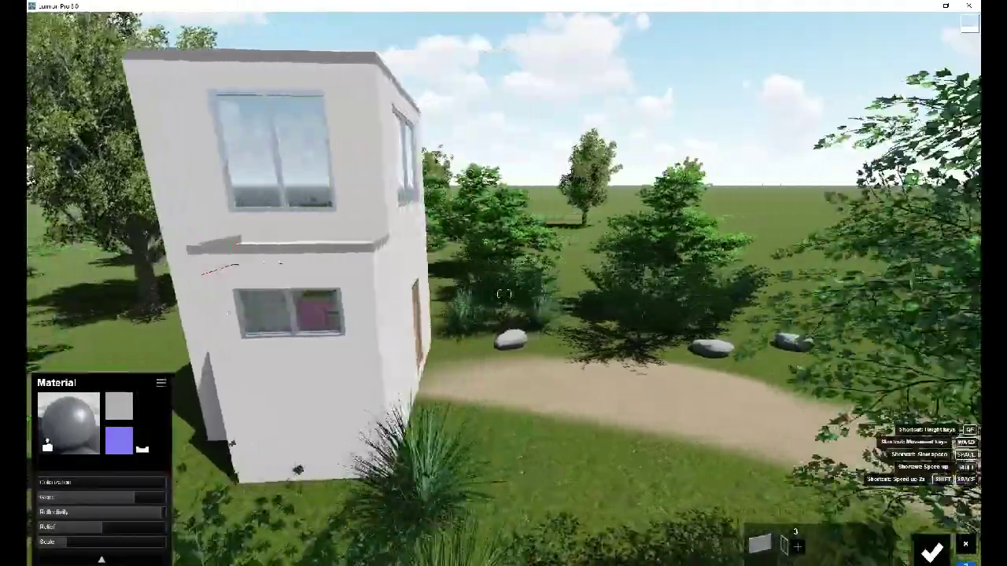
mouse_move(503, 294)
right_down()
mouse_move(299, 302)
mouse_move(507, 212)
mouse_move(530, 213)
right_up()
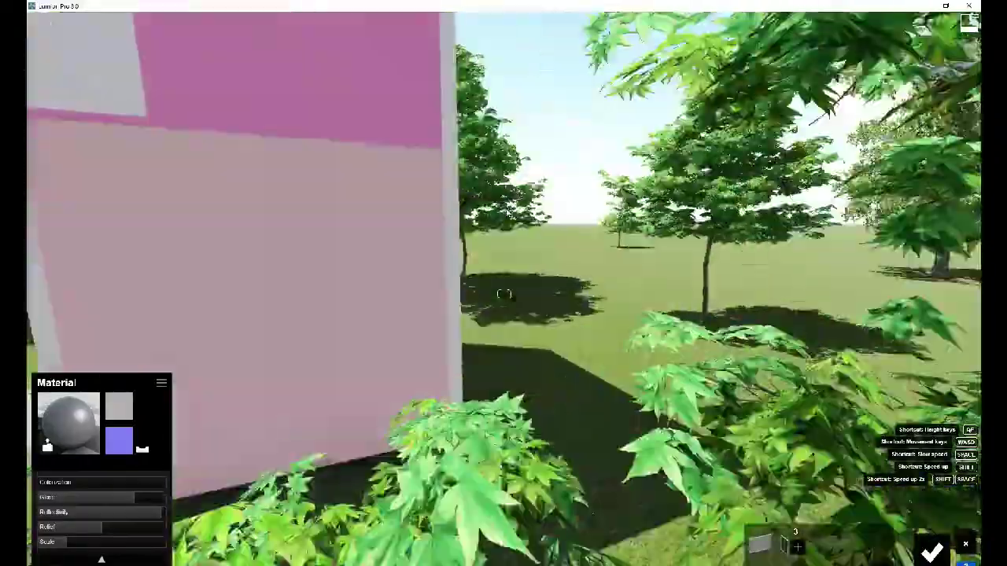
- Give the lower pink wall a plain Color material set to white
key(s)
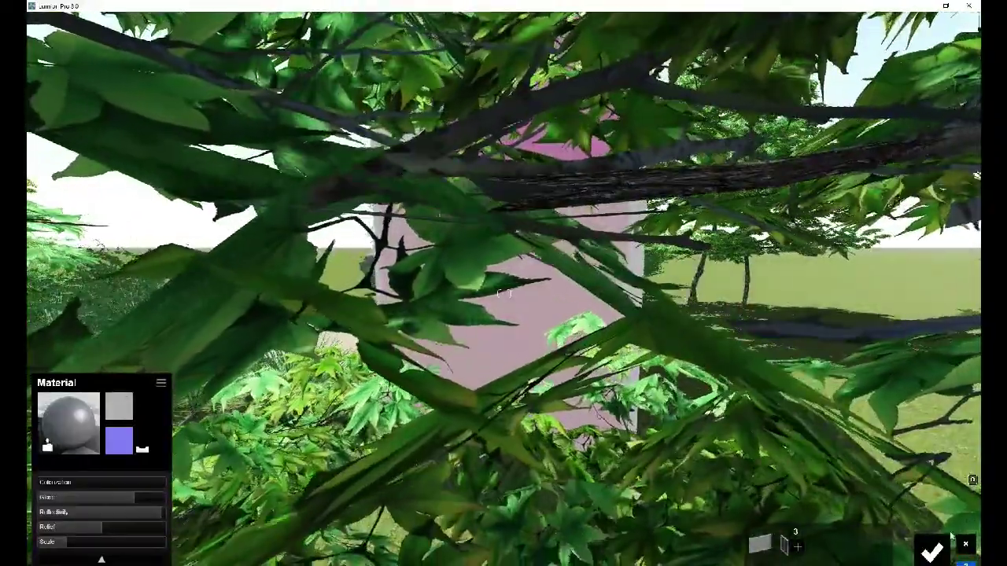
key(w)
click(932, 552)
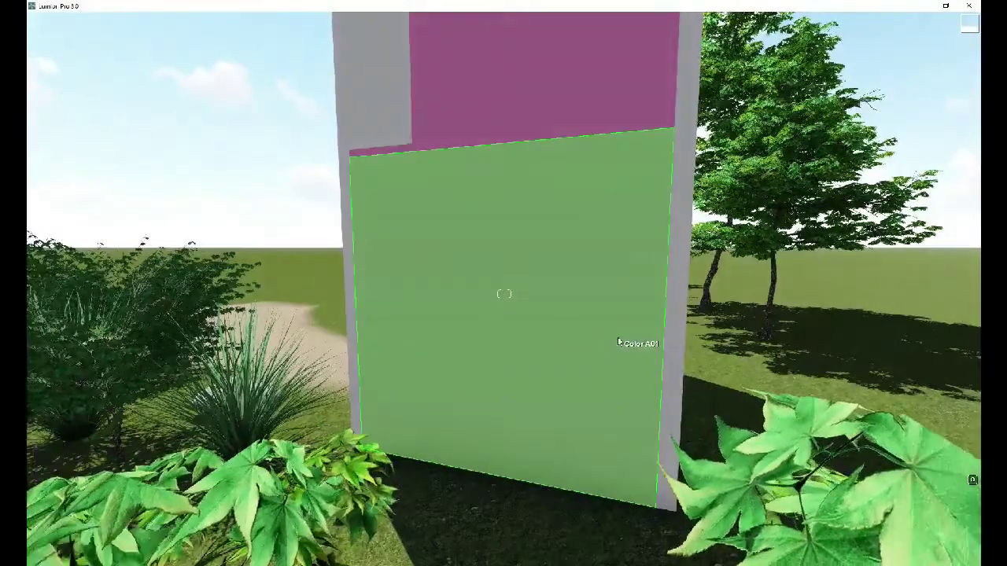
click(619, 342)
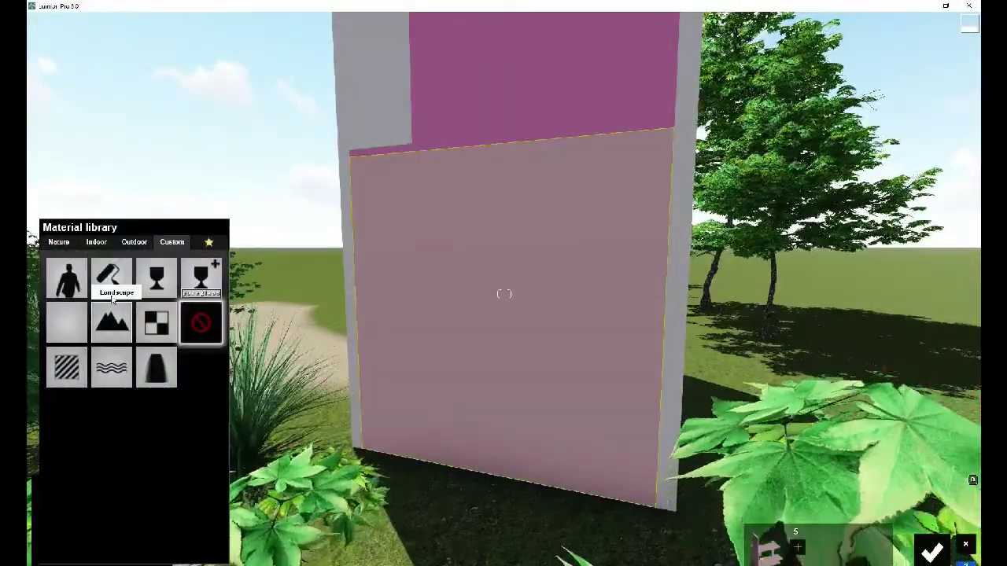
click(118, 279)
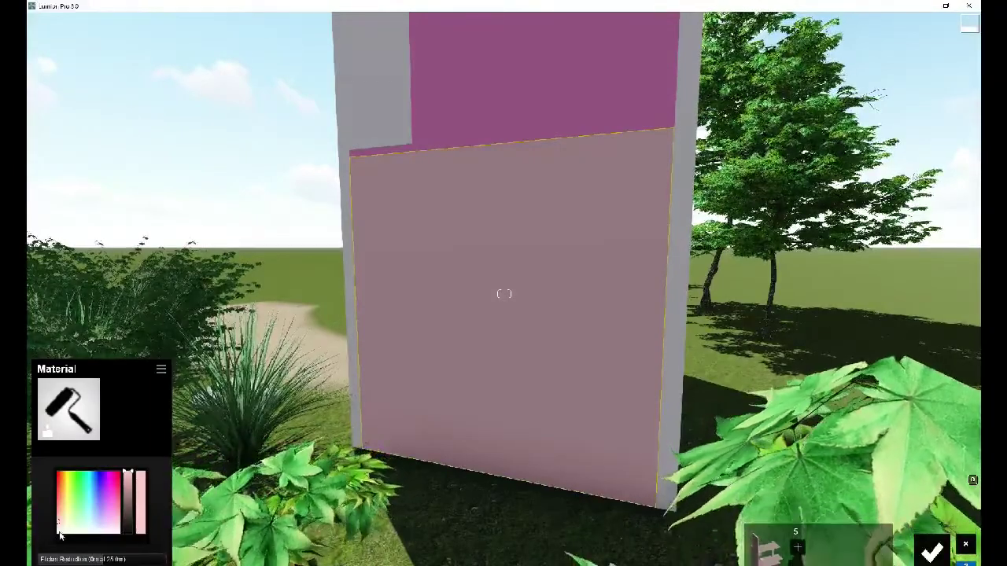
drag(59, 531, 51, 535)
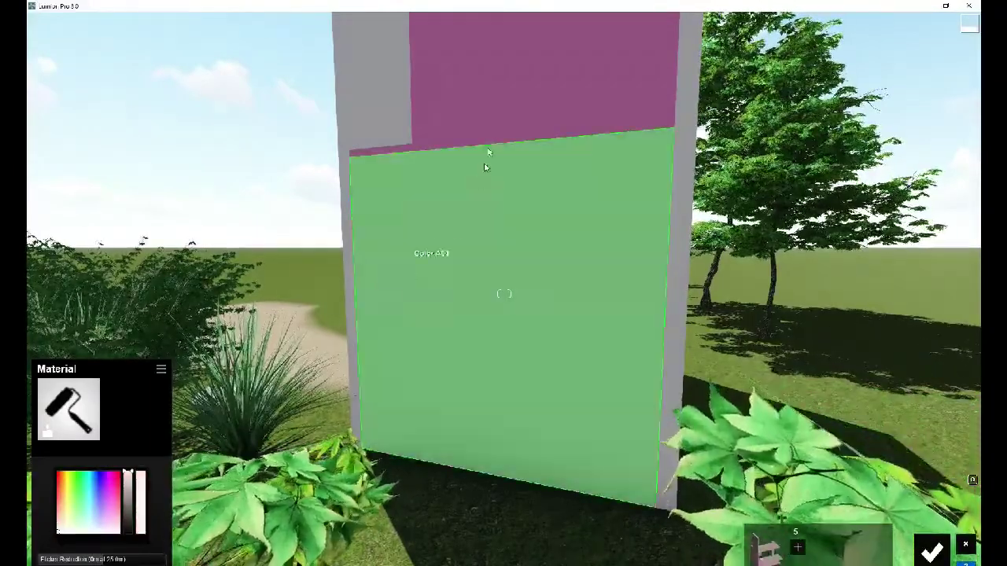
- Make the upper pink wall piece and the thin pink strip white, then confirm the material edits
click(511, 122)
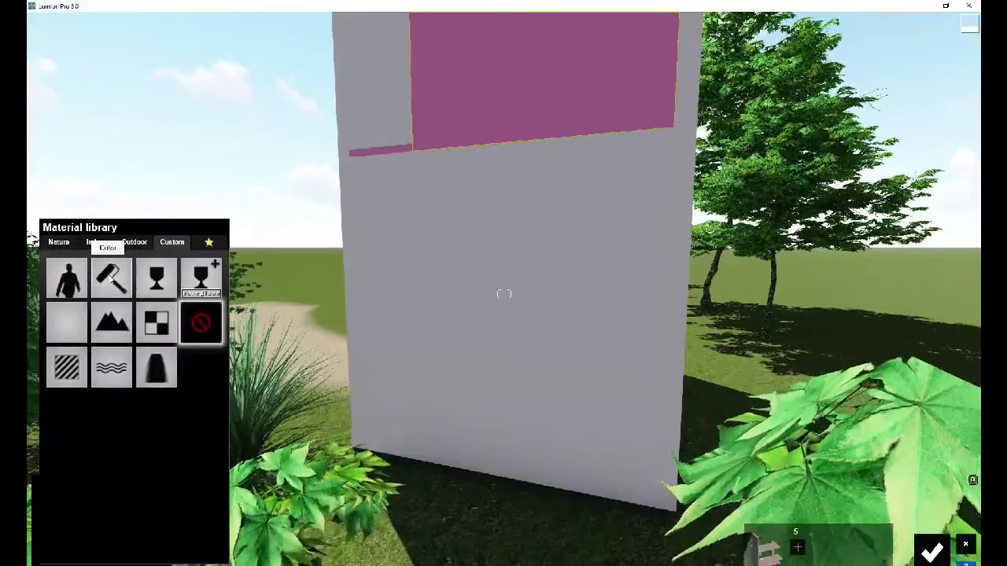
click(111, 281)
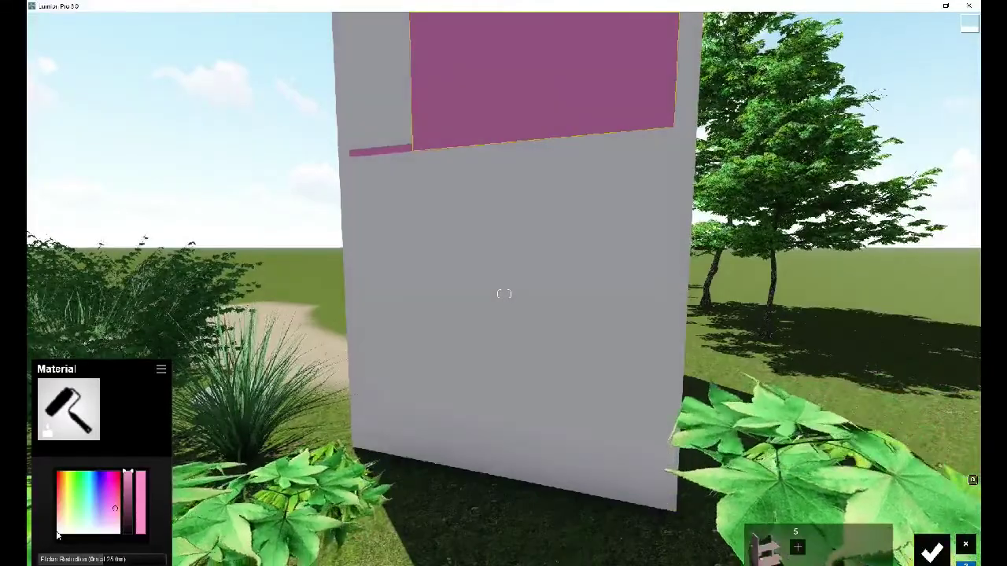
click(60, 534)
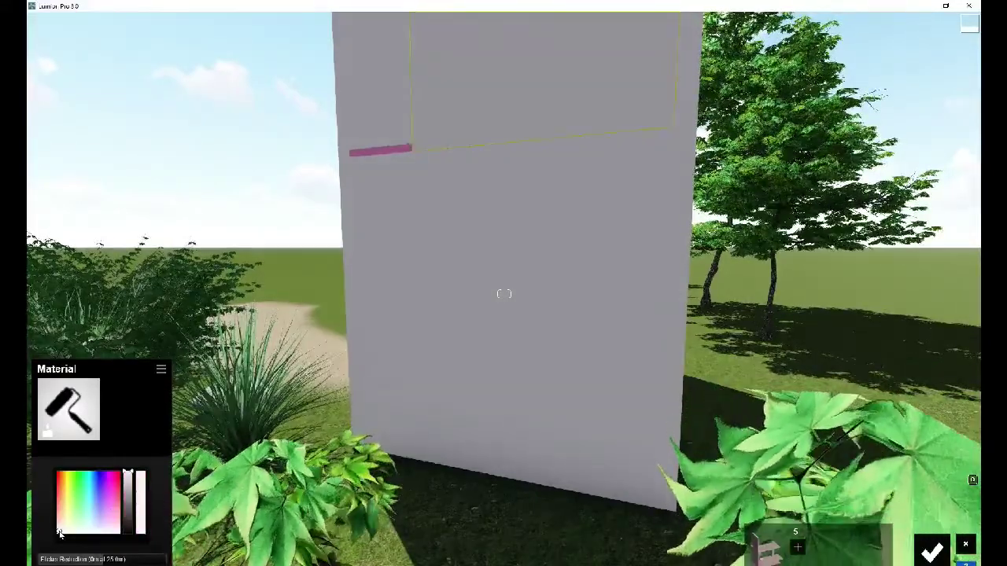
click(390, 157)
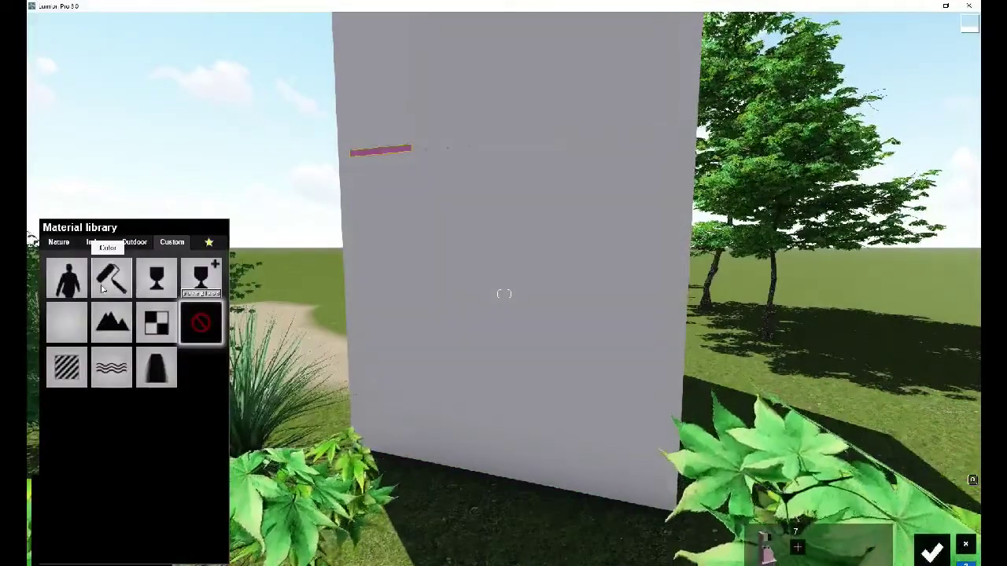
click(202, 321)
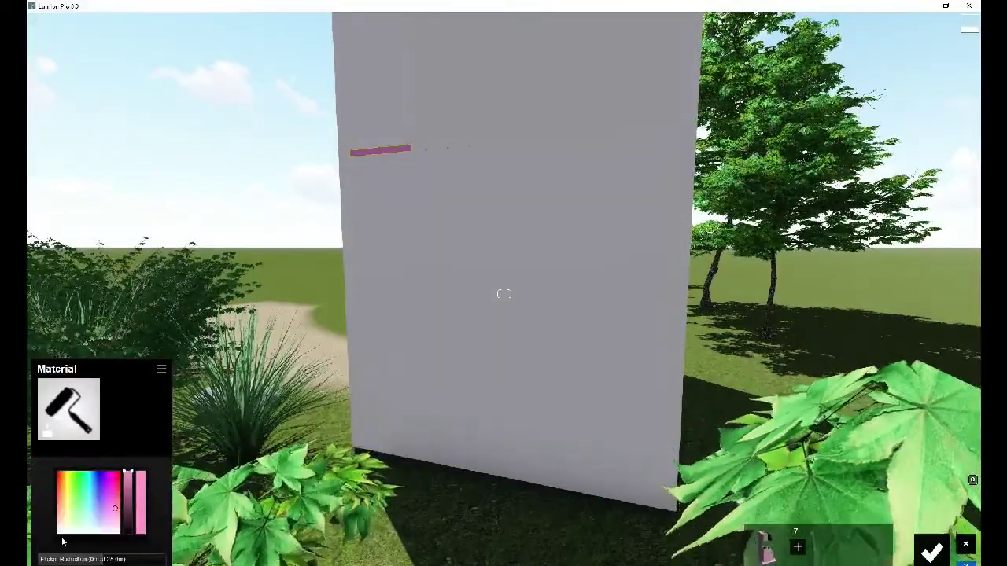
click(60, 533)
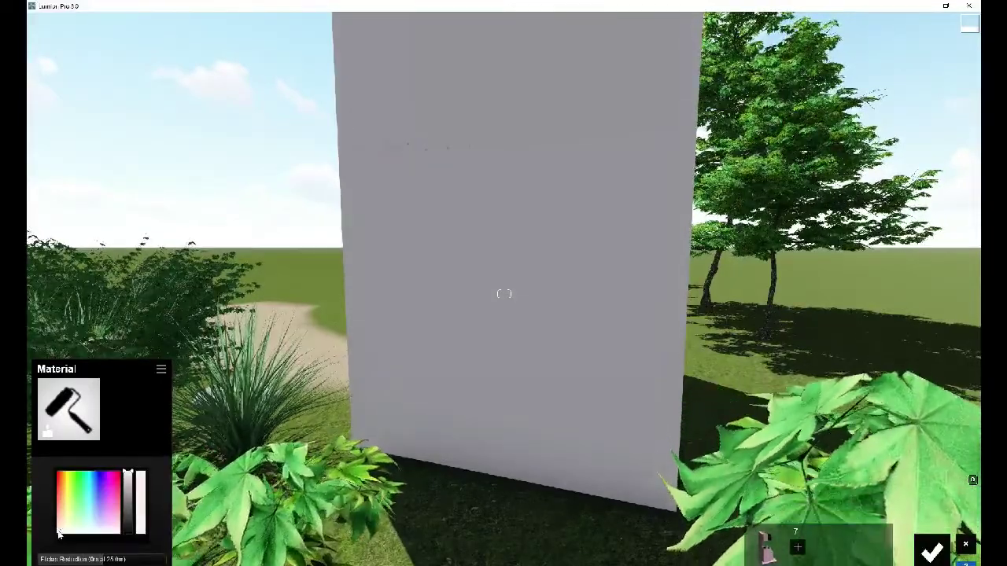
click(931, 553)
- Orbit around the building to frame the white house's front door head-on from the gravel path
key(s)
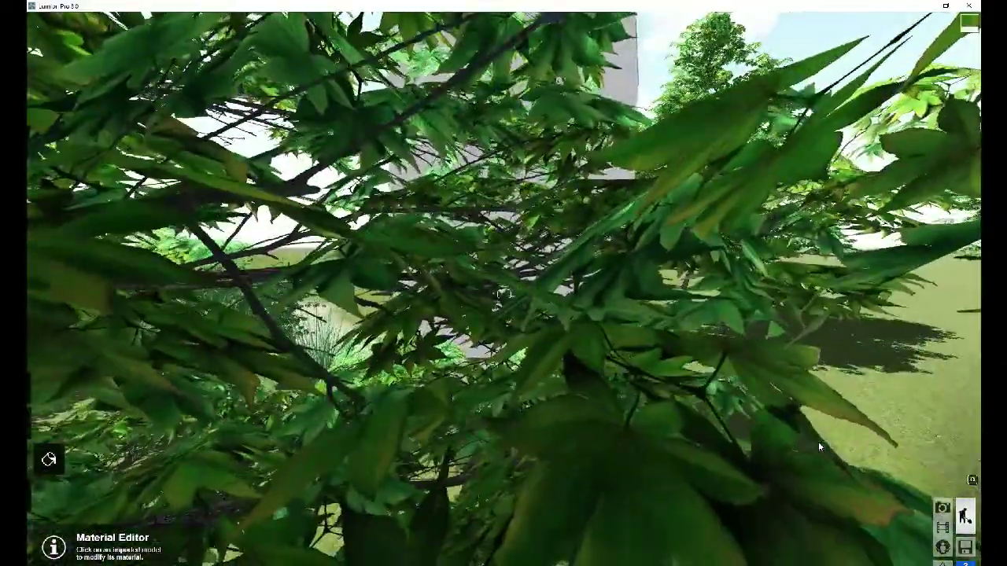
key(s)
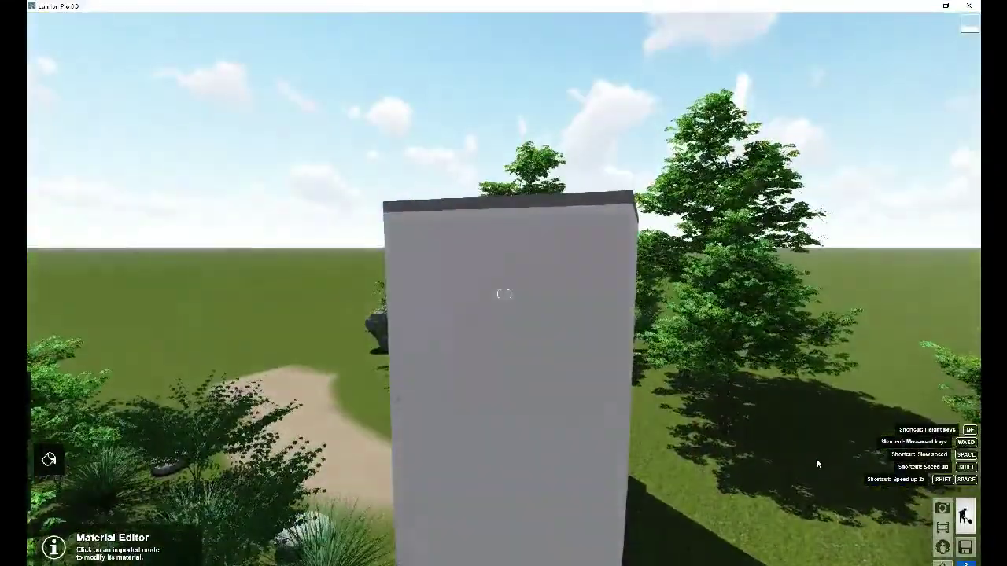
right_drag(815, 460, 659, 460)
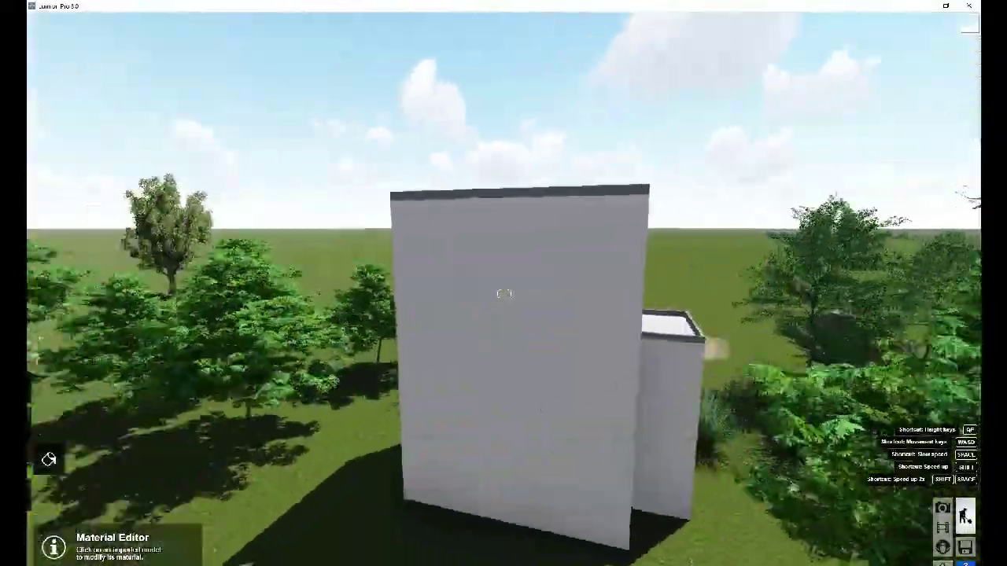
right_drag(503, 294, 503, 294)
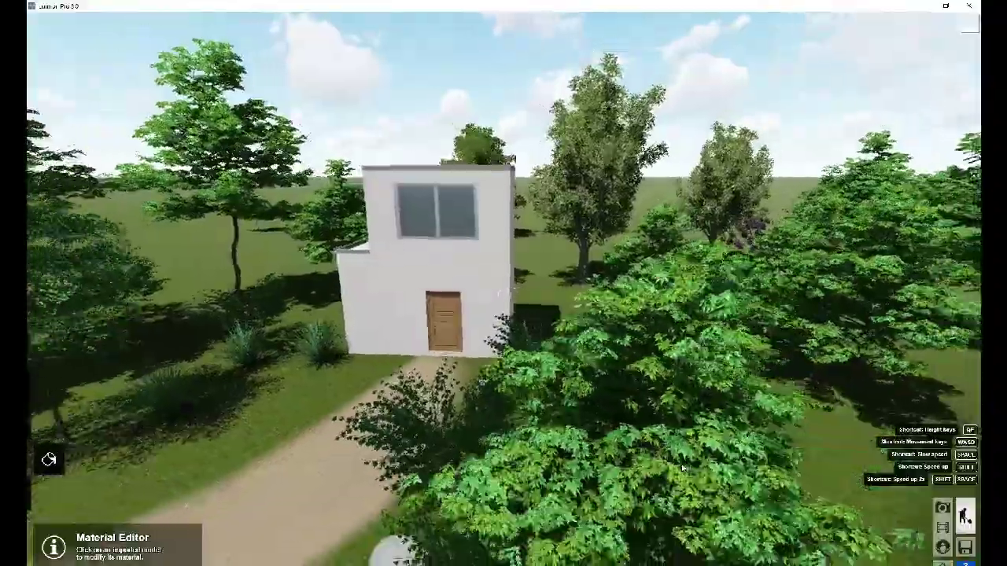
key(w)
key(q)
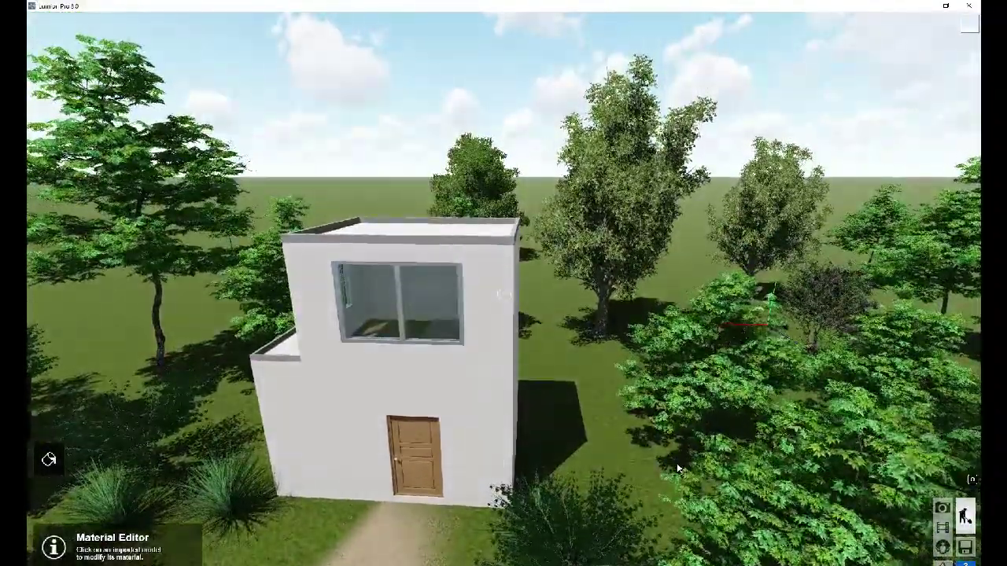
key(e)
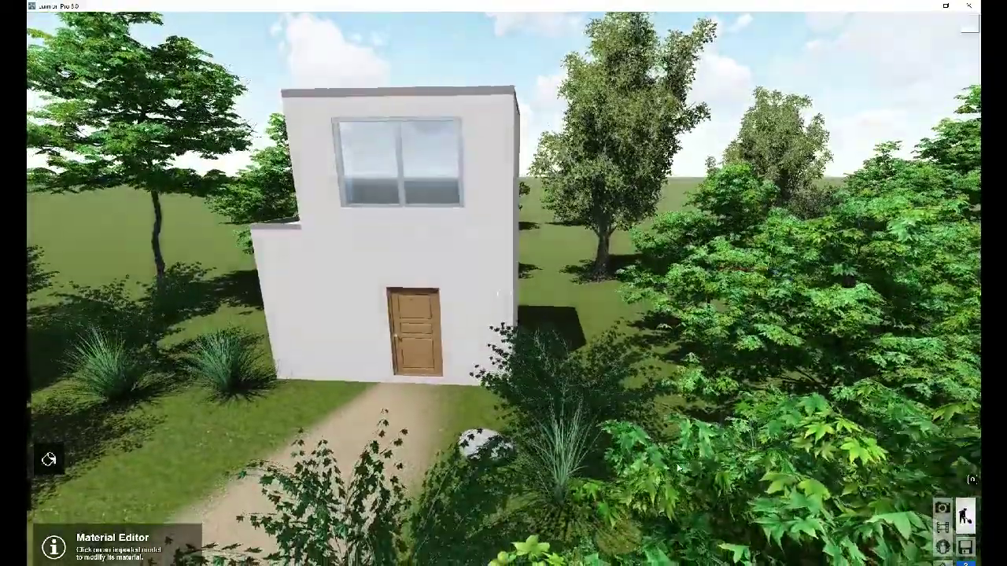
key(a)
key(s)
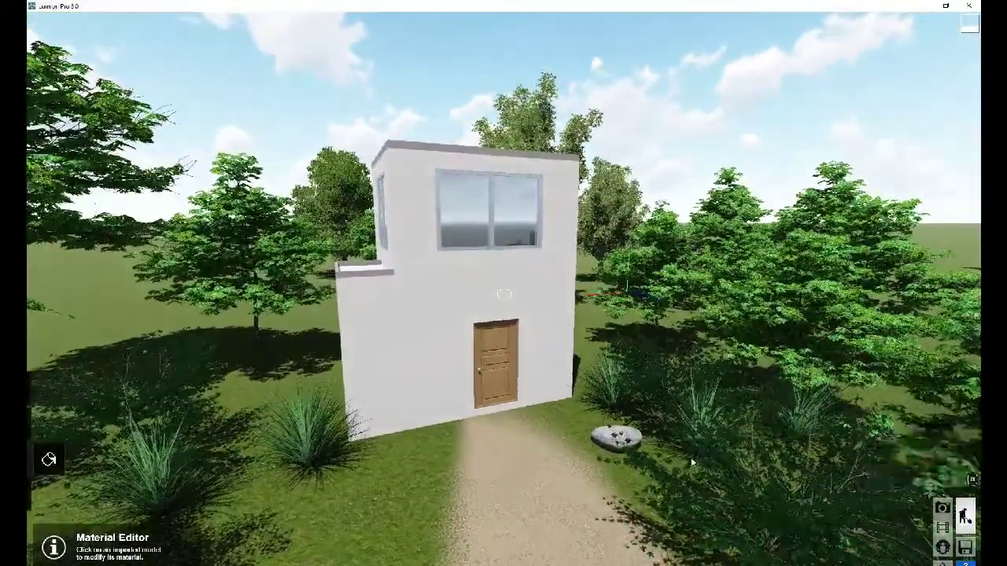
key(s)
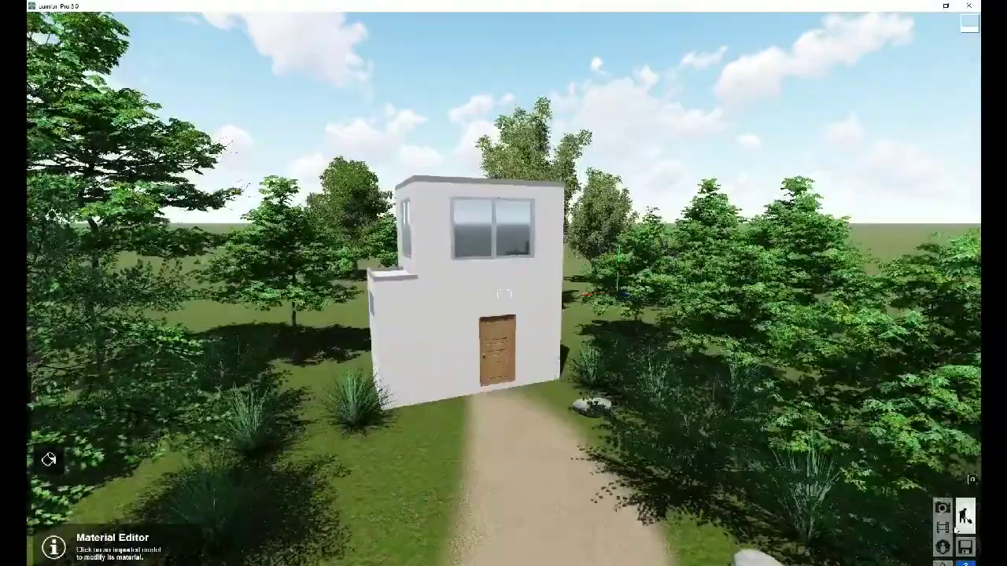
click(943, 527)
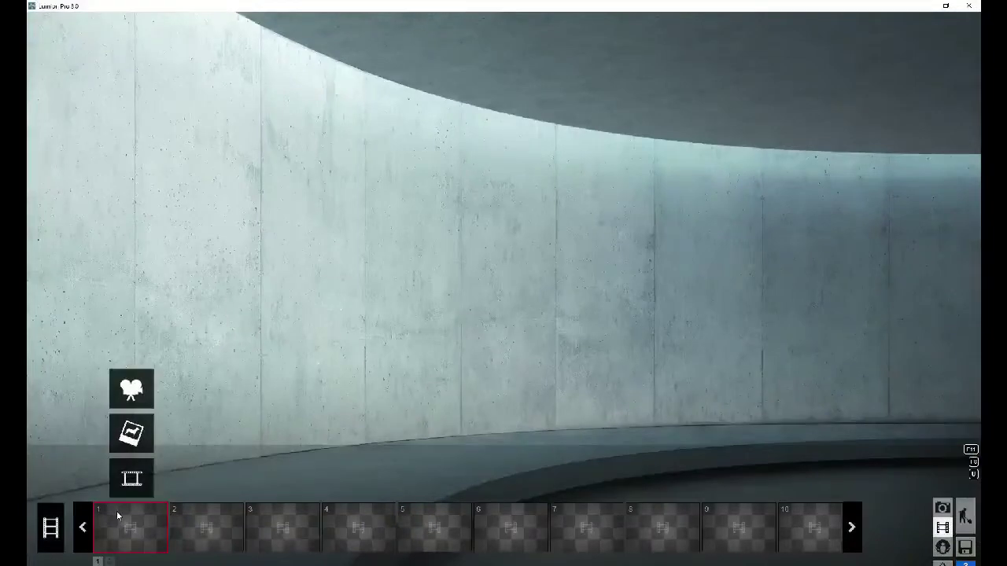
- Start recording a new movie clip and position the camera facing the house
click(132, 391)
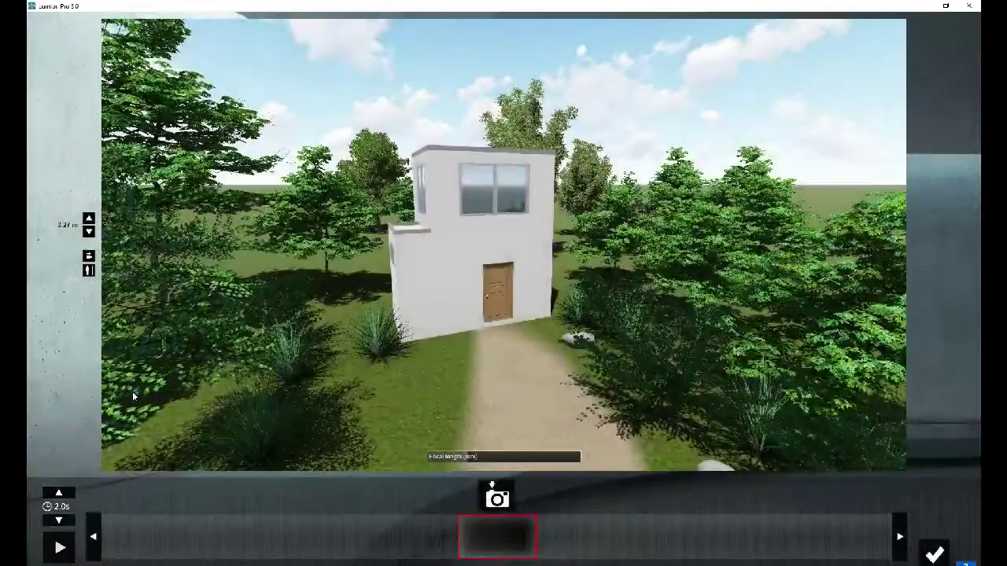
right_drag(566, 401, 527, 401)
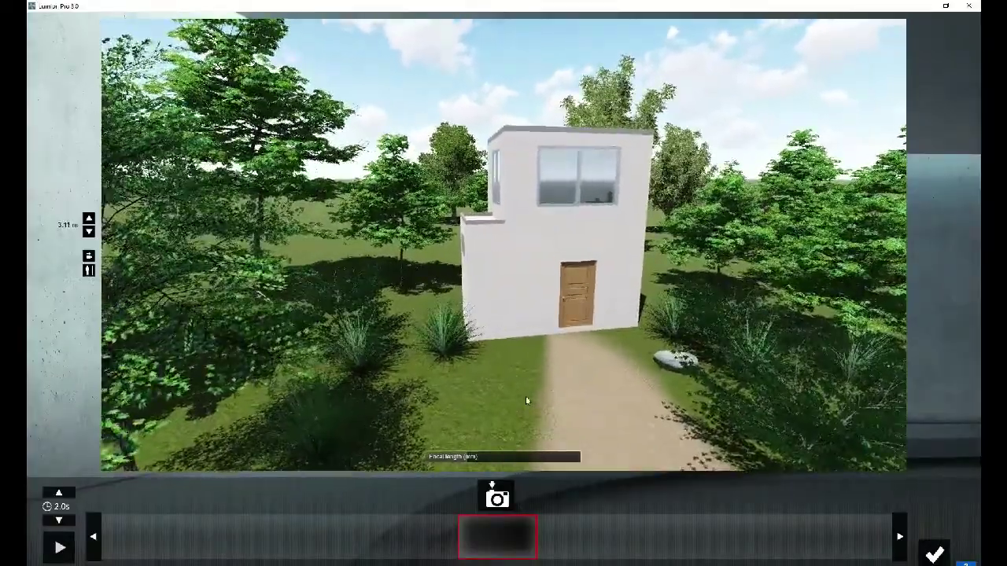
scroll(527, 401, up, 3)
key(d)
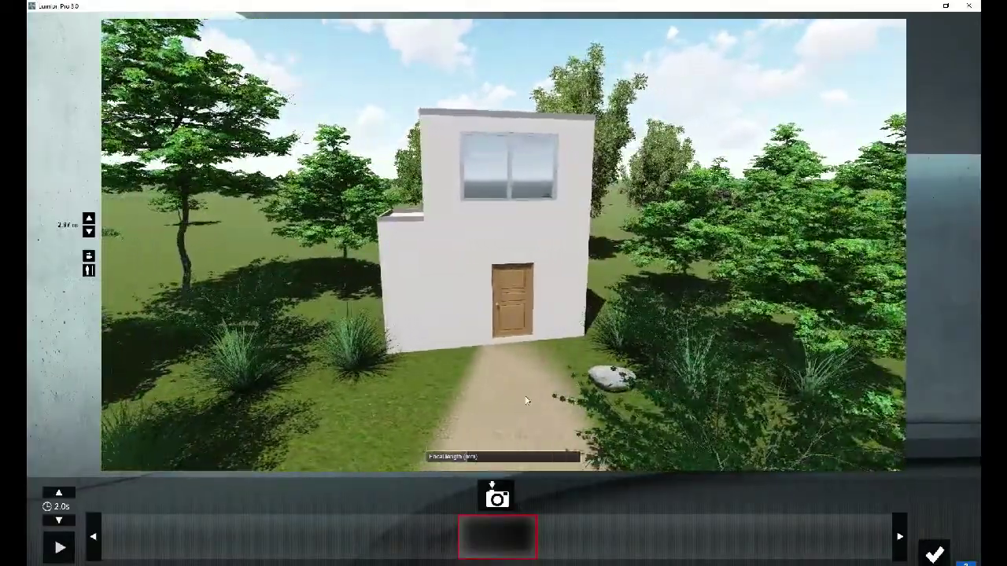
key(a)
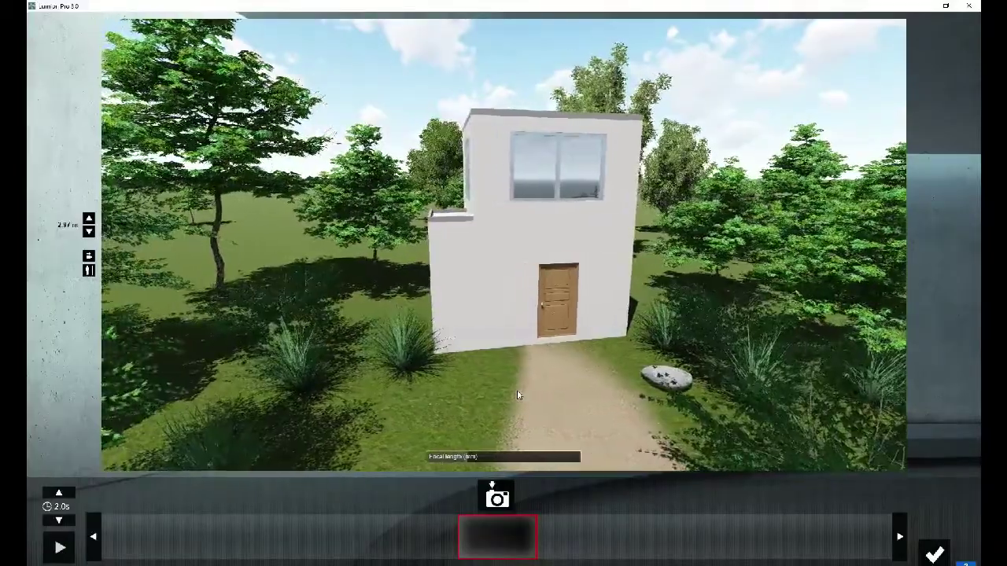
- Capture three camera keyframes, preview the 8.0 s clip, and level the view at 1.60 m eye height
click(500, 487)
click(500, 487)
click(501, 487)
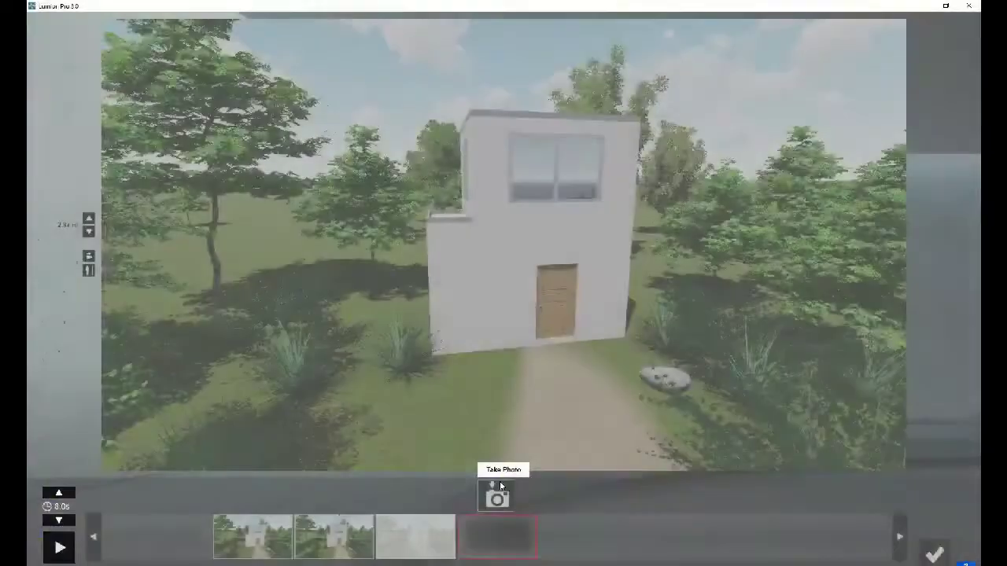
click(60, 547)
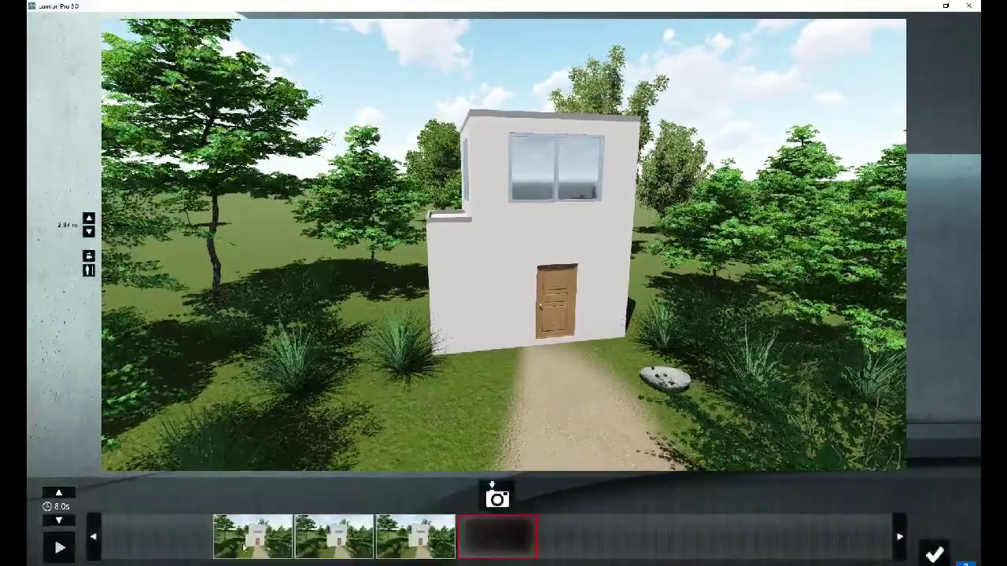
click(88, 255)
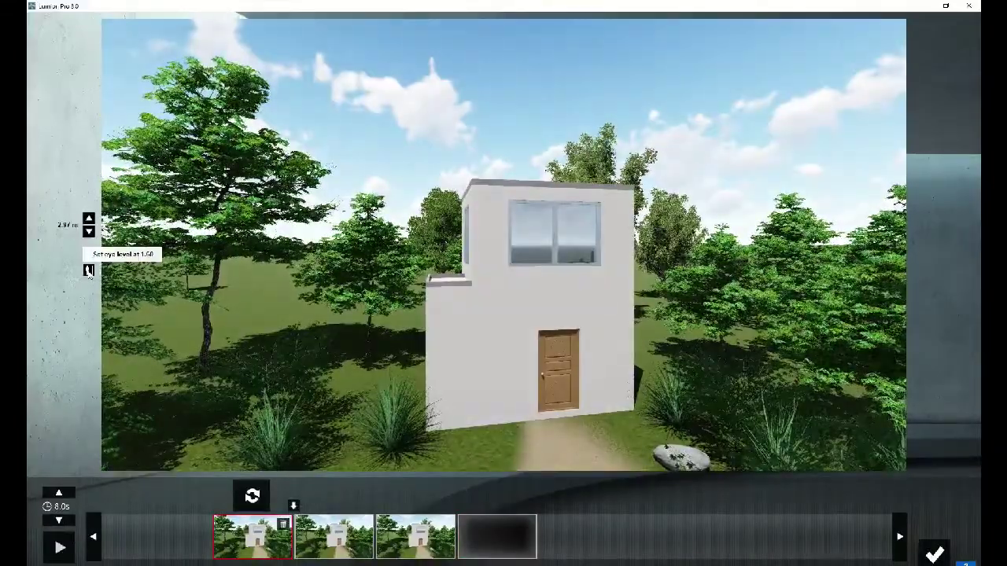
click(88, 270)
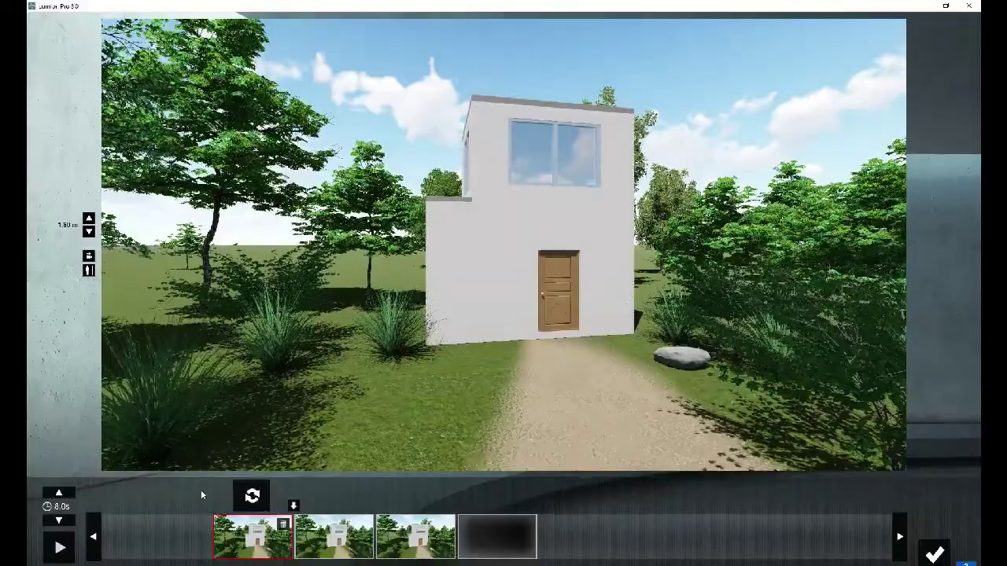
click(349, 548)
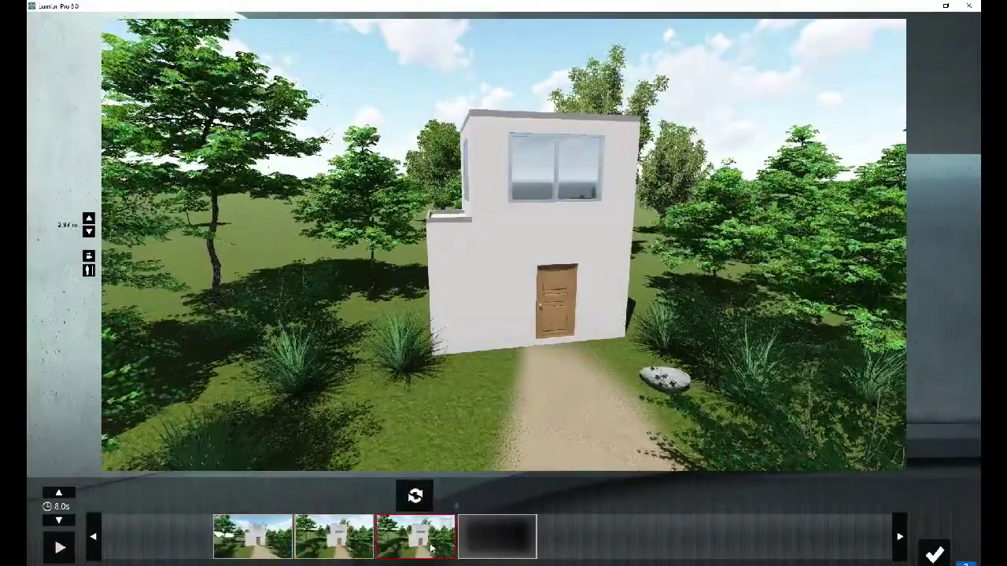
- Preview the clip, then move the camera closer to the house front and tilt it upward
click(59, 548)
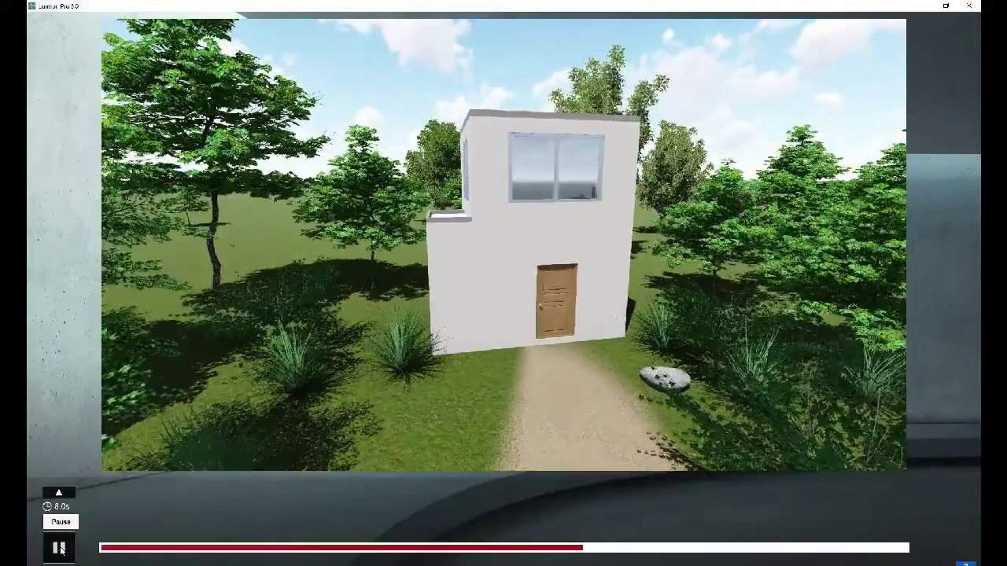
click(61, 550)
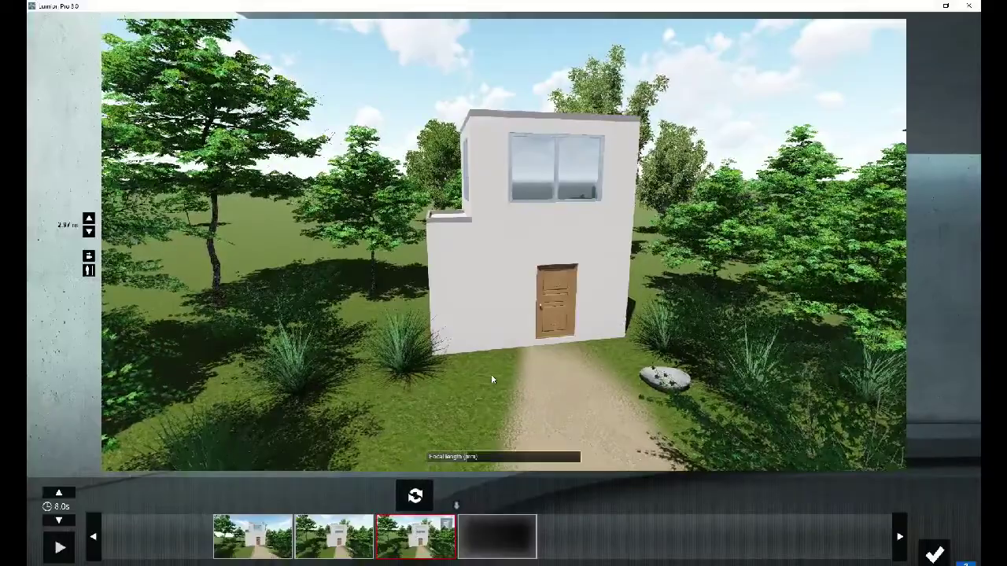
scroll(492, 379, up, 3)
scroll(491, 379, up, 2)
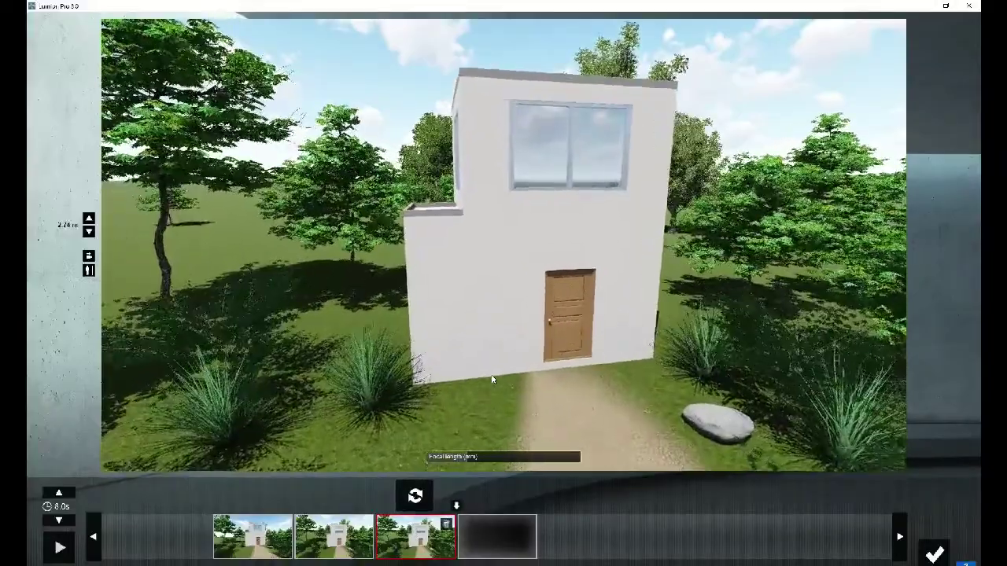
key(d)
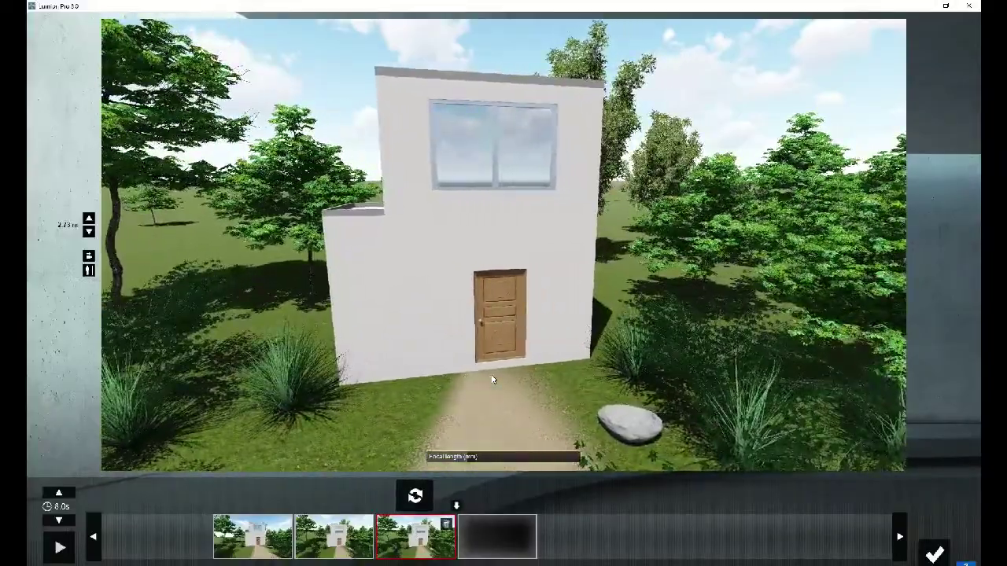
key(a)
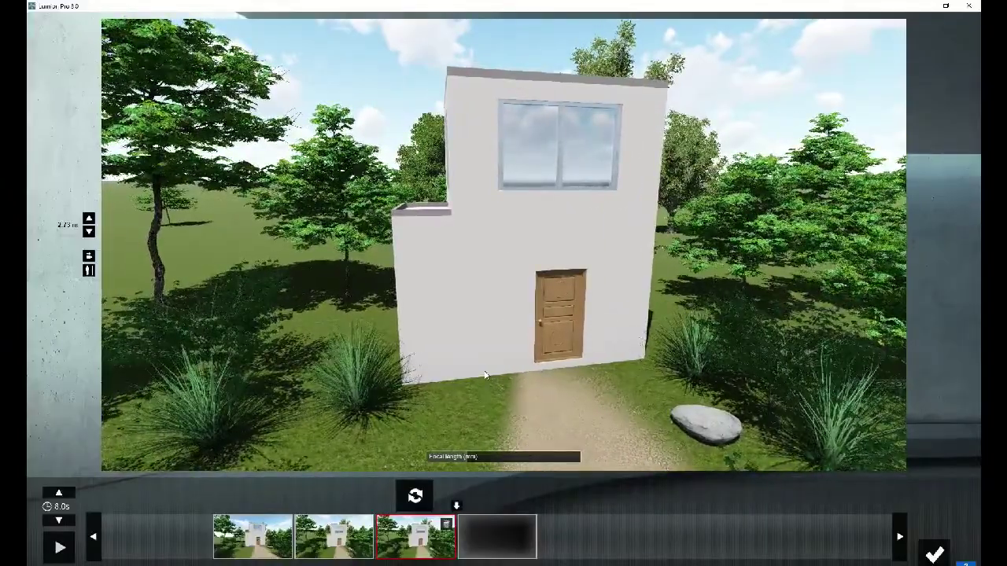
key(w)
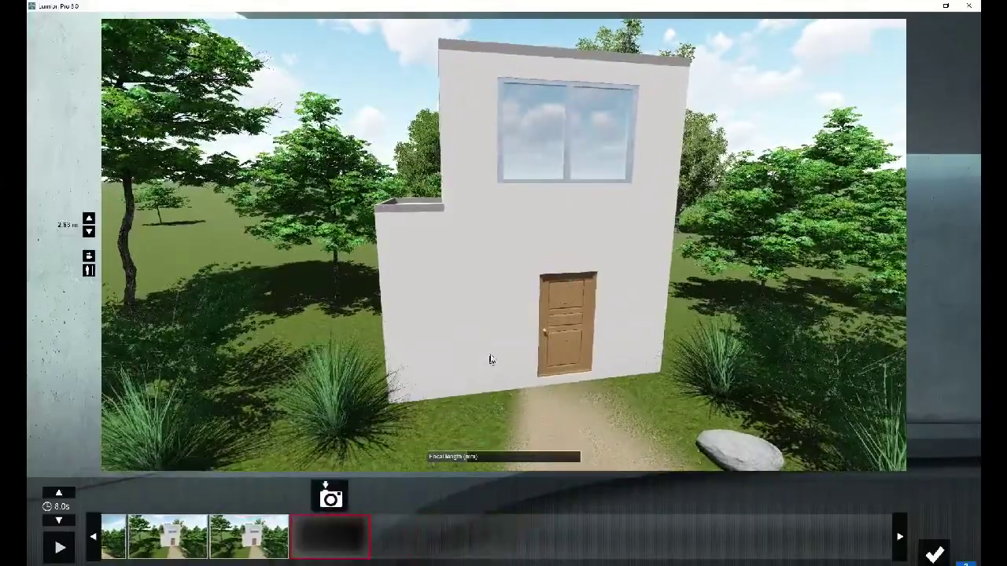
mouse_move(493, 355)
right_down()
mouse_move(501, 245)
mouse_move(500, 271)
right_up()
- Reframe the first keyframe's view on the house and play the clip back to check it
click(135, 540)
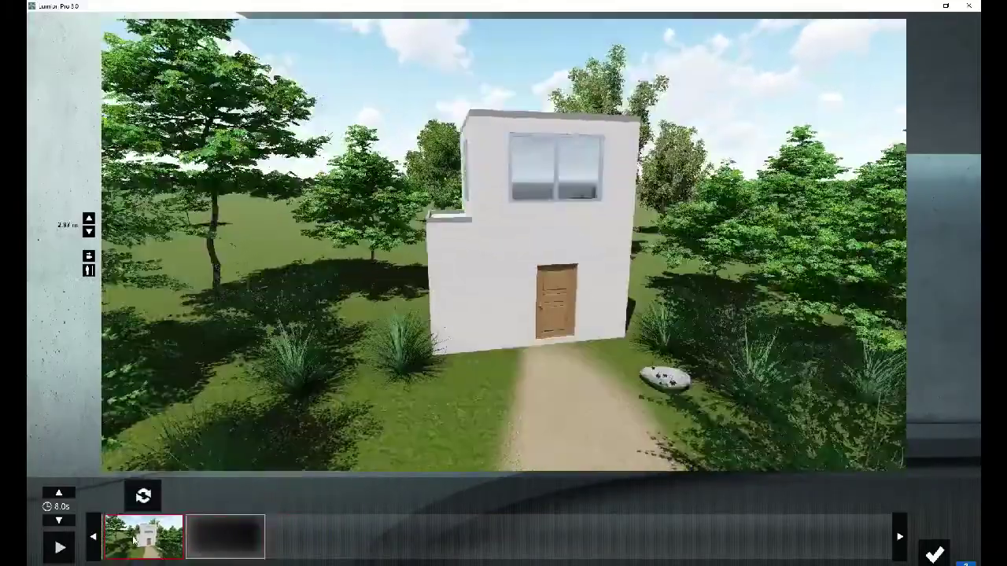
key(w)
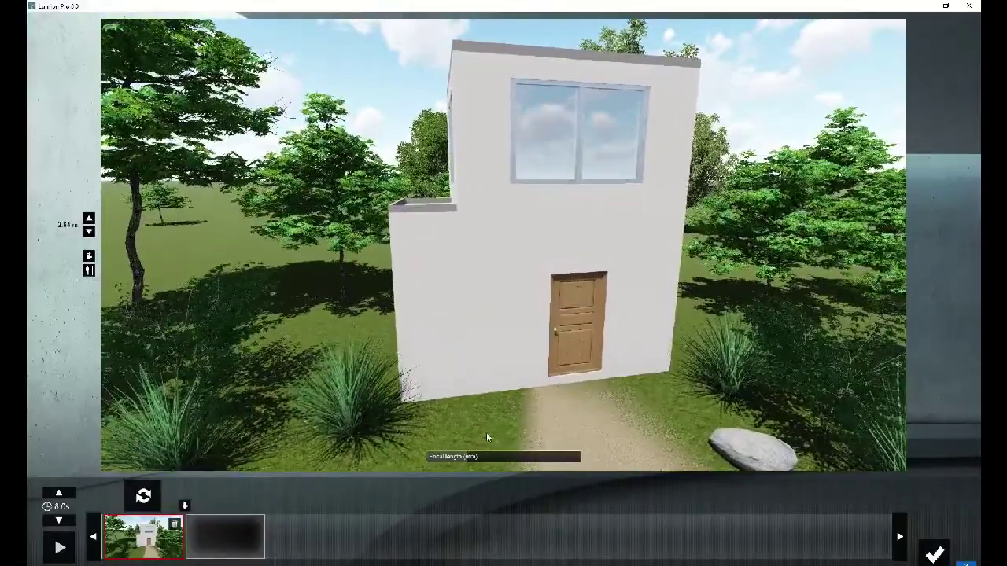
right_drag(486, 433, 503, 245)
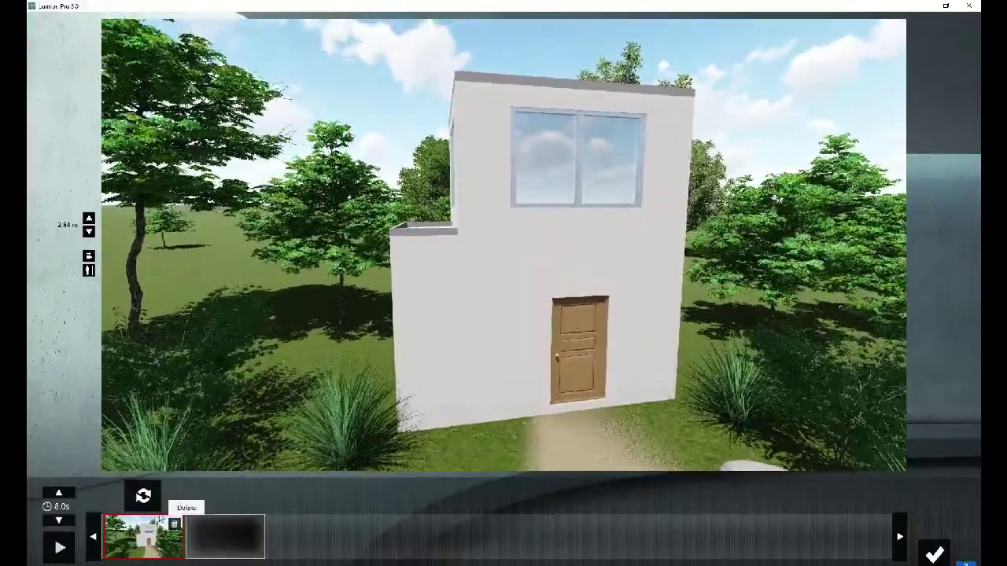
click(52, 557)
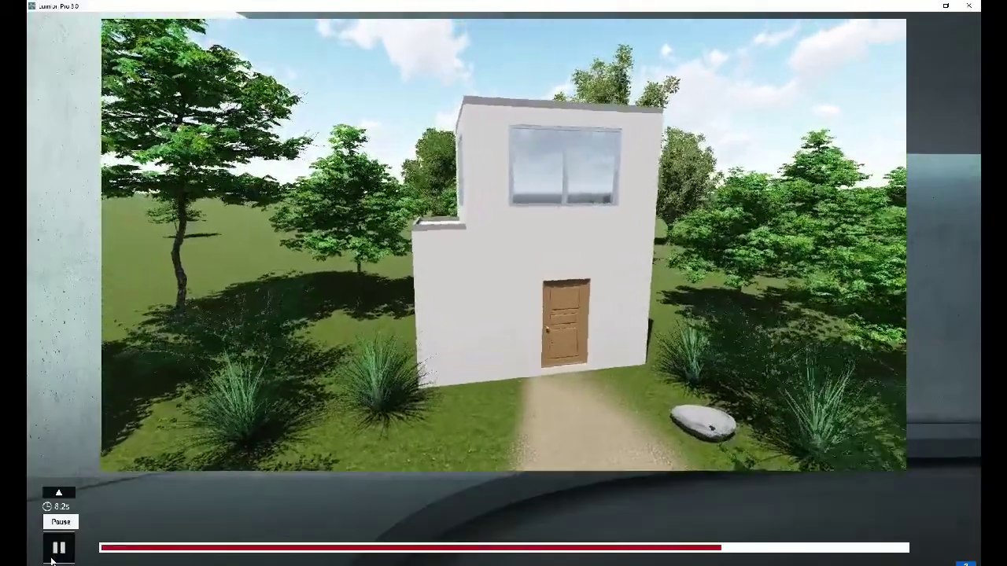
click(47, 556)
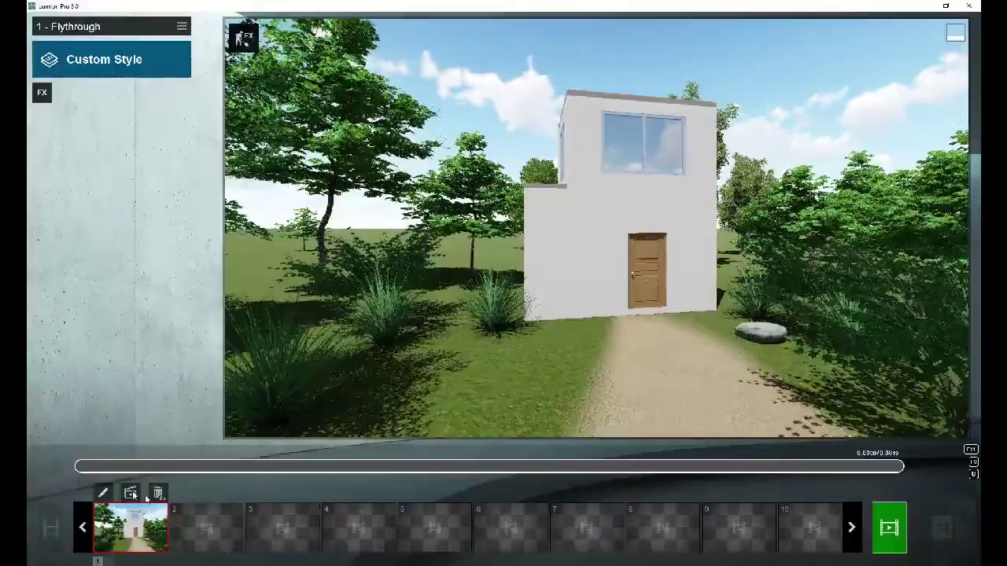
- Add the Advanced Move effect from the Scene and Animation effects and enter its edit mode
click(48, 94)
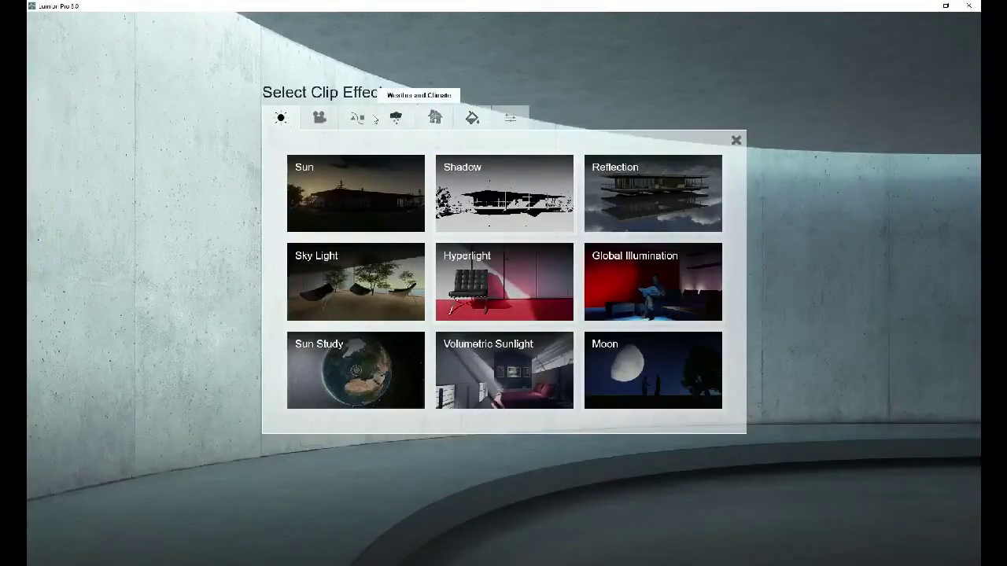
click(364, 119)
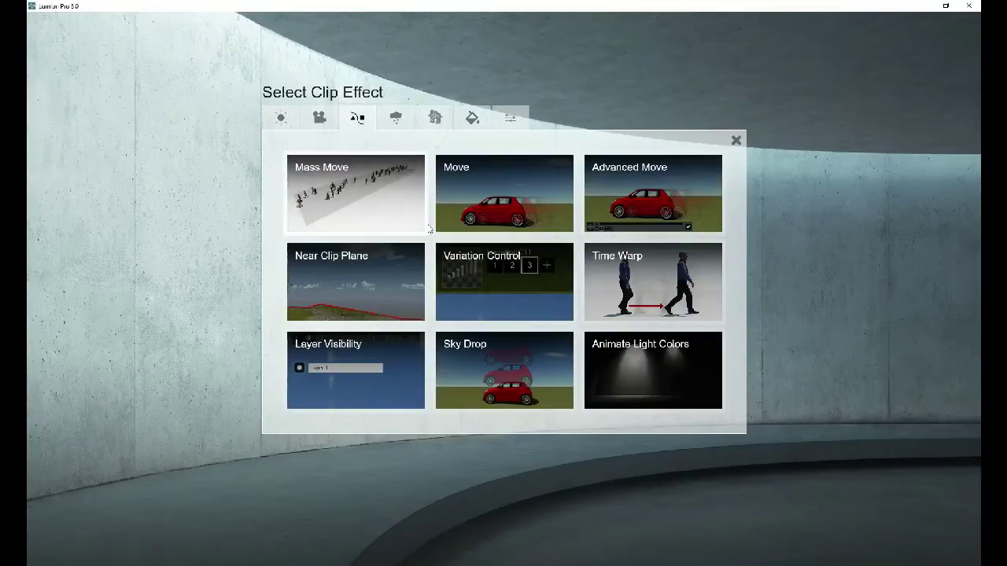
click(603, 211)
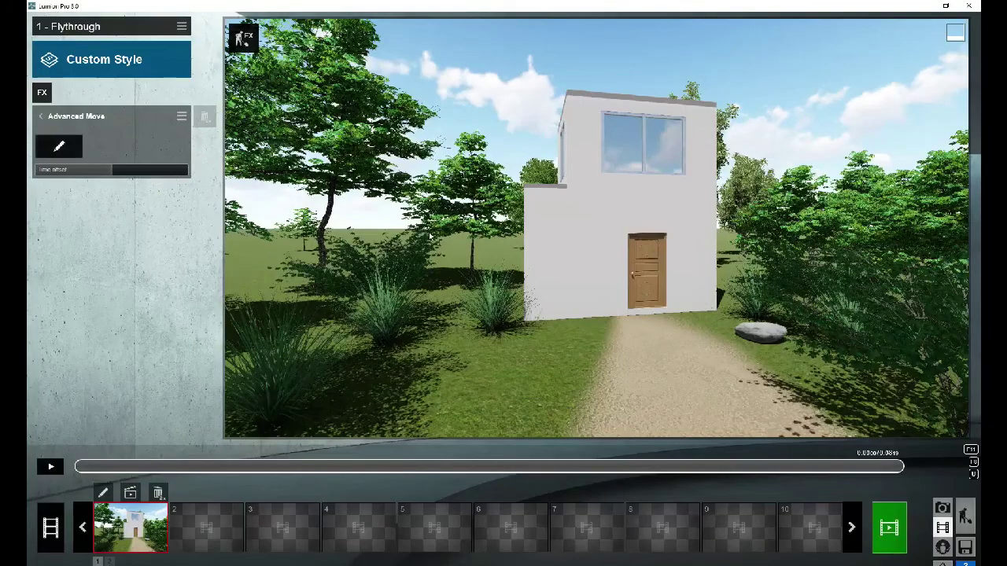
click(59, 149)
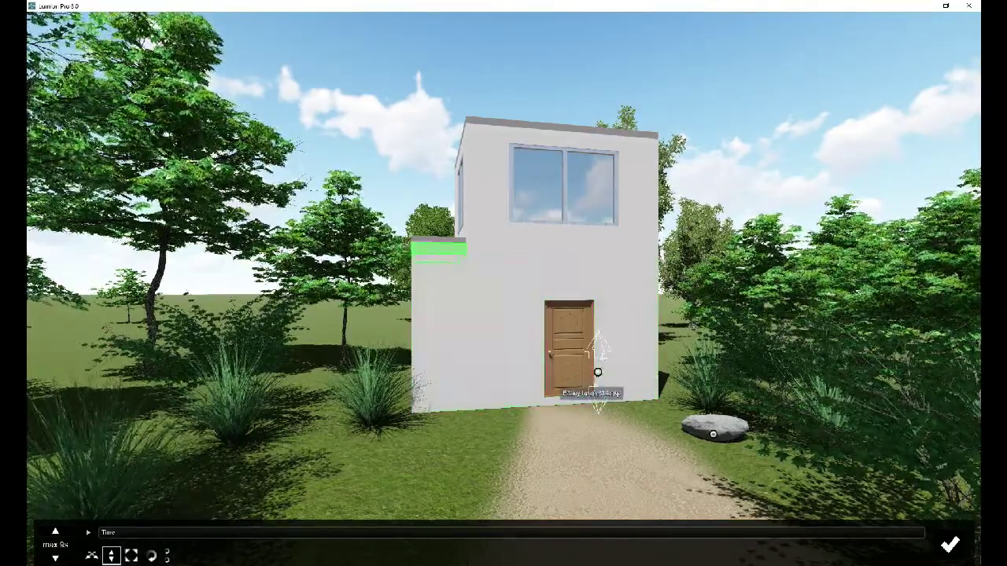
- Lift the roof slab and another part to about 7.36 m, and raise the door above the house
drag(602, 256, 688, 4)
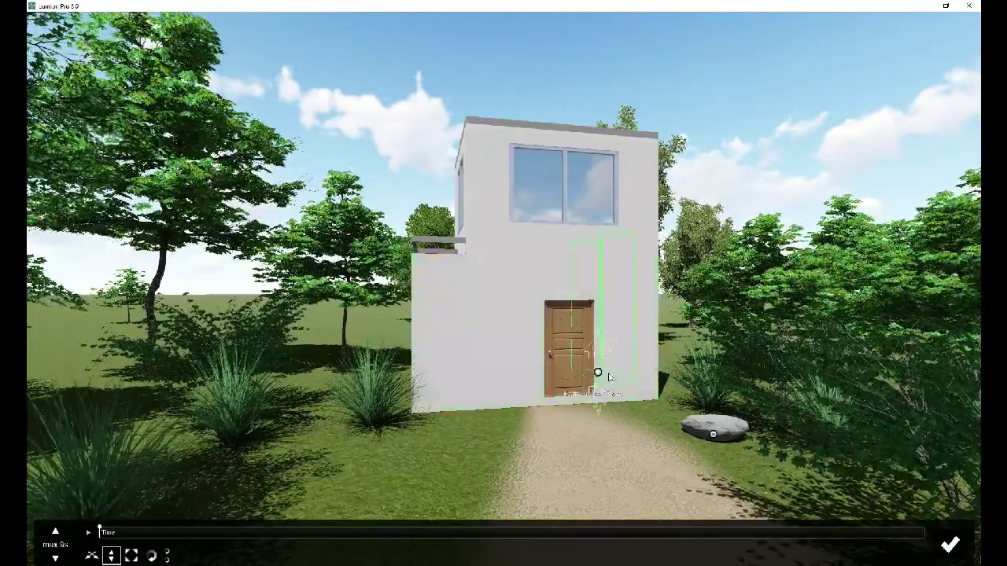
drag(602, 321, 640, 27)
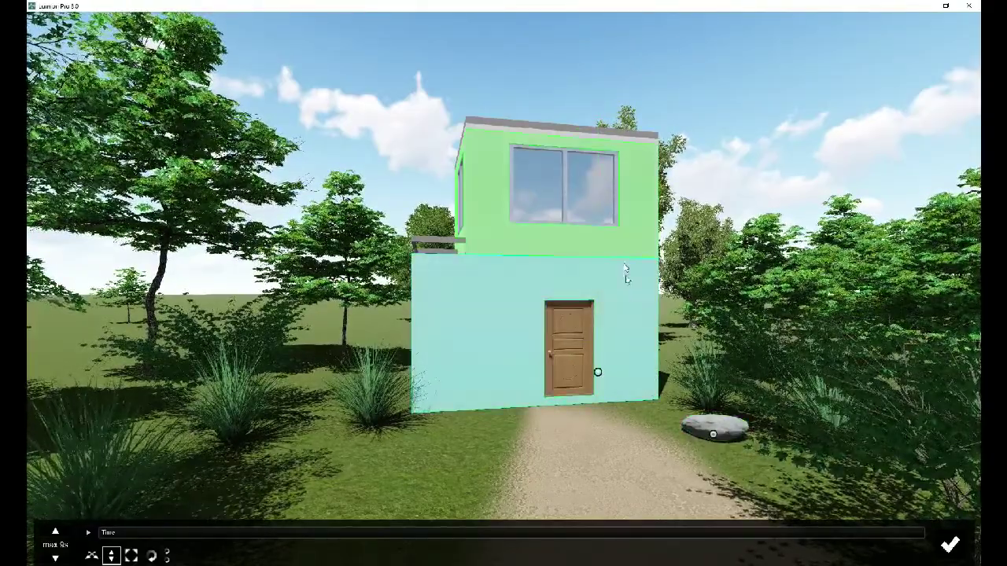
click(598, 376)
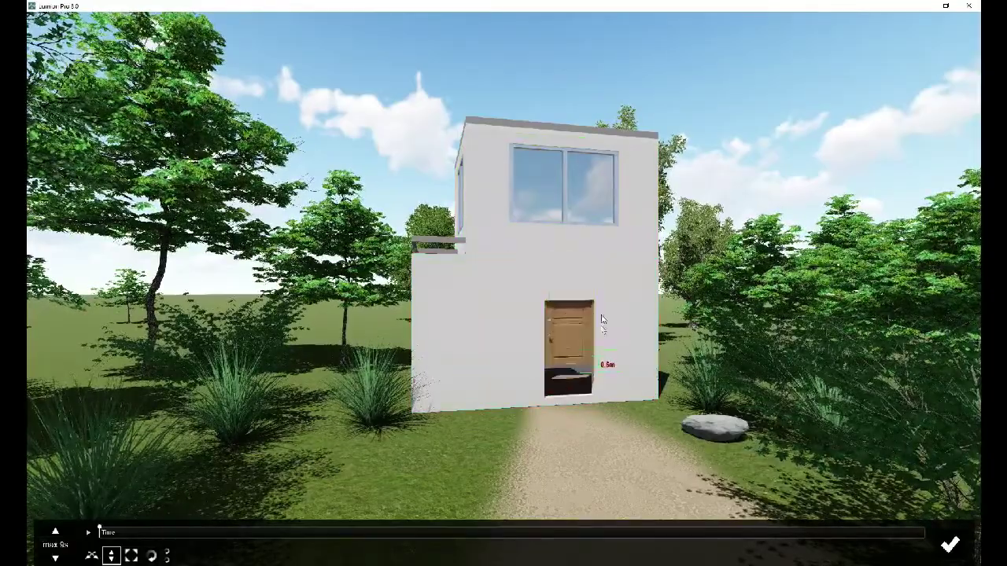
drag(603, 322, 634, 39)
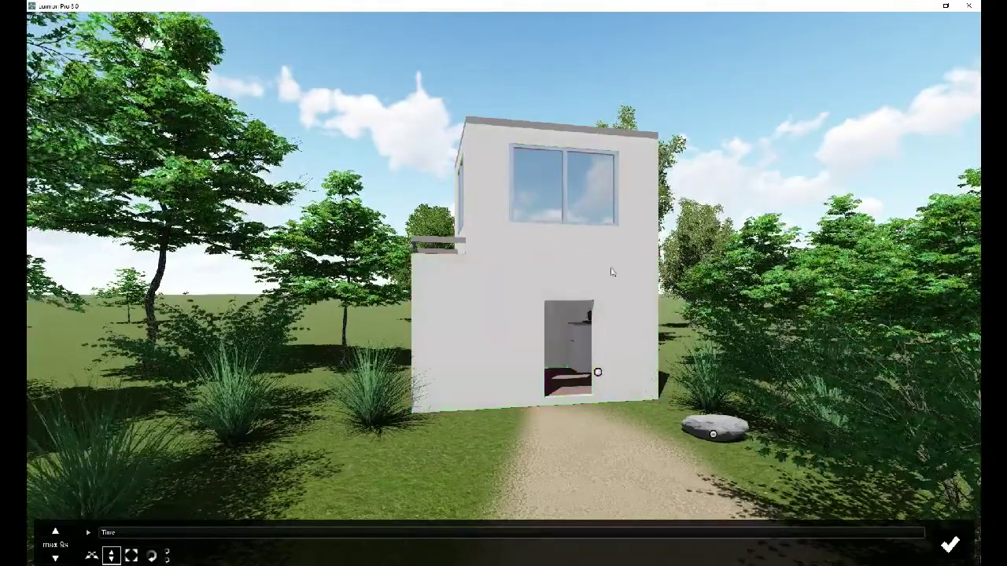
- Raise a lower wall part to about 6.24 m, then lift the door past the roof, undoing one misplaced lift
click(614, 332)
click(598, 375)
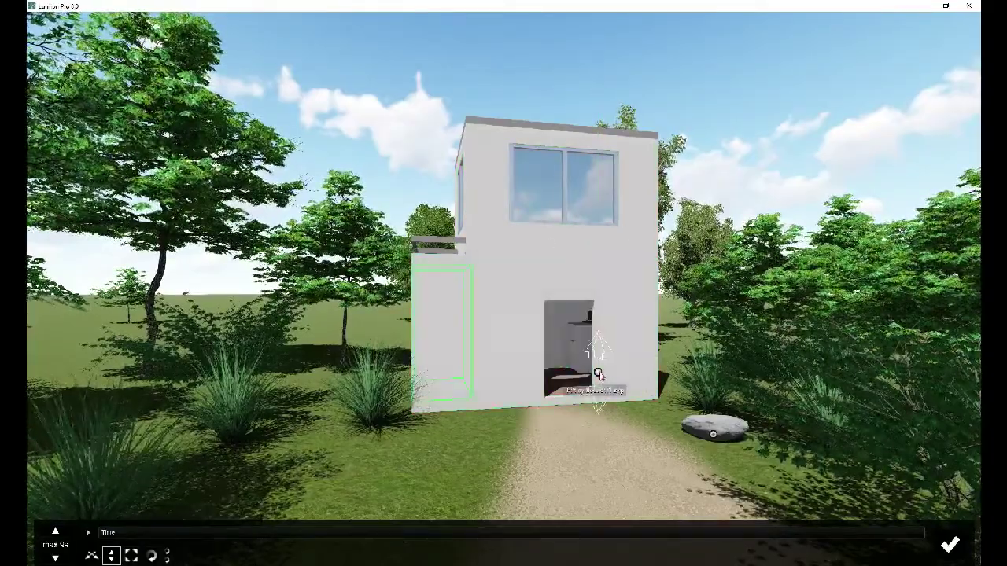
mouse_move(596, 307)
mouse_down()
mouse_move(617, 69)
mouse_move(569, 290)
mouse_up()
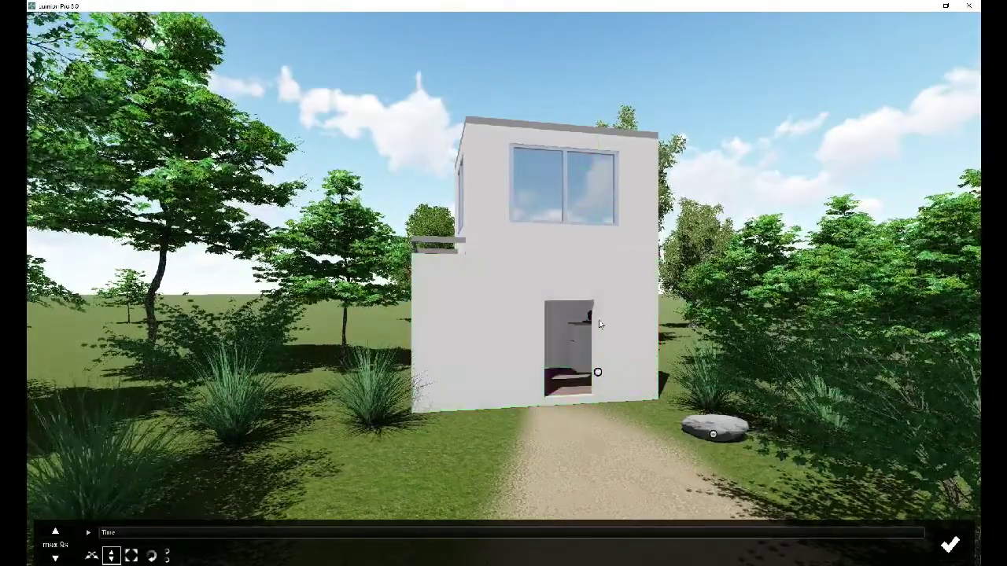
click(598, 373)
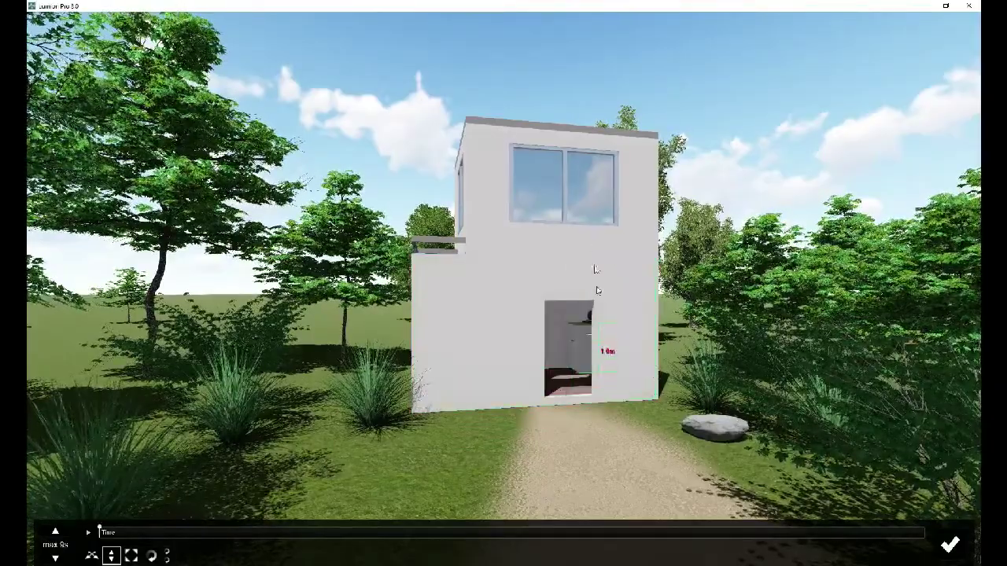
drag(596, 290, 591, 36)
key(ctrl+z)
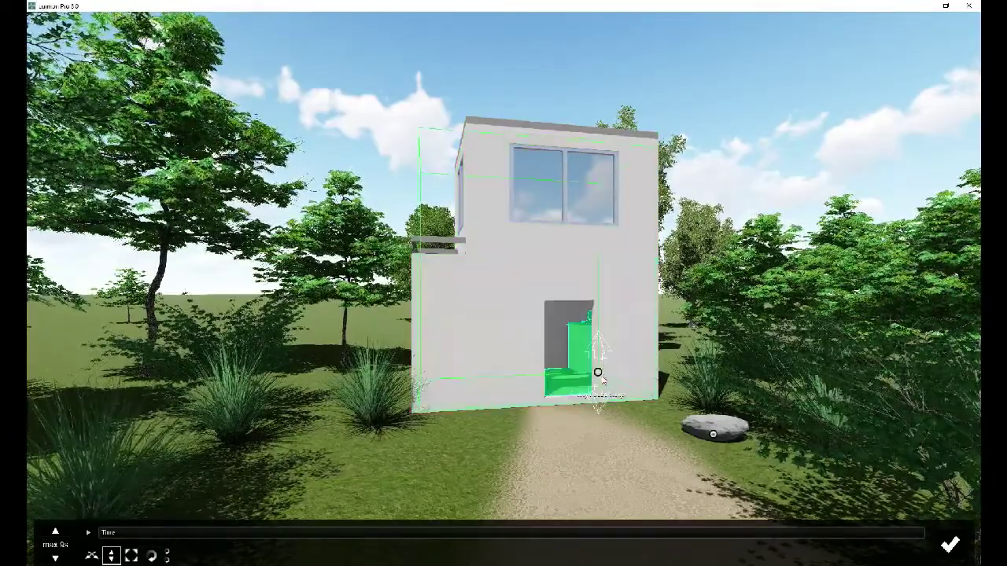
drag(597, 375, 388, 4)
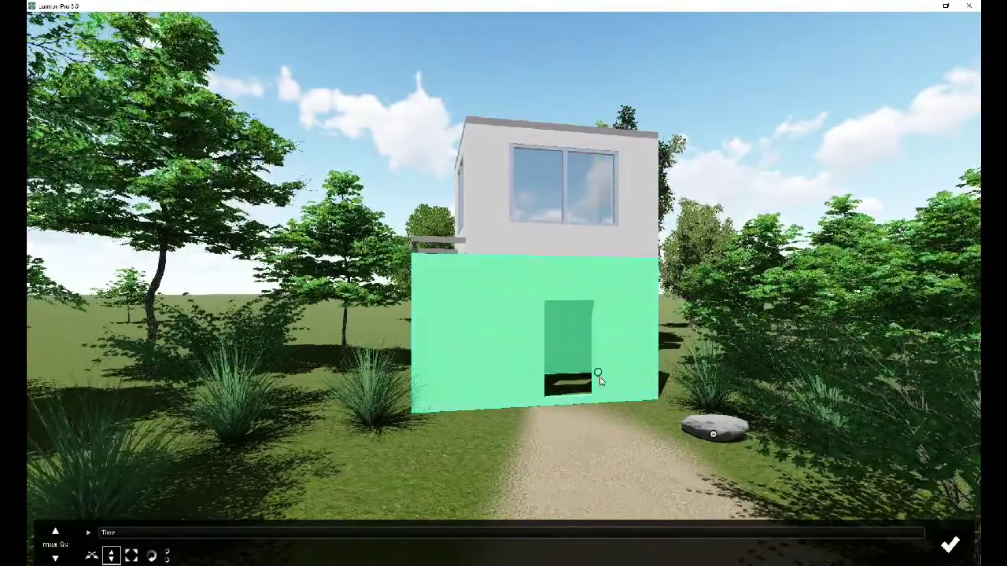
- Lift the upper storey, the window box, the lower walls and the last box out of view
click(597, 375)
drag(593, 350, 434, 89)
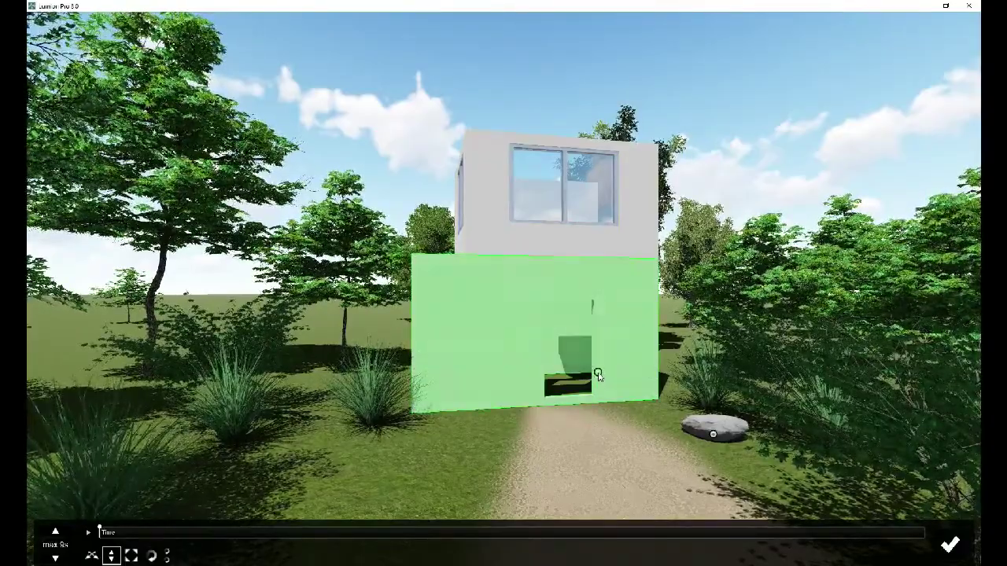
click(597, 374)
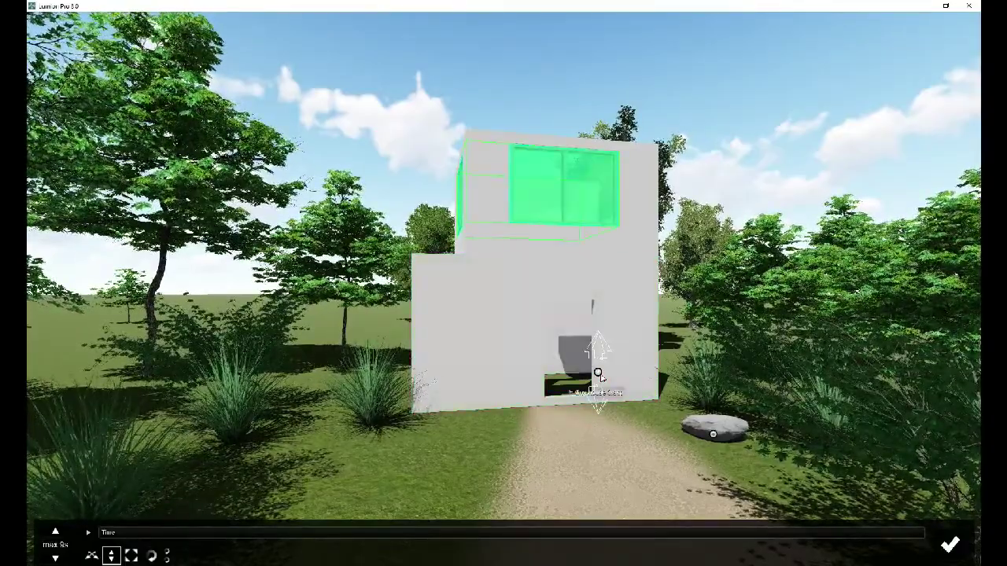
drag(598, 374, 503, 4)
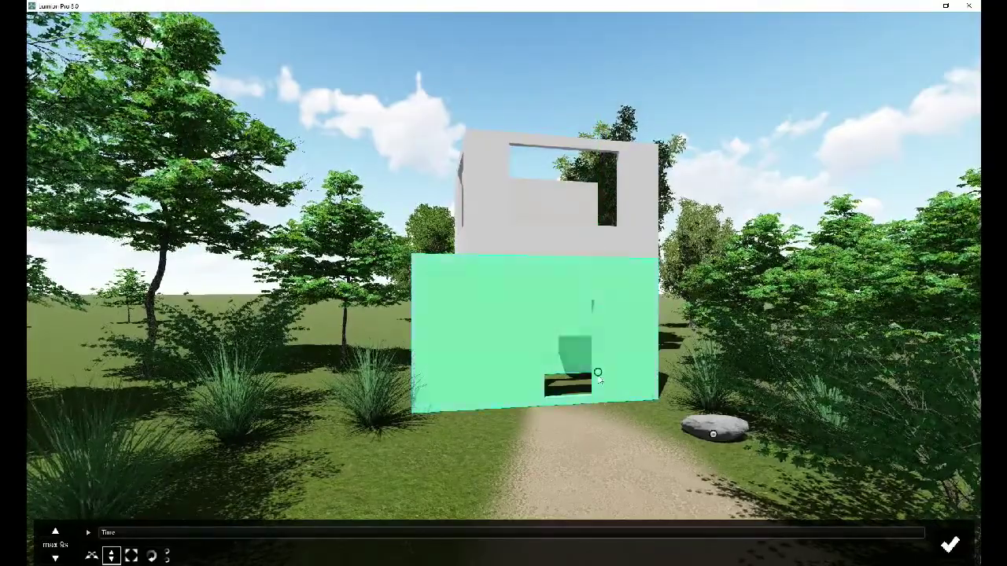
mouse_move(597, 374)
mouse_down()
mouse_move(494, 4)
mouse_move(477, 4)
mouse_up()
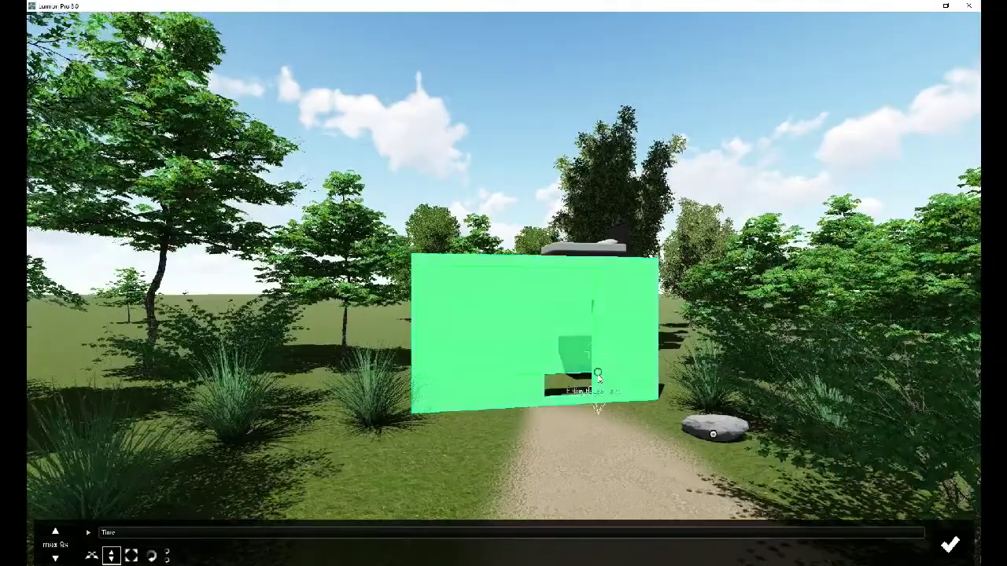
drag(598, 374, 541, 4)
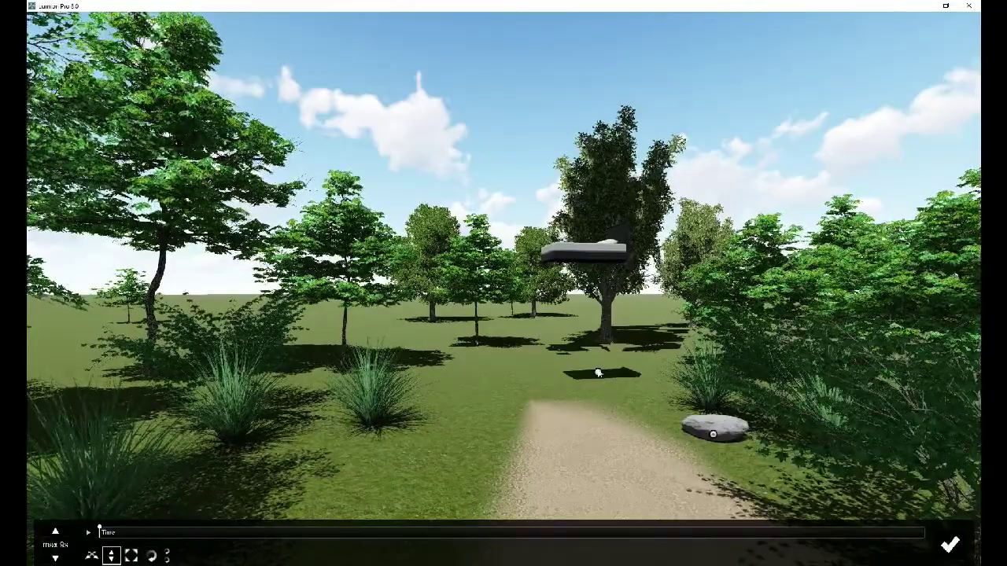
mouse_move(597, 372)
mouse_down()
mouse_move(584, 203)
mouse_move(603, 158)
mouse_up()
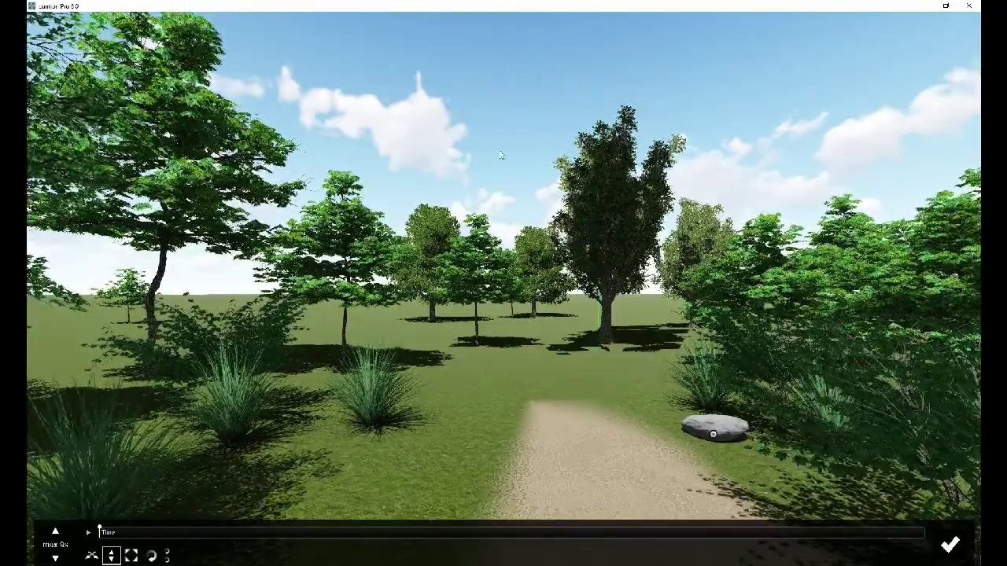
- Fly up to the floating parts and lower the floor piece onto the assembly below
key(shift+1)
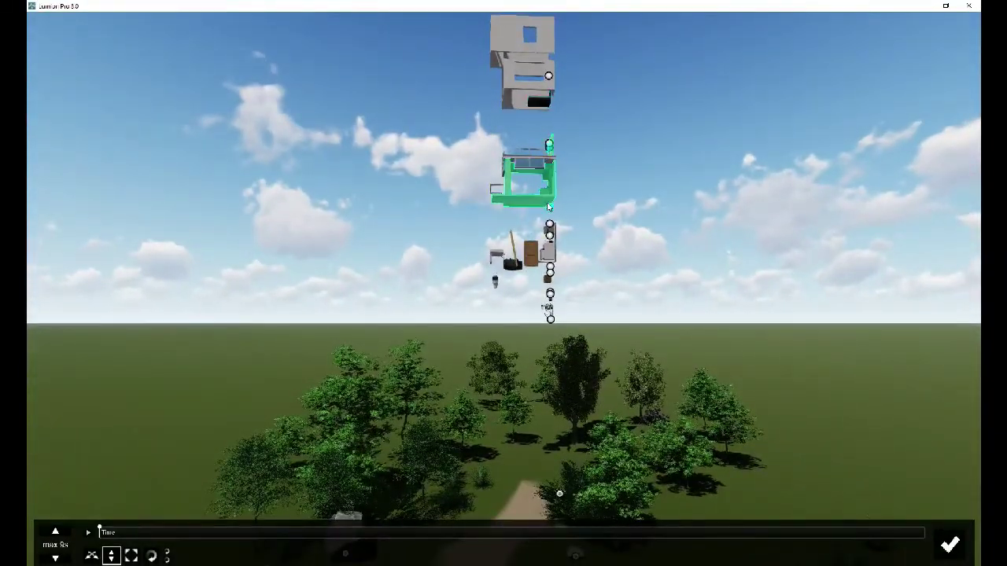
drag(549, 216, 571, 454)
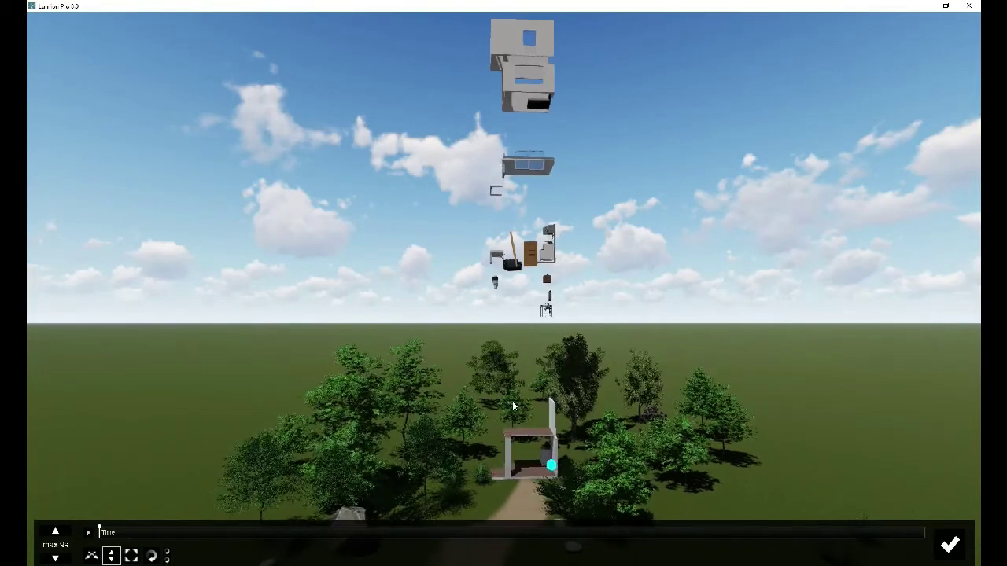
right_drag(530, 336, 530, 337)
scroll(530, 334, up, 5)
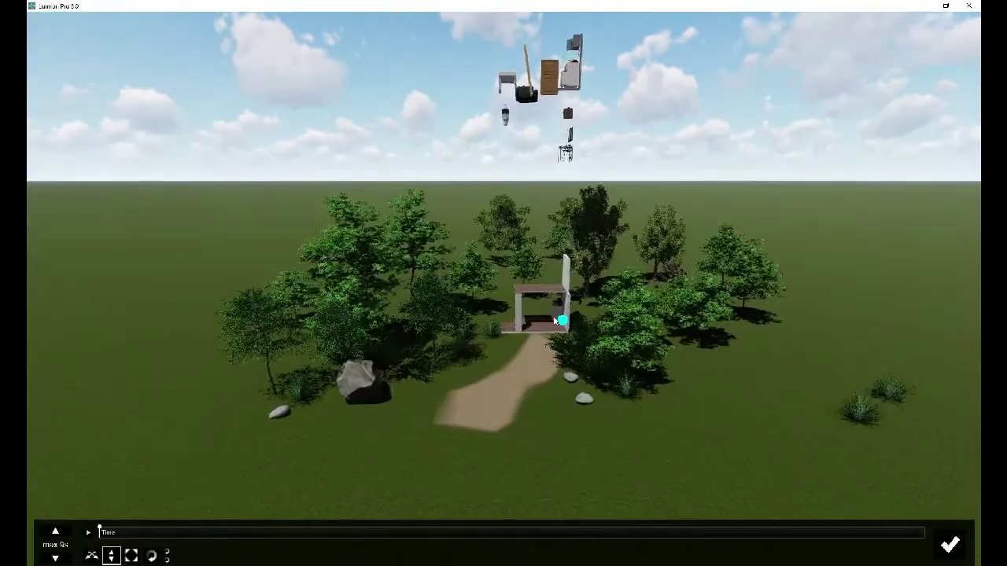
scroll(557, 319, up, 5)
scroll(556, 319, up, 5)
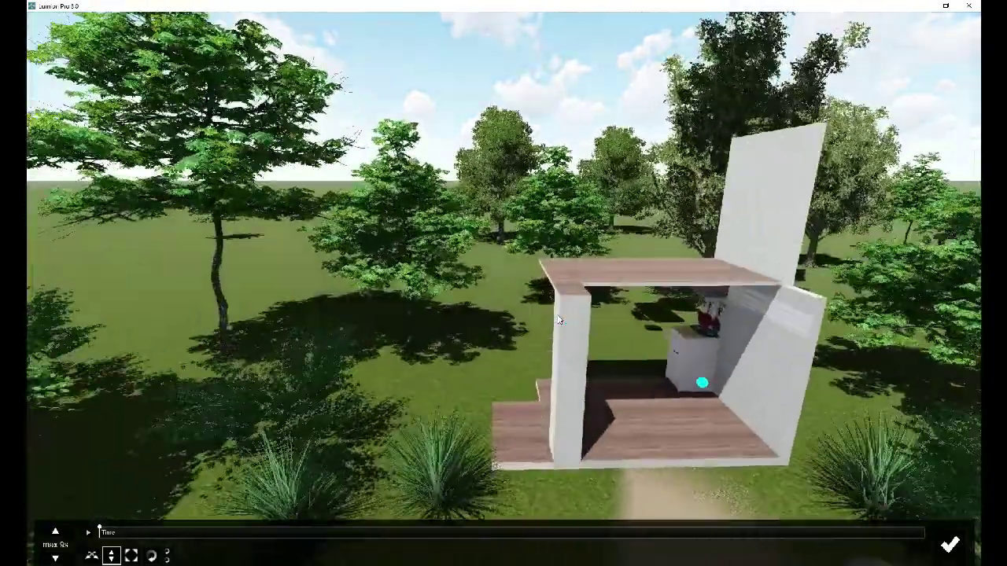
scroll(558, 318, down, 5)
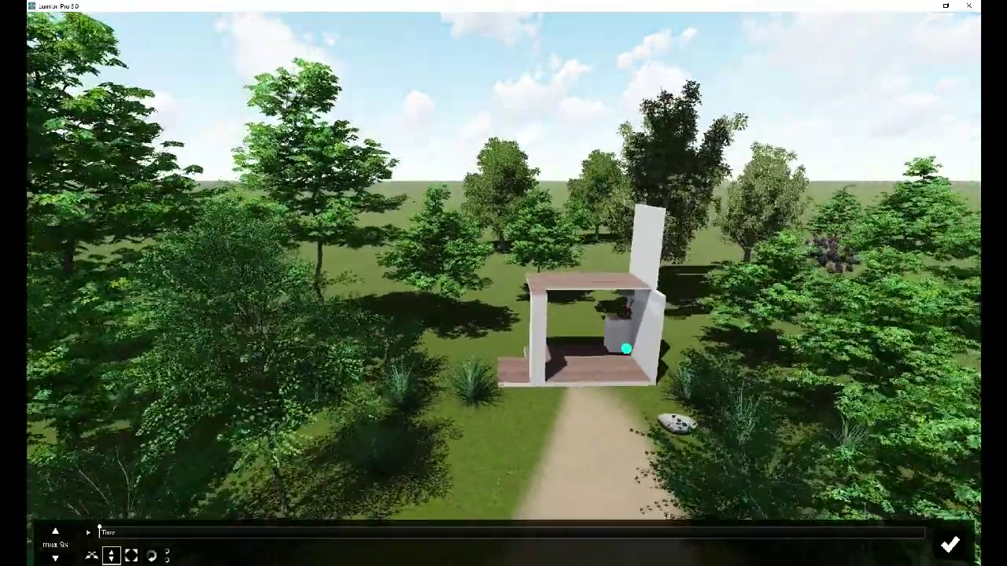
- Bring the floating furniture group down to ground level inside the pavilion
right_drag(558, 318, 557, 318)
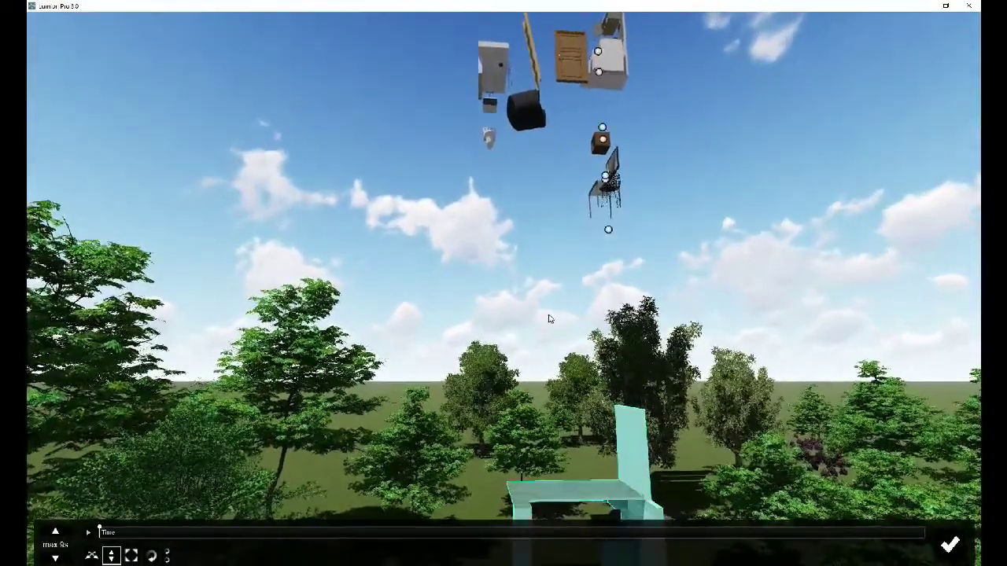
scroll(548, 318, up, 5)
scroll(548, 319, up, 3)
scroll(603, 260, up, 3)
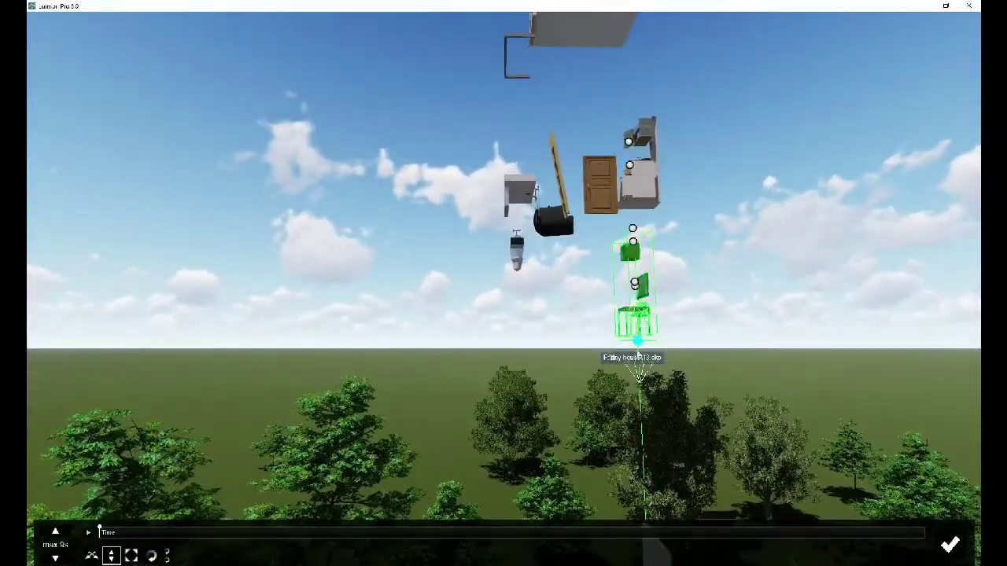
drag(637, 340, 626, 564)
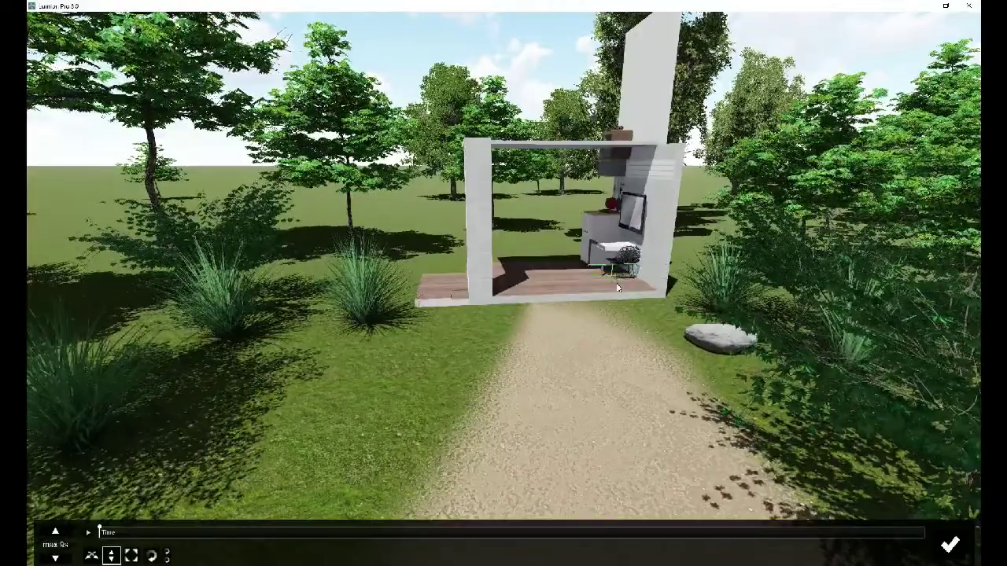
- Settle the furniture into the pavilion, lift the pavilion frame high into the sky, and play the animation
drag(612, 280, 620, 280)
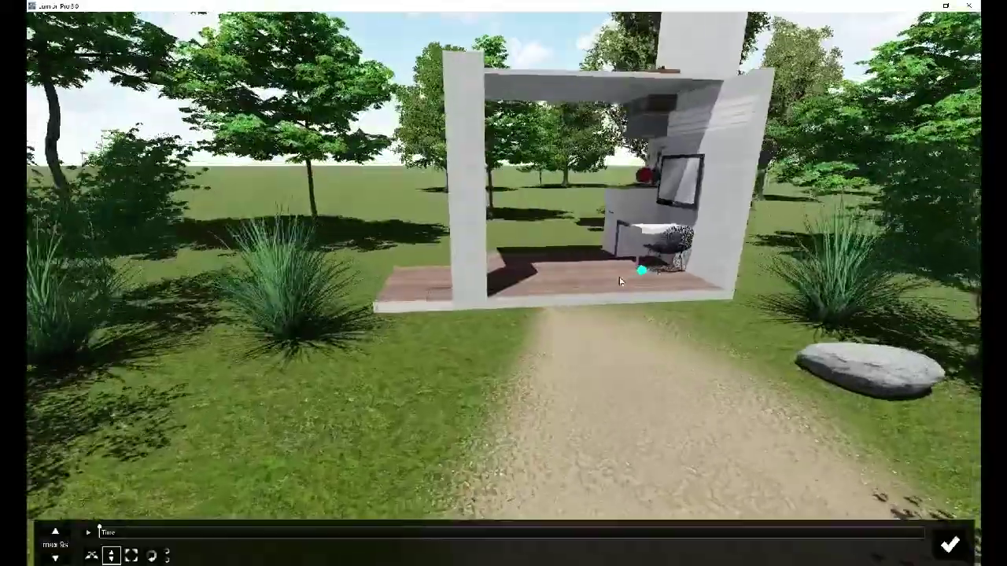
key(s)
key(q)
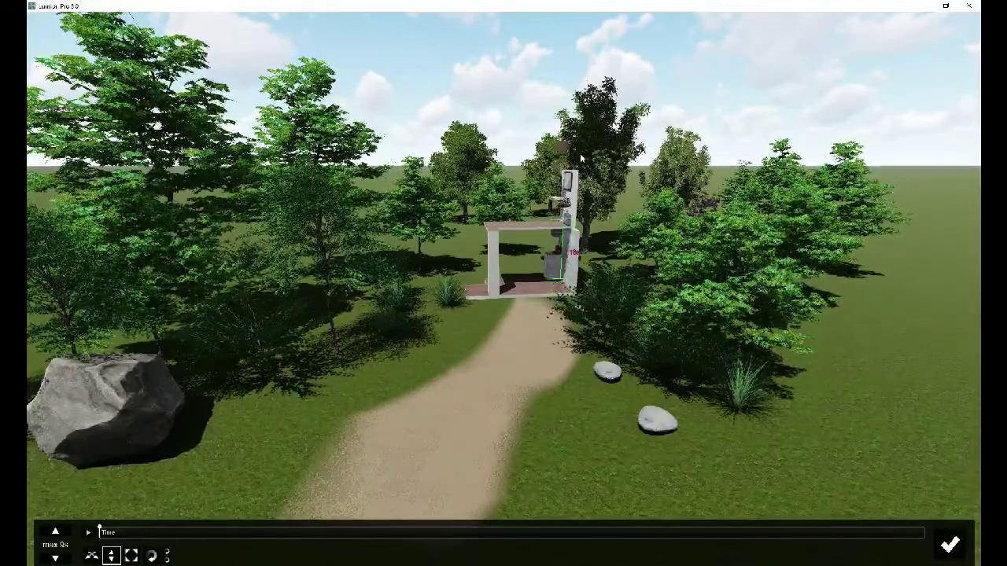
mouse_move(558, 313)
mouse_down()
mouse_move(615, 6)
mouse_move(635, 5)
mouse_up()
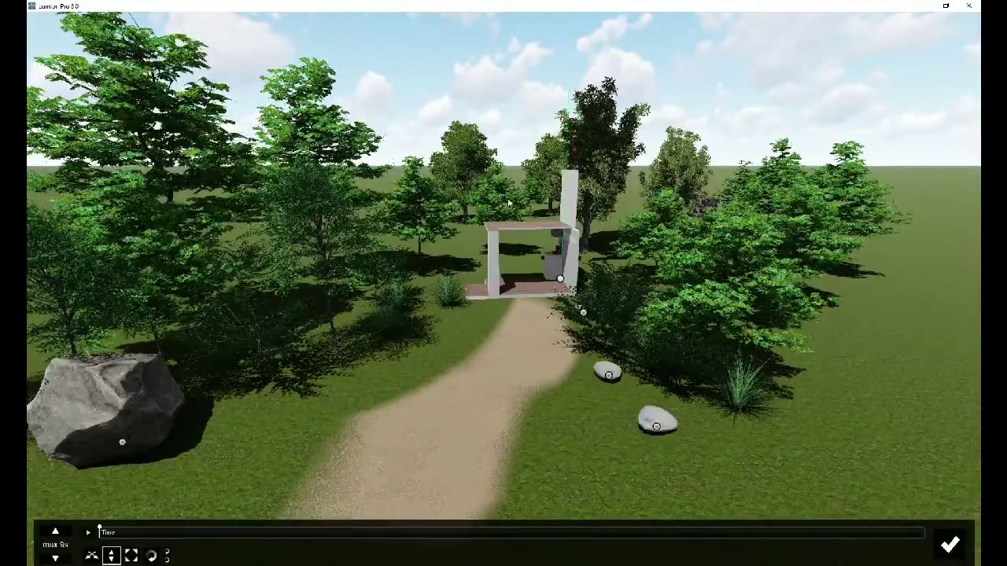
mouse_move(571, 273)
mouse_down()
mouse_move(648, 4)
mouse_move(720, 4)
mouse_up()
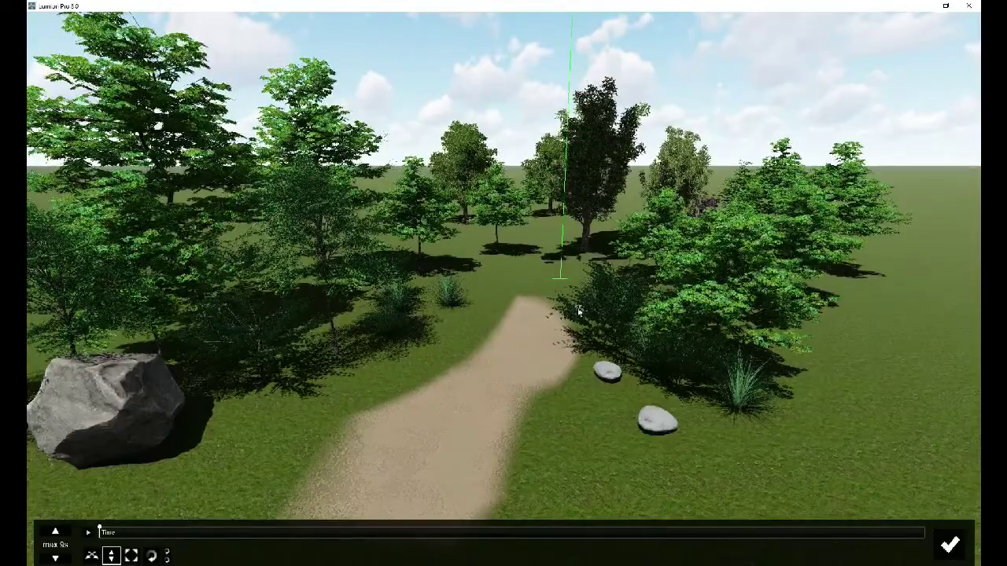
click(88, 534)
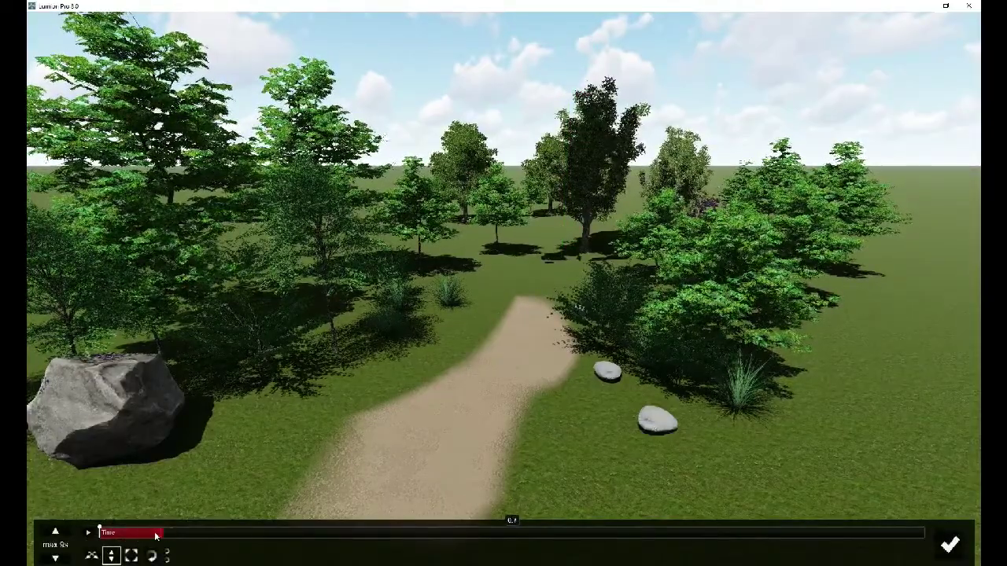
- Drag the floating white pavilion frame down onto the ground at the path's end and fine-tune its spot
scroll(324, 493, down, 5)
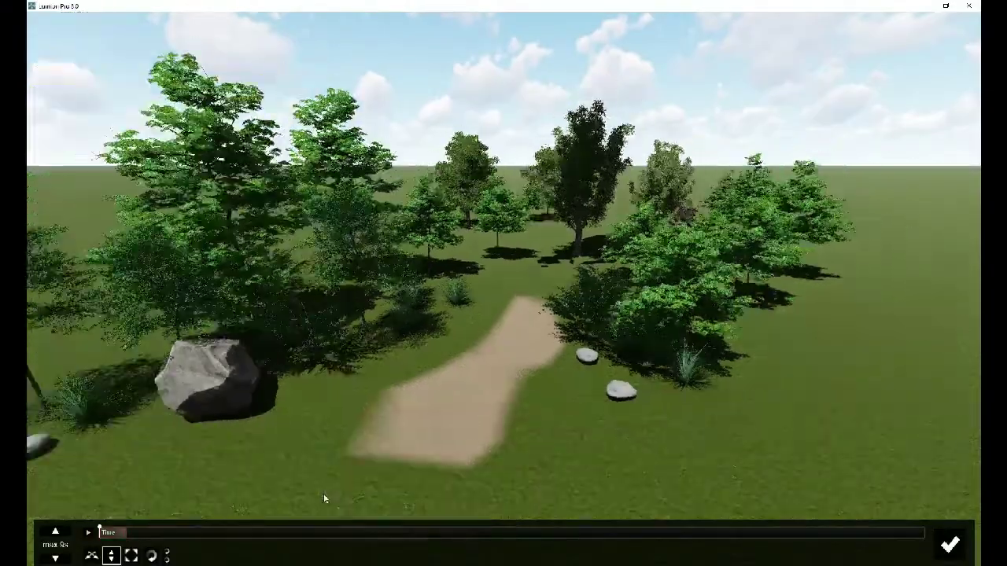
right_drag(352, 461, 344, 409)
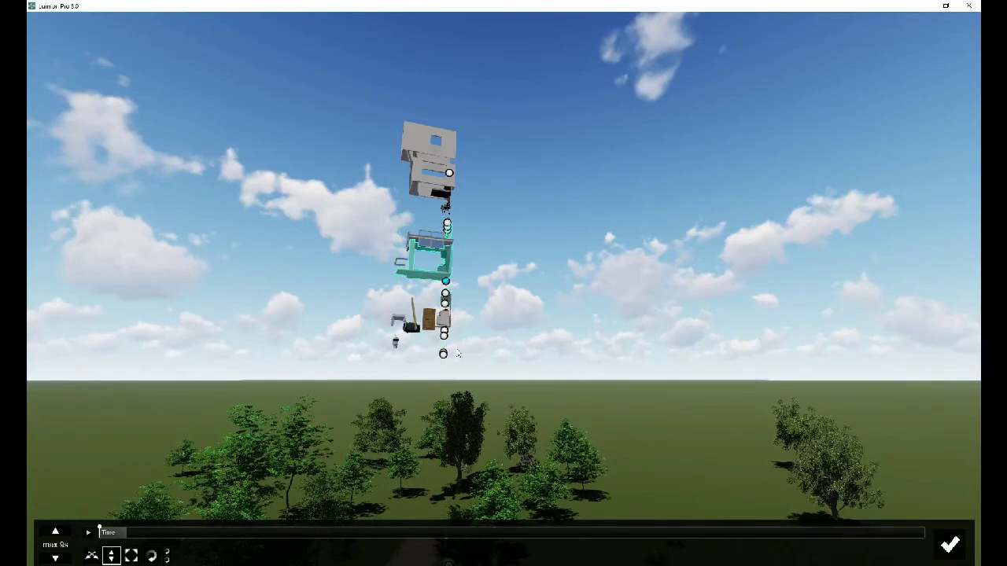
right_drag(468, 407, 477, 410)
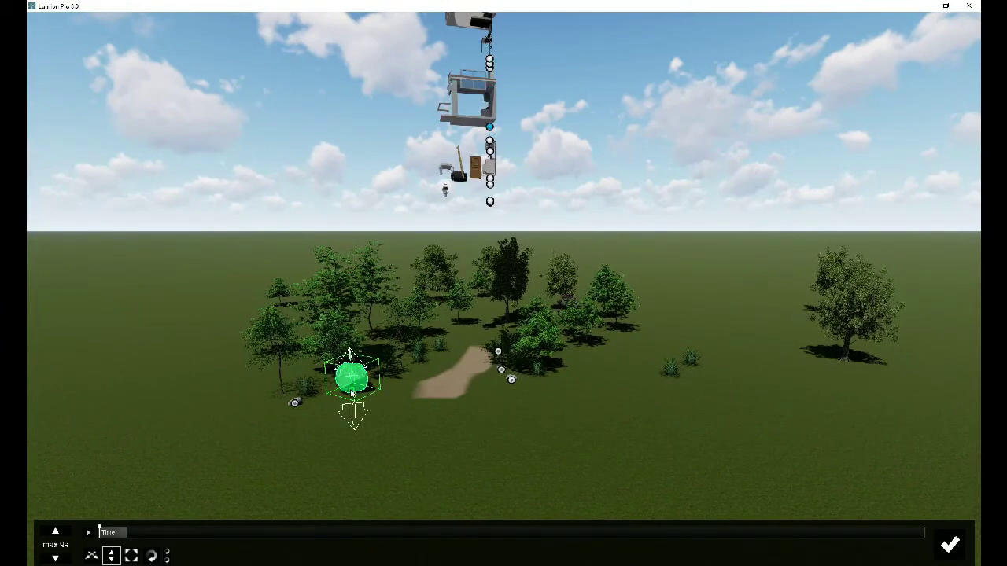
click(490, 125)
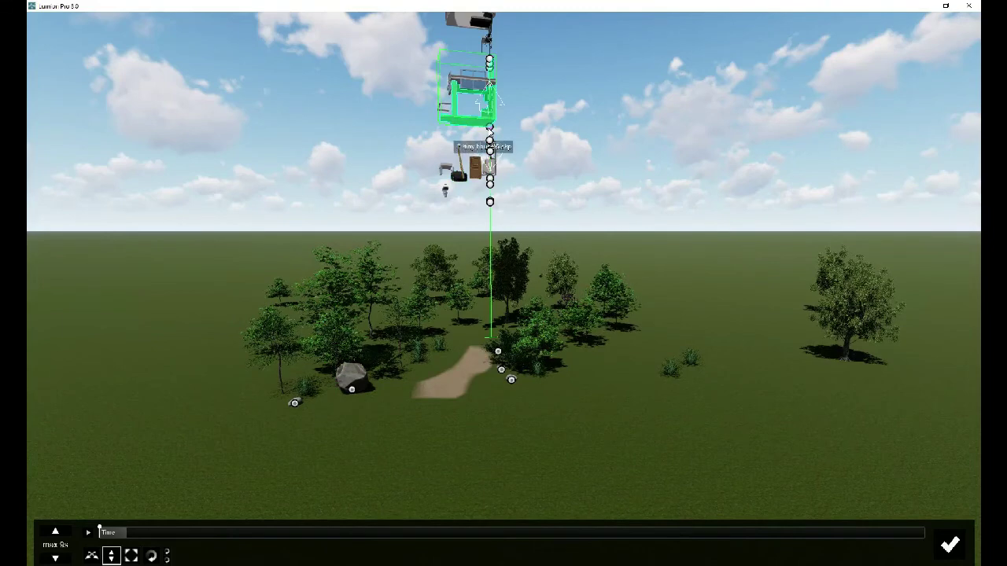
mouse_move(494, 96)
mouse_down()
mouse_move(490, 428)
mouse_move(512, 546)
mouse_up()
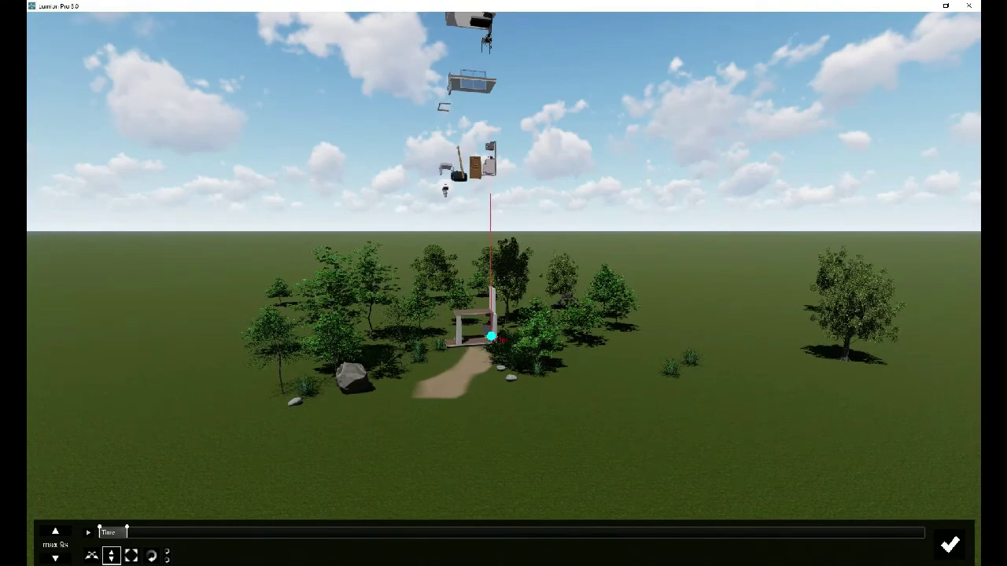
drag(491, 338, 367, 458)
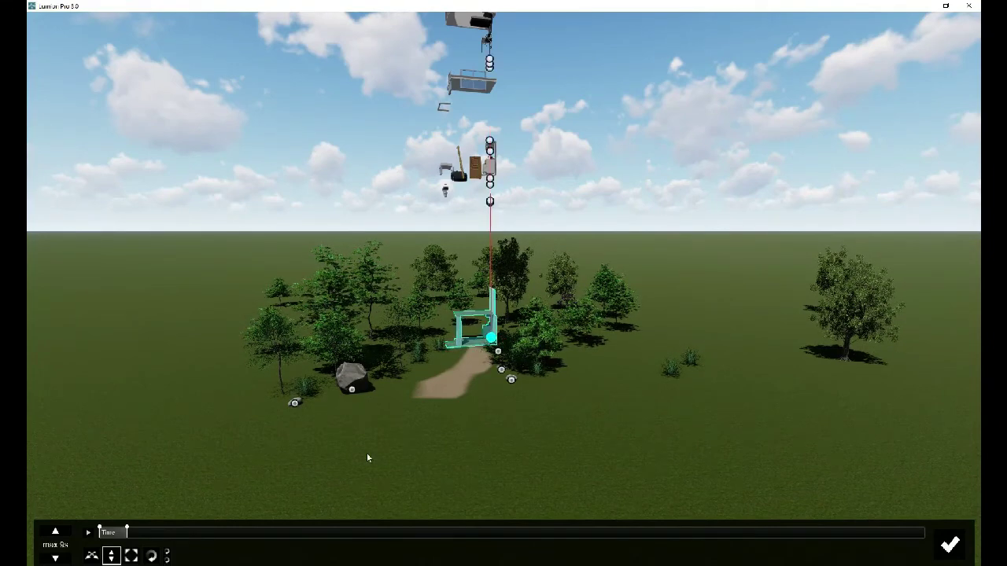
- Stop playback and lower the tall white panel from the sky to stand beside the pavilion frame
click(86, 536)
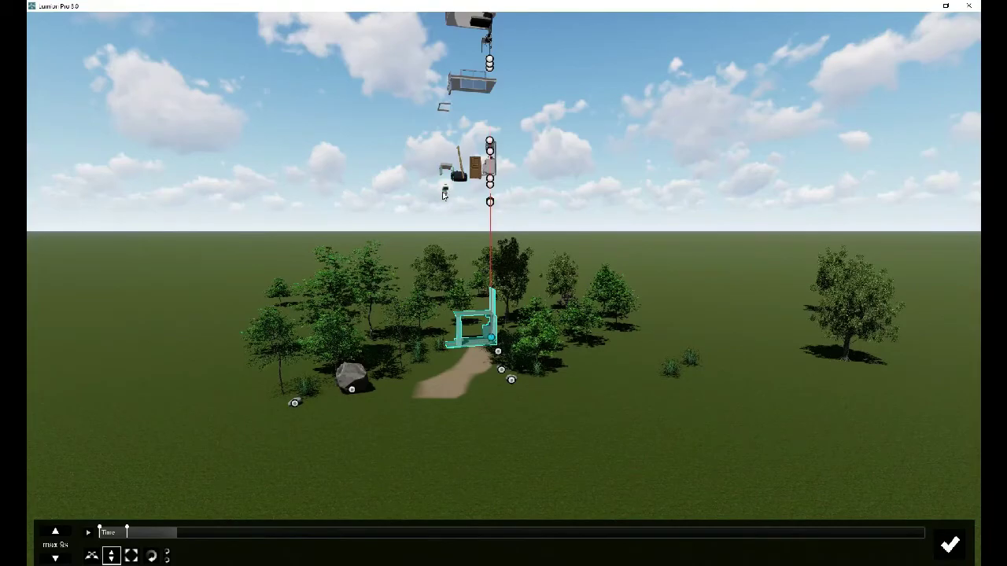
mouse_move(473, 183)
right_down()
mouse_move(473, 142)
mouse_move(491, 285)
right_up()
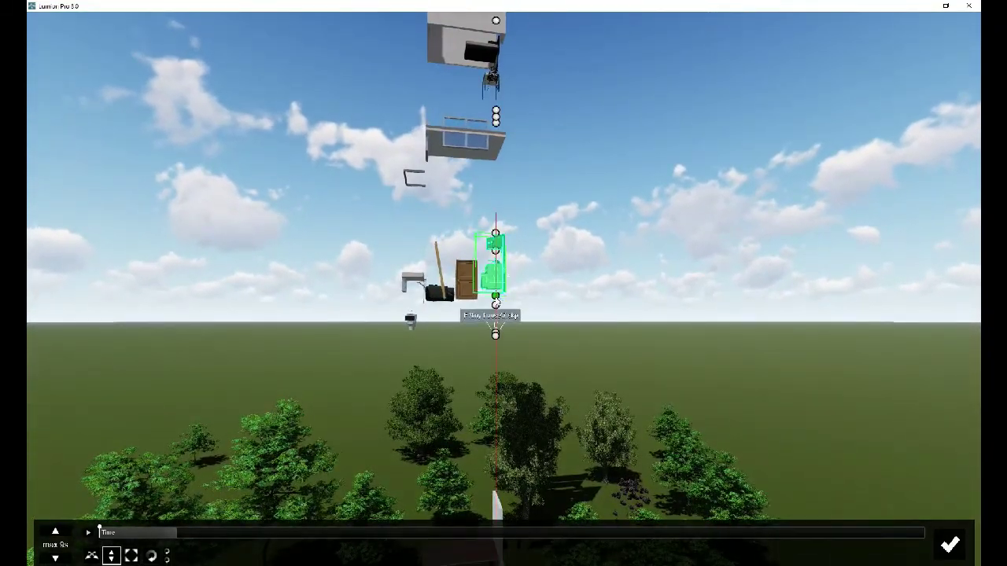
drag(496, 302, 499, 368)
drag(519, 426, 517, 455)
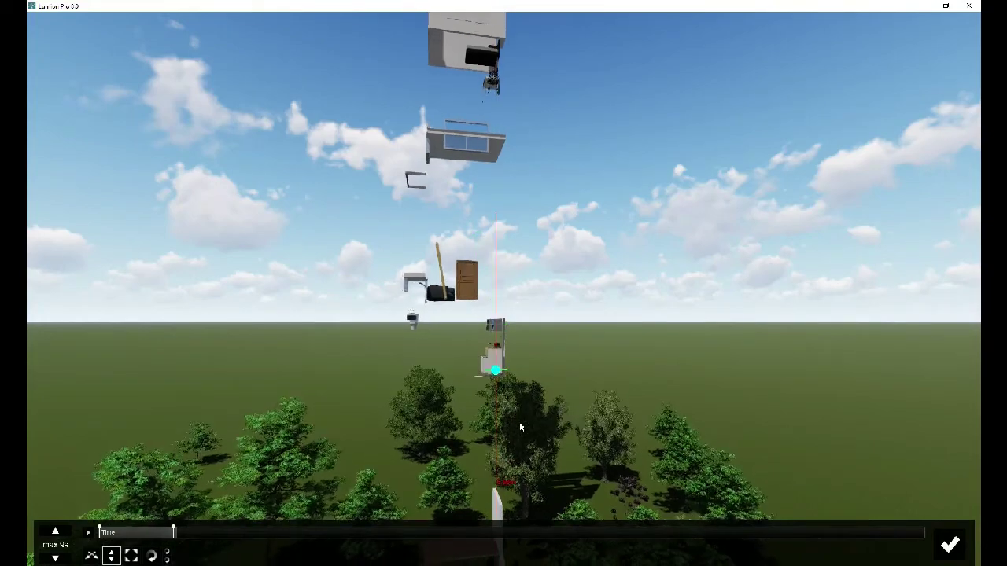
drag(523, 365, 526, 450)
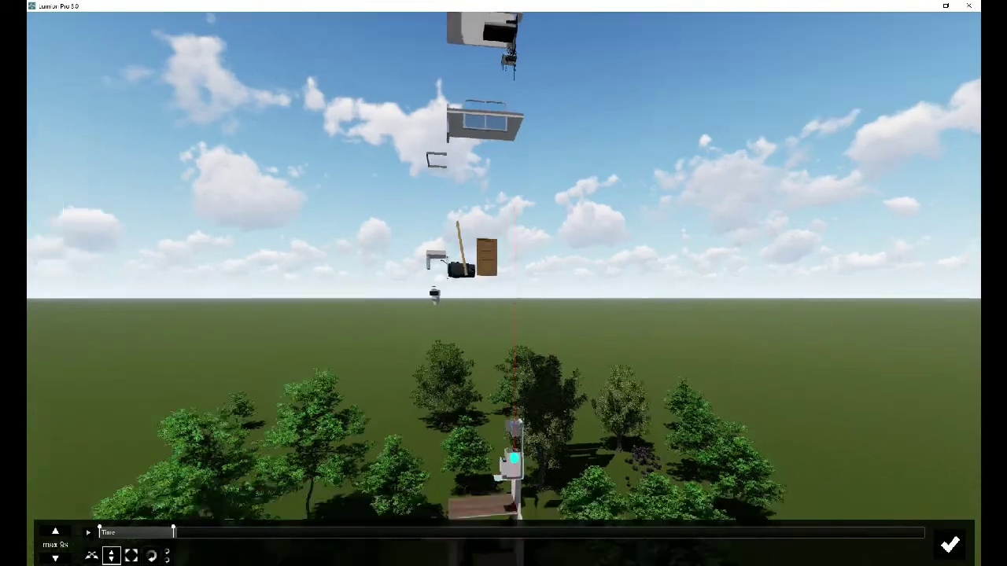
right_drag(526, 450, 633, 247)
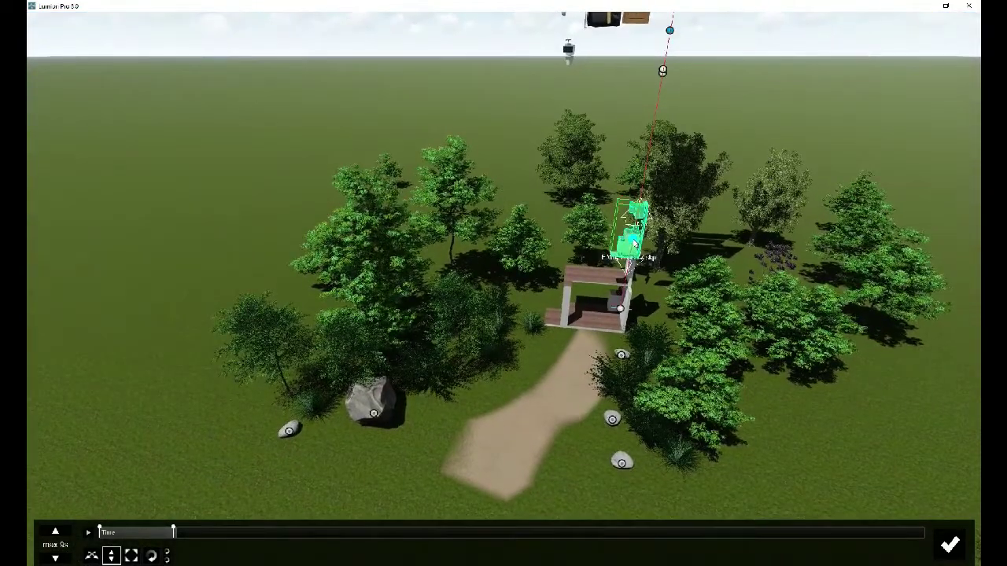
drag(633, 246, 608, 342)
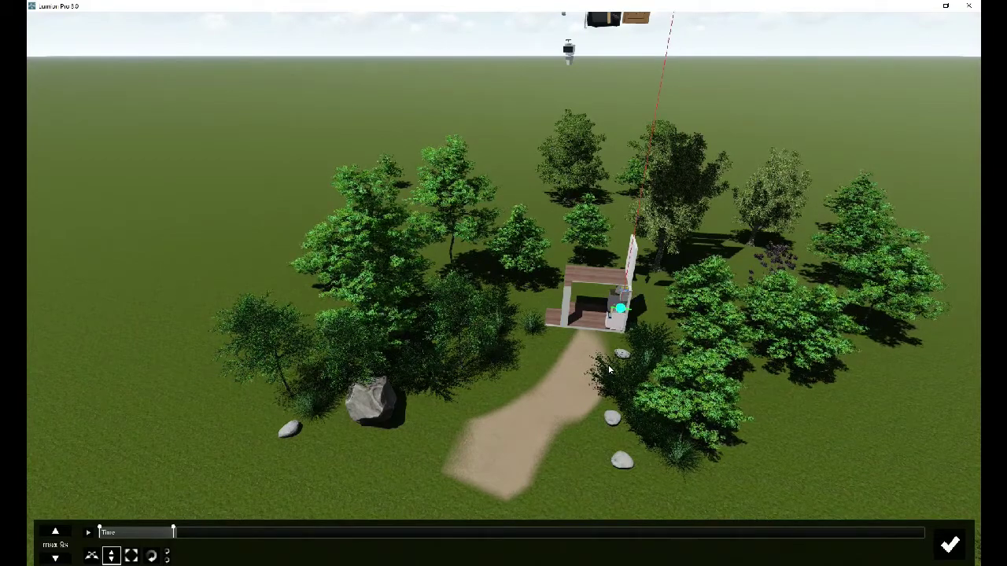
scroll(622, 232, down, 5)
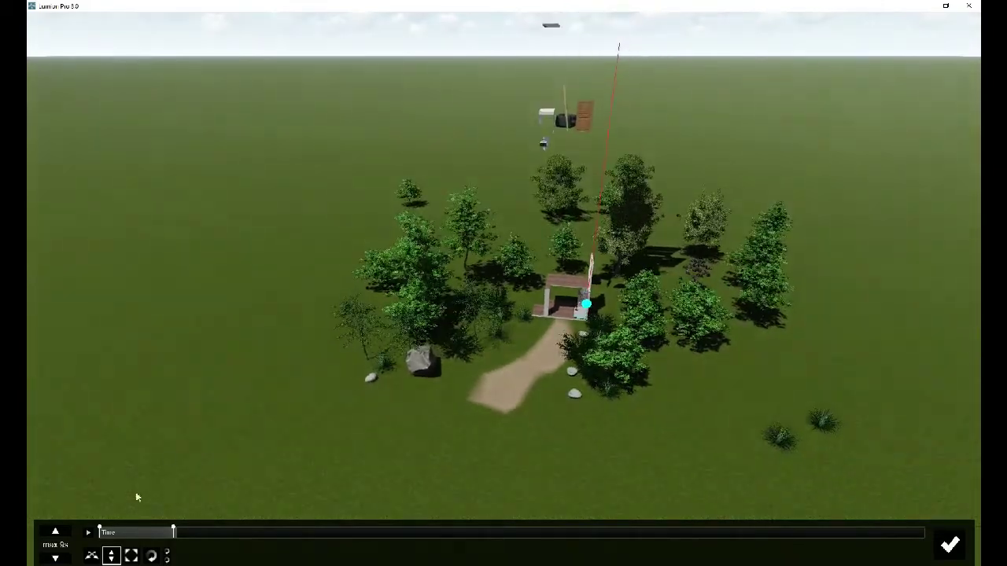
- Play the animation, readjust the floating door's height and move the top house piece to about 17.33m
click(89, 534)
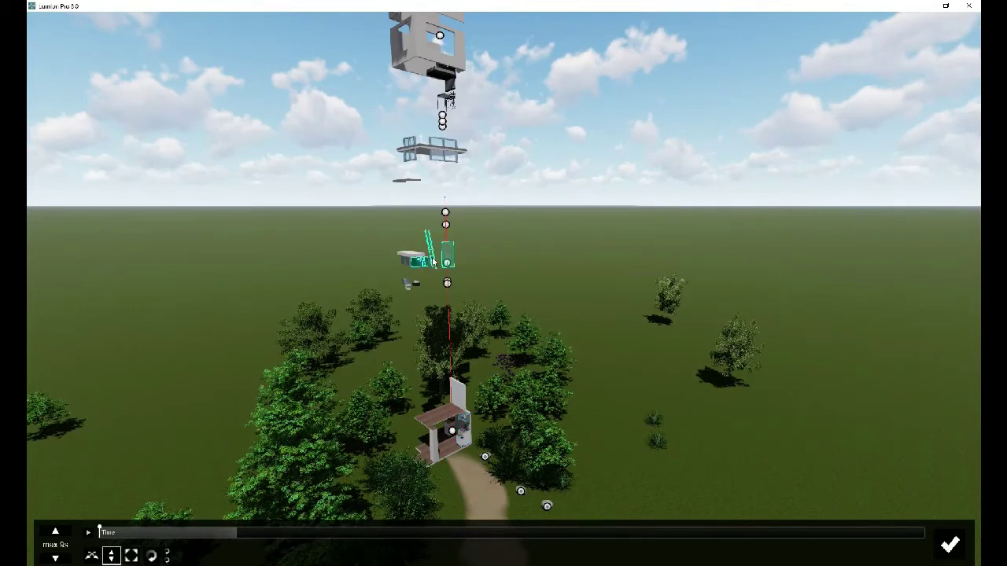
click(445, 286)
drag(445, 286, 451, 330)
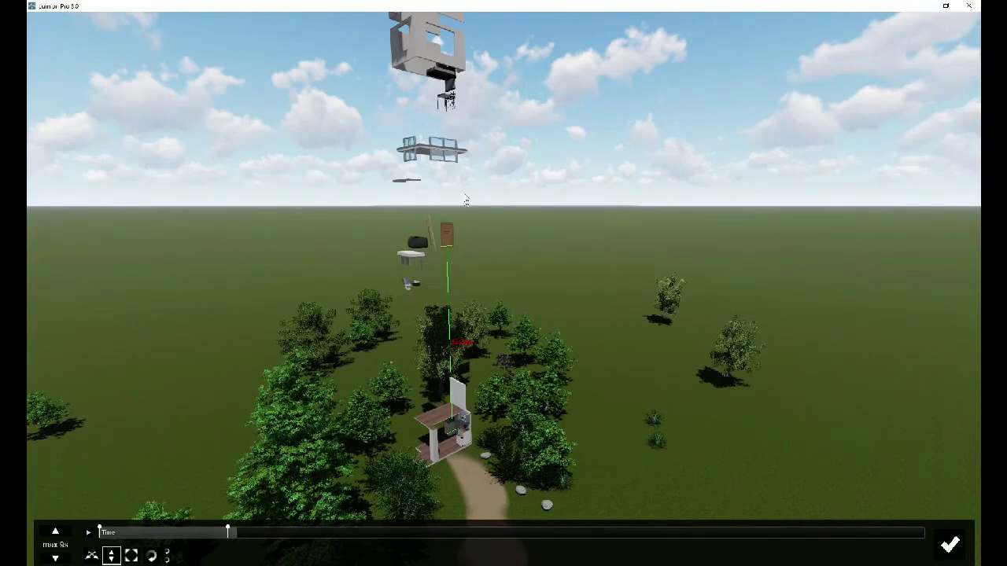
drag(452, 334, 445, 224)
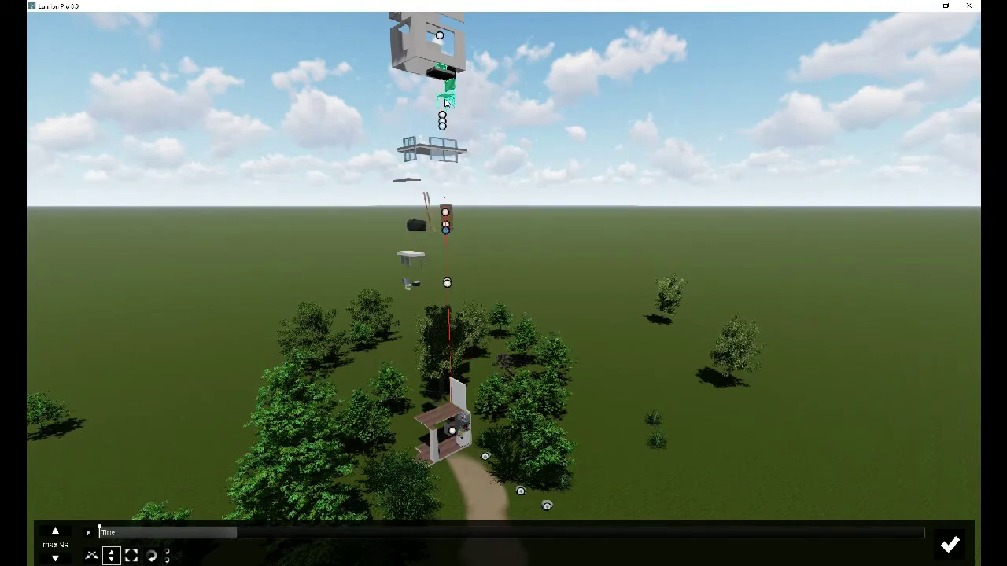
drag(441, 116, 434, 250)
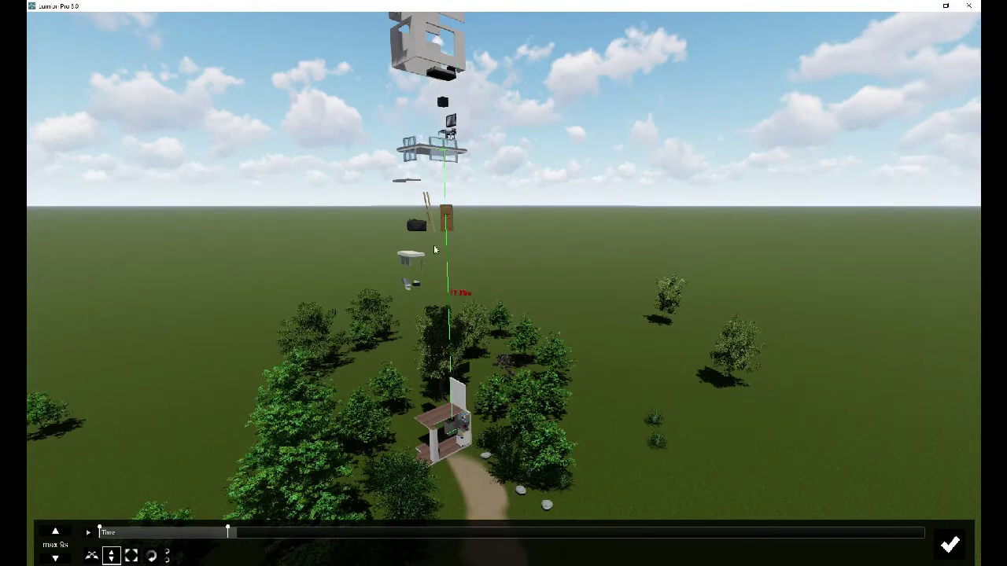
drag(453, 371, 454, 368)
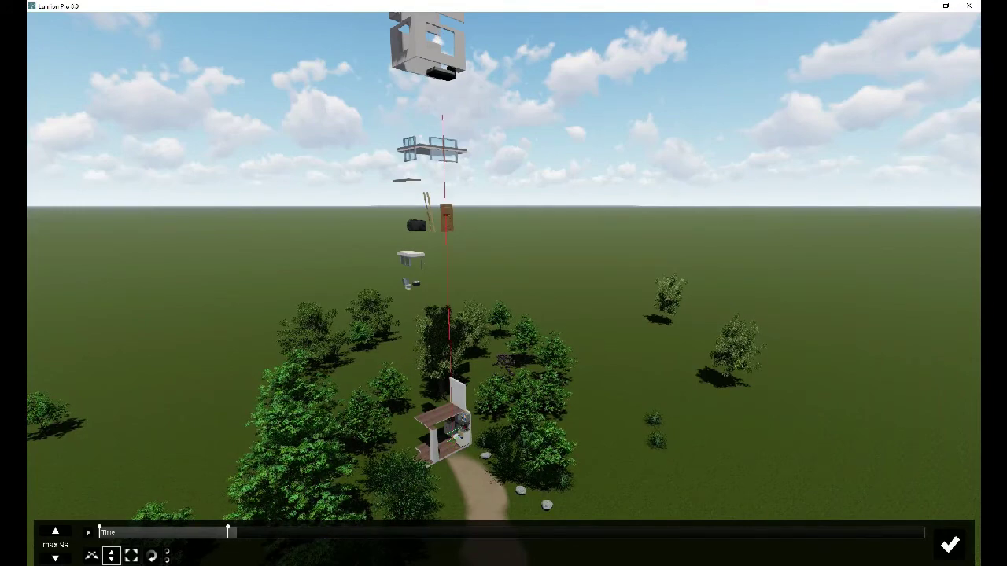
- Bring the camera down onto the deck to view the kitchen cabinets inside the pavilion
right_drag(485, 547, 441, 467)
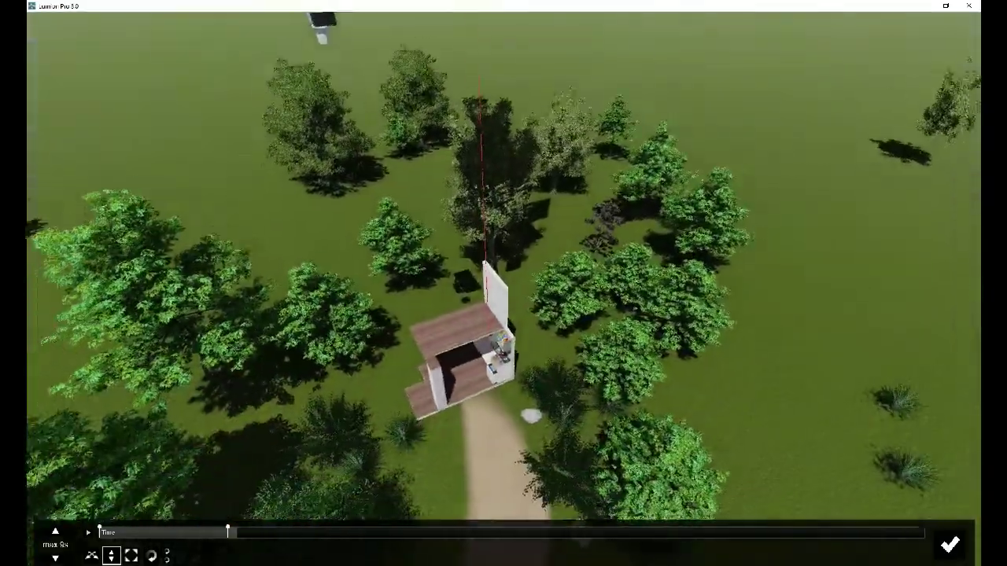
scroll(460, 425, up, 5)
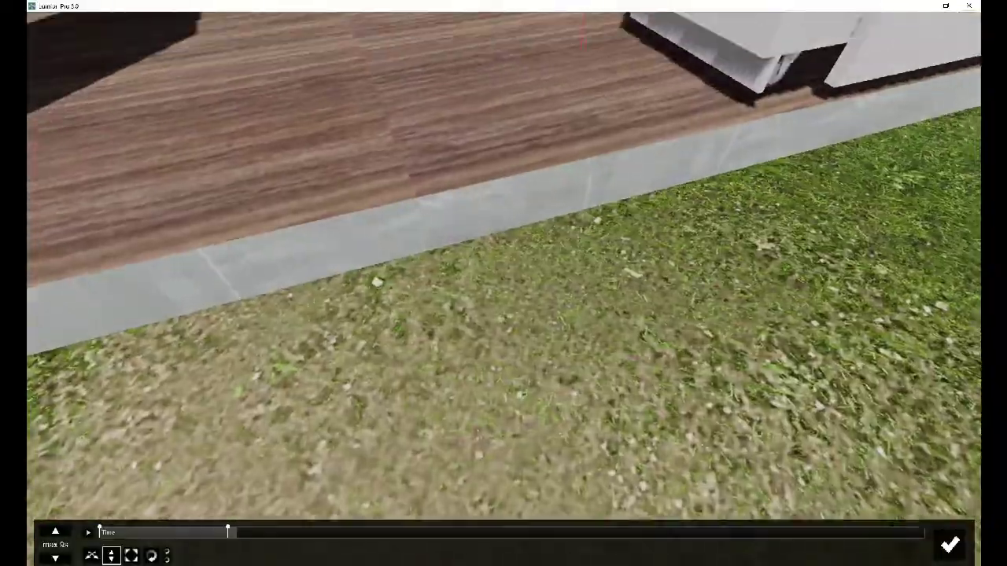
right_drag(483, 393, 482, 338)
scroll(481, 386, down, 5)
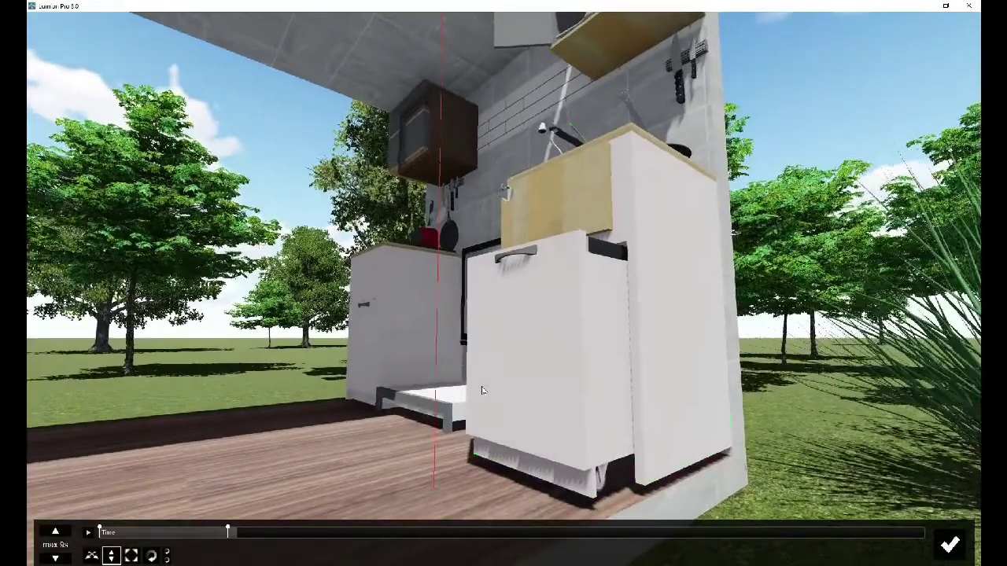
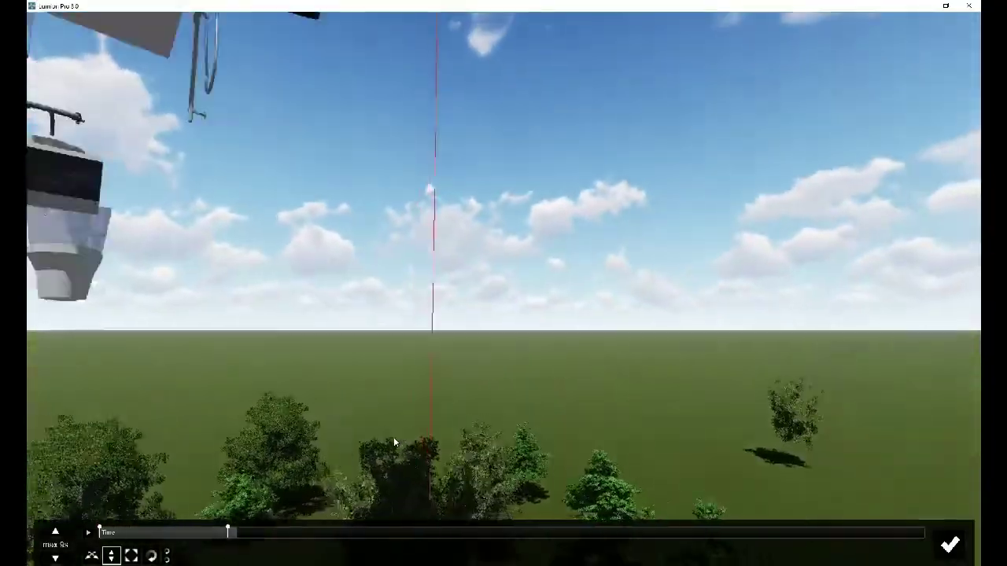
- Preview the animation and select the bed's animation node
click(88, 532)
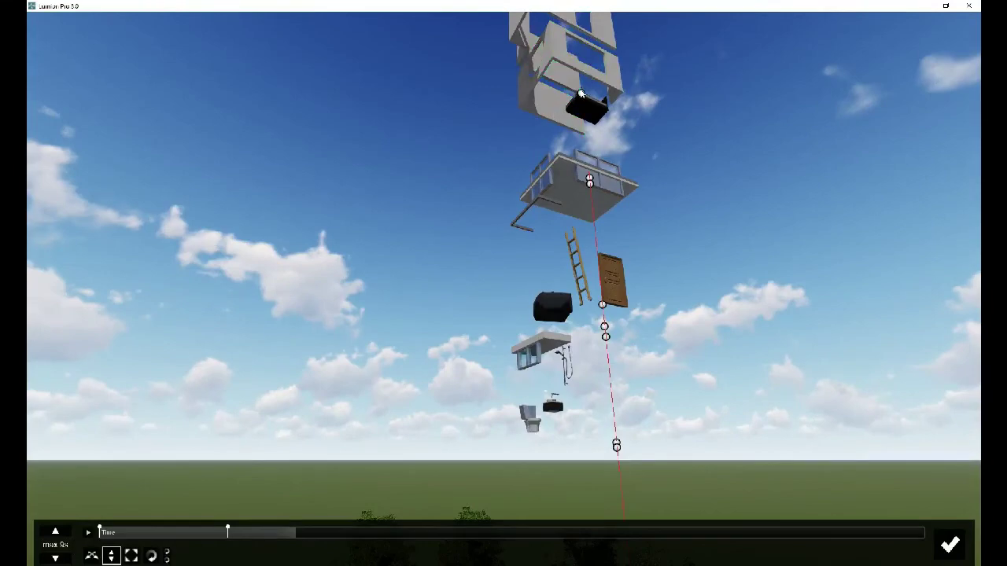
click(580, 94)
click(585, 101)
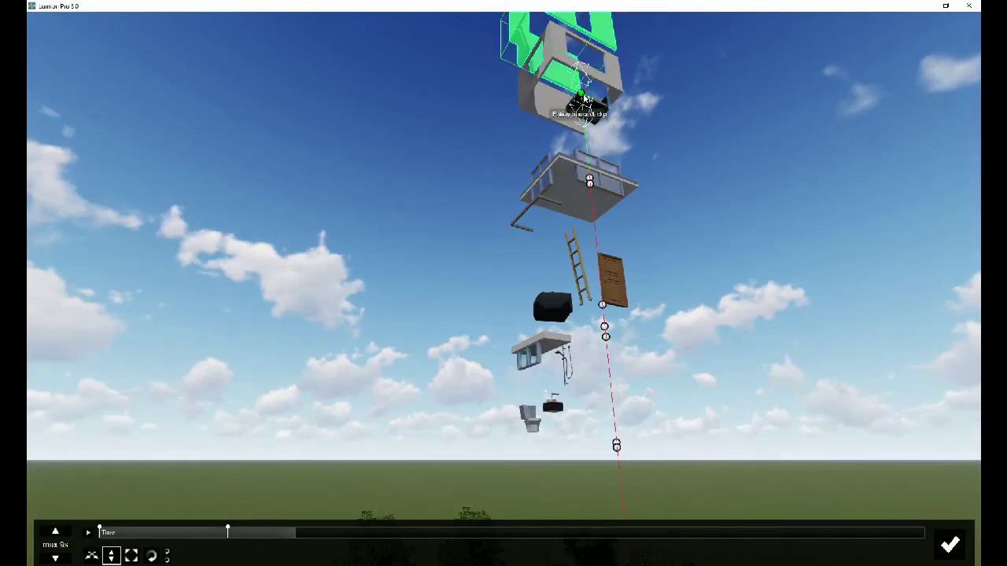
click(586, 105)
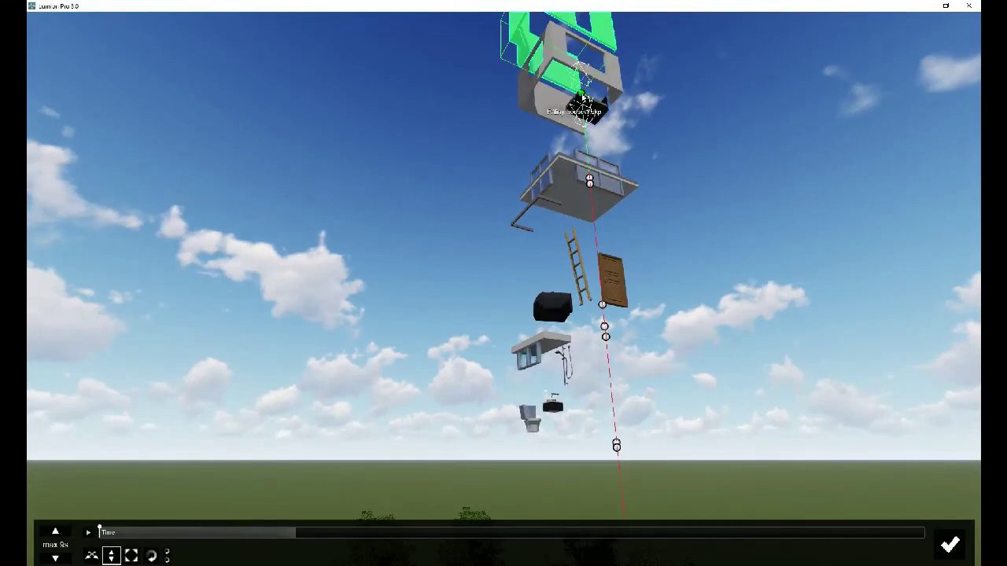
click(589, 182)
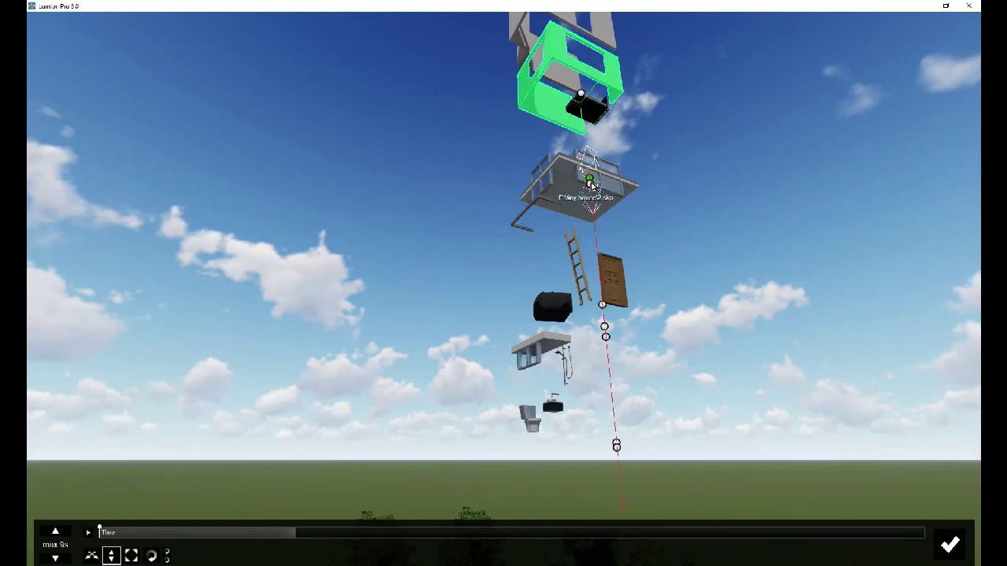
- Drag the bed down its drop path so it lands on the upper floor
drag(594, 342, 612, 470)
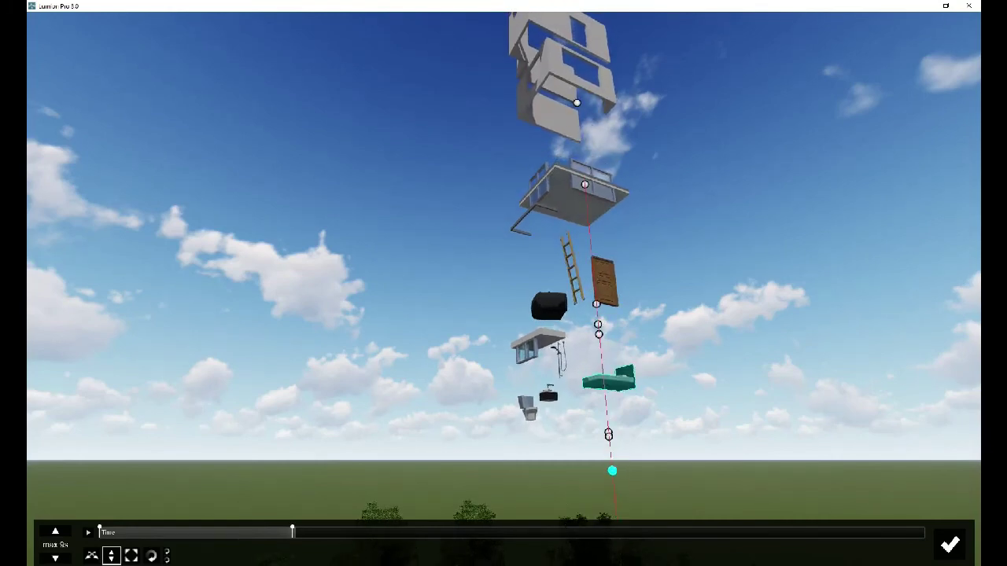
right_drag(612, 470, 752, 138)
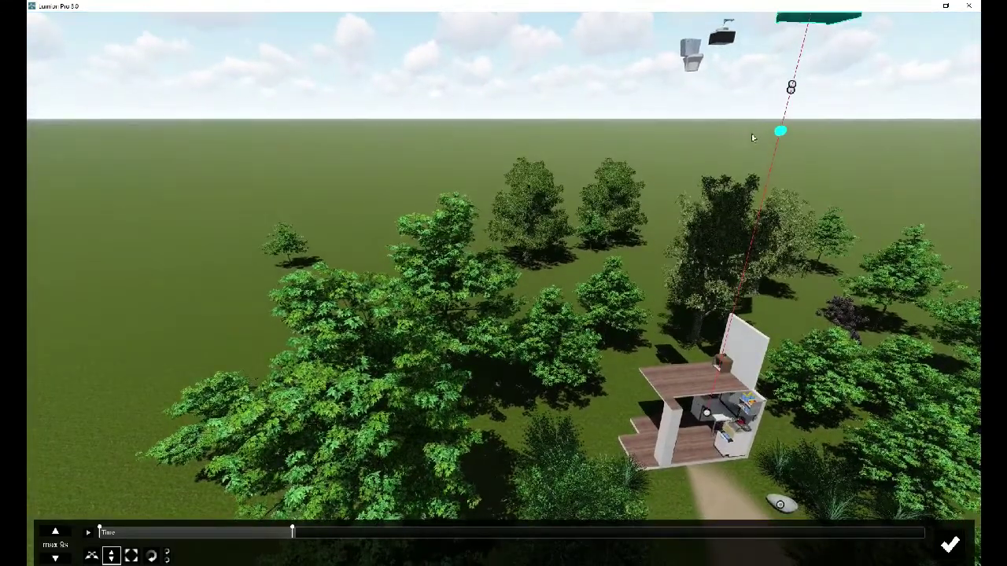
drag(780, 130, 747, 358)
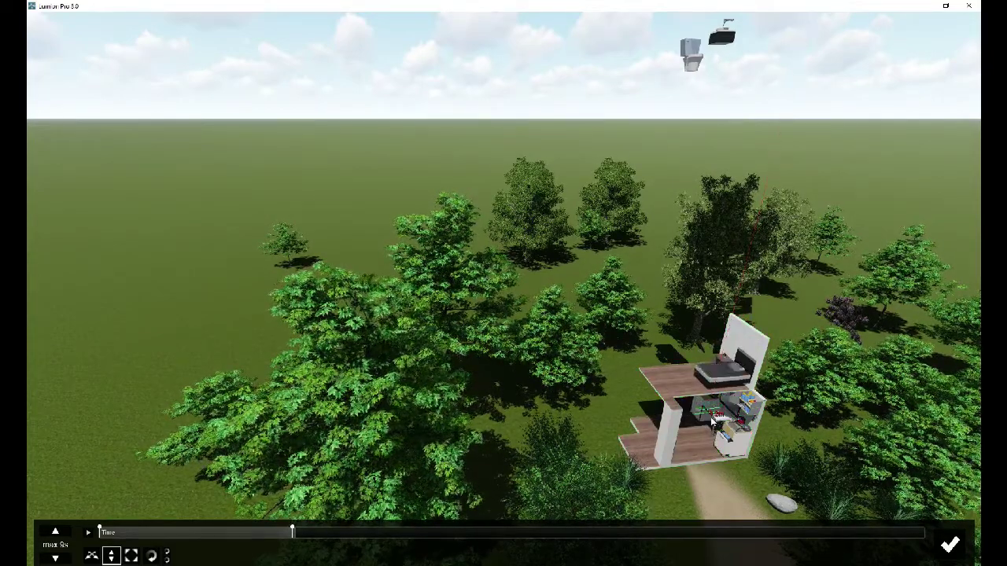
drag(712, 412, 711, 429)
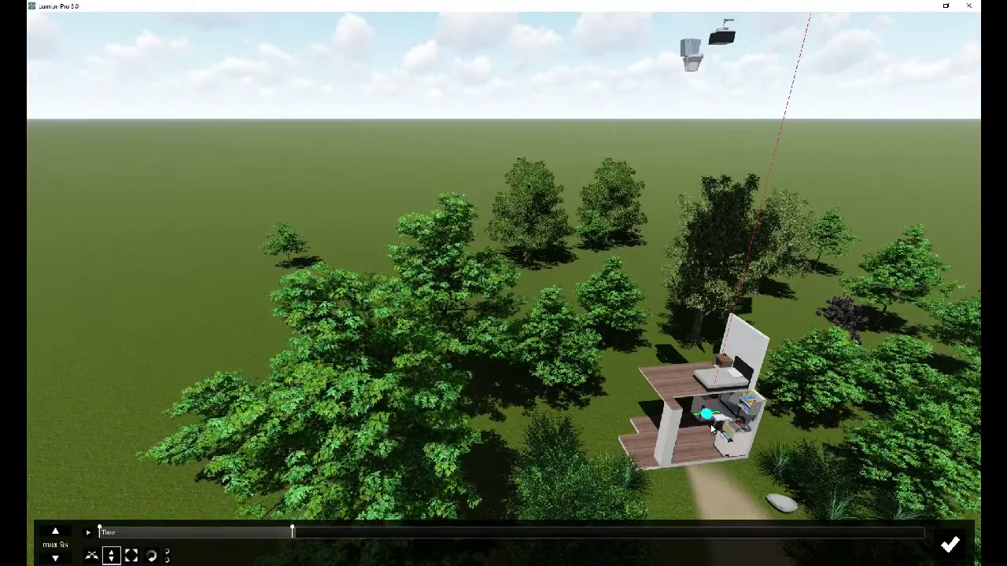
scroll(712, 428, down, 5)
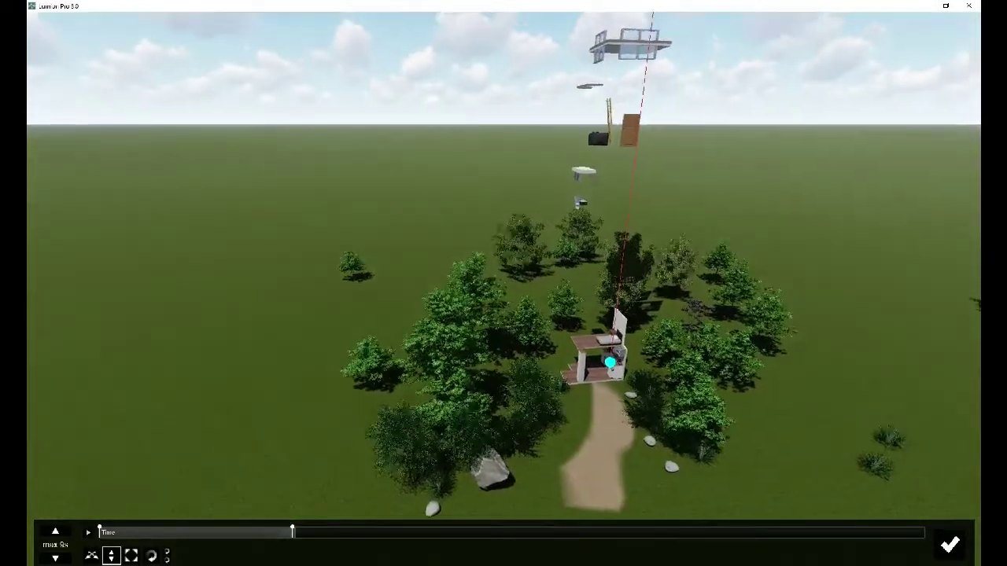
- Drag the top floating wall block down the red drop line onto the house beside the bed
right_drag(711, 429, 667, 328)
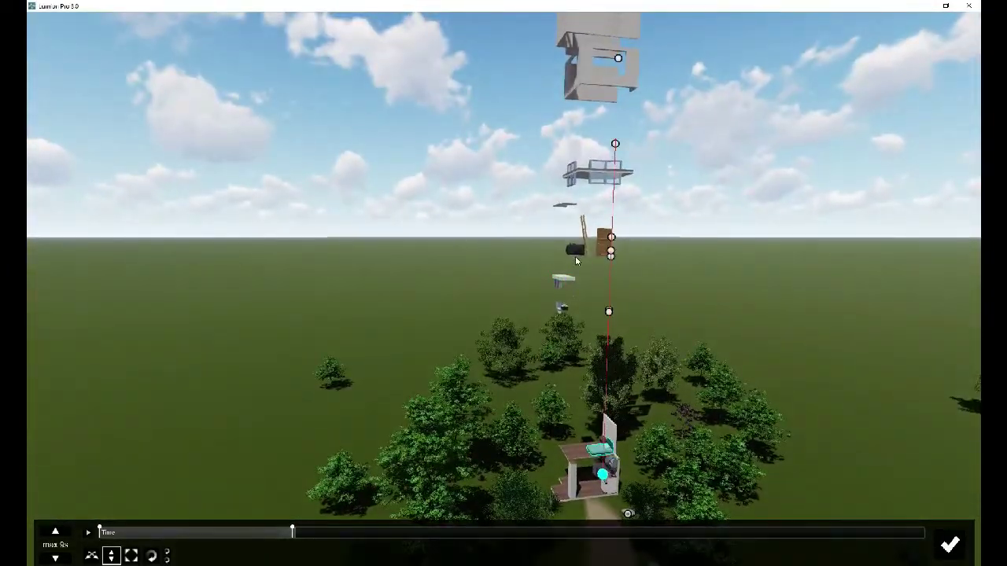
scroll(582, 253, down, 2)
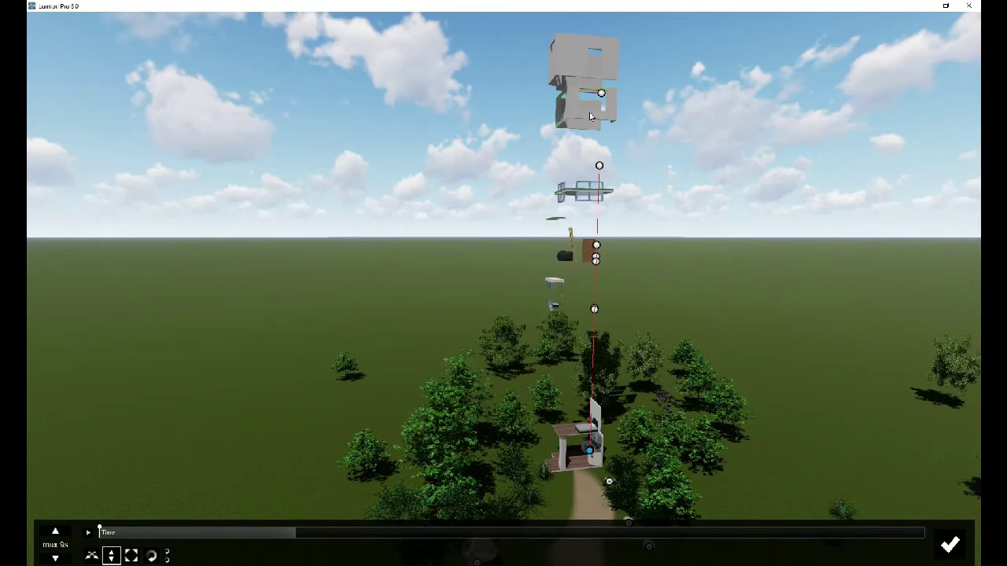
click(600, 95)
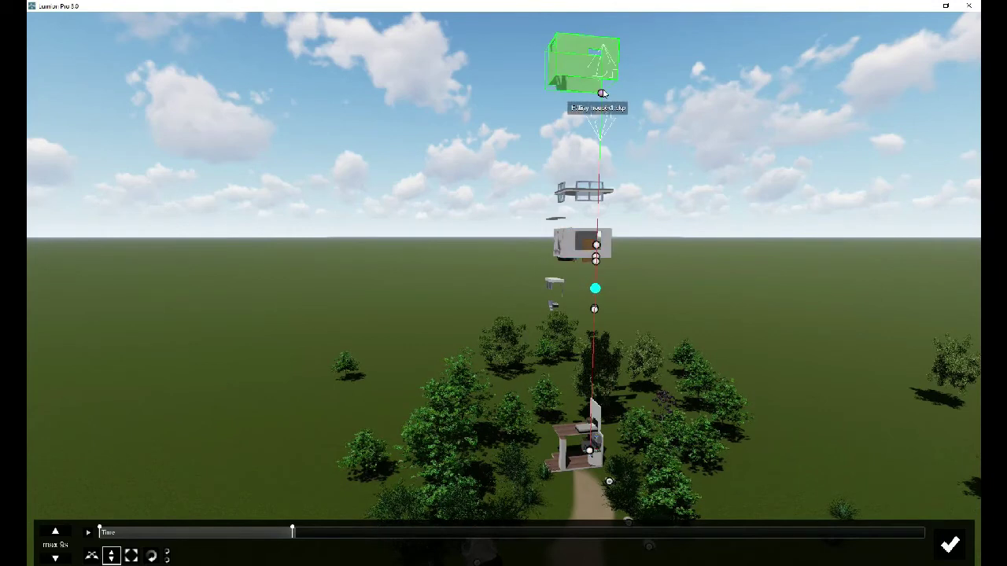
drag(601, 92, 576, 503)
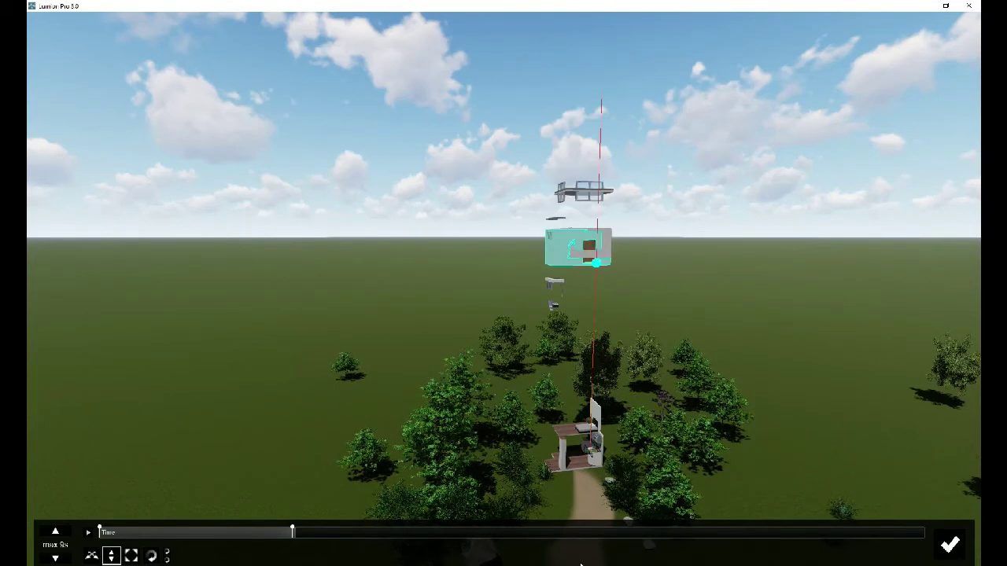
drag(596, 268, 602, 309)
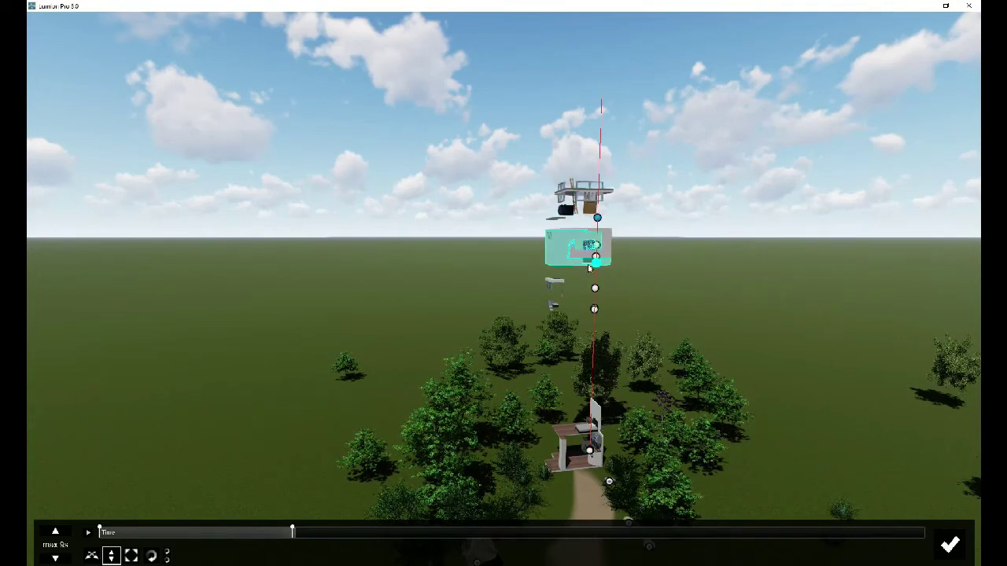
drag(597, 266, 589, 451)
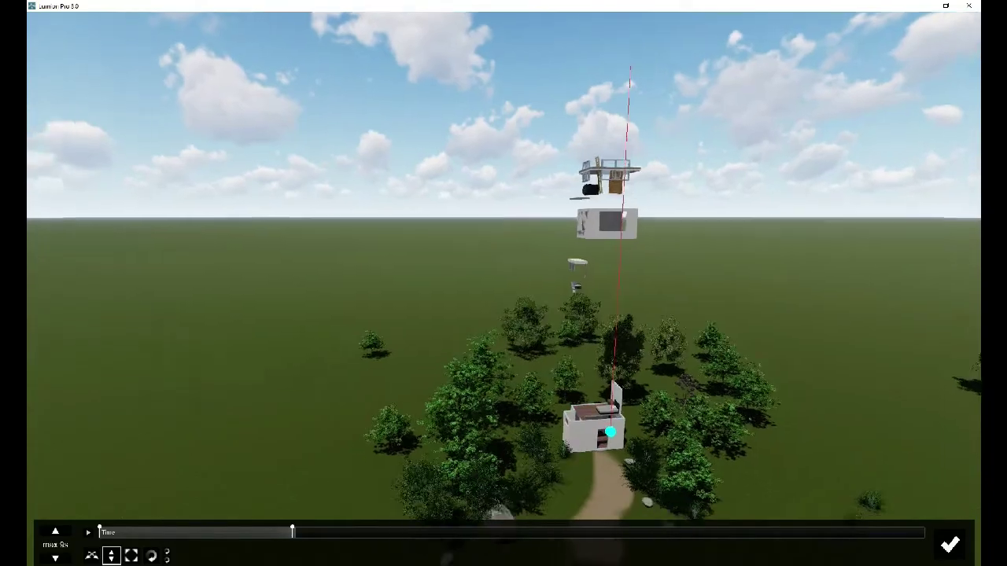
right_drag(590, 451, 470, 395)
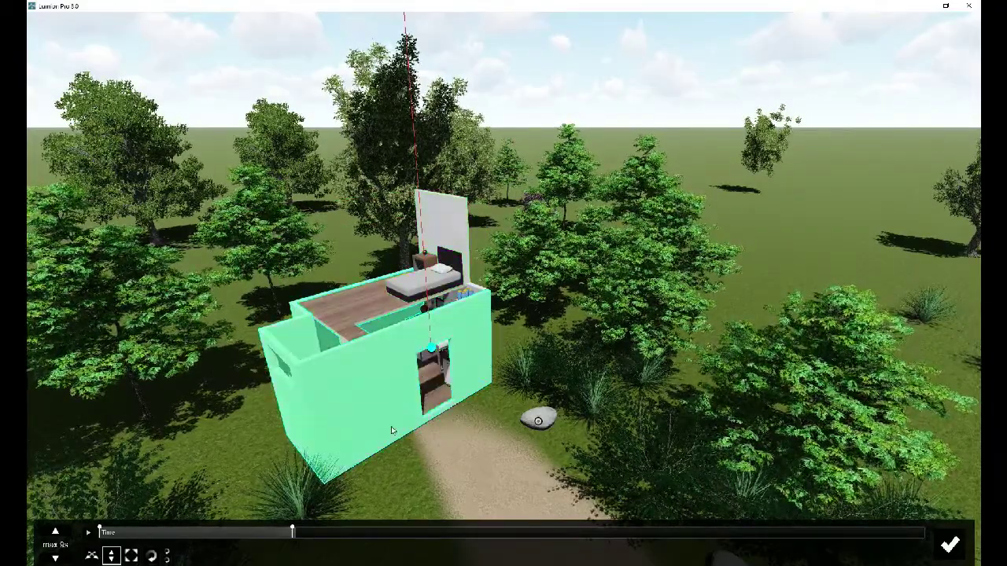
- Bring the house wall and doorway into view and select the house6.skp node
scroll(393, 393, up, 5)
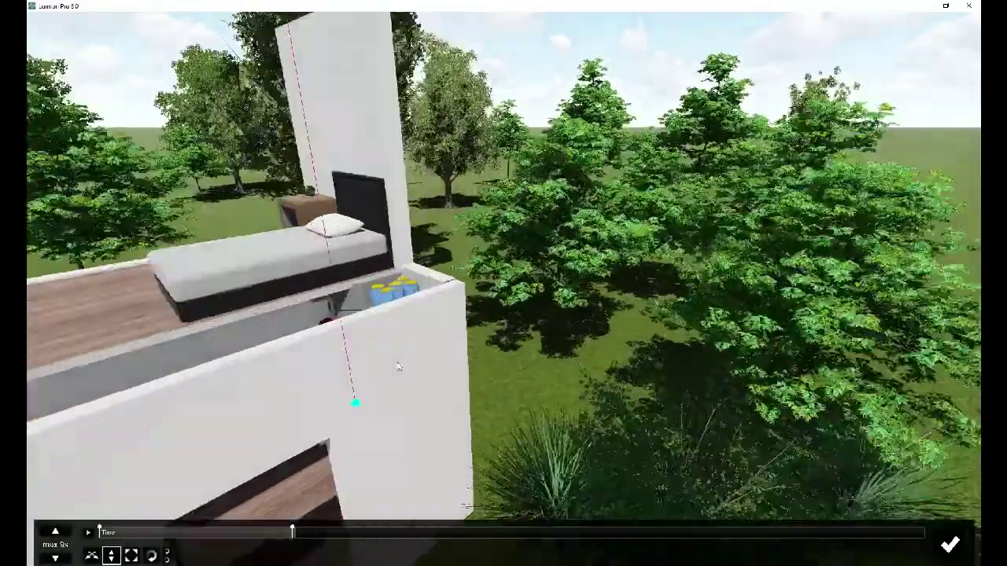
scroll(398, 366, up, 5)
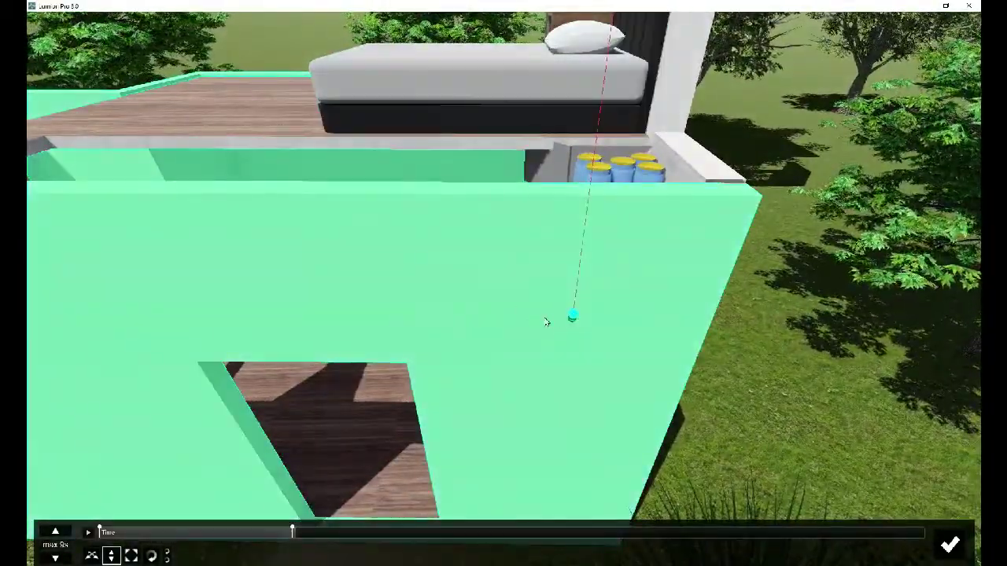
right_drag(546, 323, 551, 284)
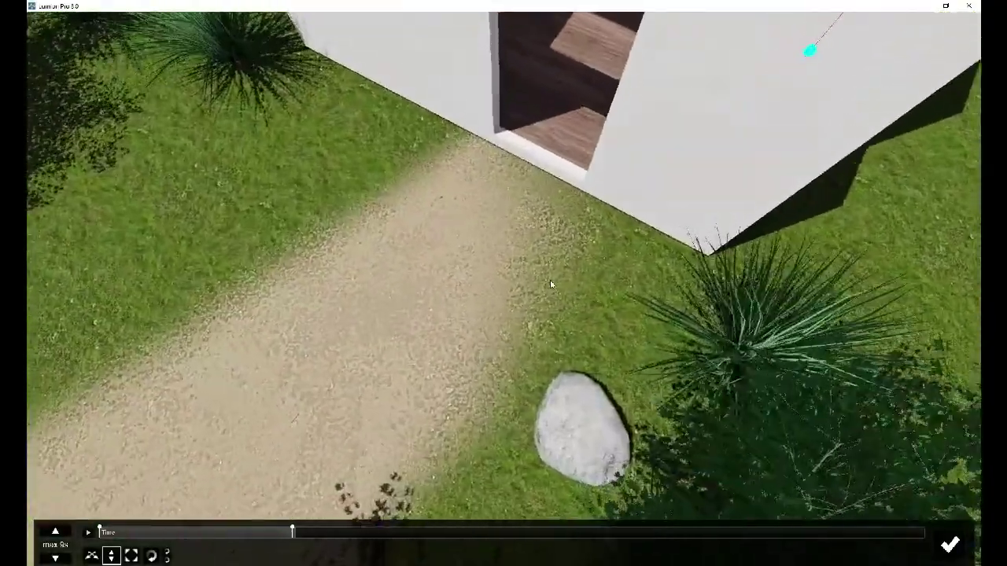
right_drag(540, 236, 543, 330)
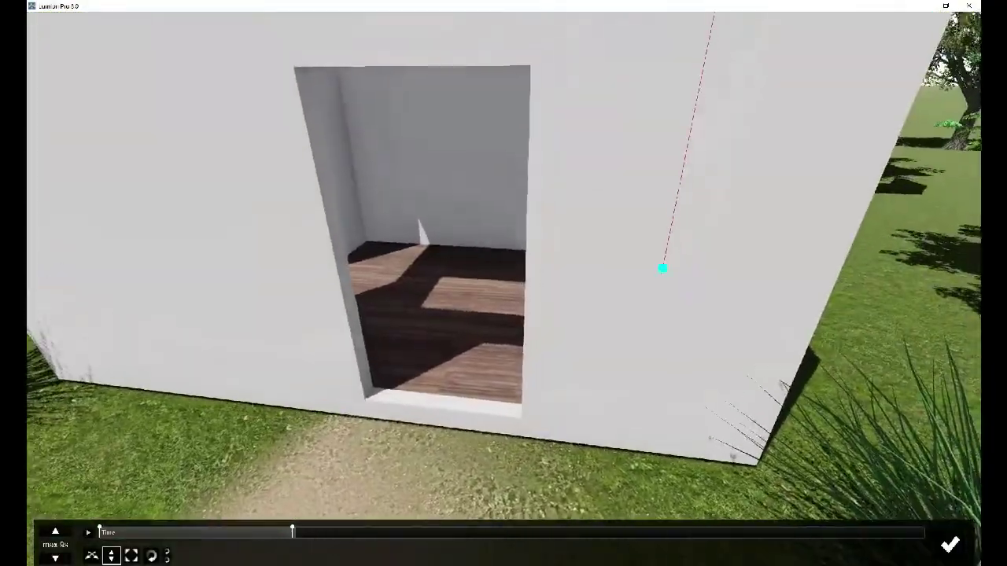
key(s)
click(646, 276)
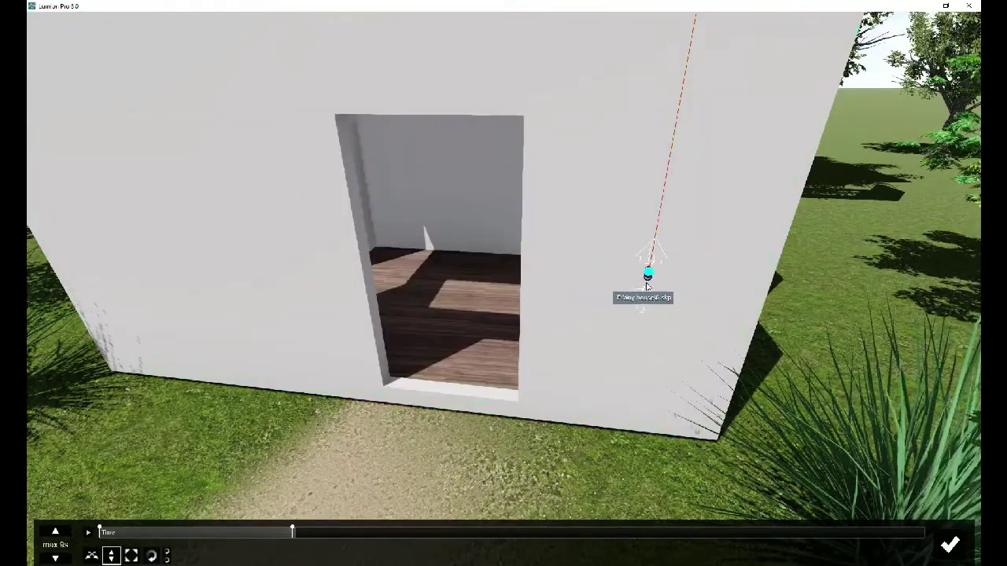
- From inside the room, nudge the wall section into alignment, then back out
key(w)
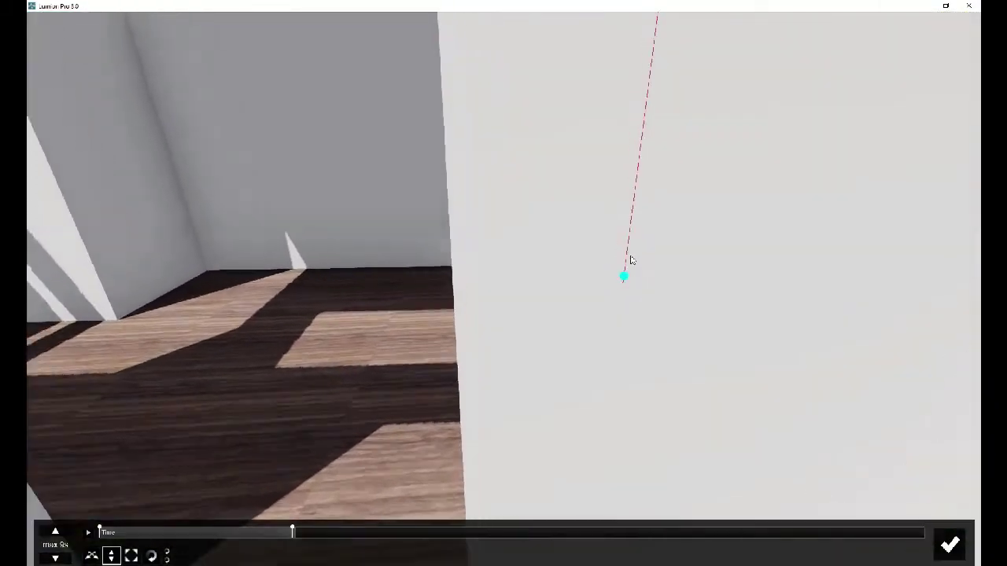
key(w)
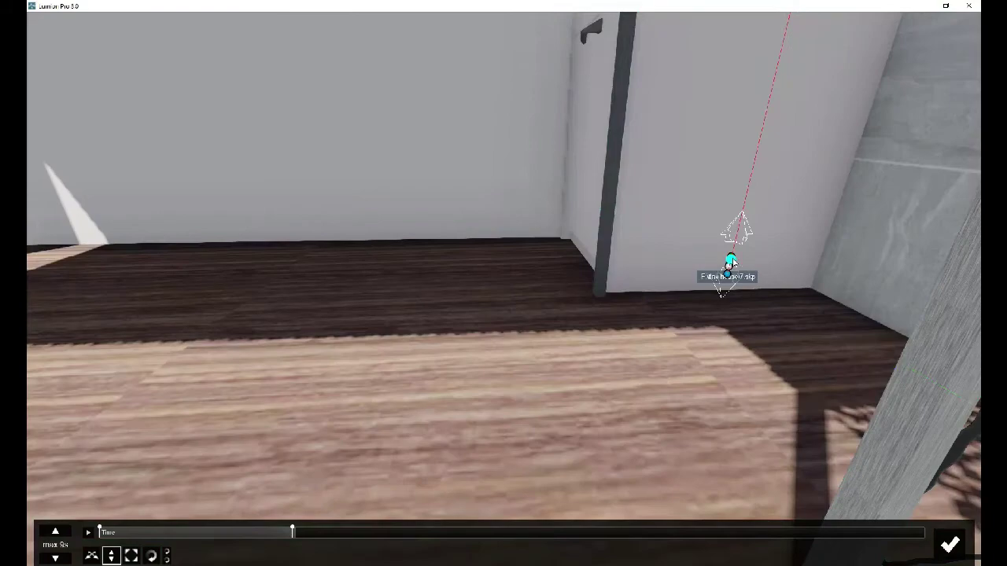
drag(732, 261, 560, 227)
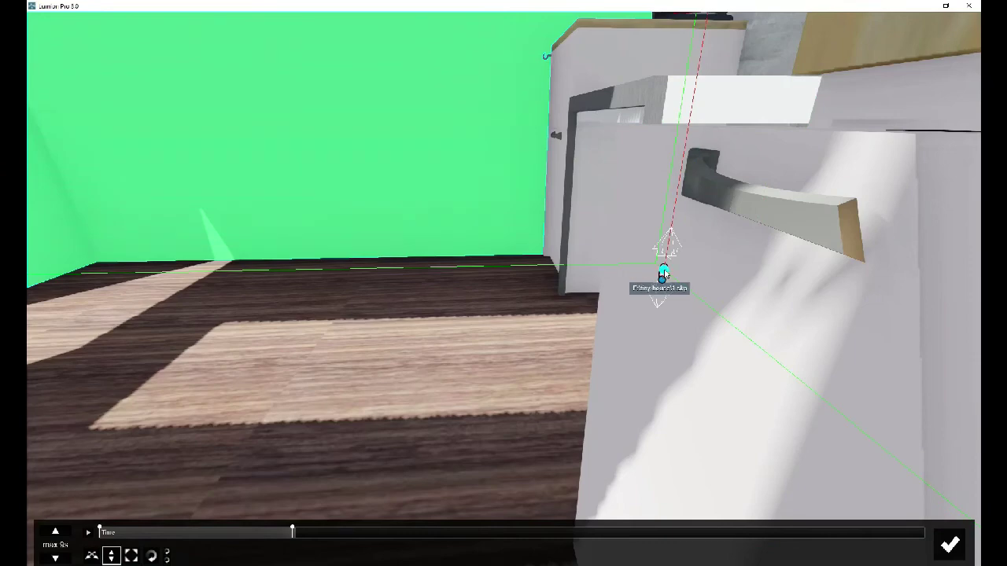
drag(664, 275, 665, 280)
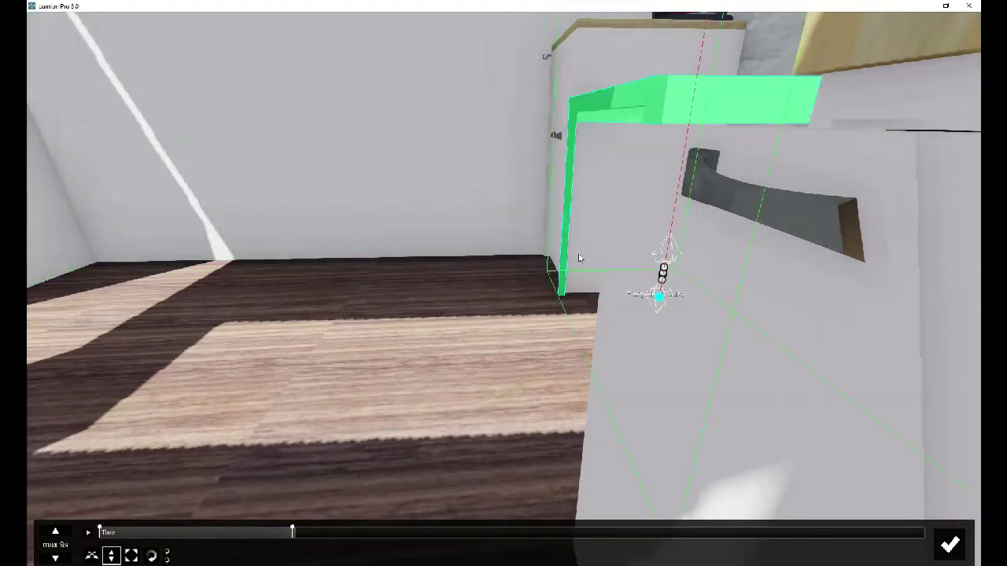
key(s)
key(s)
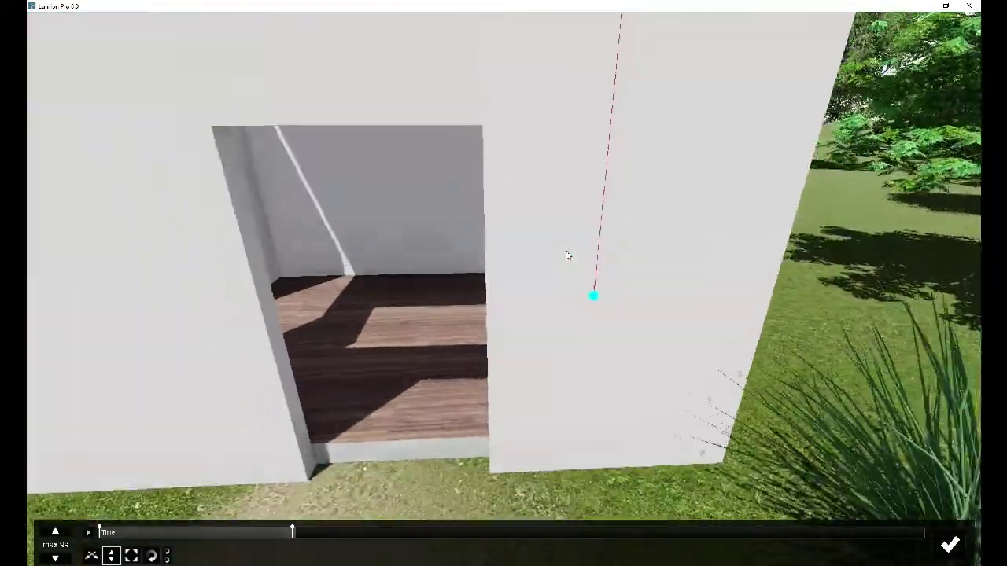
key(s)
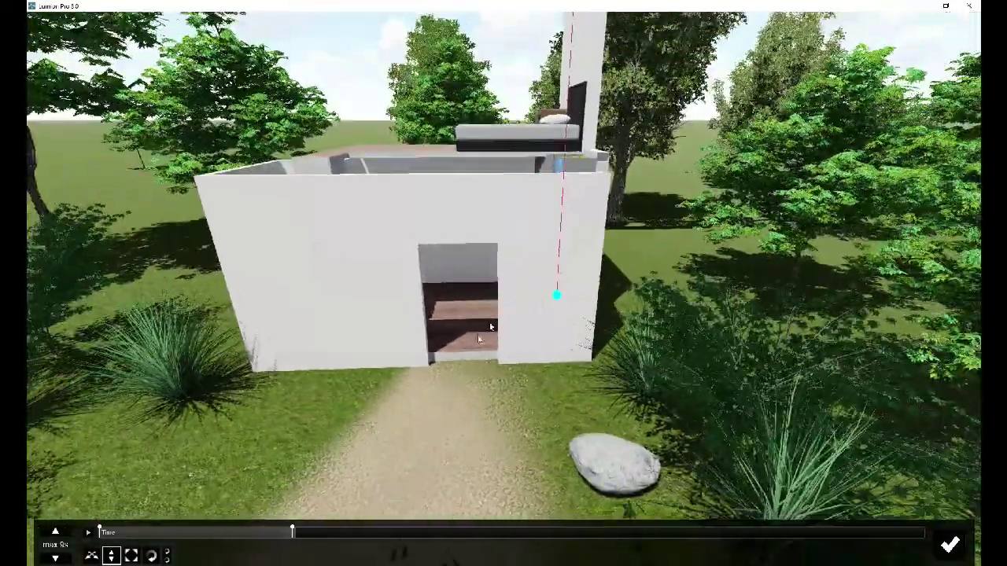
- Play and stop the clip preview, then dolly back to see the stacked floating parts
key(w)
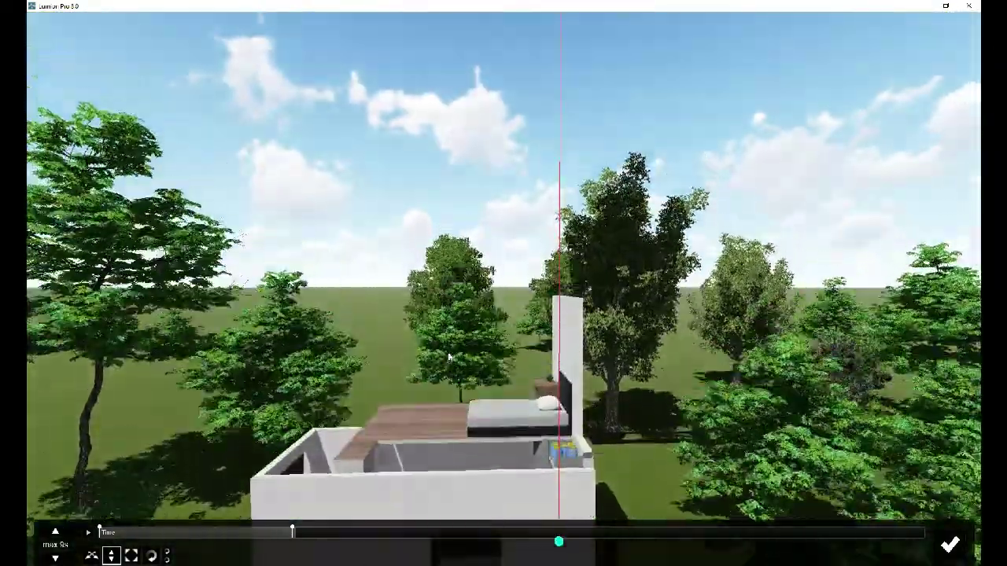
key(q)
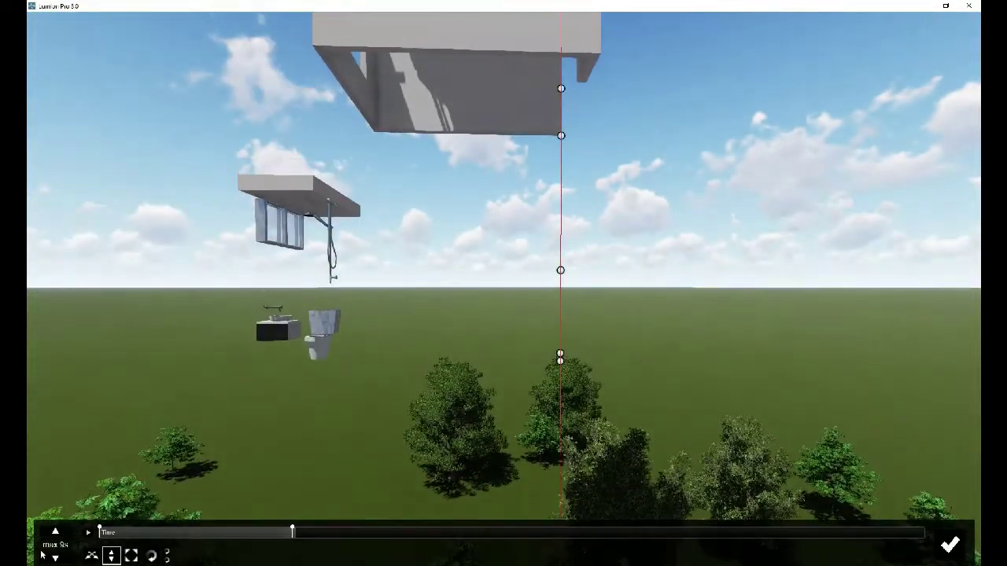
click(88, 534)
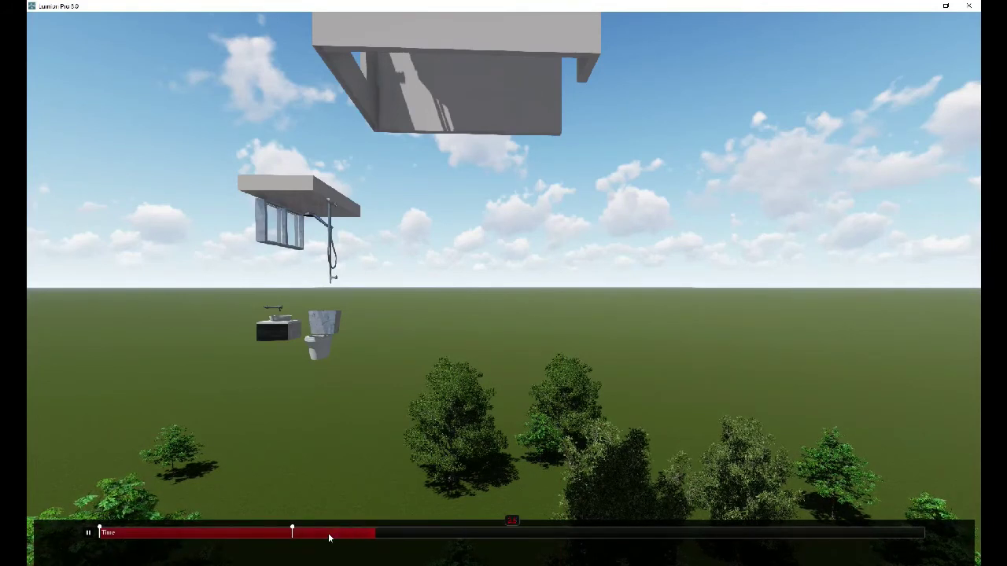
click(85, 534)
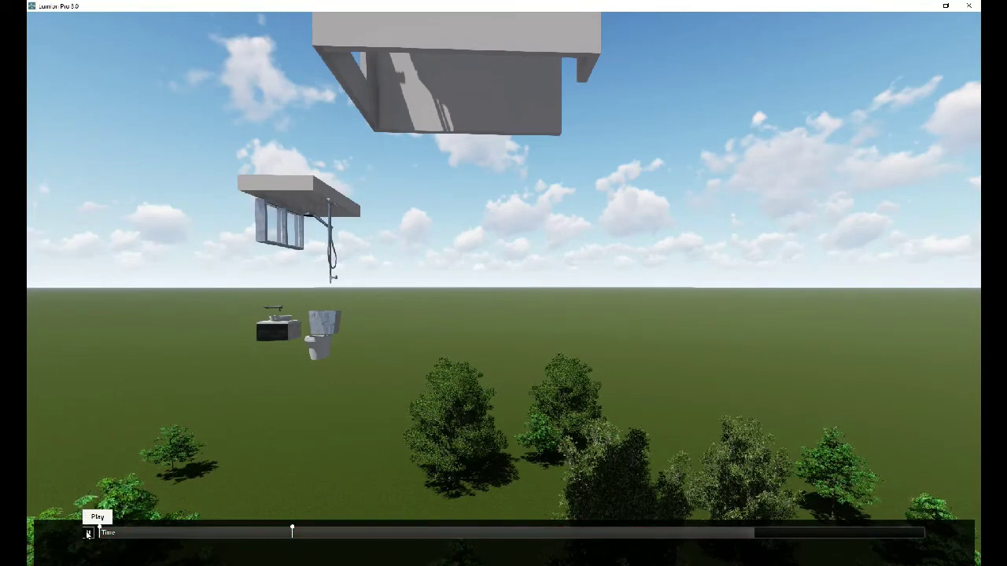
click(88, 534)
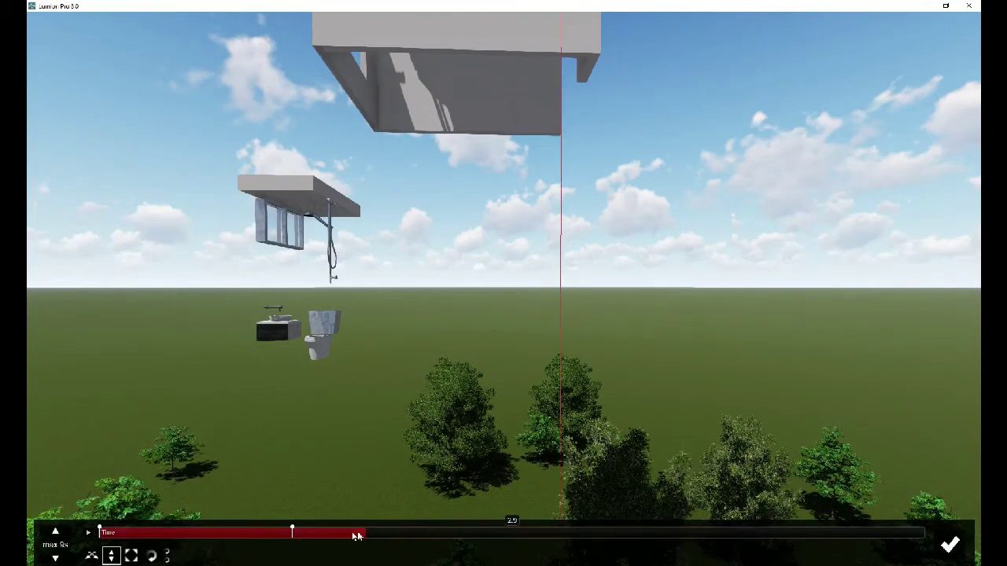
scroll(359, 398, down, 5)
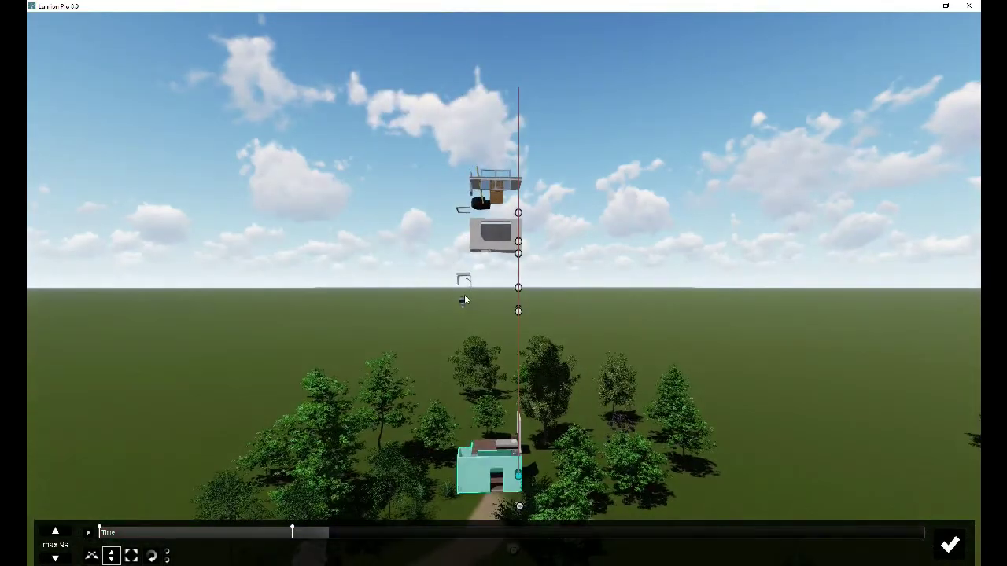
- Lower the small floating part with a new keyframe so the shelf unit sits beside the bed
click(463, 305)
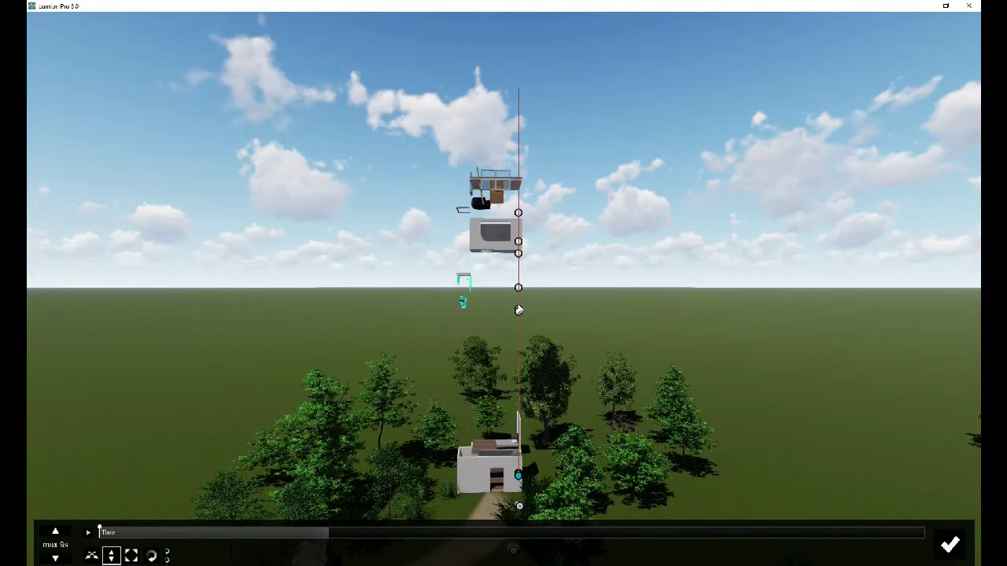
mouse_move(518, 309)
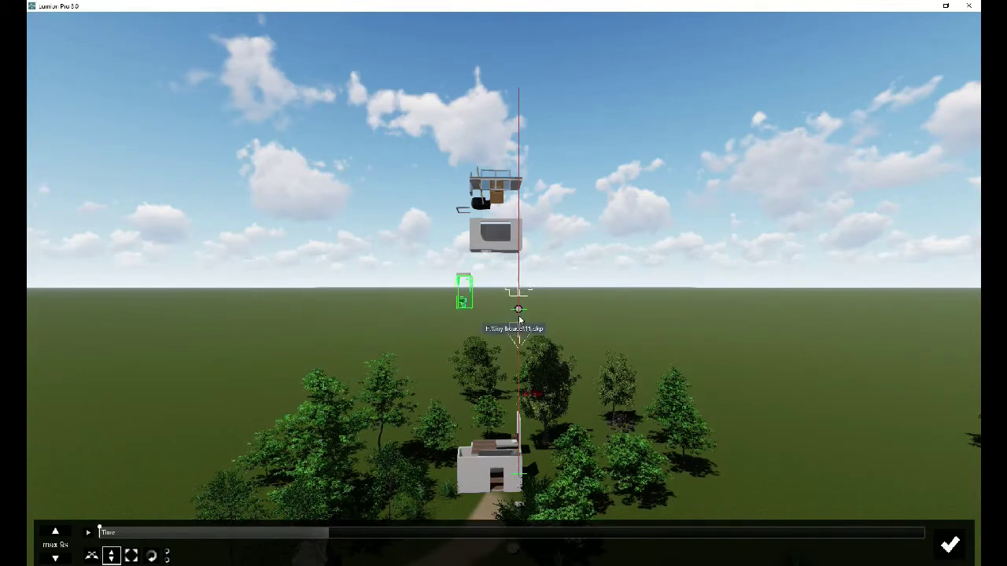
drag(519, 312, 522, 366)
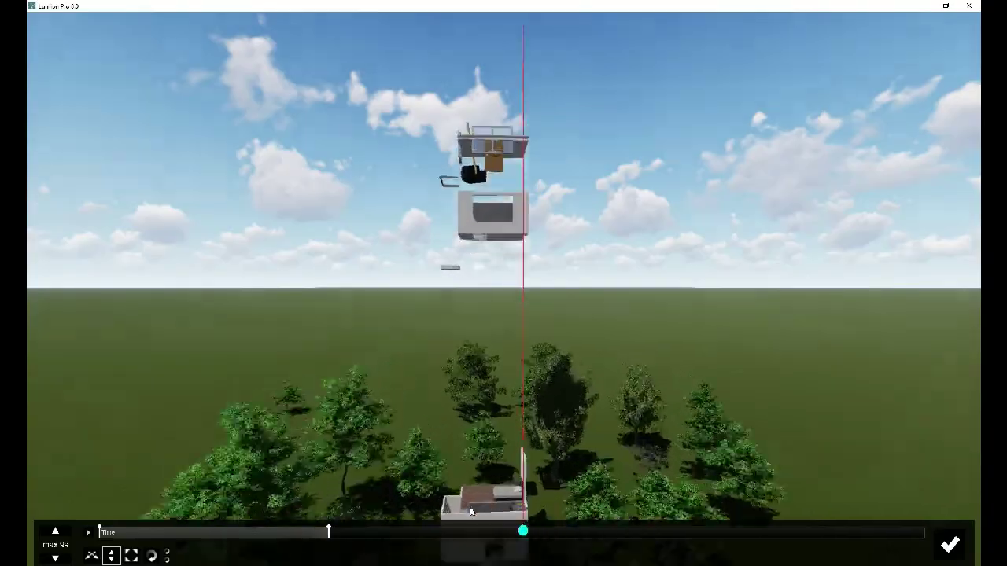
mouse_move(519, 476)
right_down()
mouse_move(475, 503)
mouse_move(472, 535)
mouse_move(442, 472)
right_up()
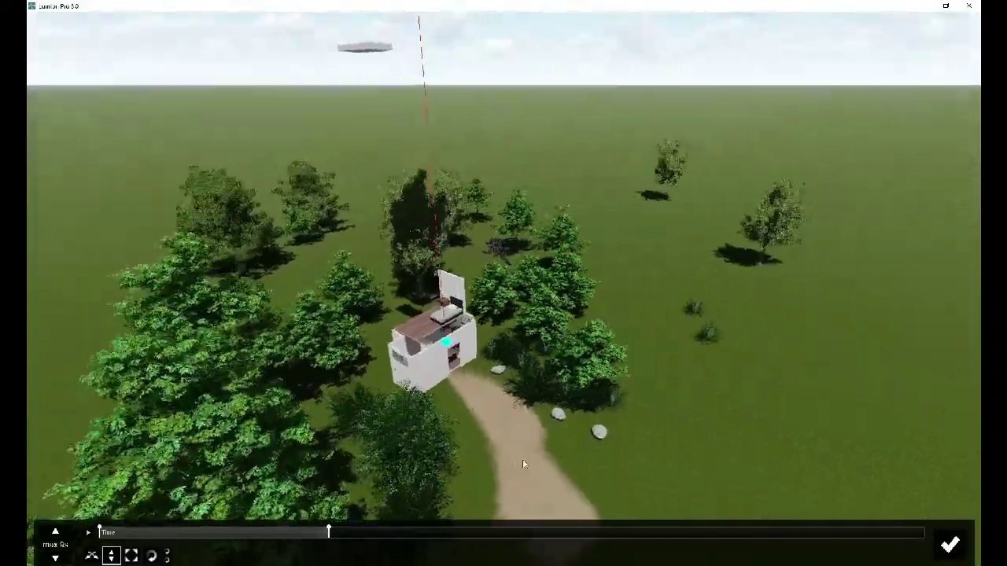
scroll(385, 457, up, 5)
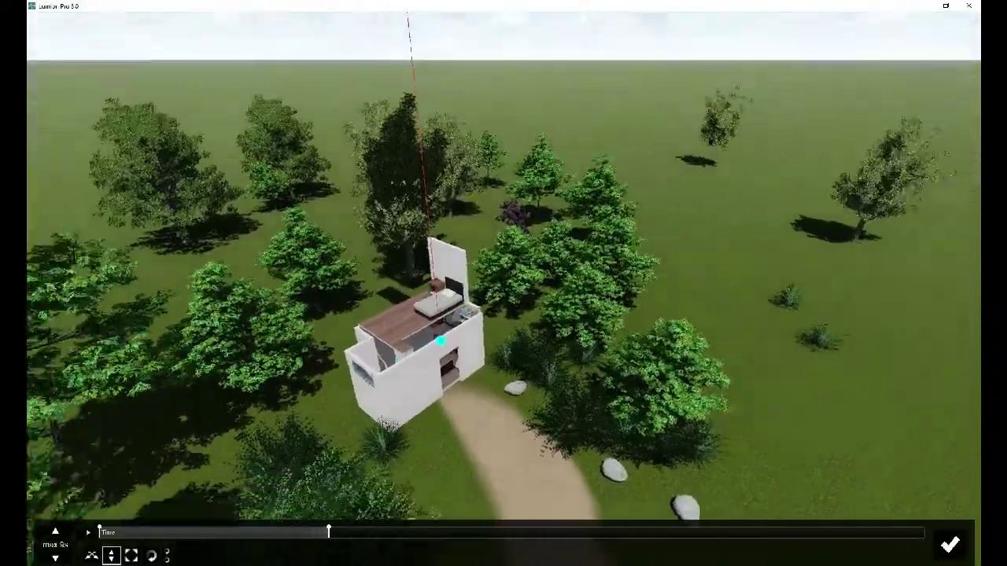
scroll(385, 457, up, 3)
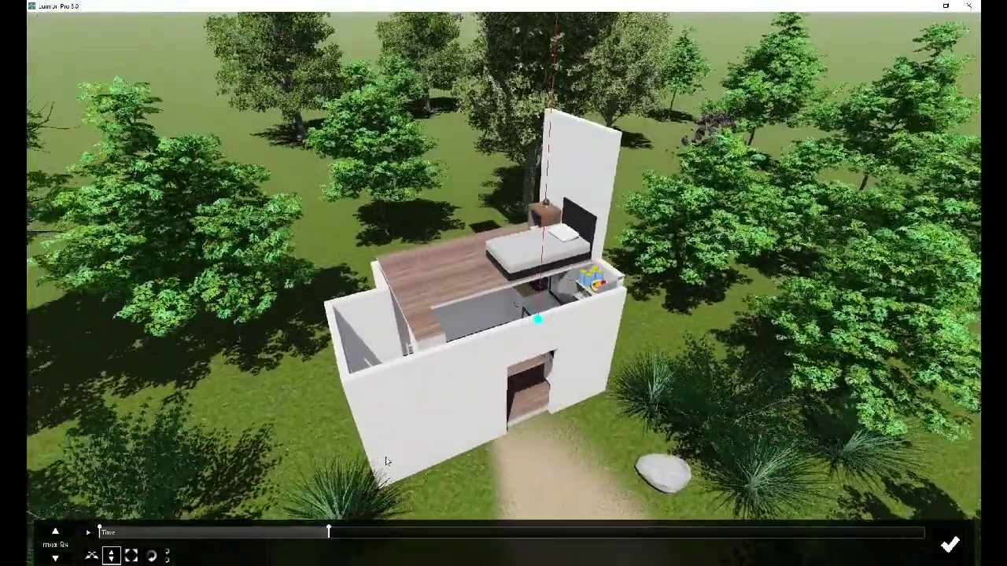
scroll(385, 457, up, 3)
scroll(398, 454, up, 3)
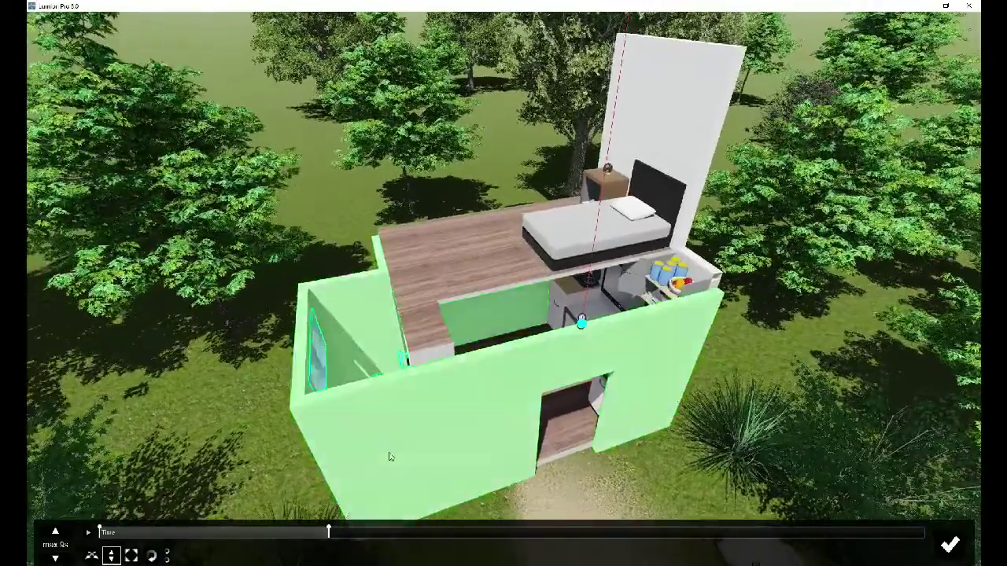
scroll(389, 454, up, 3)
scroll(619, 326, up, 2)
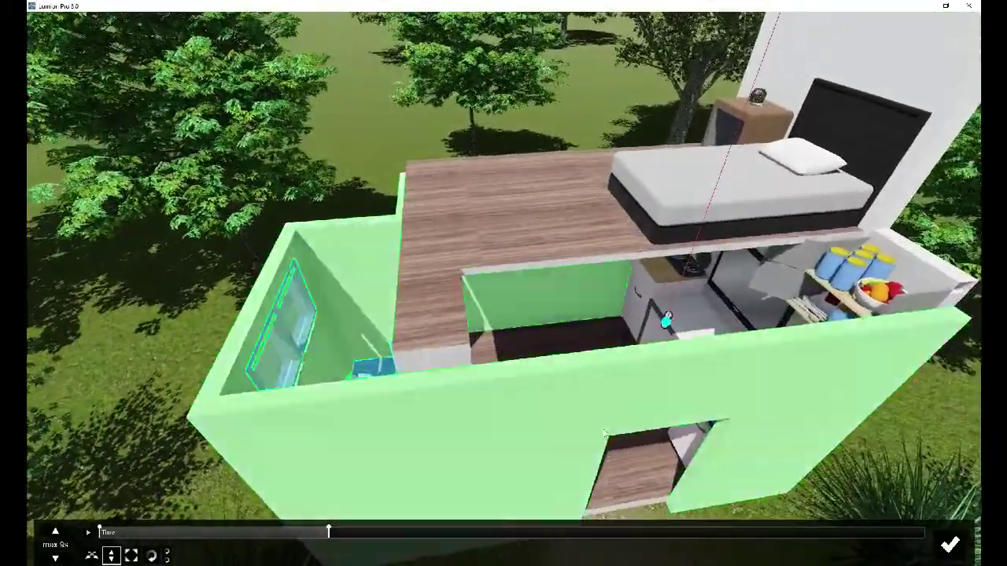
scroll(668, 330, up, 3)
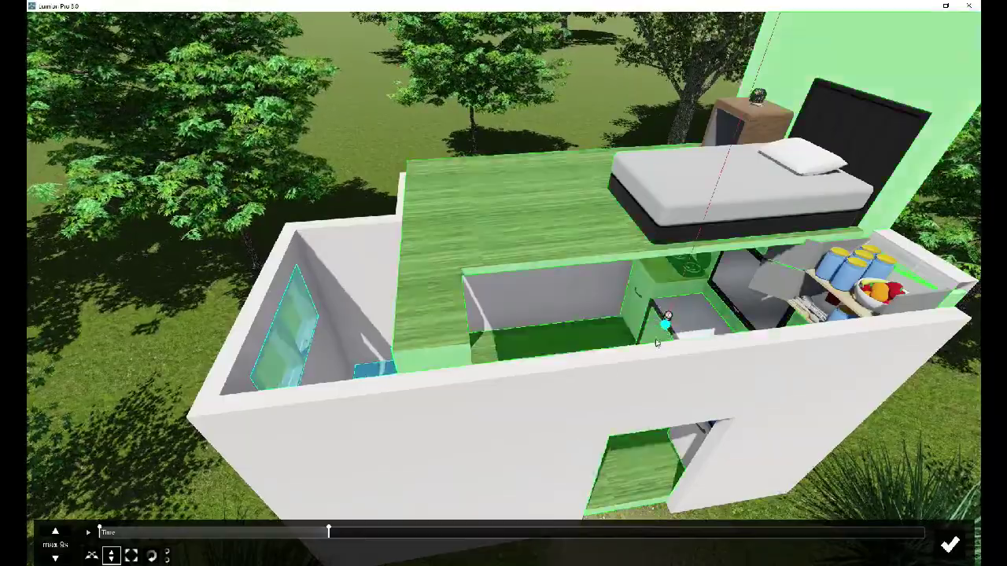
key(a)
key(a)
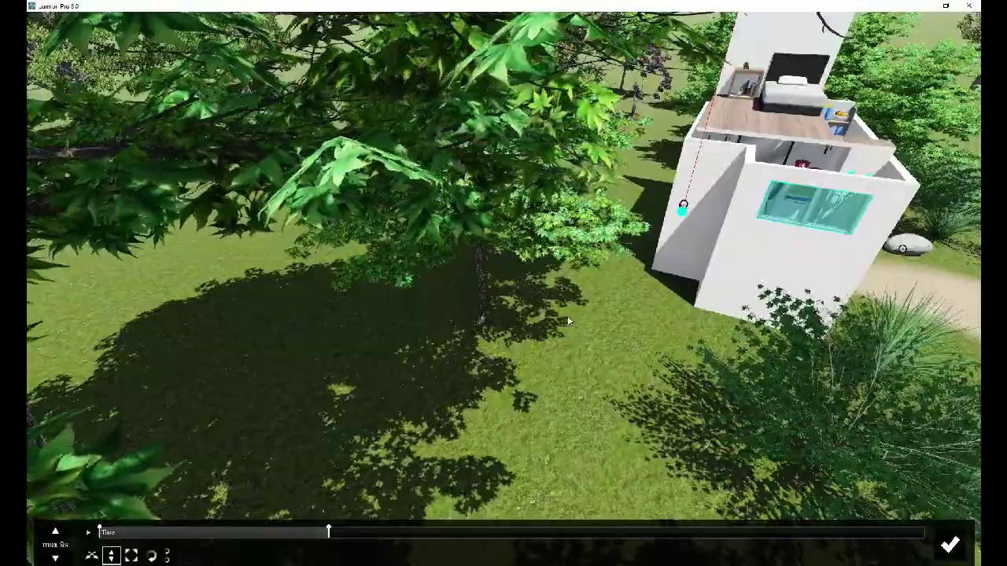
key(q)
key(q)
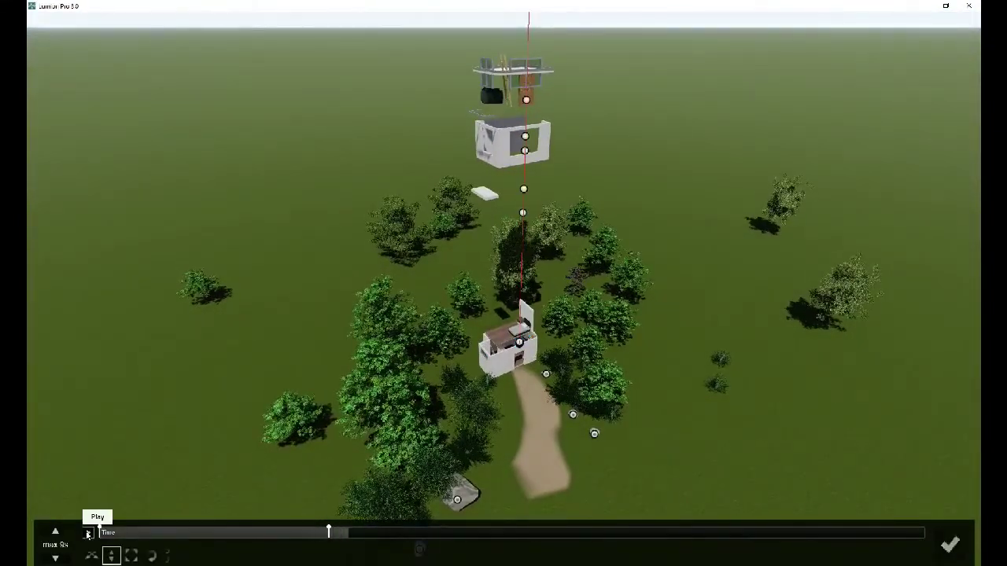
- Drag the middle floating module and the small part down onto the house
click(524, 101)
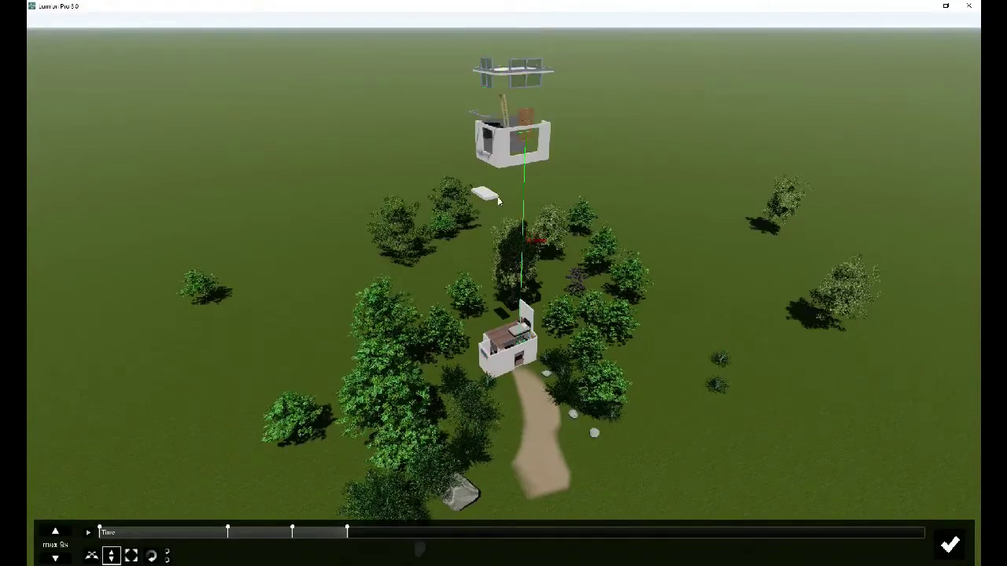
drag(487, 359, 541, 379)
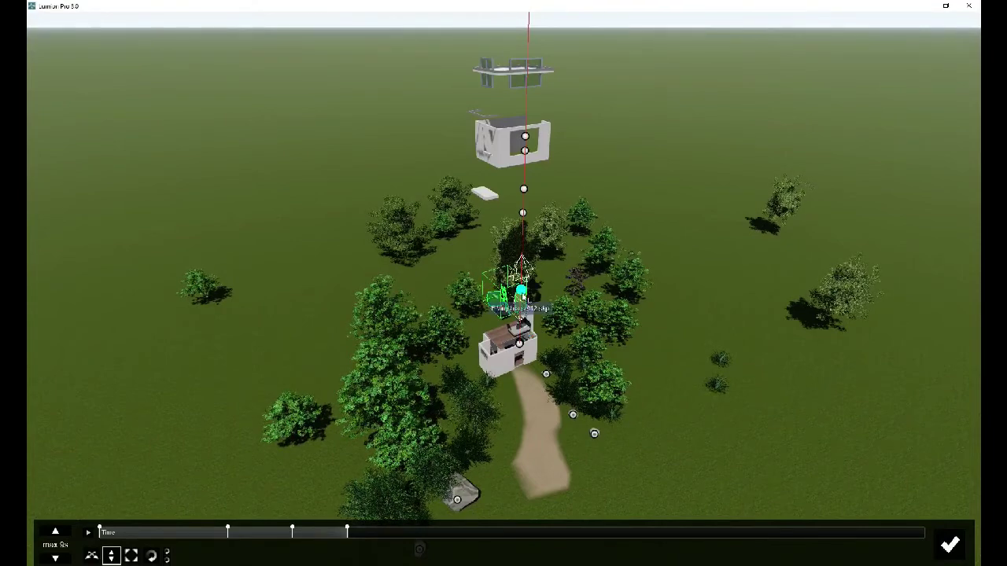
drag(503, 298, 524, 408)
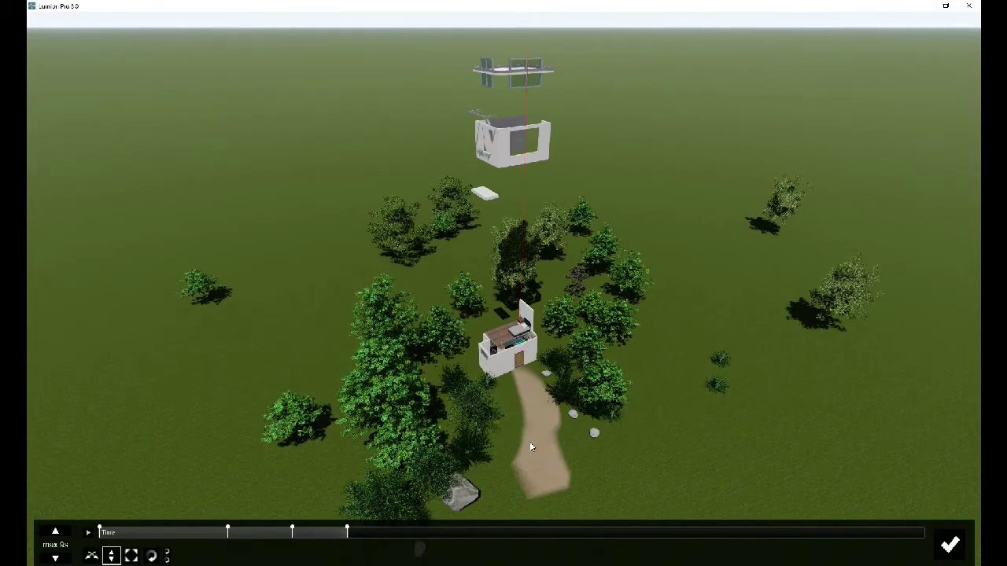
scroll(532, 446, up, 5)
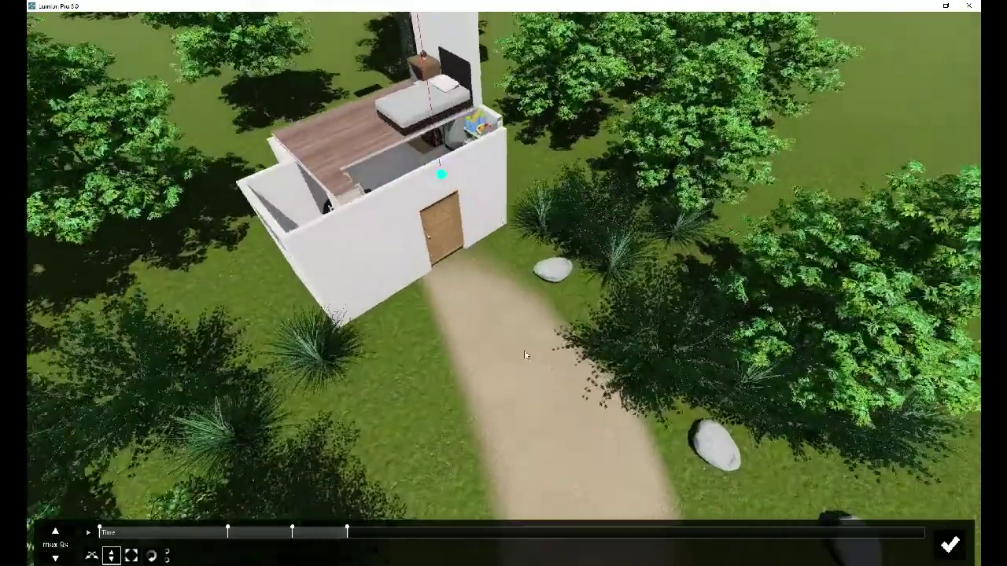
- Zoom in, select the house model and orbit round to its side window
scroll(525, 355, up, 3)
scroll(487, 332, up, 2)
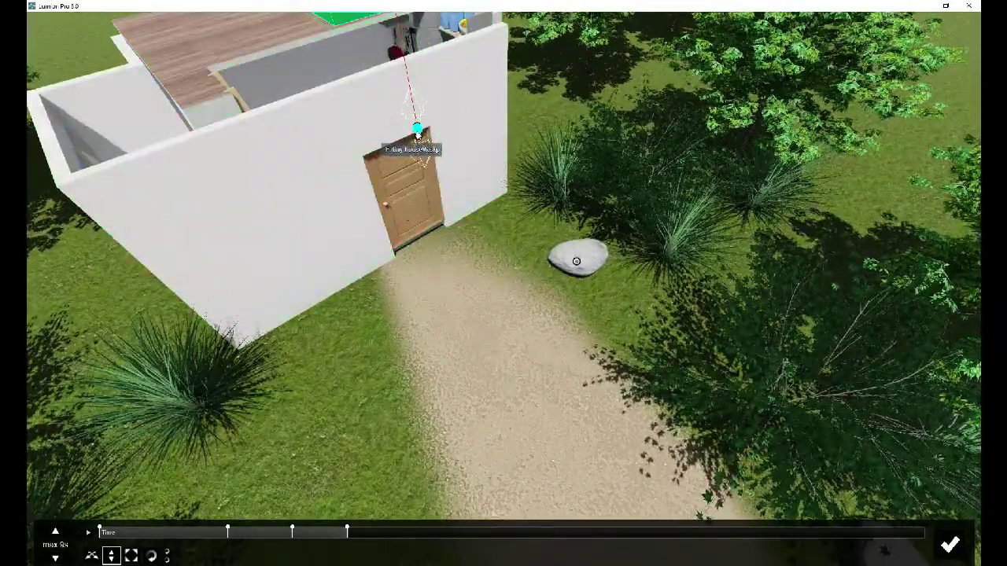
click(411, 118)
click(414, 126)
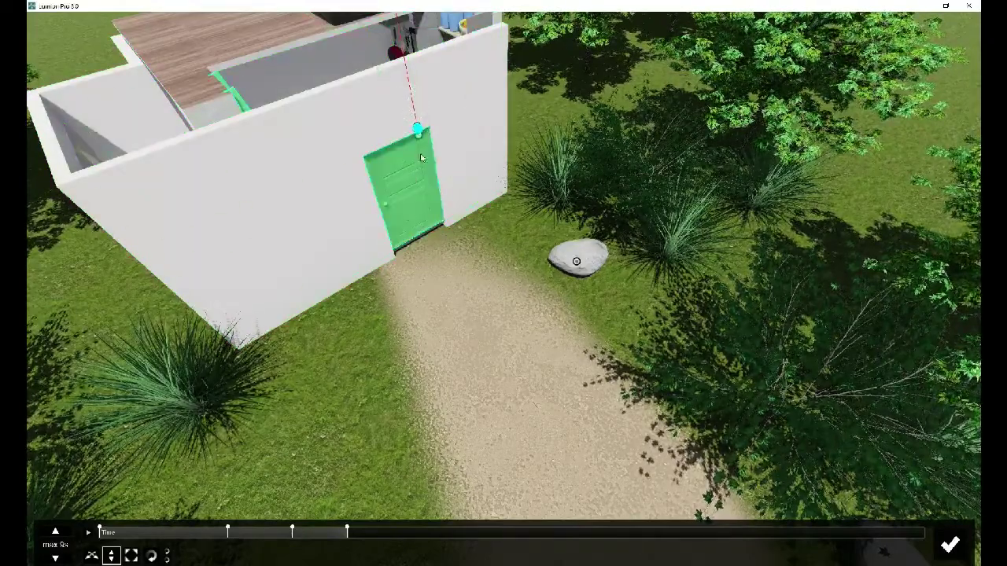
click(418, 133)
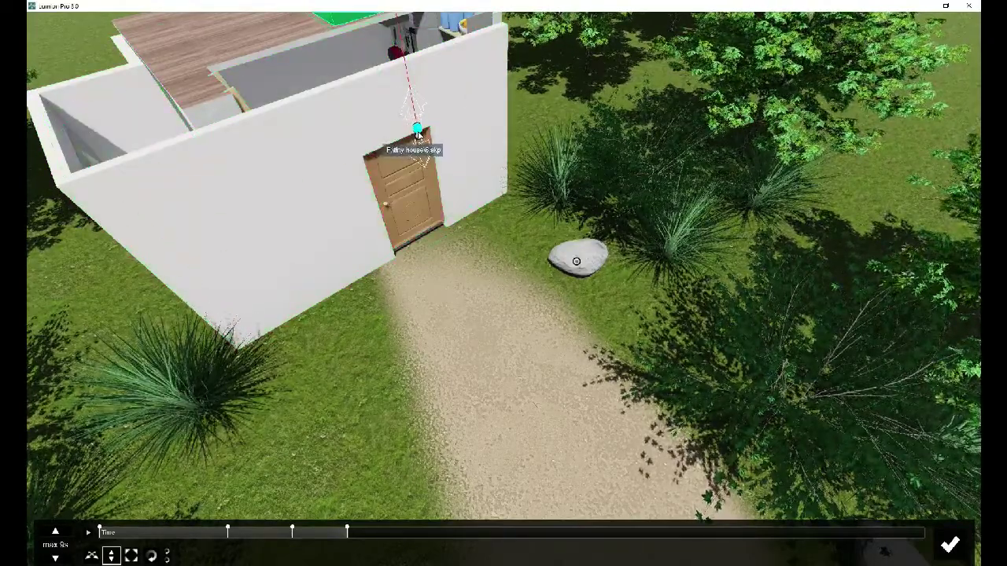
right_drag(413, 139, 332, 99)
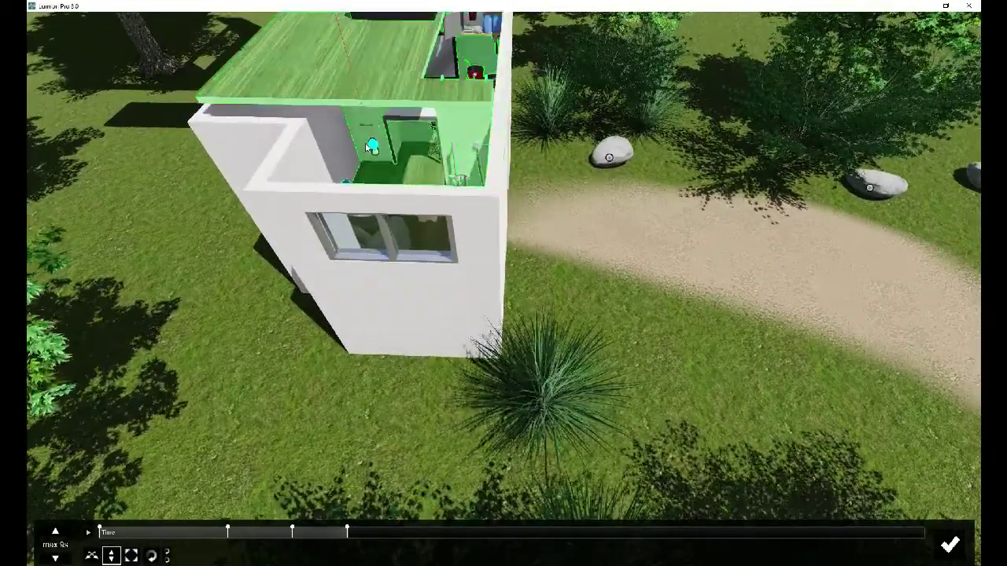
- Nudge the tiny house slightly into position and pull back to the overview
click(374, 145)
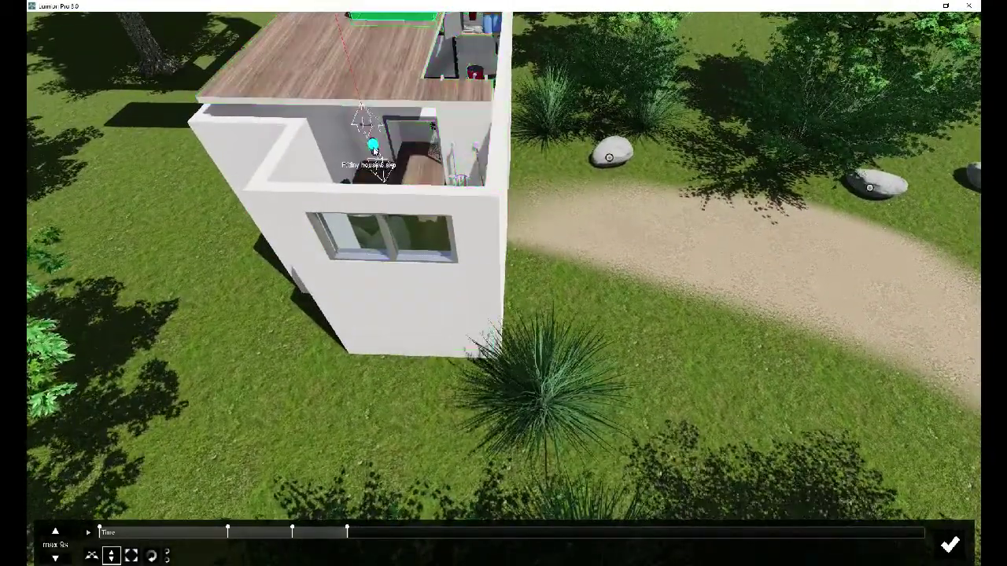
drag(374, 149, 377, 151)
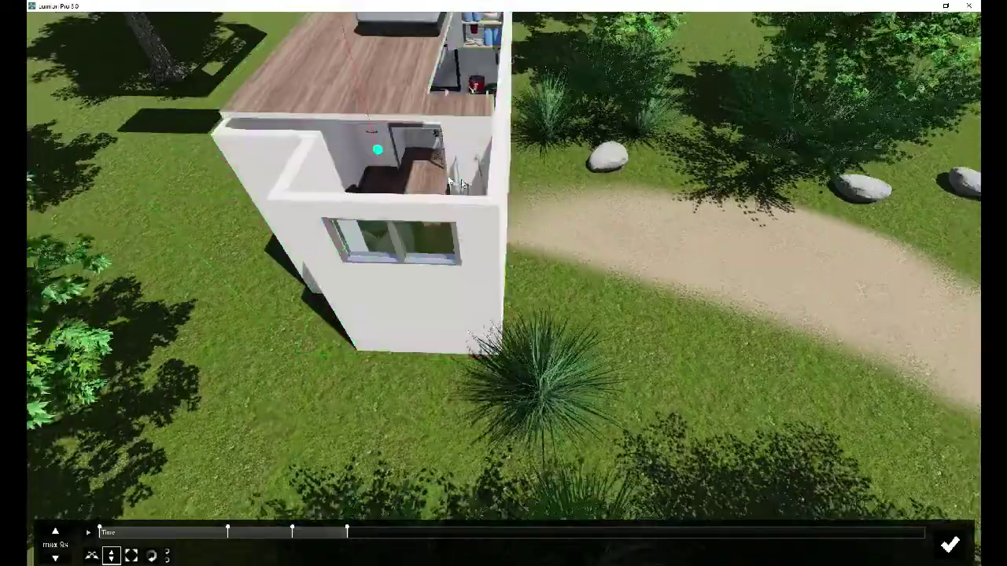
mouse_move(453, 182)
right_down()
mouse_move(519, 161)
mouse_move(692, 273)
right_up()
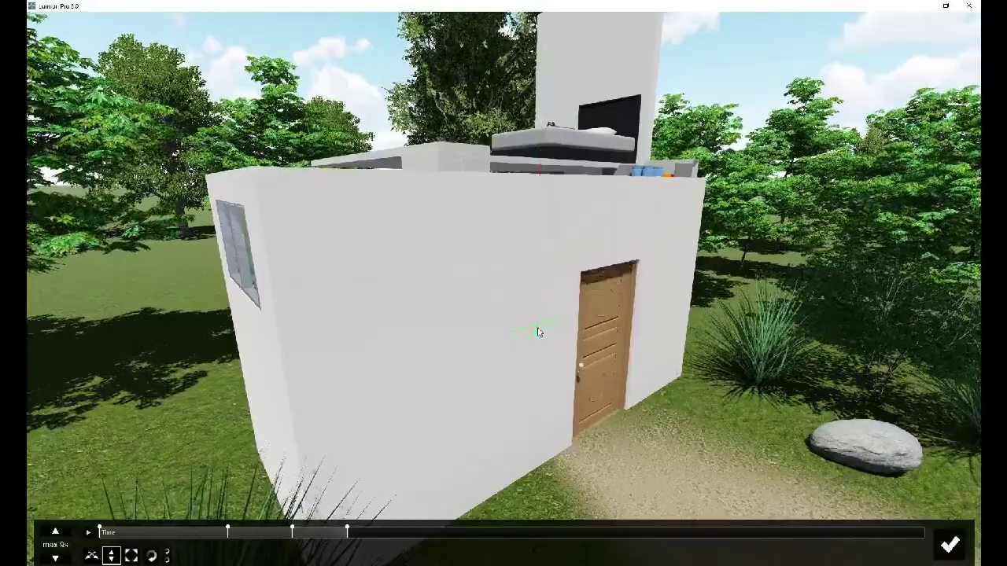
scroll(537, 331, down, 5)
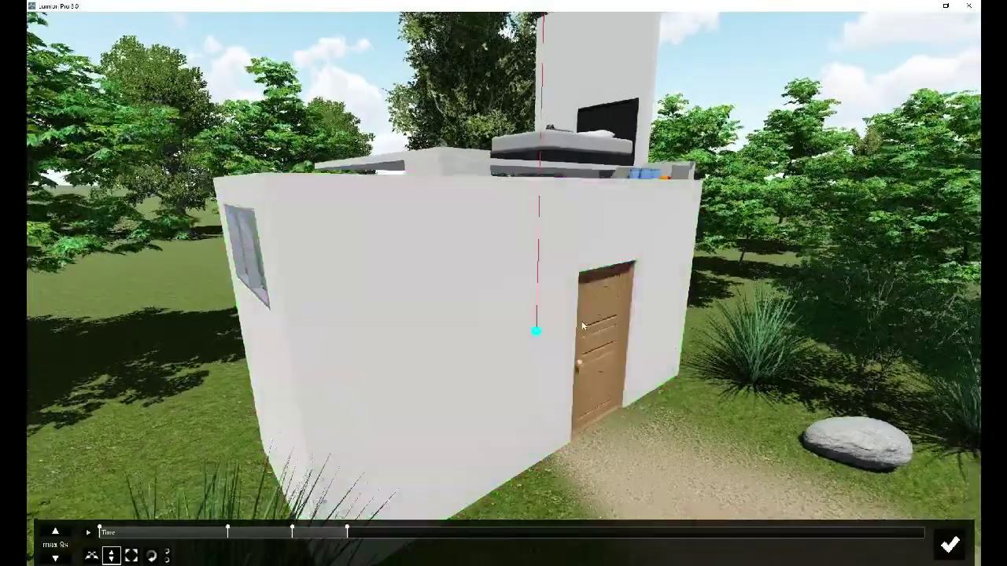
scroll(626, 309, down, 10)
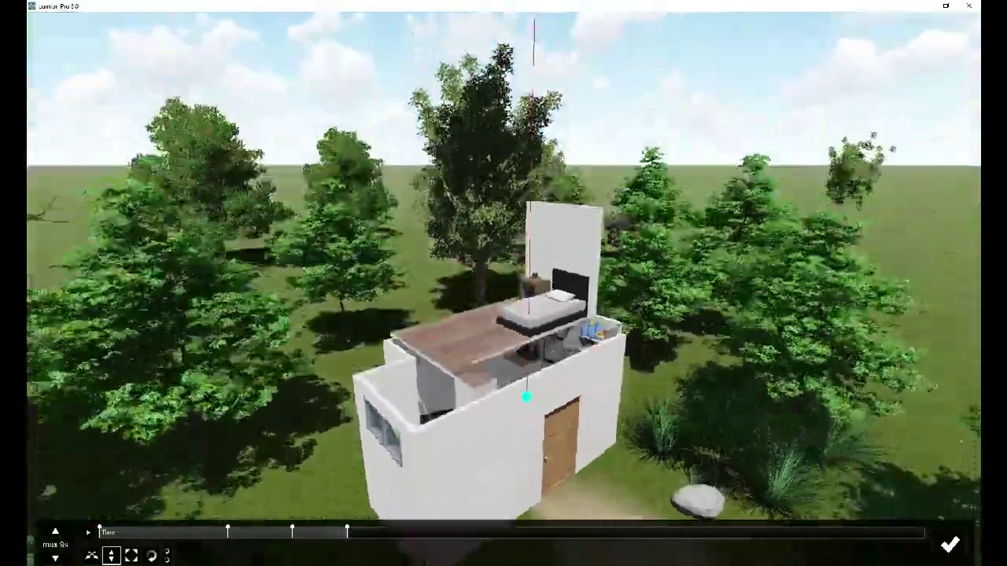
scroll(626, 326, down, 5)
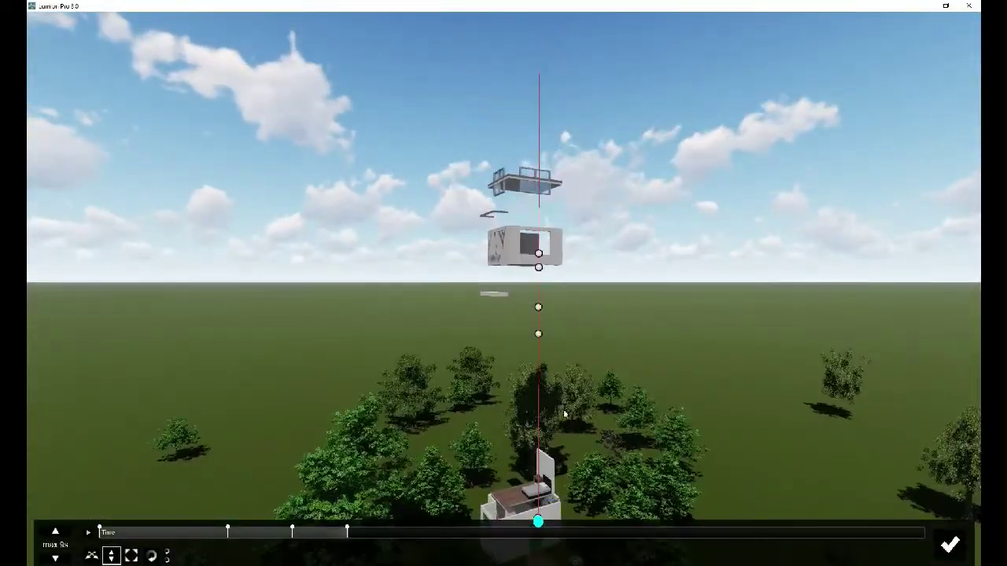
- At about 2.8 seconds, drop the small floating slab down onto the house roof
click(349, 533)
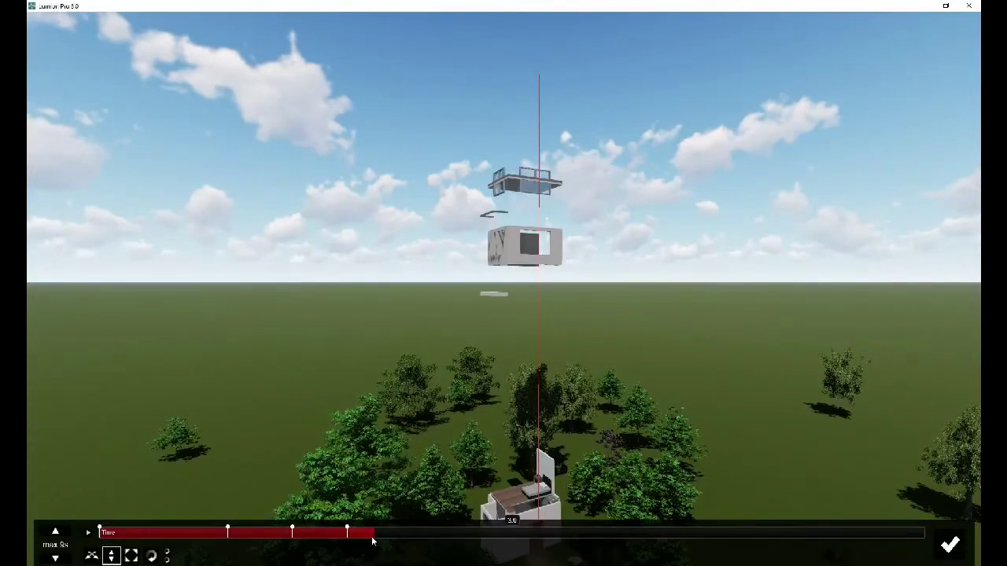
click(498, 294)
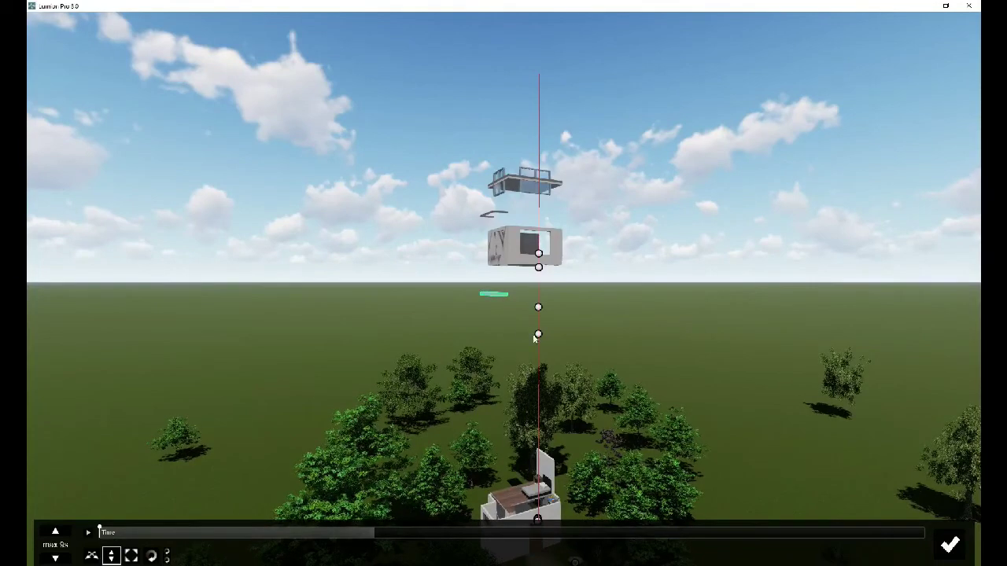
drag(538, 337, 518, 514)
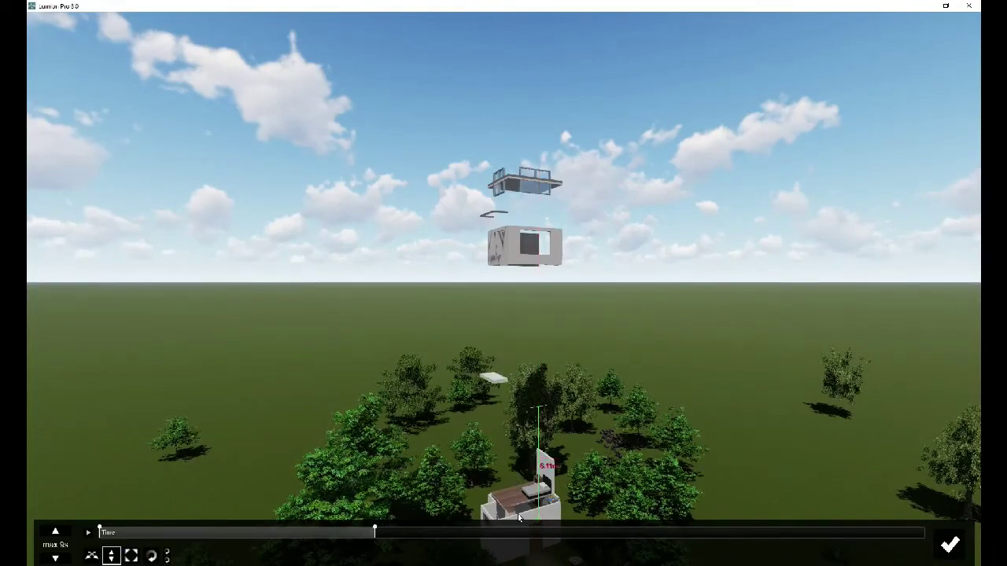
key(s)
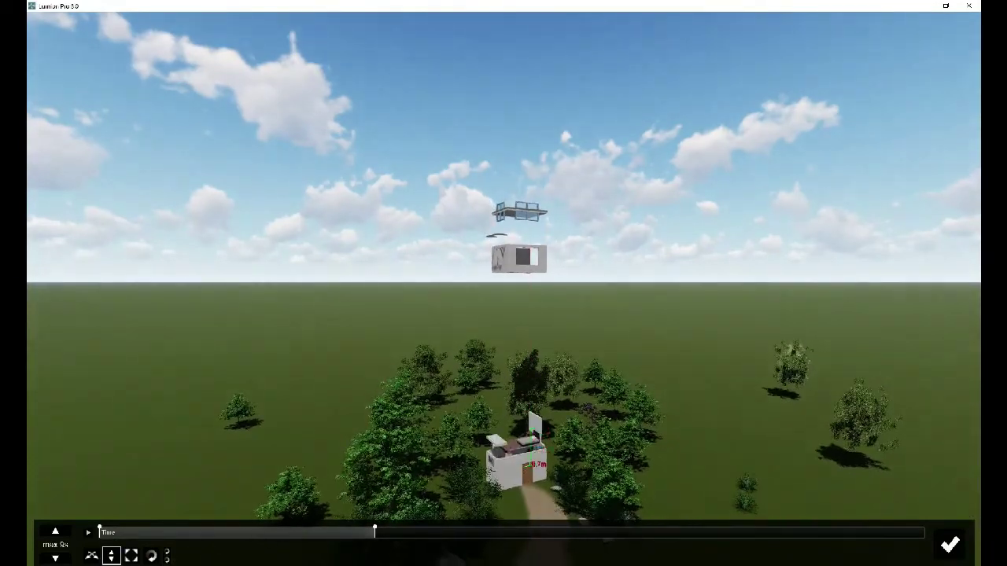
drag(538, 464, 527, 466)
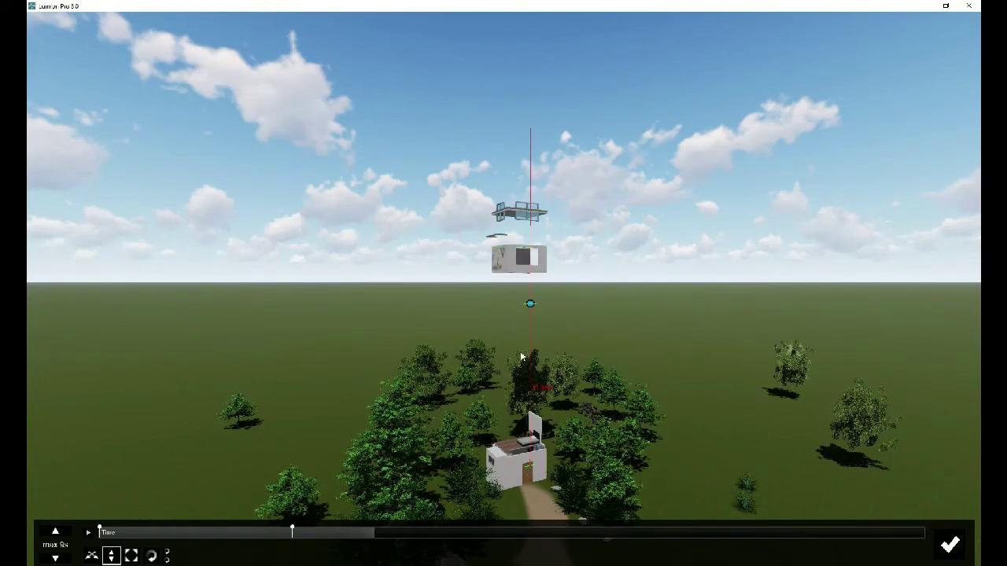
- Keyframe the white wall box descending onto the house as the upper storey
drag(528, 303, 559, 459)
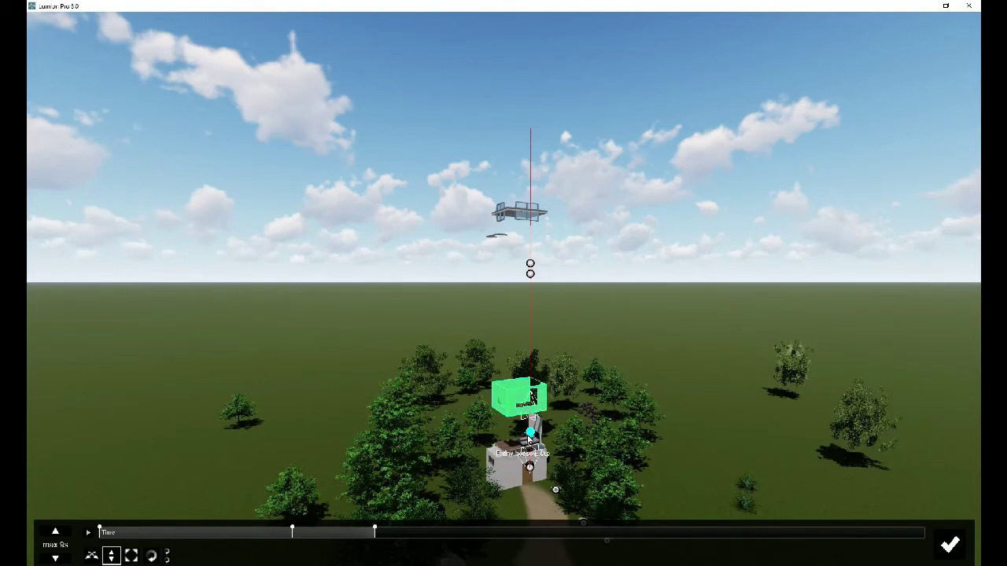
drag(537, 407, 605, 12)
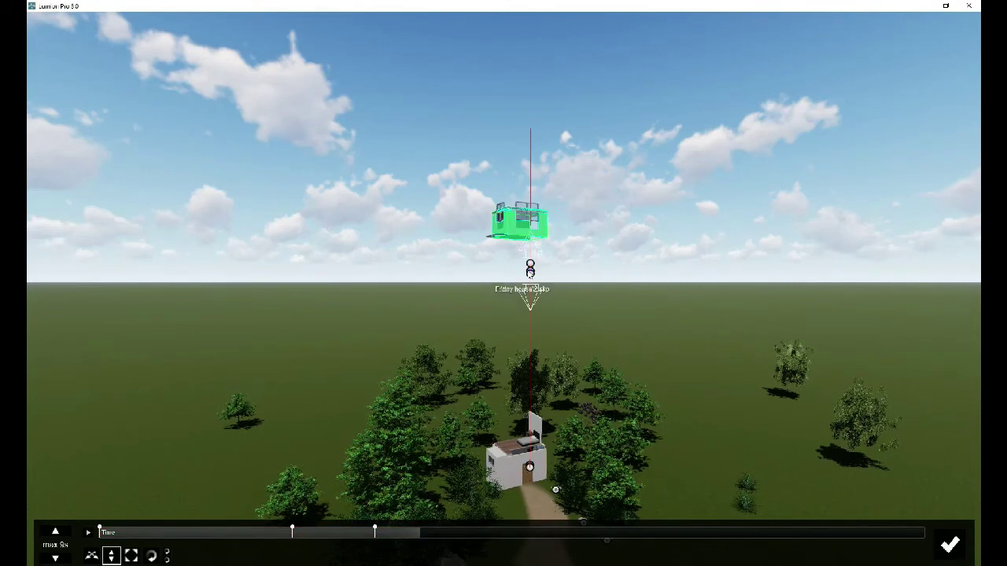
drag(530, 271, 530, 467)
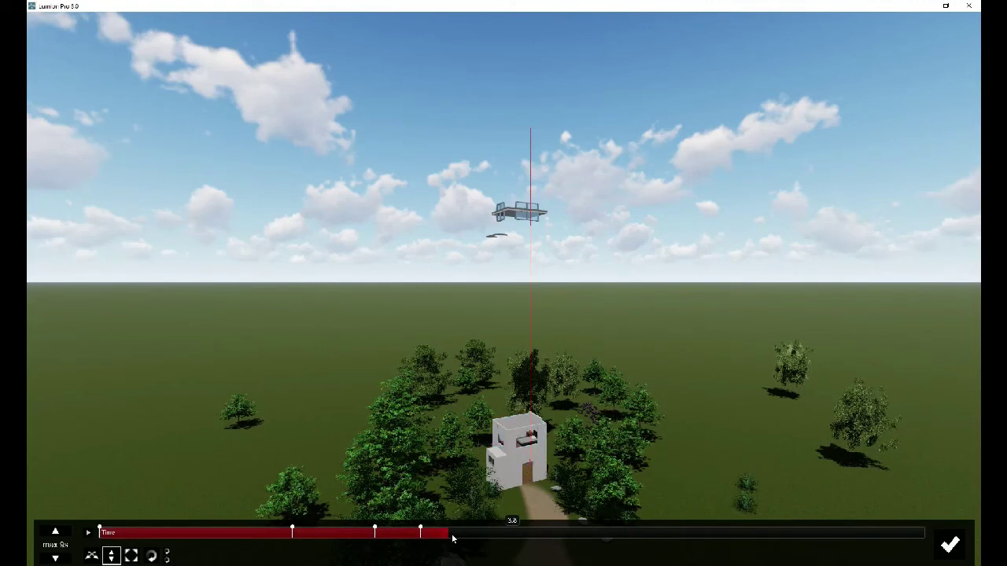
click(512, 227)
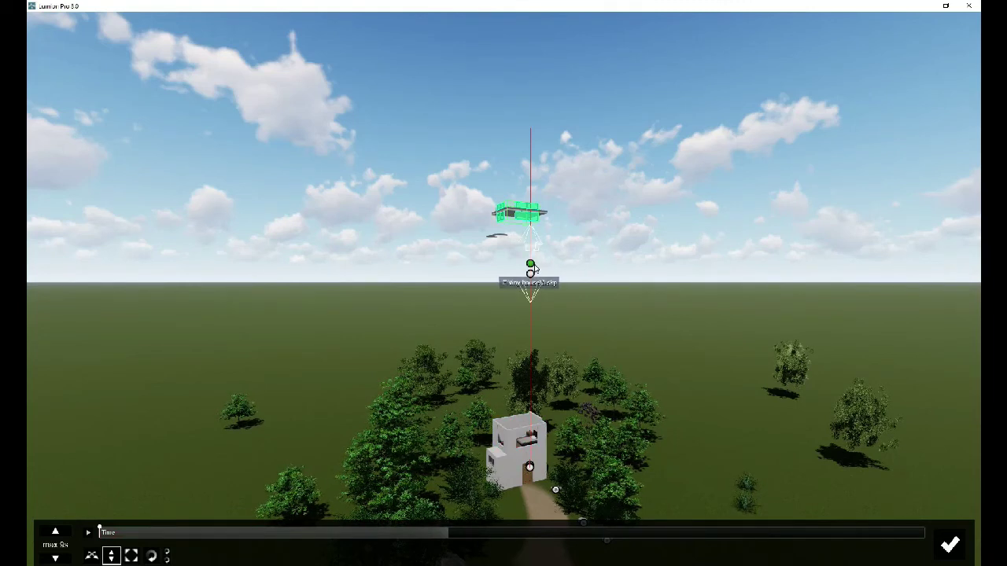
- Slide the roof piece down toward the house and preview the clip
drag(532, 275, 530, 426)
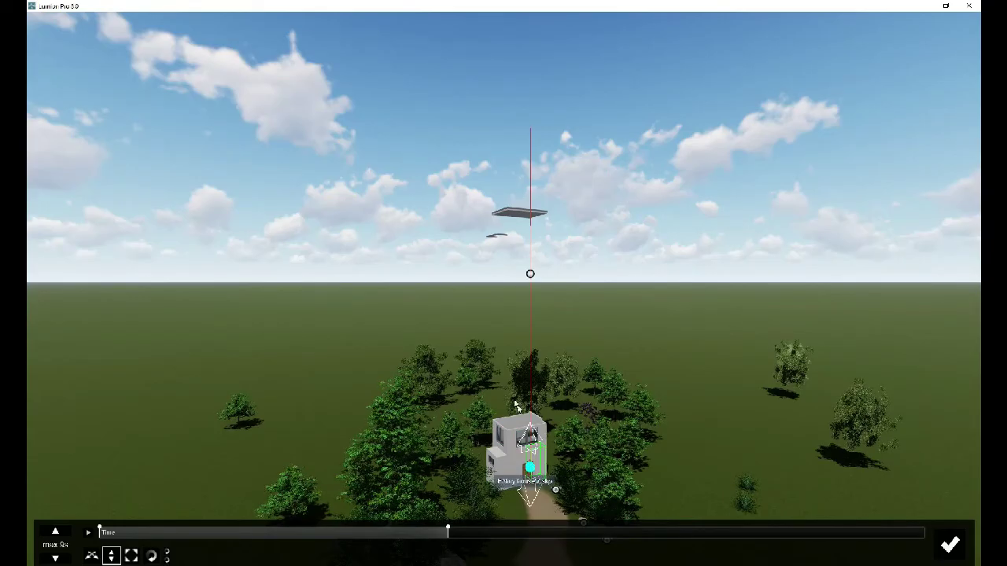
scroll(506, 454, up, 3)
right_drag(506, 454, 505, 519)
scroll(506, 454, up, 3)
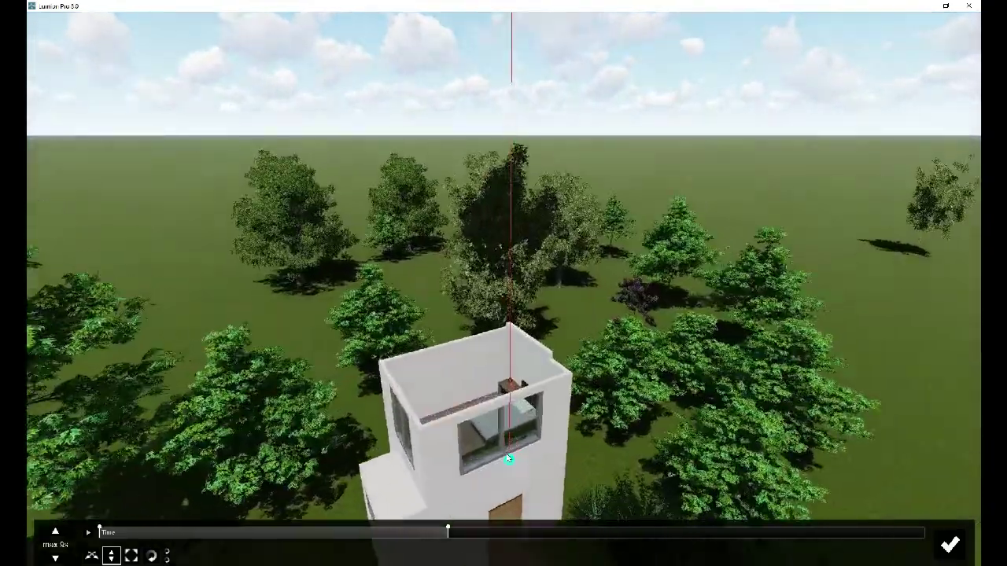
scroll(509, 473, down, 5)
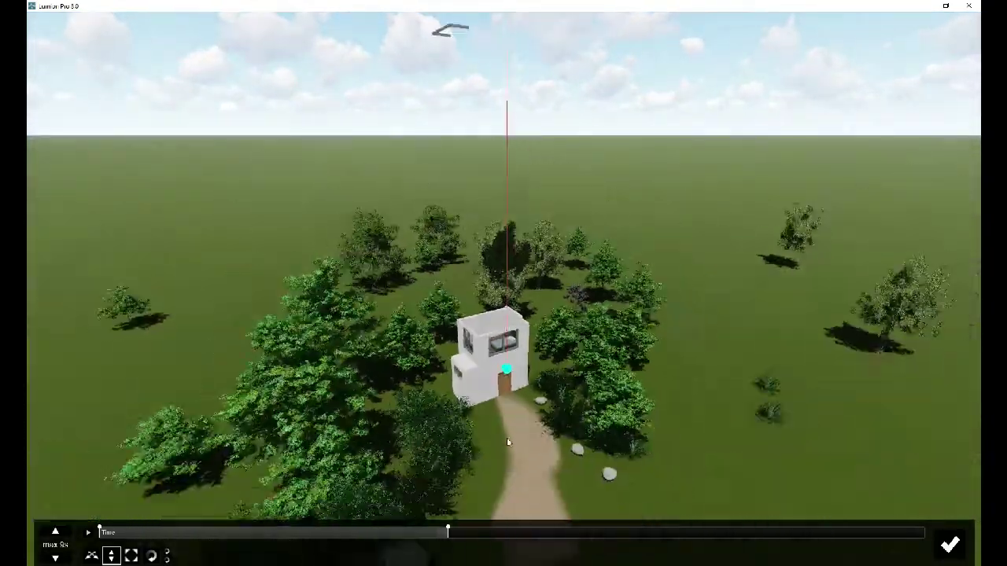
right_drag(240, 550, 241, 523)
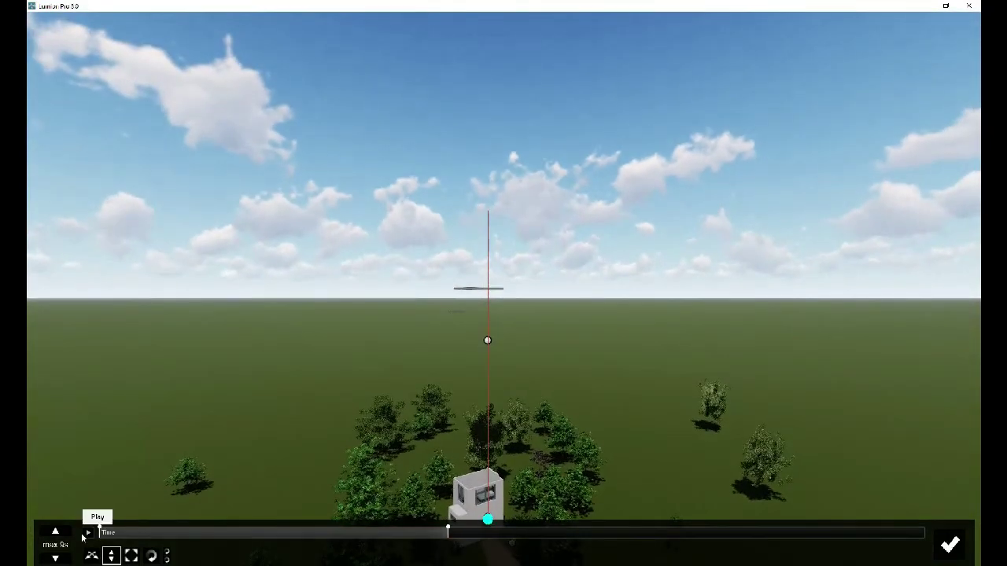
click(87, 534)
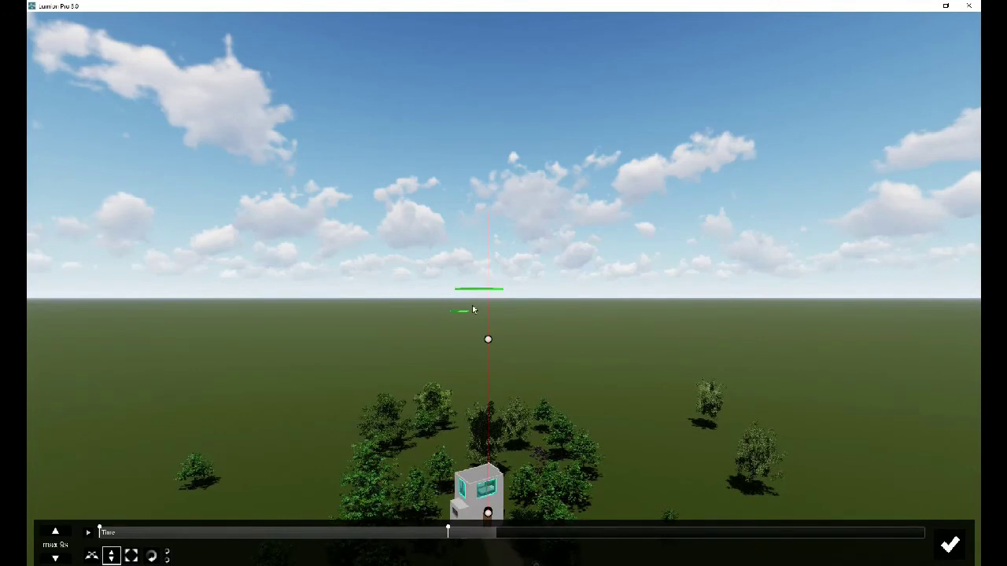
- Lower the flat floating piece closer to the house
click(489, 340)
drag(474, 402, 489, 414)
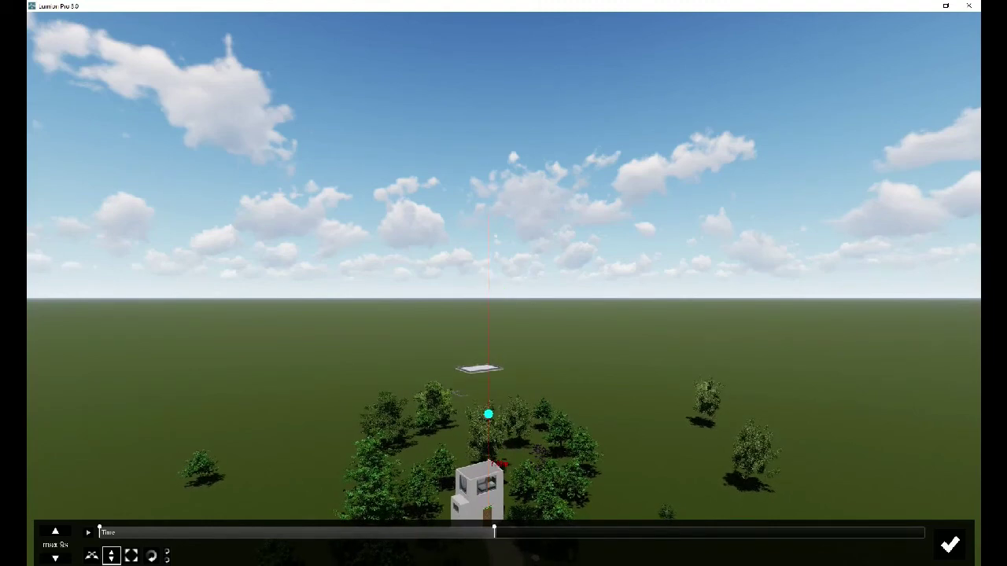
right_drag(488, 414, 496, 470)
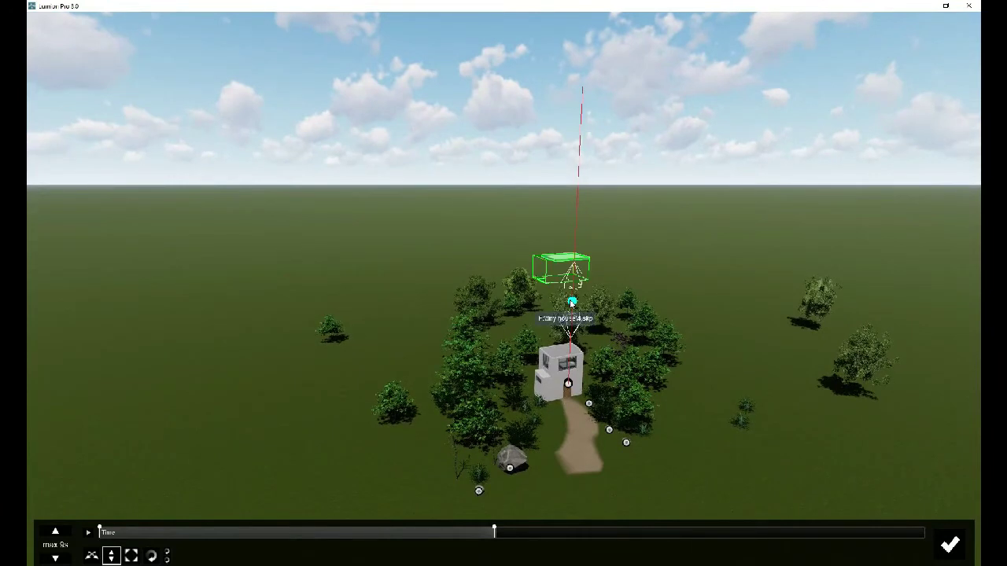
- At 4.3 seconds, settle the roof slab down onto the top of the house
click(495, 532)
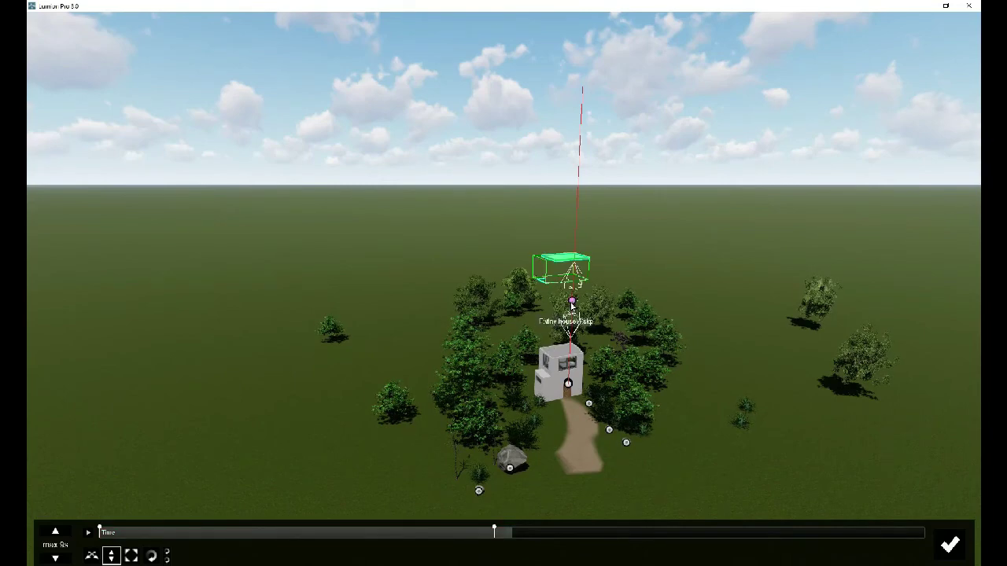
drag(569, 334, 554, 516)
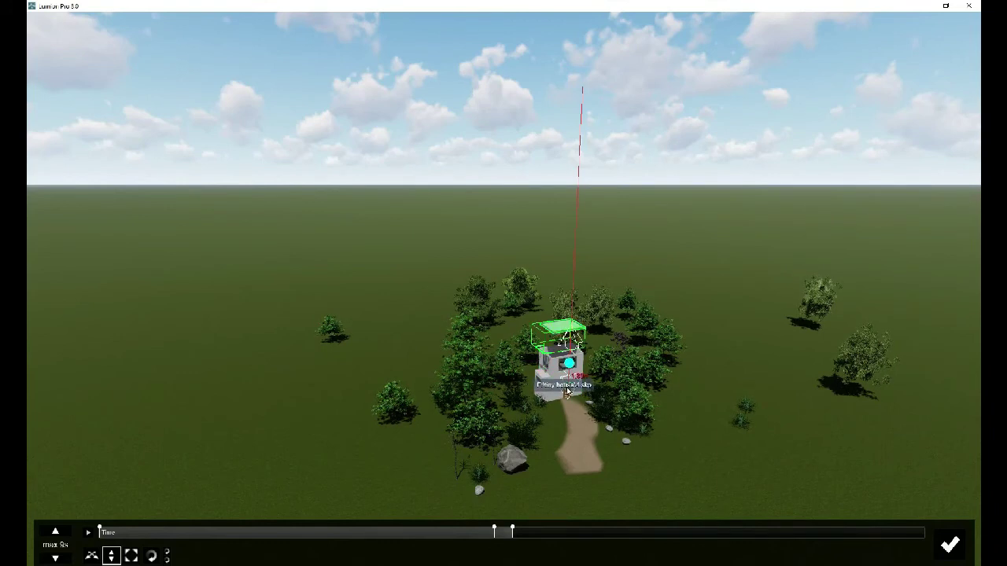
drag(569, 369, 566, 432)
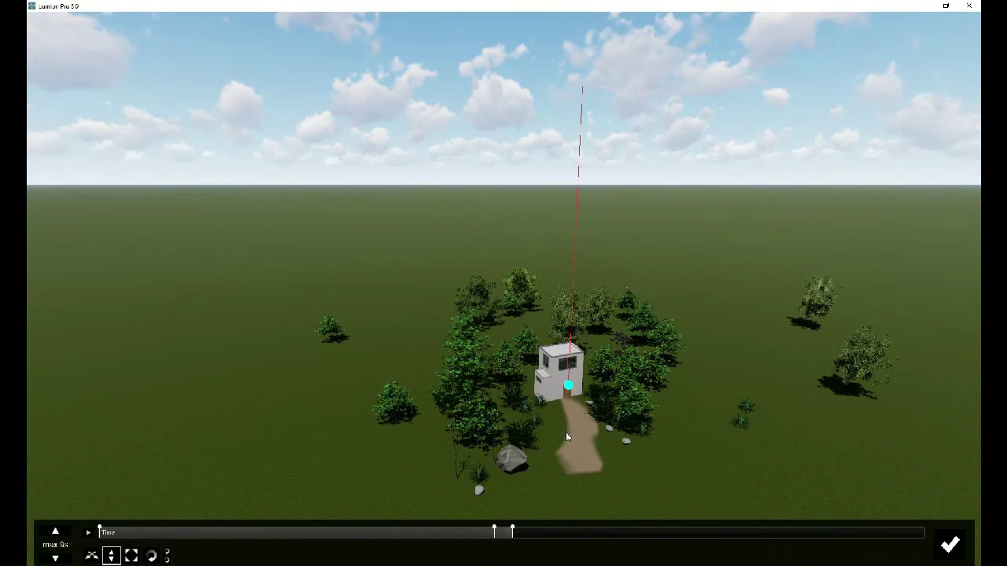
scroll(560, 417, up, 2)
scroll(559, 415, up, 3)
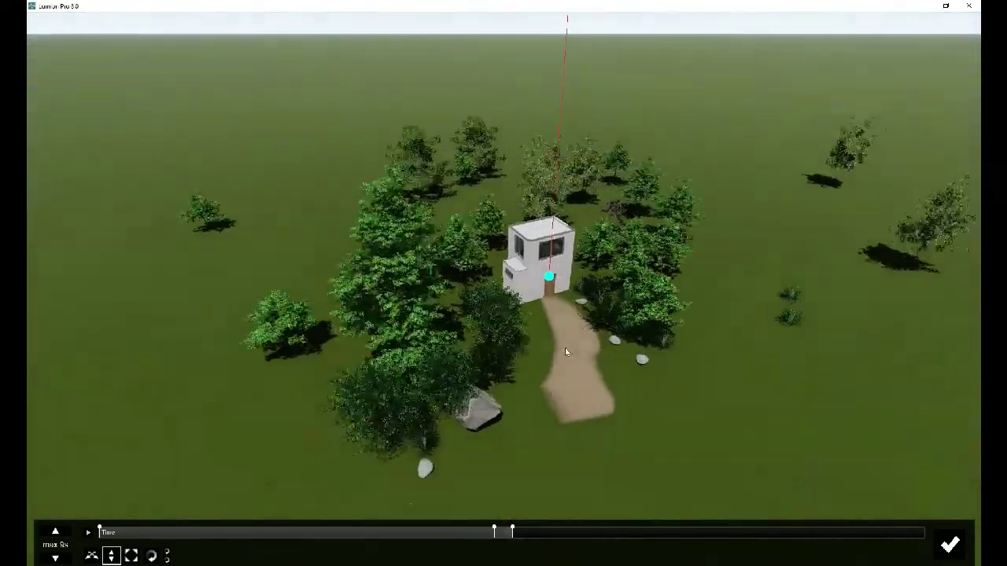
scroll(563, 349, up, 3)
scroll(563, 350, down, 5)
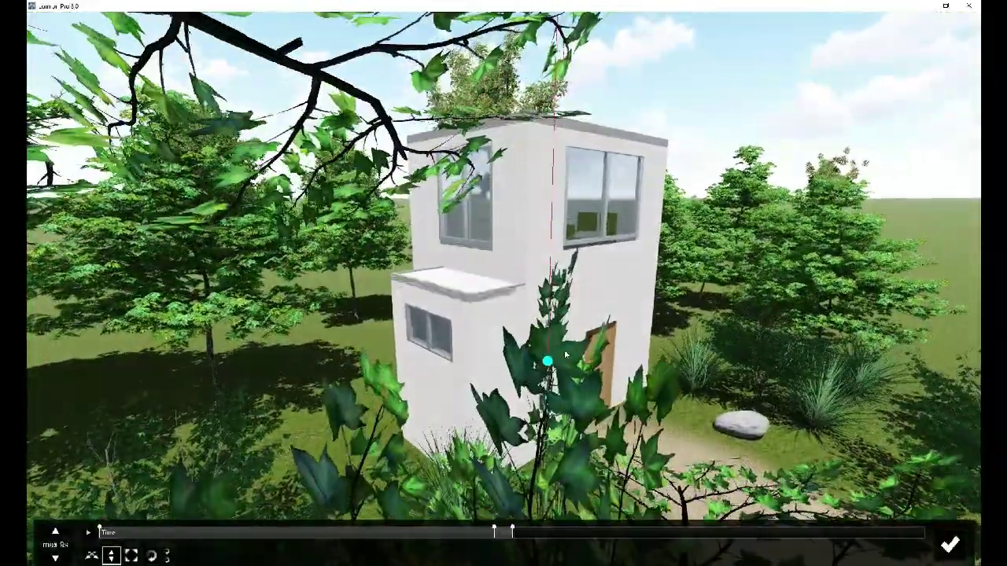
scroll(526, 362, down, 3)
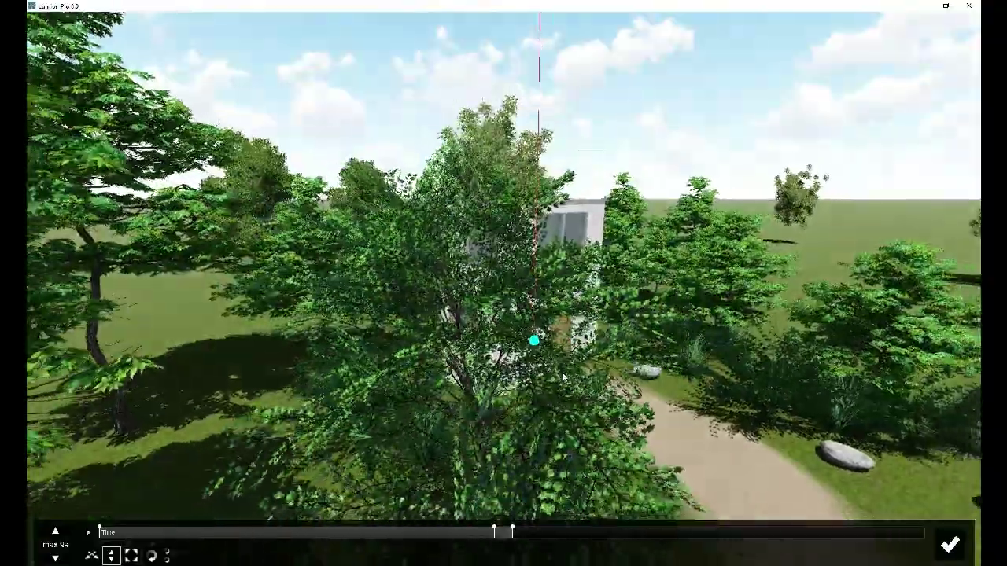
scroll(563, 378, up, 4)
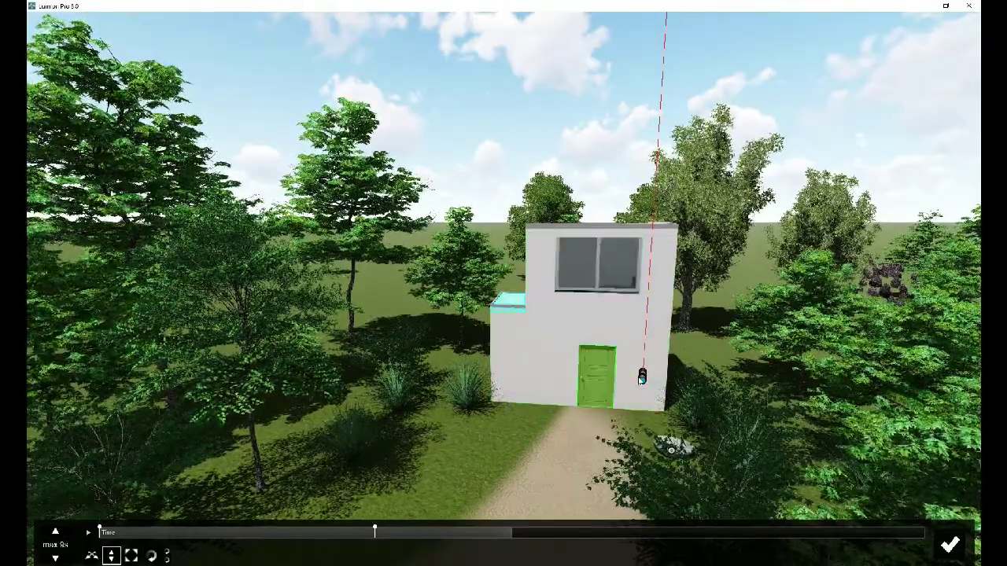
- Check the house piece's marker, then play and stop the clip preview
click(642, 381)
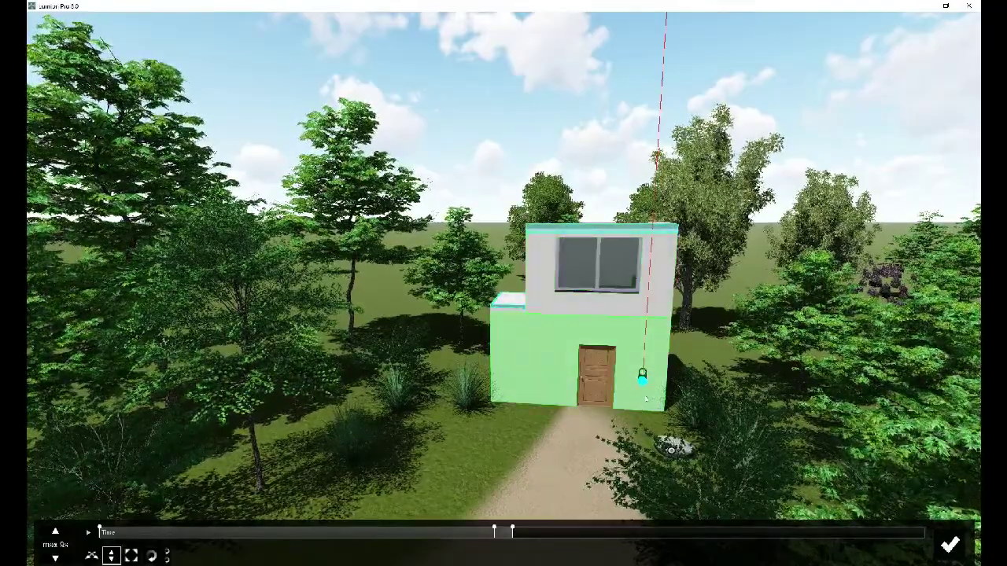
click(642, 383)
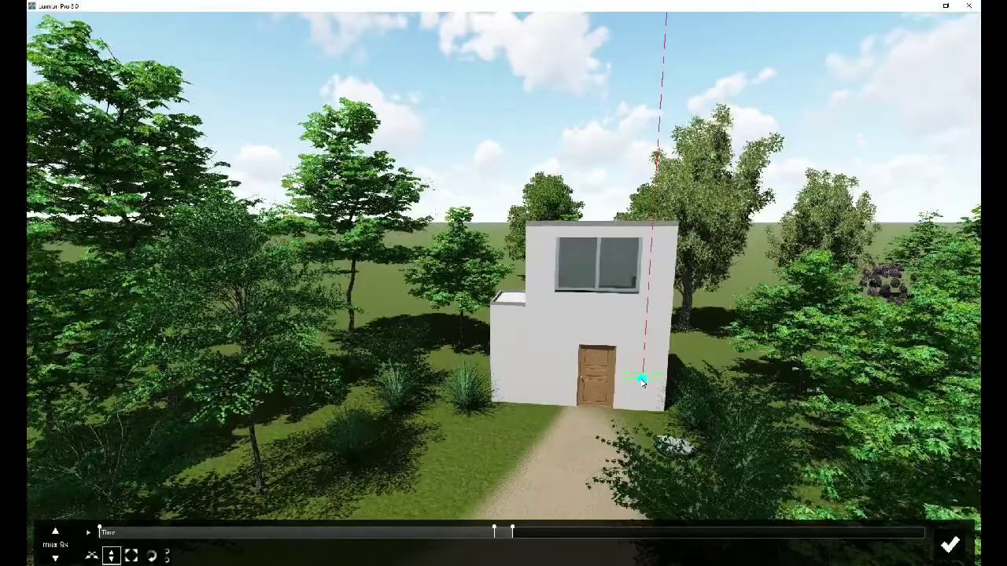
click(88, 533)
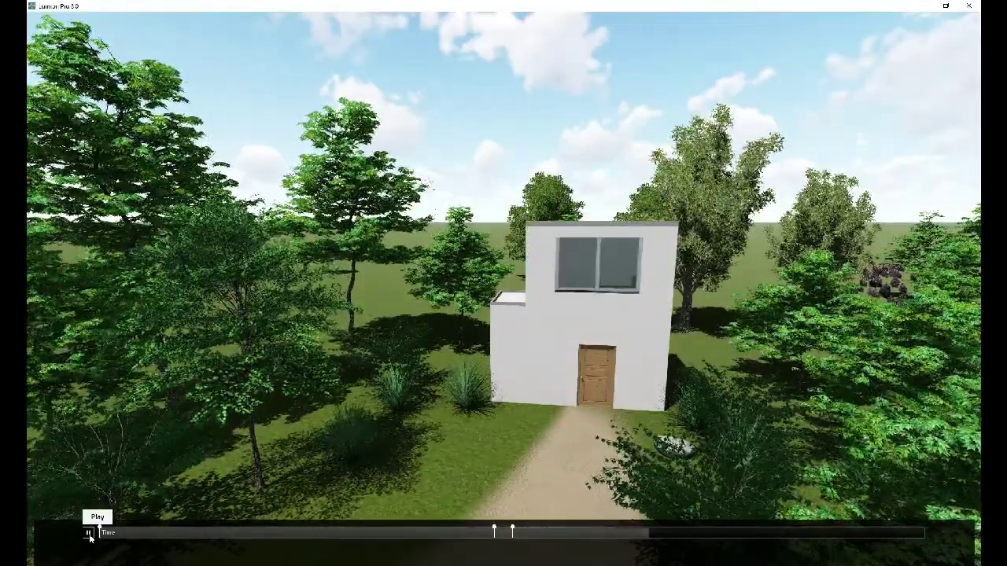
click(90, 537)
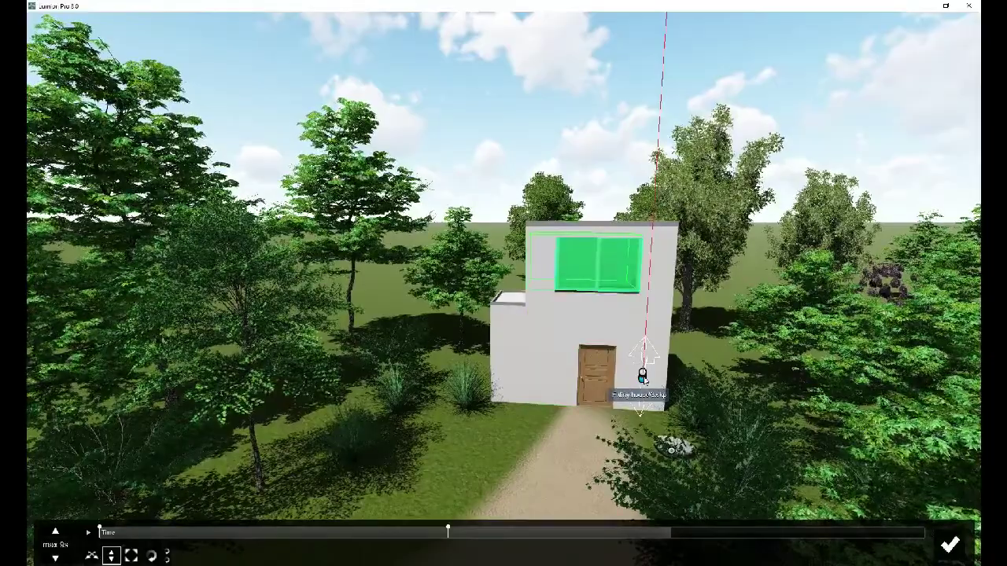
- Preview the house-assembly camera path, then accept it as clip 1 of the Flythrough movie
click(643, 378)
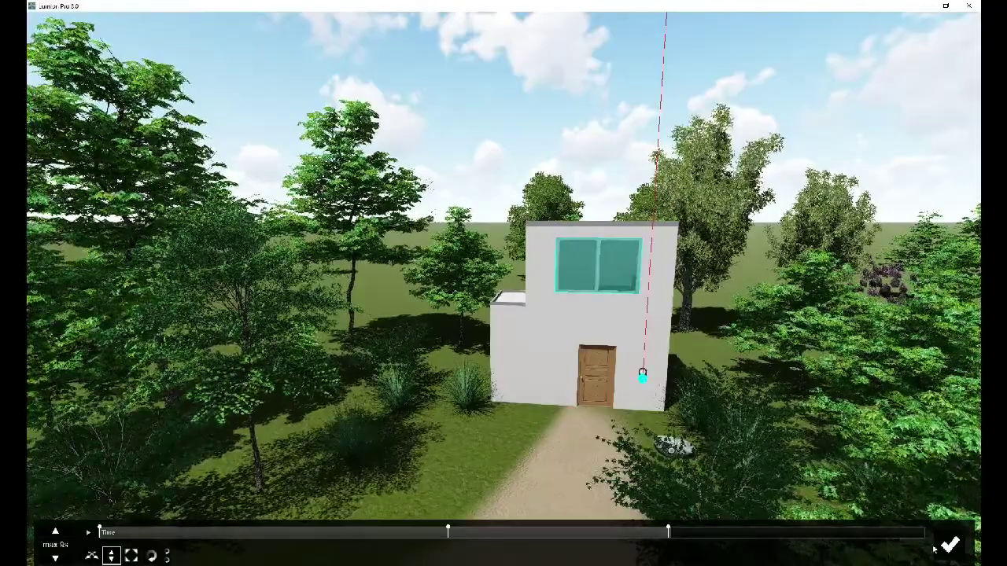
click(87, 534)
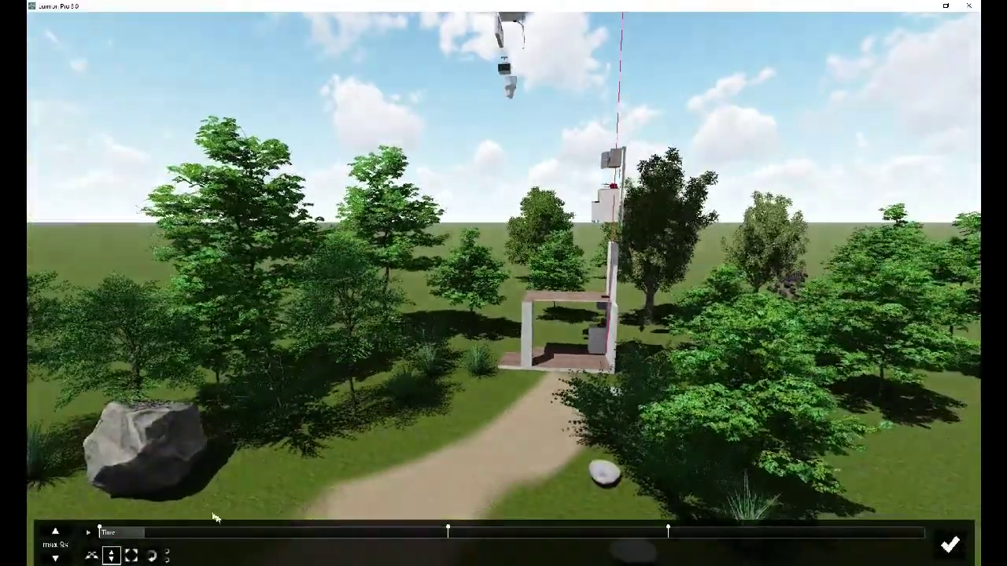
click(89, 534)
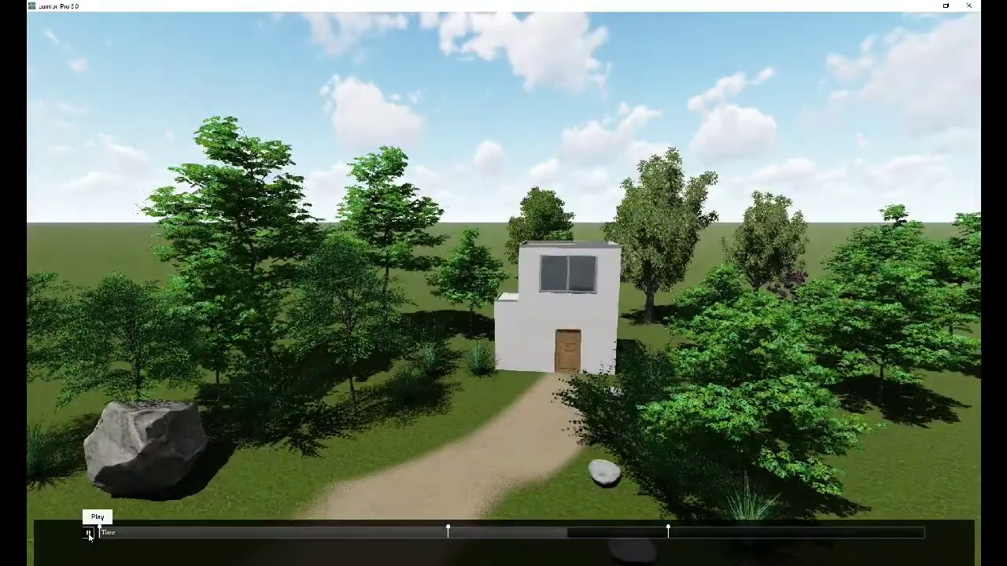
click(89, 534)
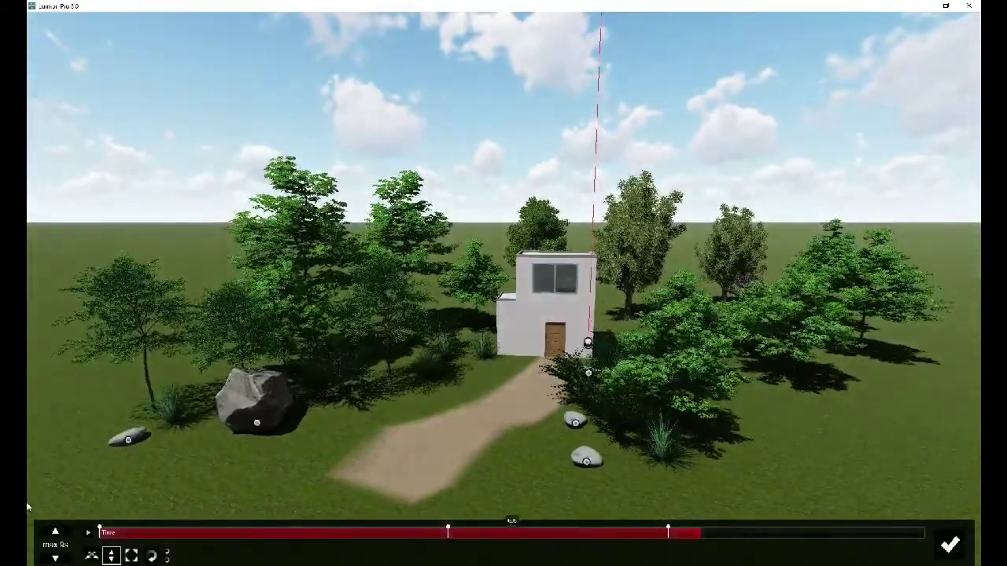
click(949, 544)
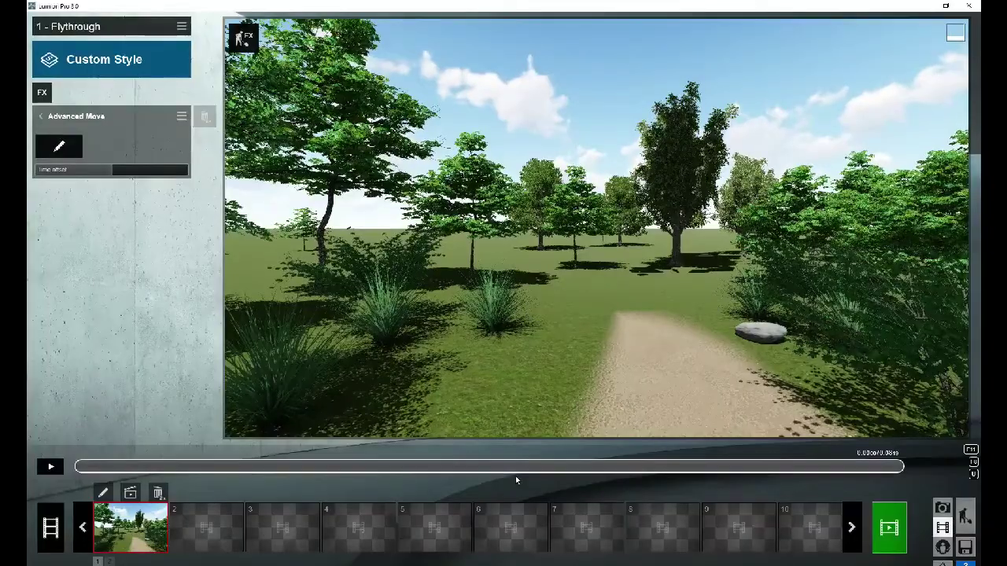
- Preview clip 1, pausing near the house, and bring up the Select Clip Effect library
click(49, 468)
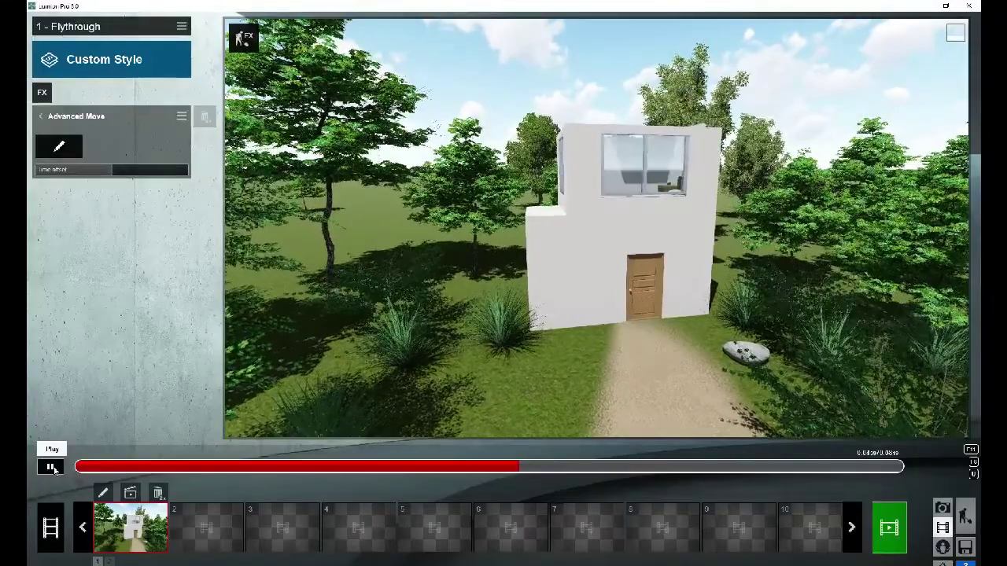
click(50, 468)
click(52, 468)
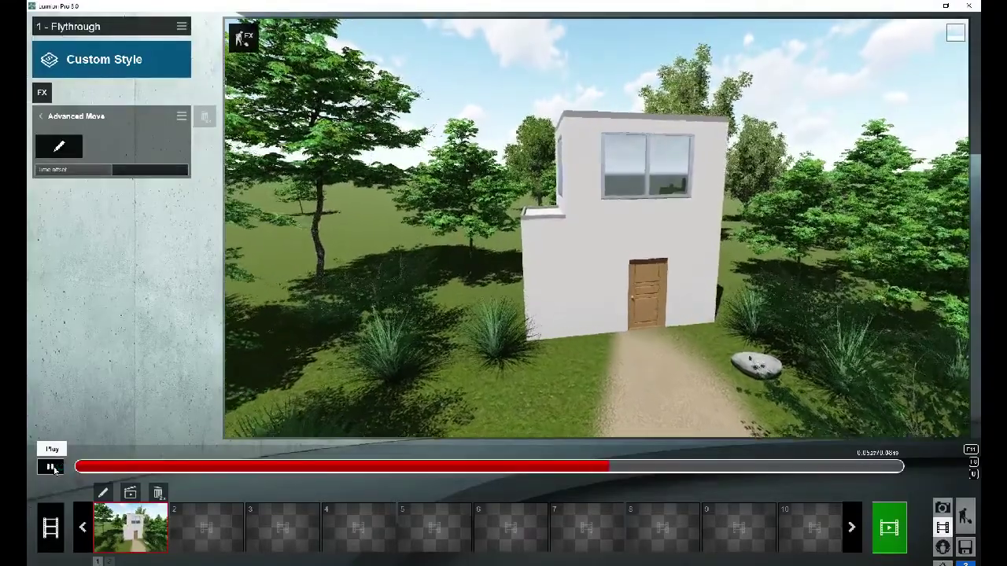
click(52, 468)
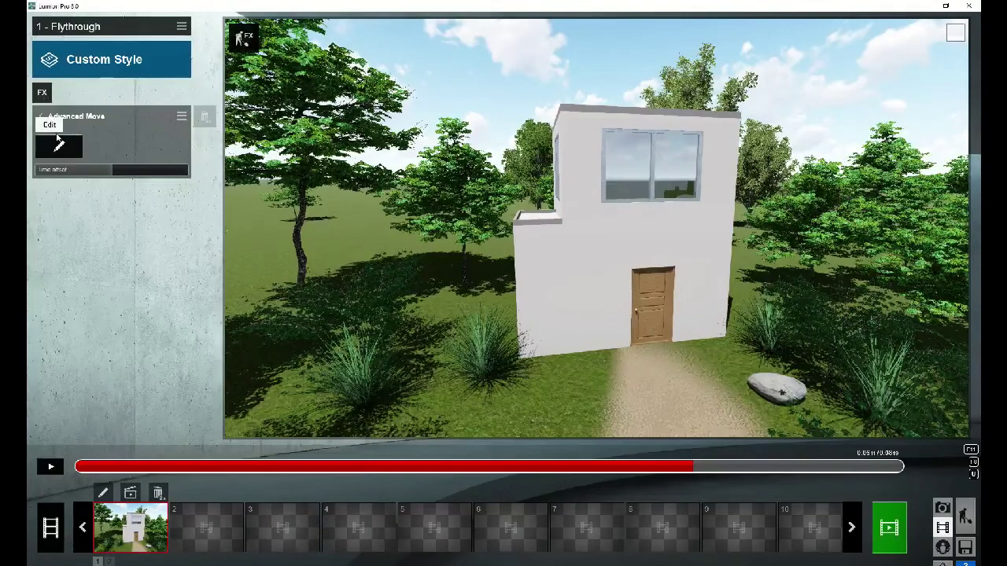
click(43, 92)
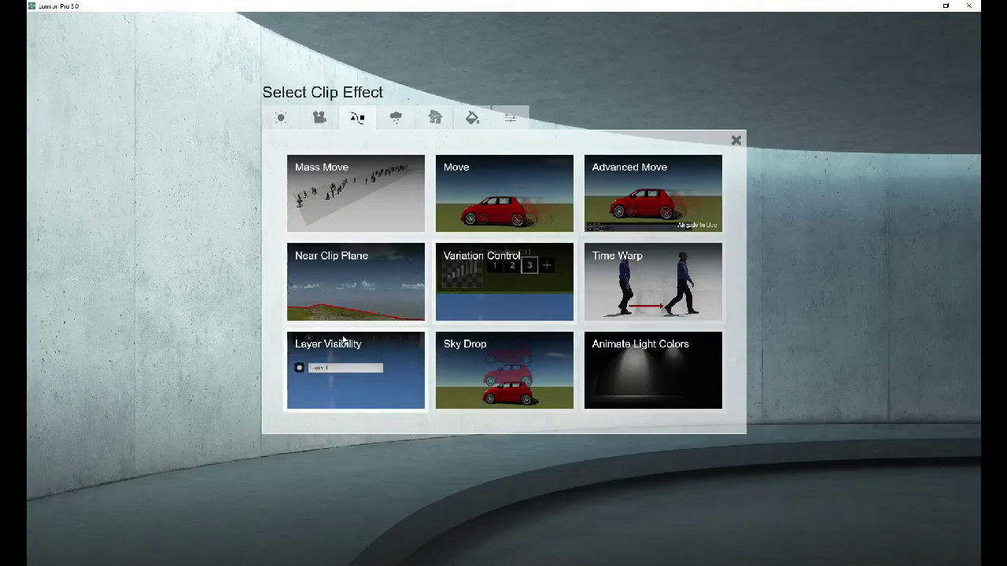
- Add a Sky Drop effect and select the rear tree, left tree and two grass clumps
click(453, 349)
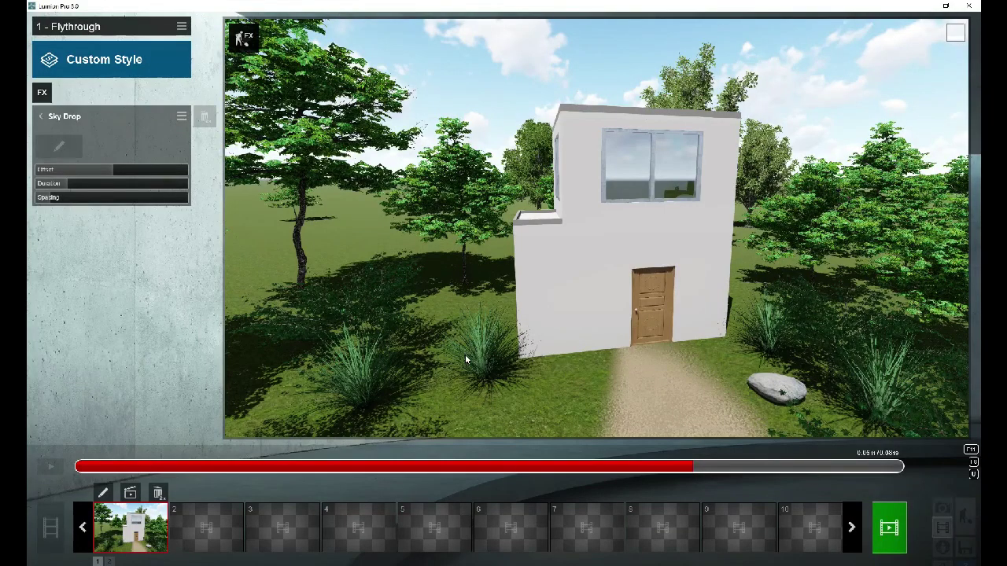
click(61, 147)
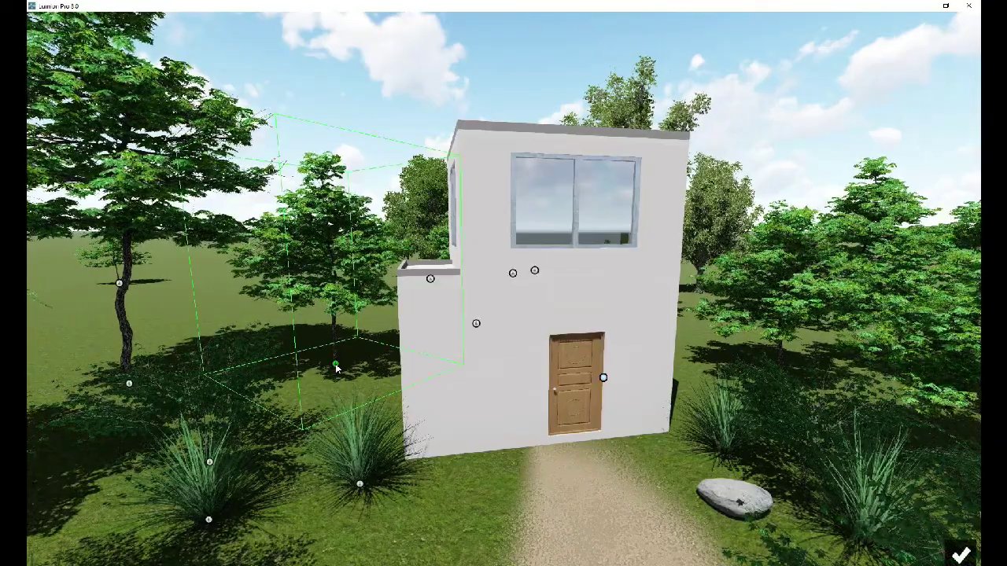
click(336, 366)
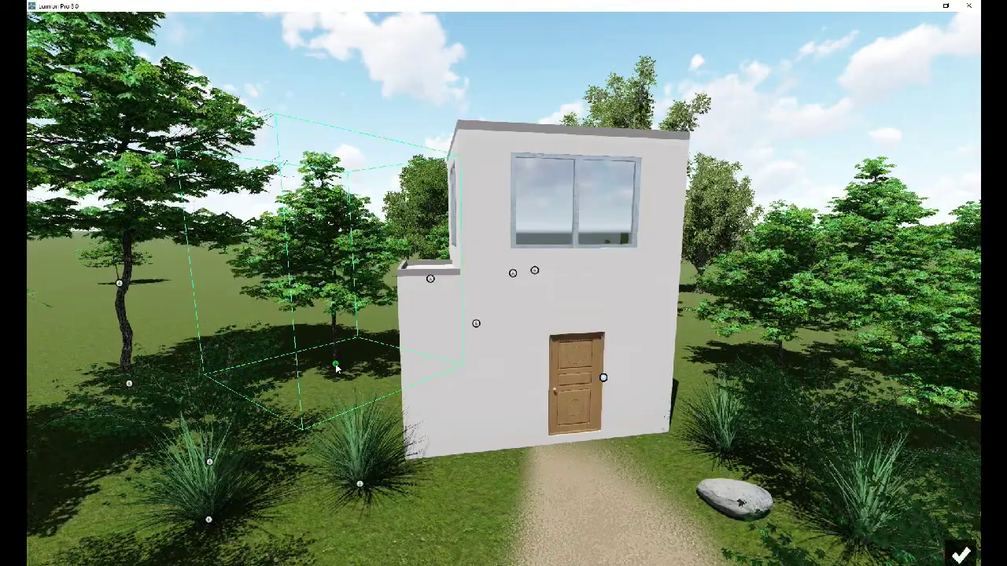
click(119, 285)
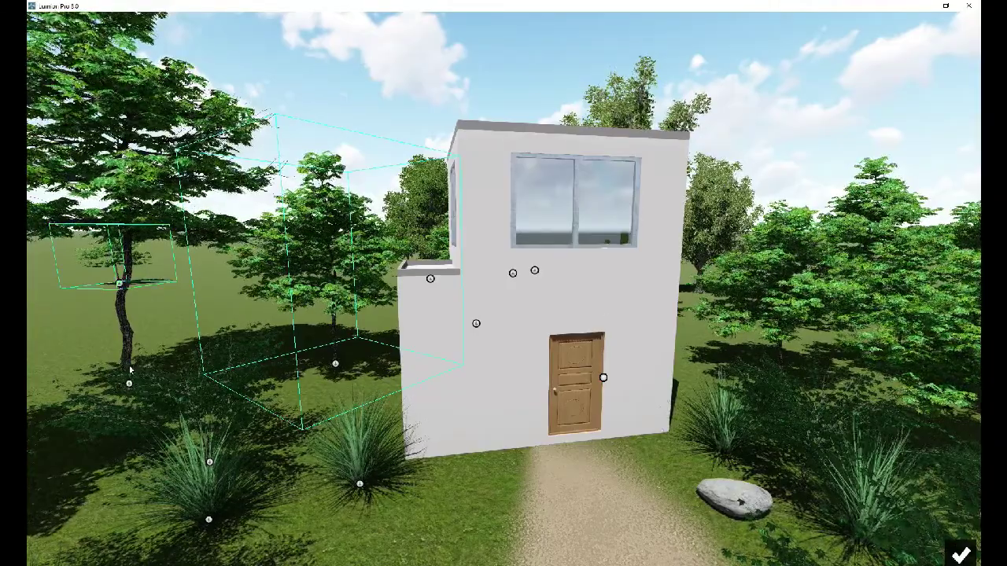
click(208, 463)
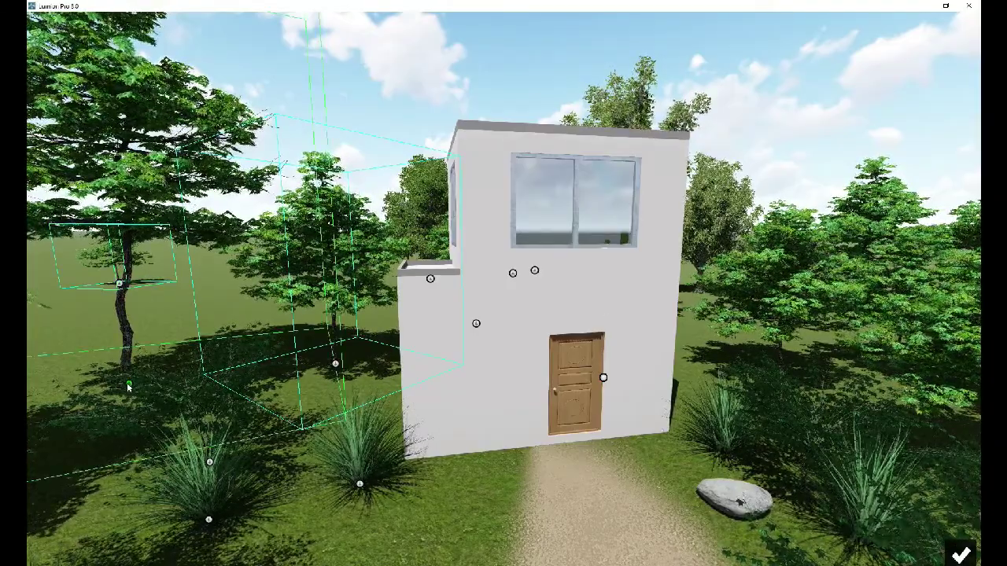
click(209, 517)
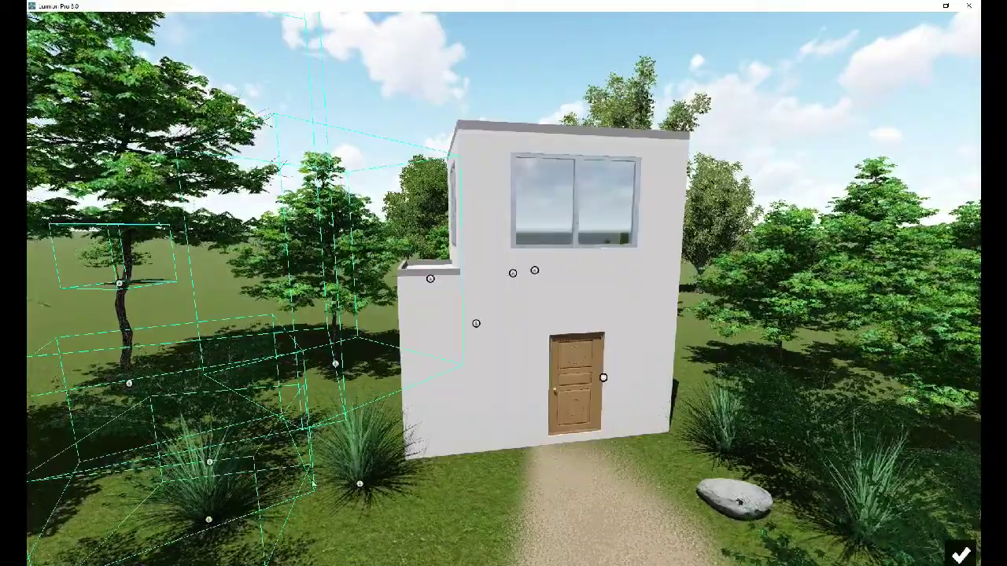
- Also select the big tree, central tree and objects on the right, then confirm
right_drag(358, 491, 341, 478)
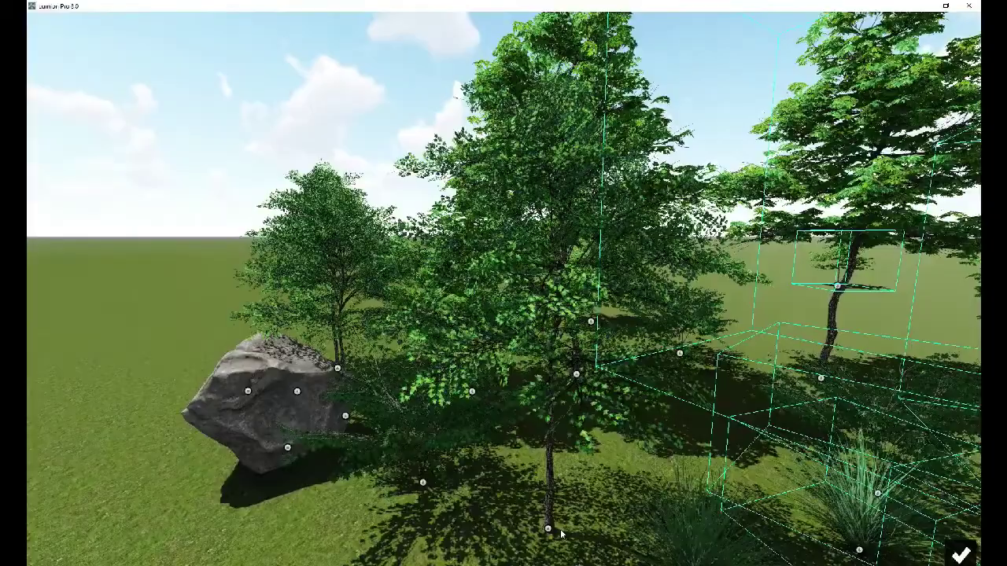
ctrl+click(422, 481)
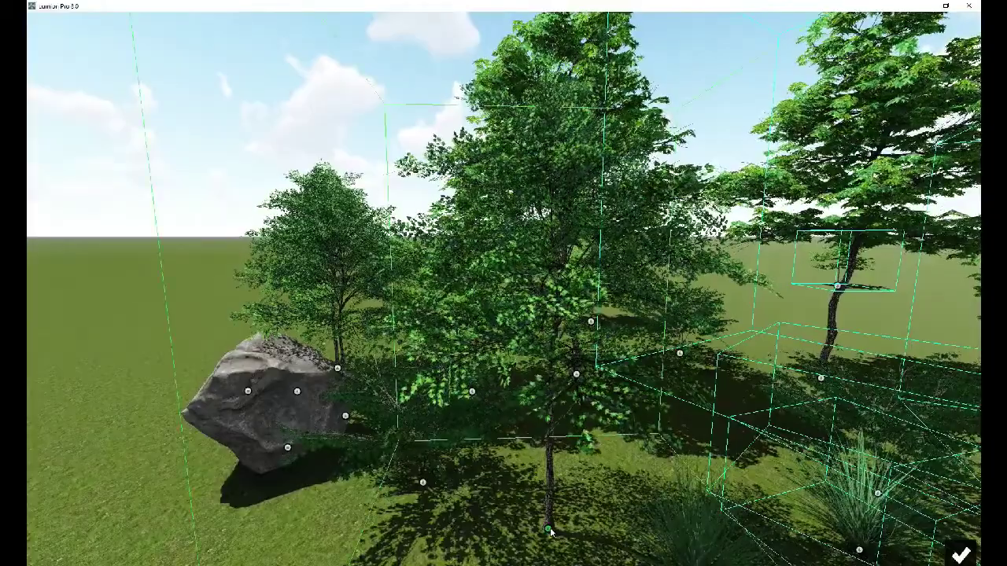
ctrl+click(573, 375)
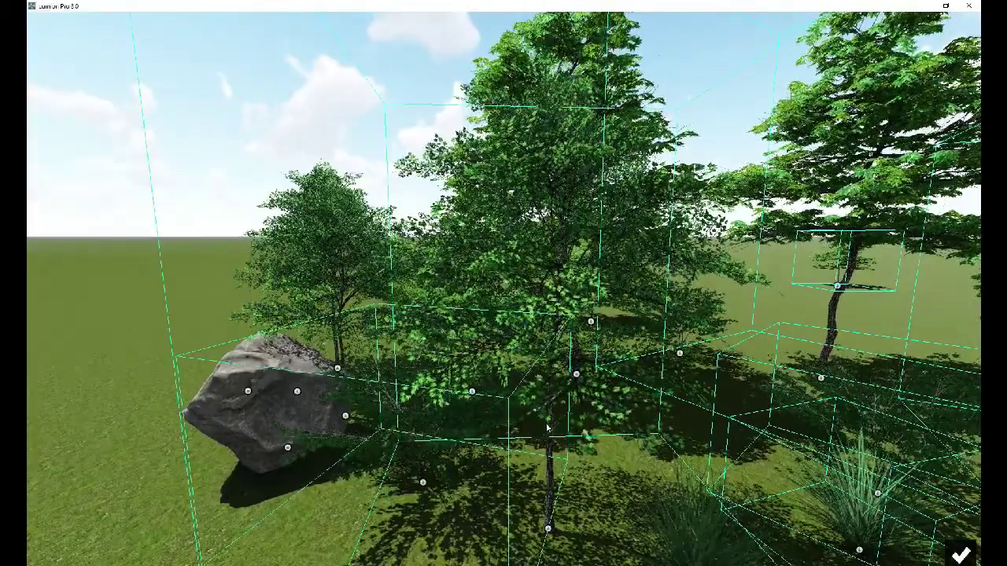
ctrl+click(591, 323)
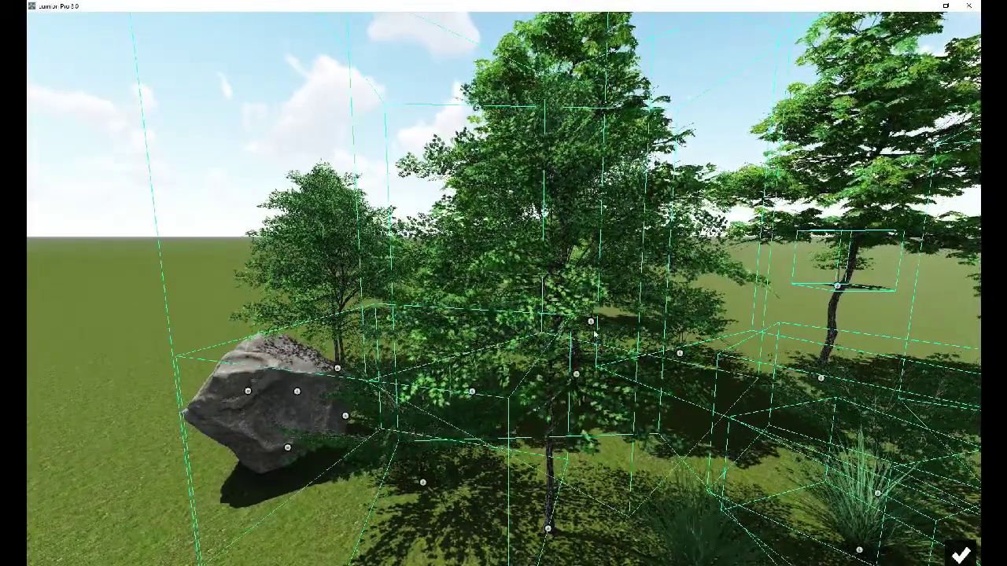
ctrl+click(678, 354)
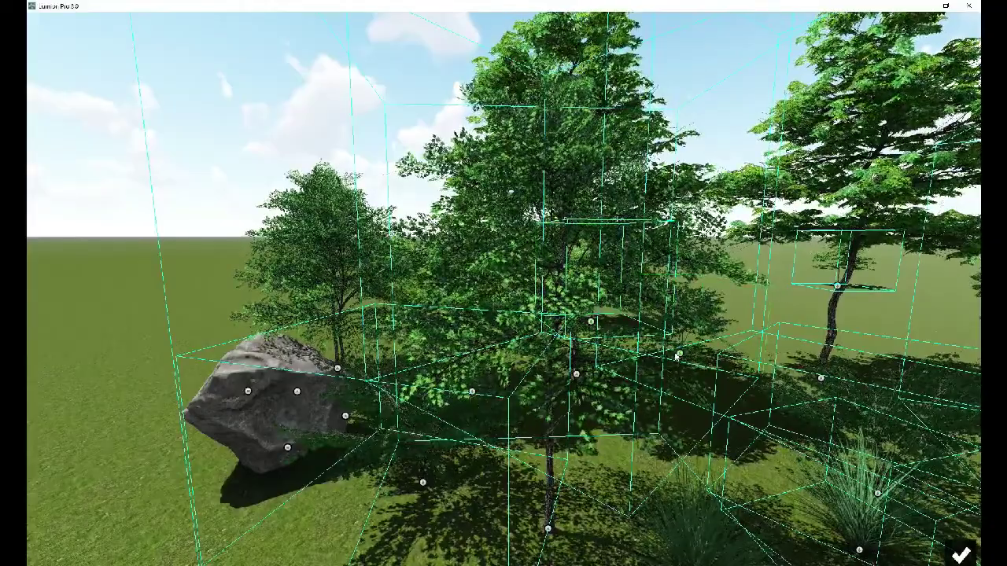
ctrl+click(678, 354)
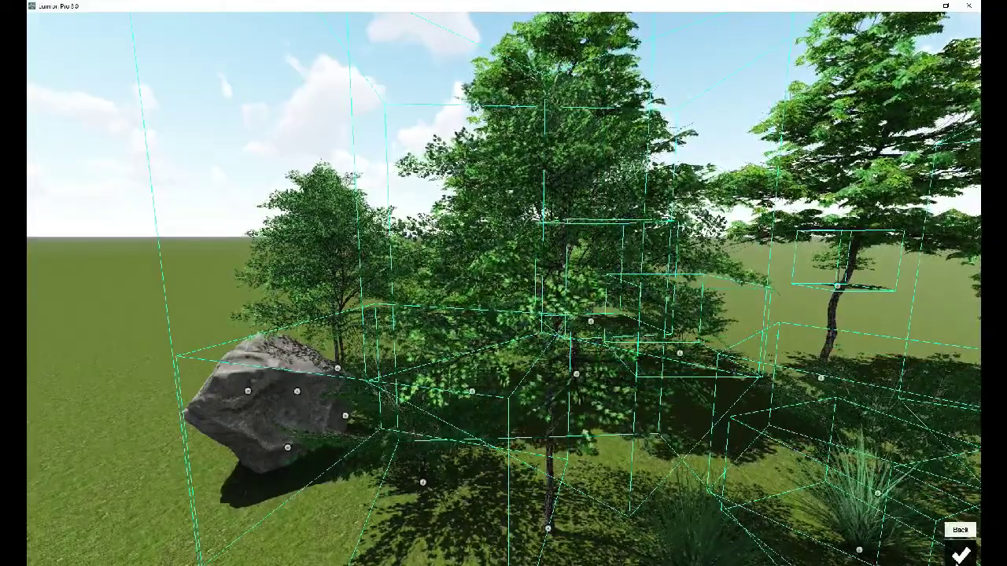
click(961, 554)
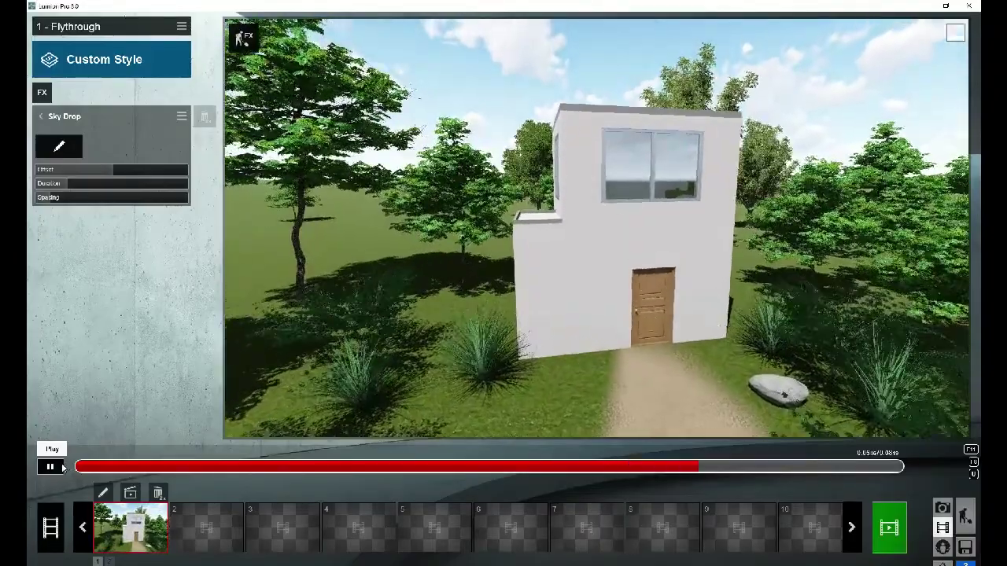
- Add the middle rock and the bush behind the rocks to clip 1's Sky Drop selection
click(56, 468)
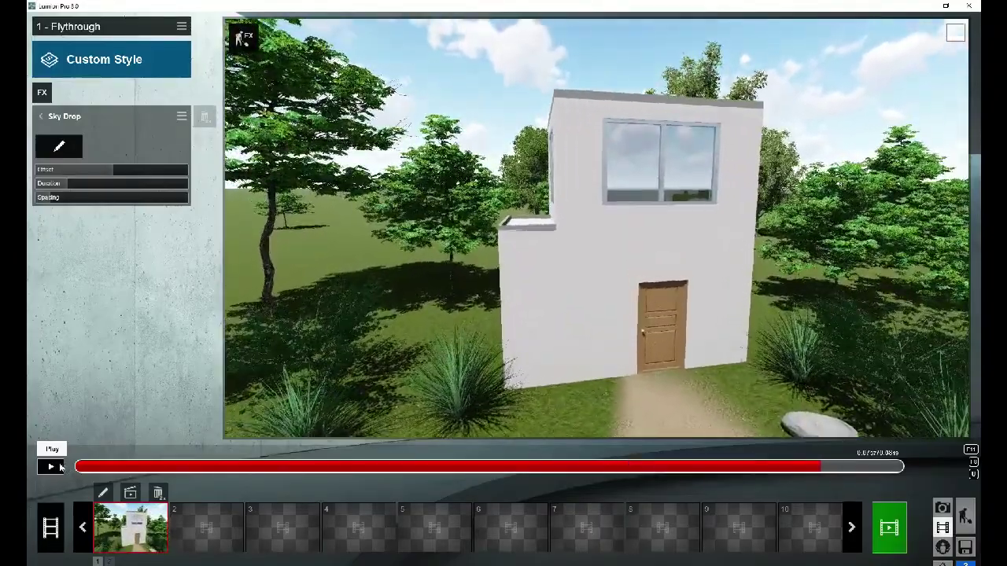
click(45, 149)
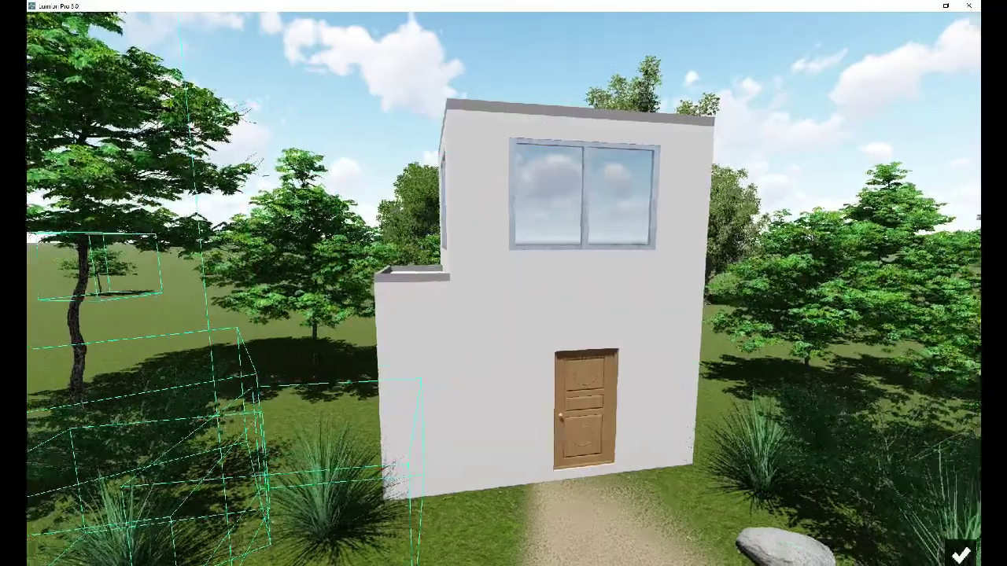
right_drag(504, 283, 708, 338)
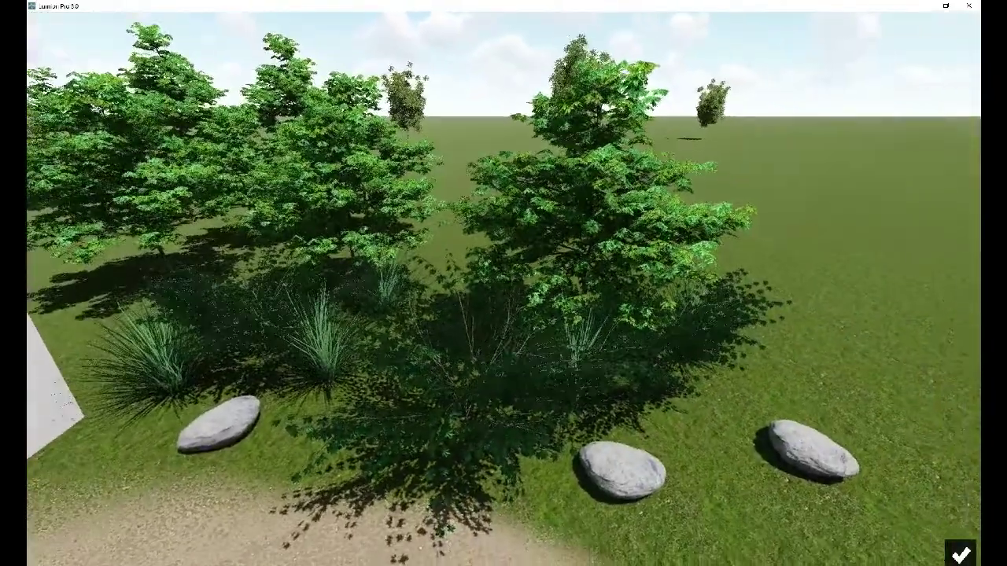
right_drag(692, 496, 755, 495)
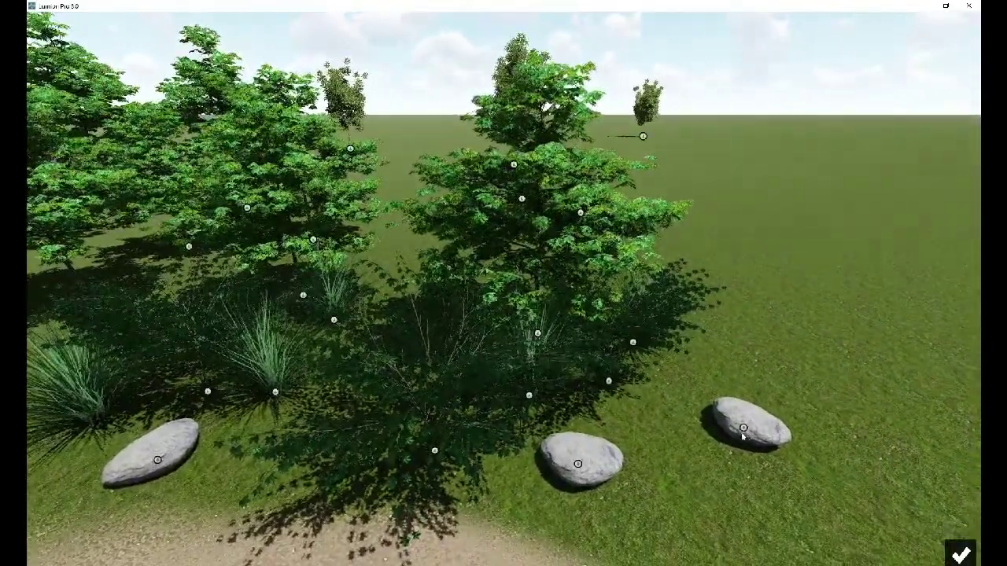
ctrl+click(577, 465)
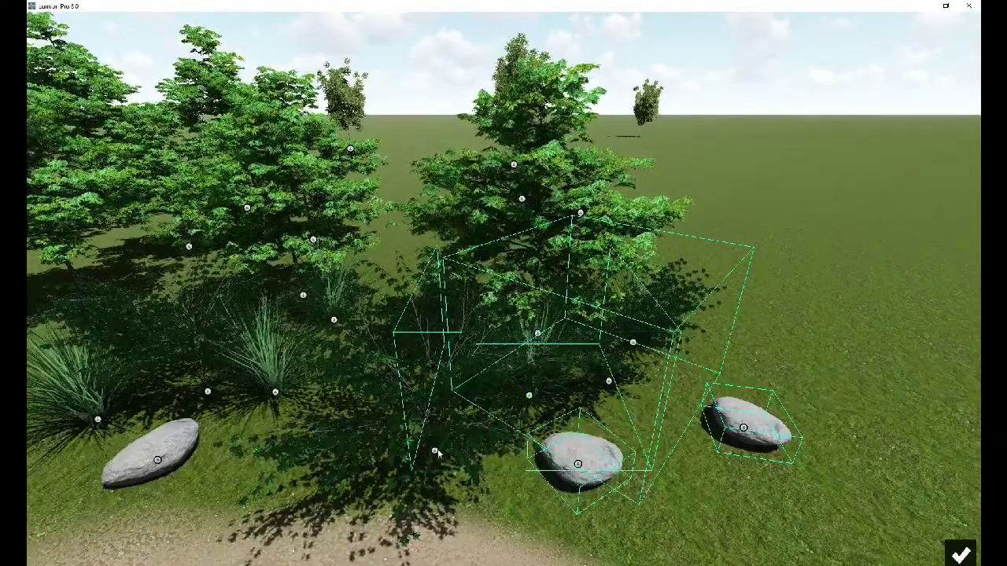
ctrl+click(435, 450)
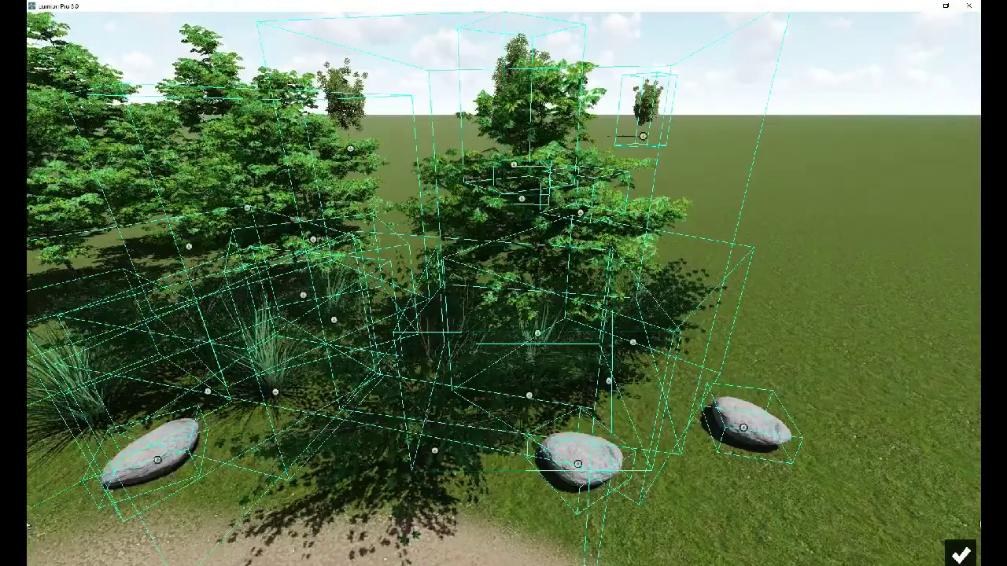
click(961, 555)
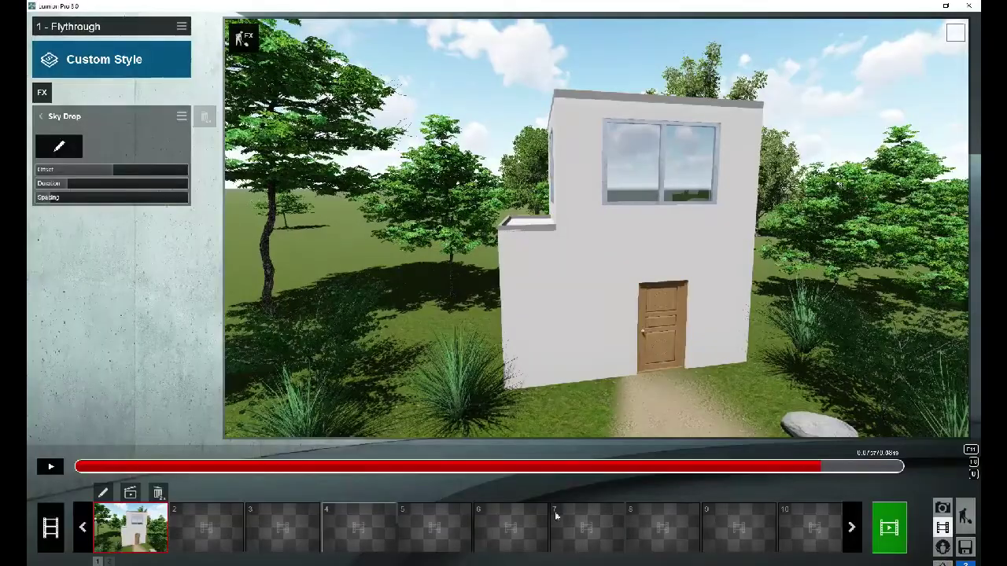
- Scrub the clip preview further along and reopen Sky Drop's object selection
drag(818, 473, 858, 473)
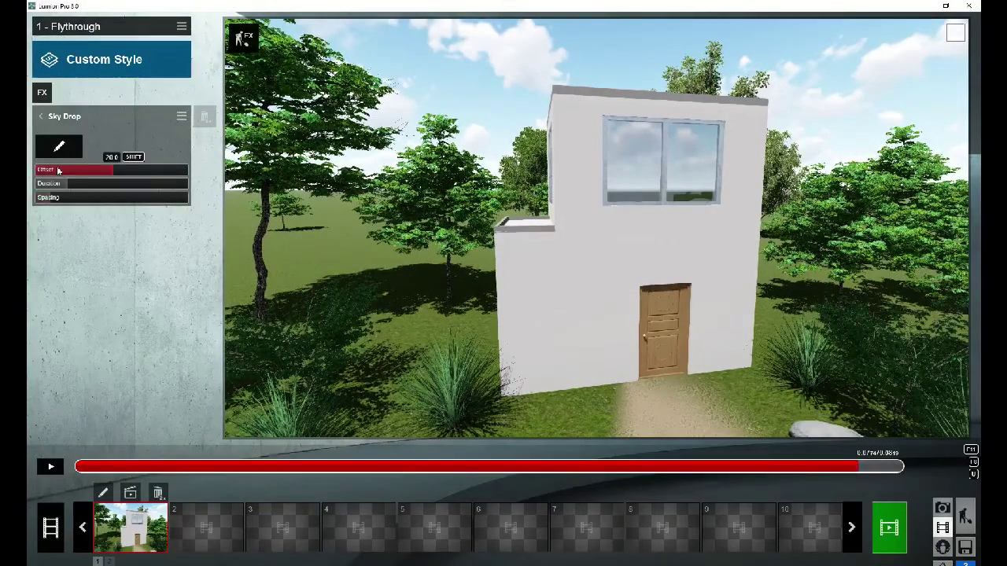
click(74, 154)
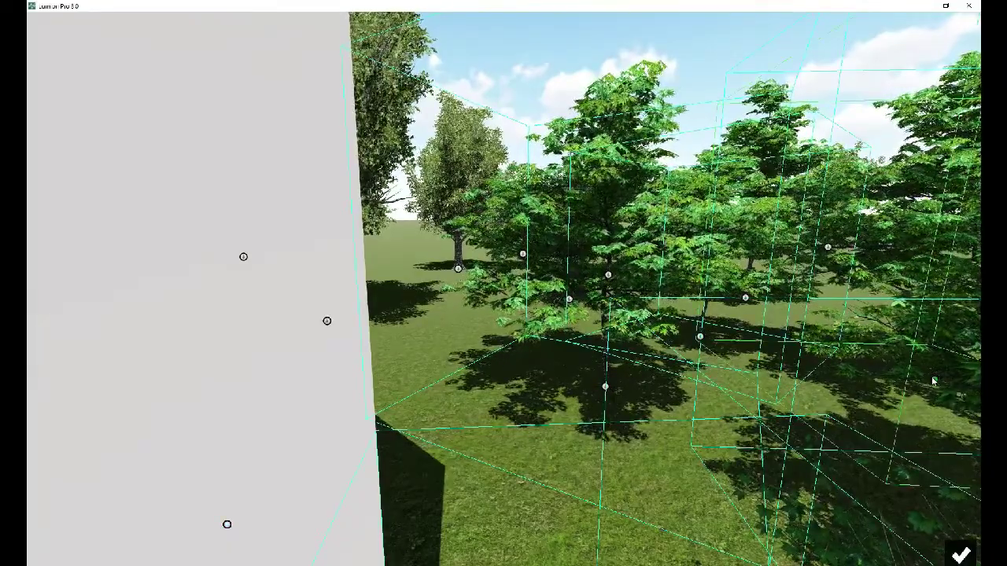
- Add the tree beside the house and the left tree to the Sky Drop, then confirm
click(828, 249)
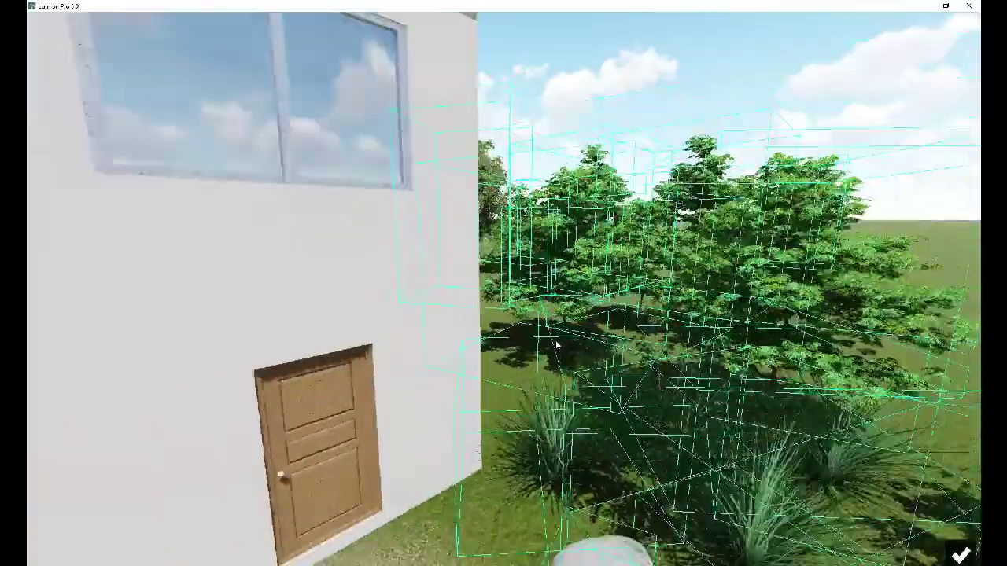
mouse_move(604, 387)
right_down()
mouse_move(610, 316)
mouse_move(343, 399)
right_up()
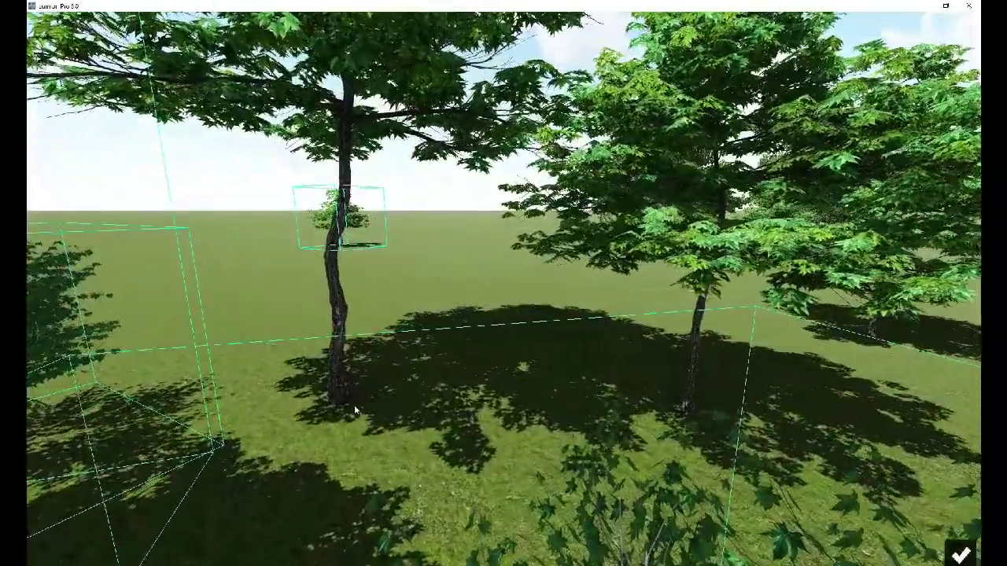
click(339, 397)
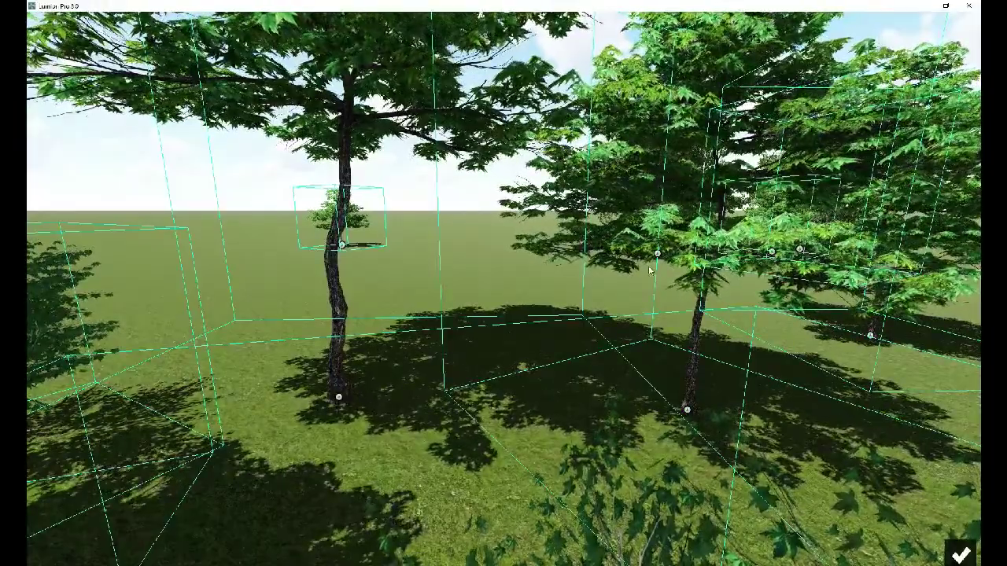
click(960, 556)
- Reopen Sky Drop editing, fly out over the field to review the tree cluster, and confirm
drag(863, 470, 879, 471)
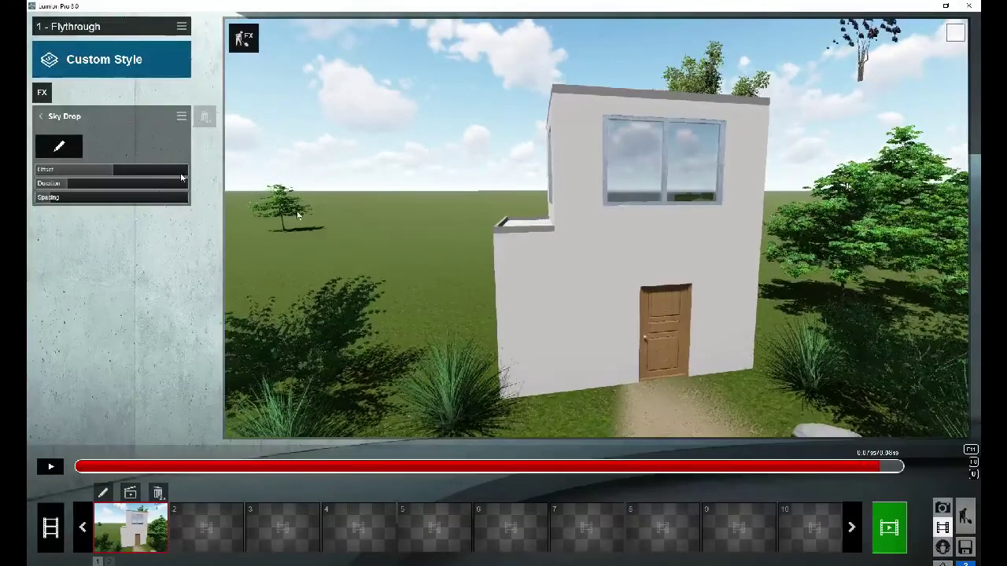
click(59, 150)
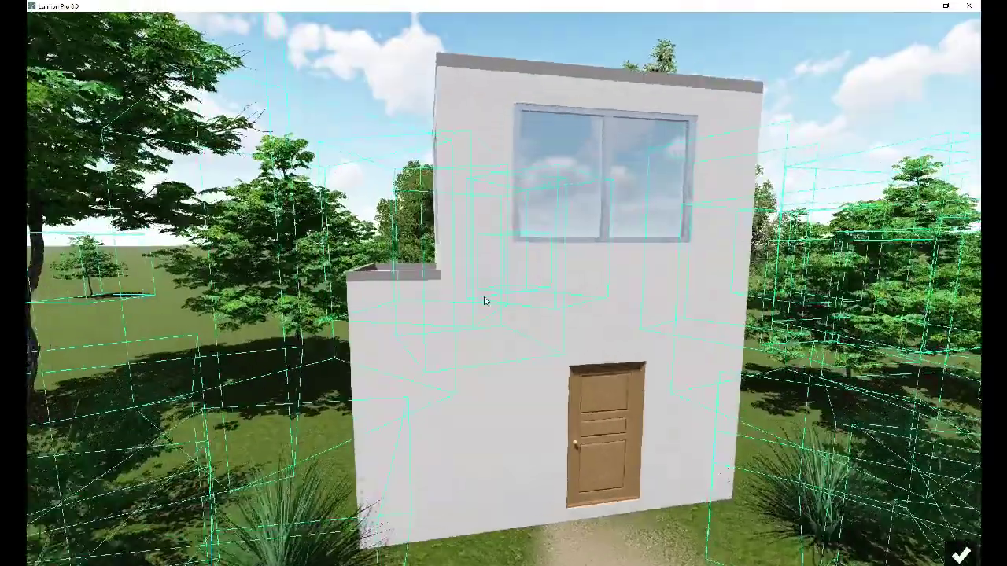
key(w)
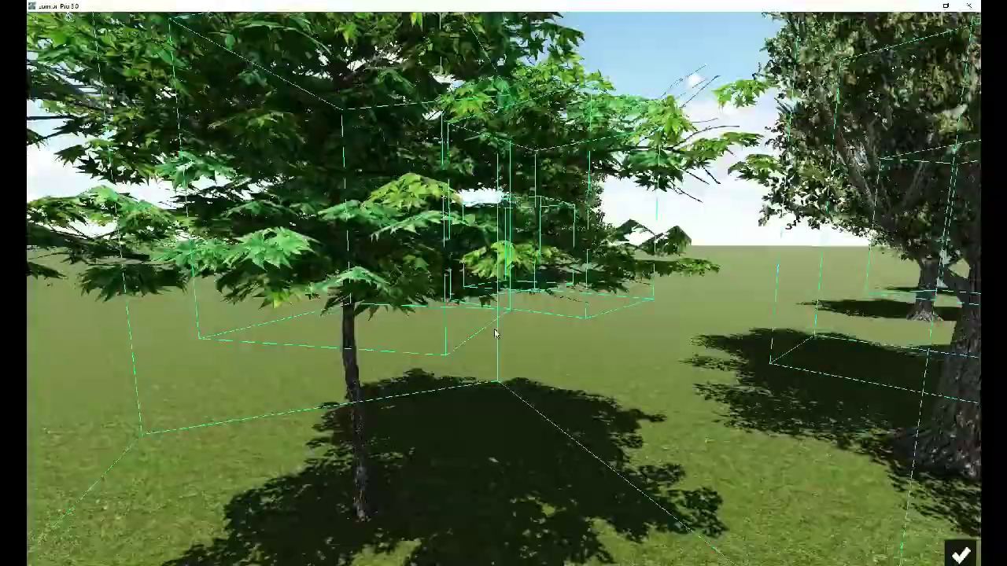
key(s)
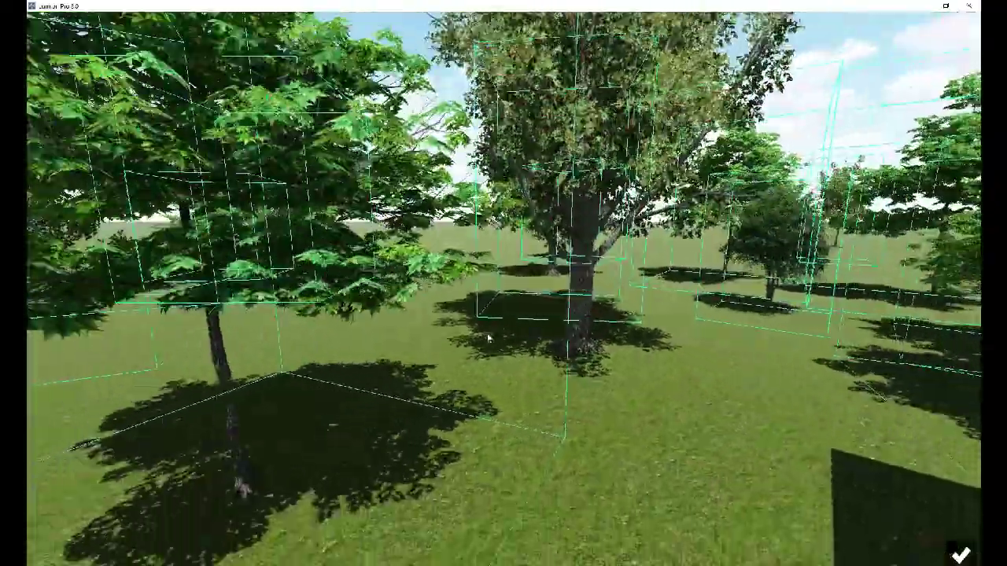
key(s)
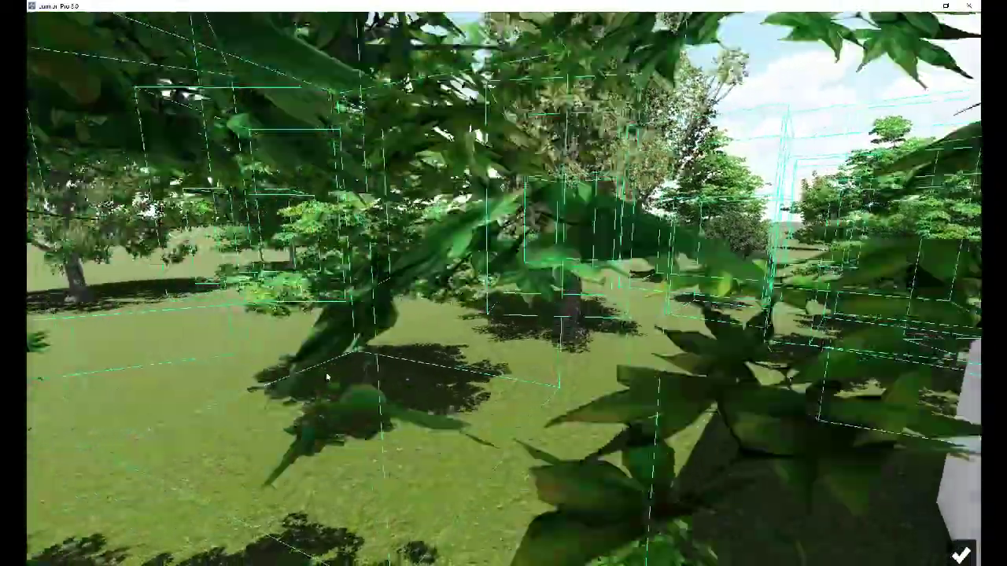
key(s)
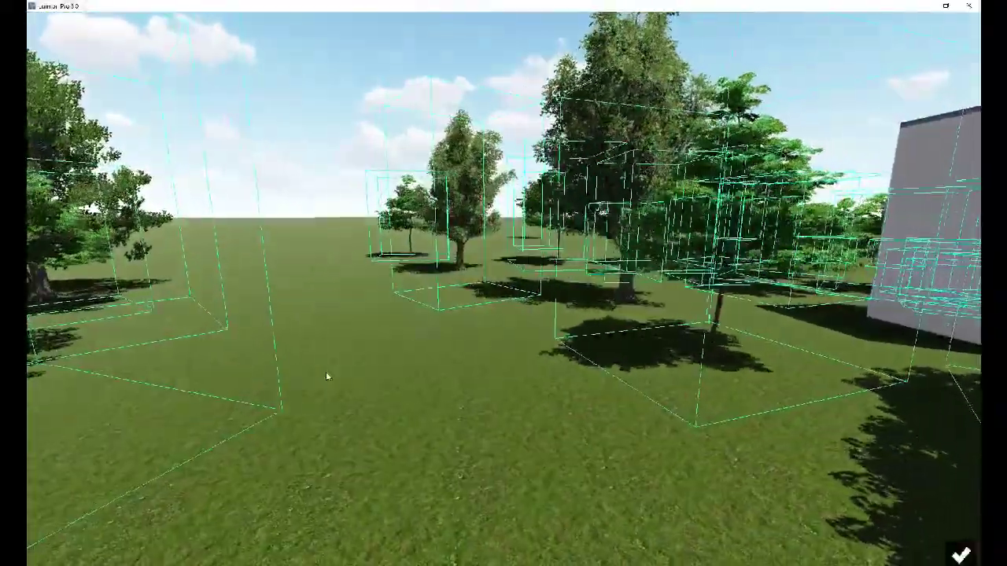
key(s)
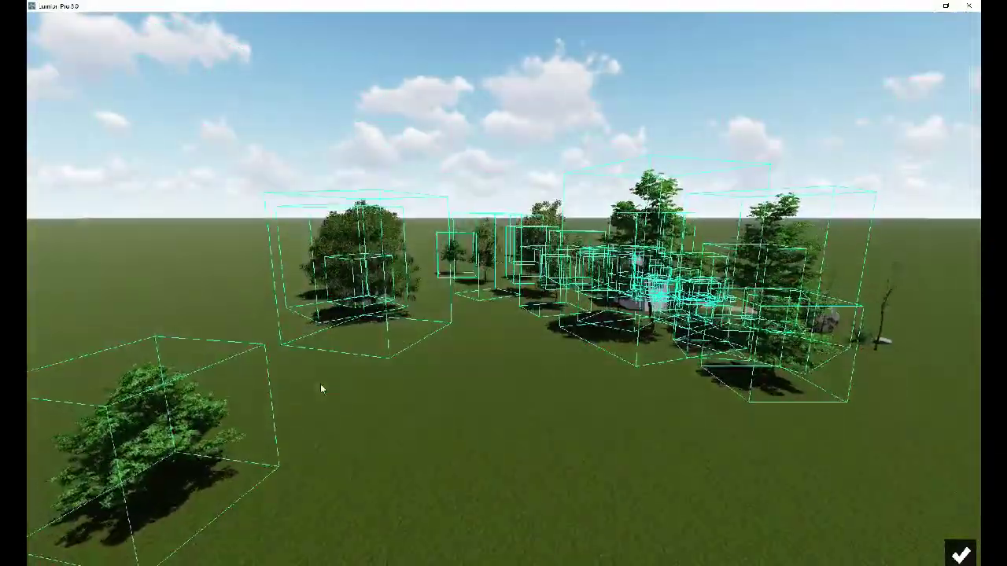
key(w)
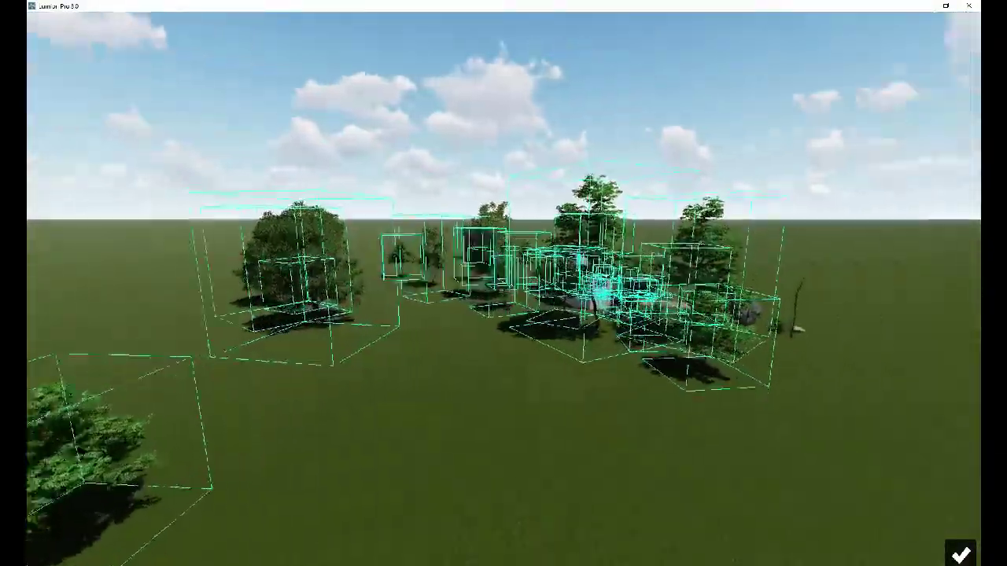
right_drag(318, 391, 440, 390)
right_drag(309, 348, 400, 467)
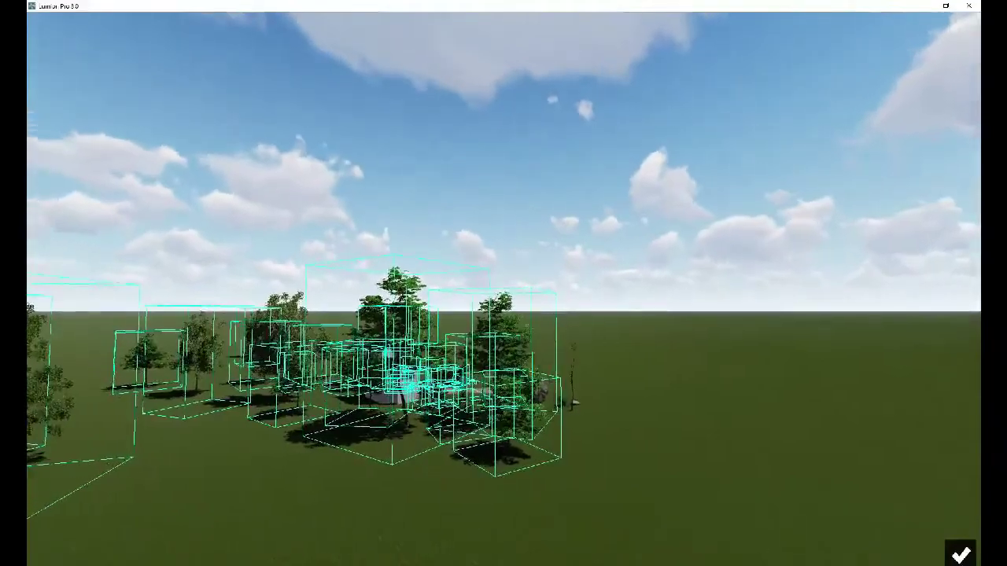
click(959, 554)
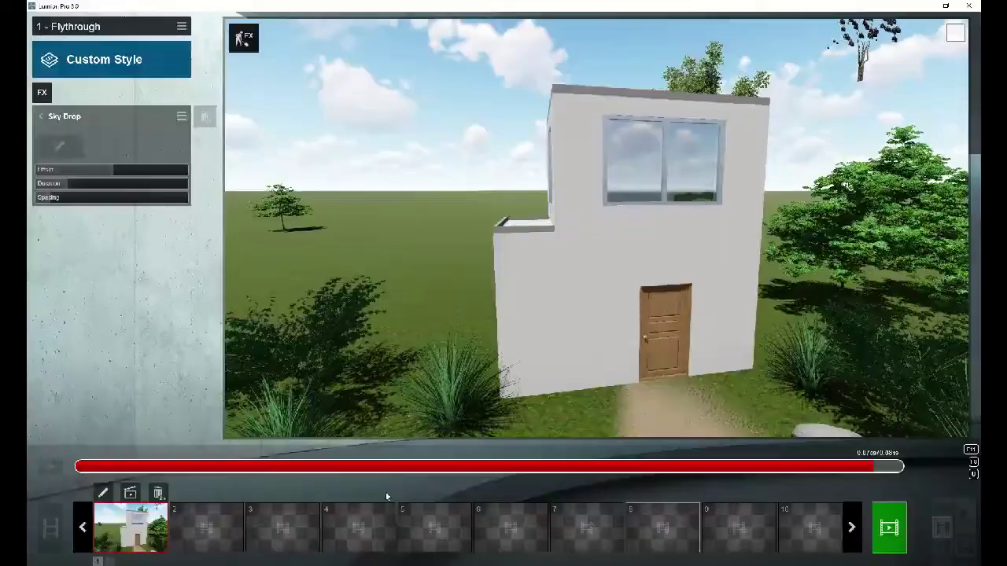
- Play and stop the flythrough preview, then open clip 1's camera path for editing
click(50, 470)
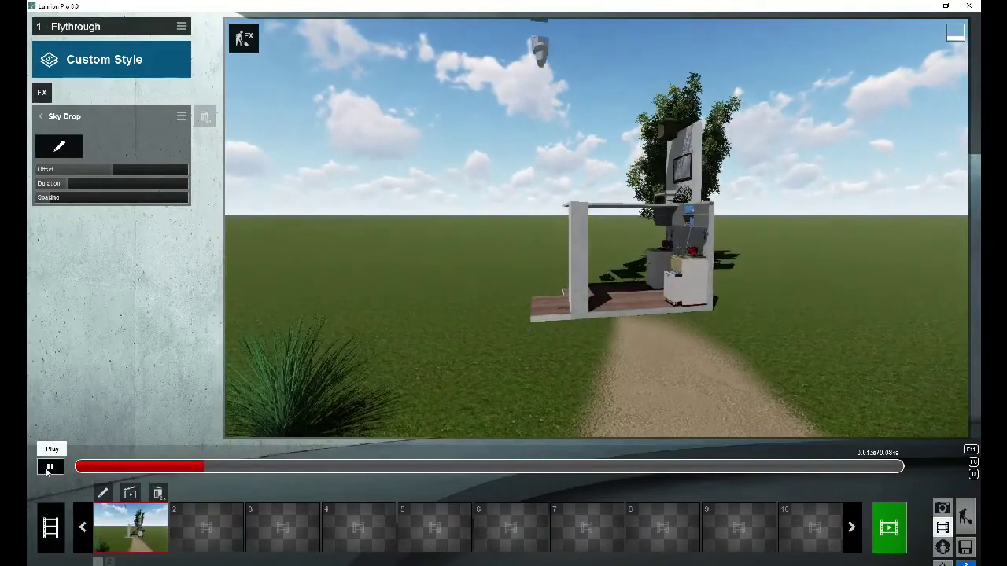
click(50, 467)
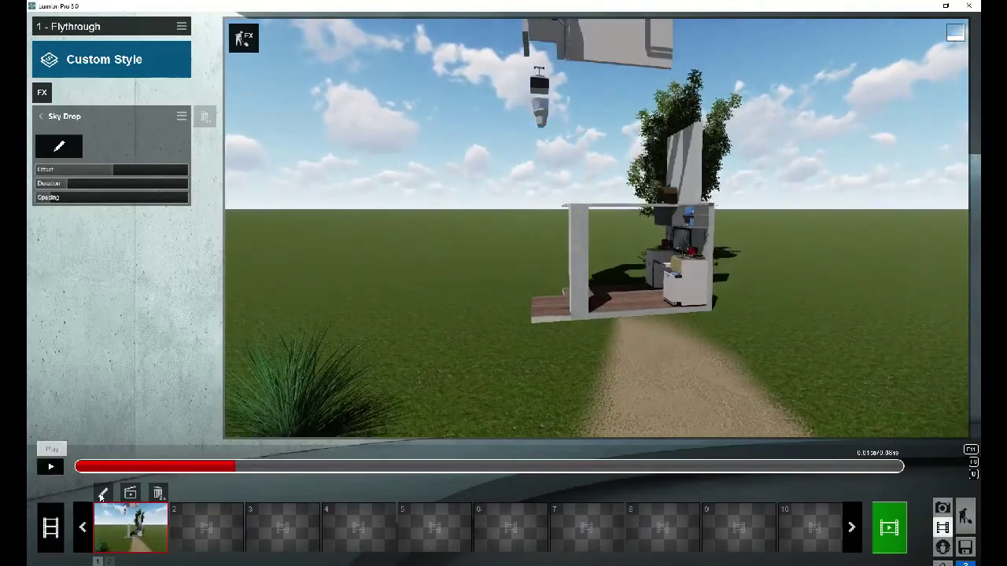
click(103, 492)
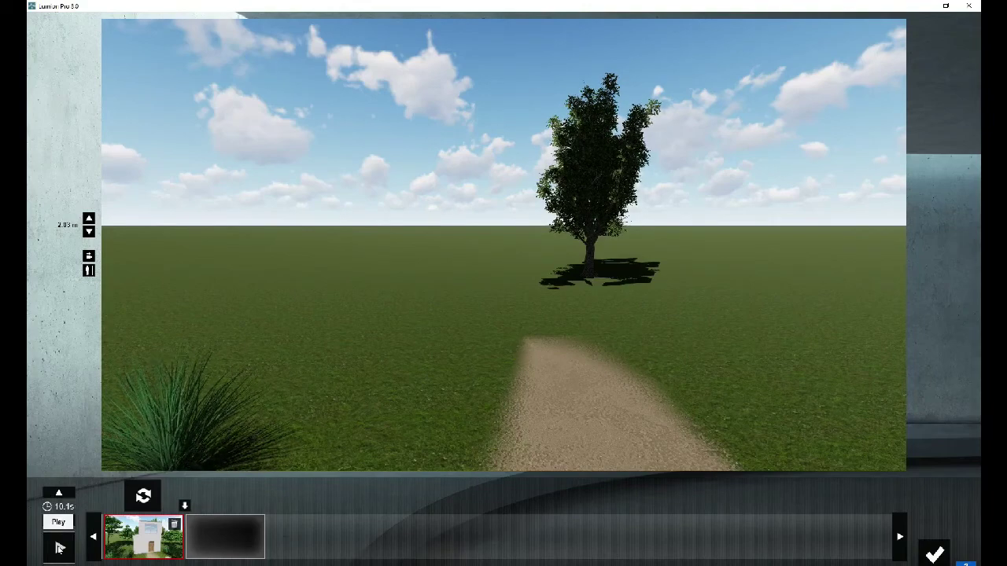
- Preview the camera path, set the clip duration to 24.5 seconds, and replay it
click(59, 548)
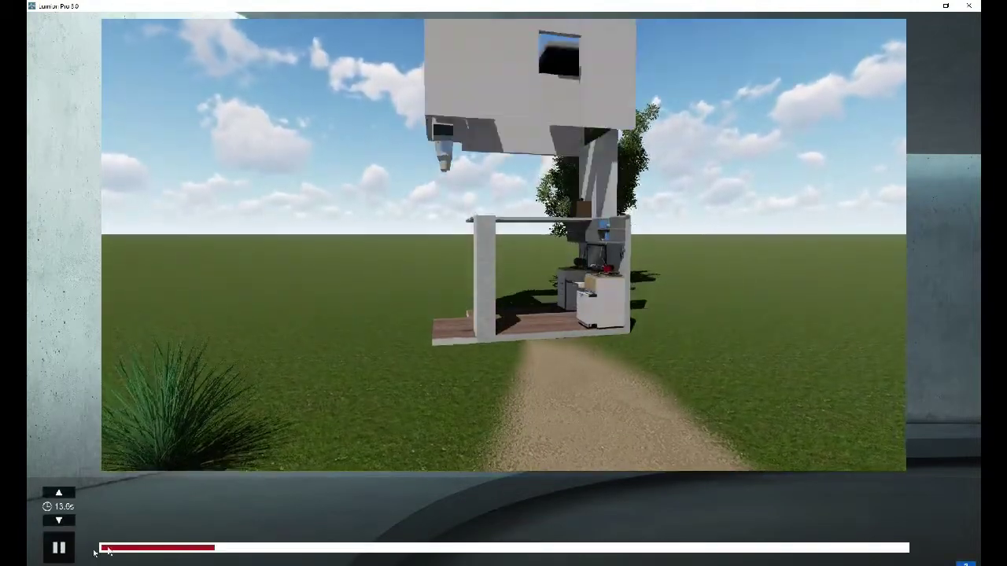
click(58, 548)
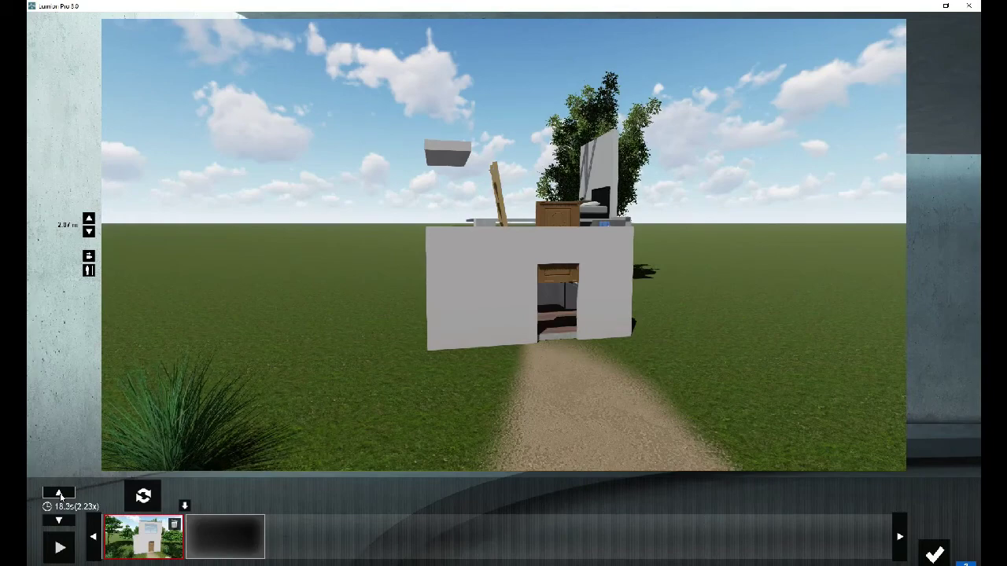
click(60, 549)
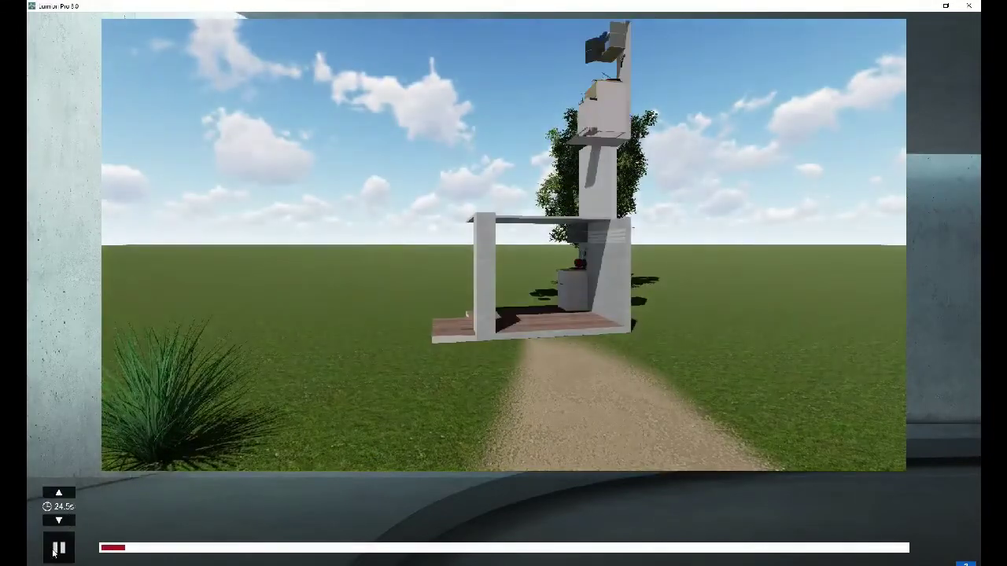
- Tilt the camera toward the grass clump, set the duration to 8.1 seconds, and preview
click(59, 549)
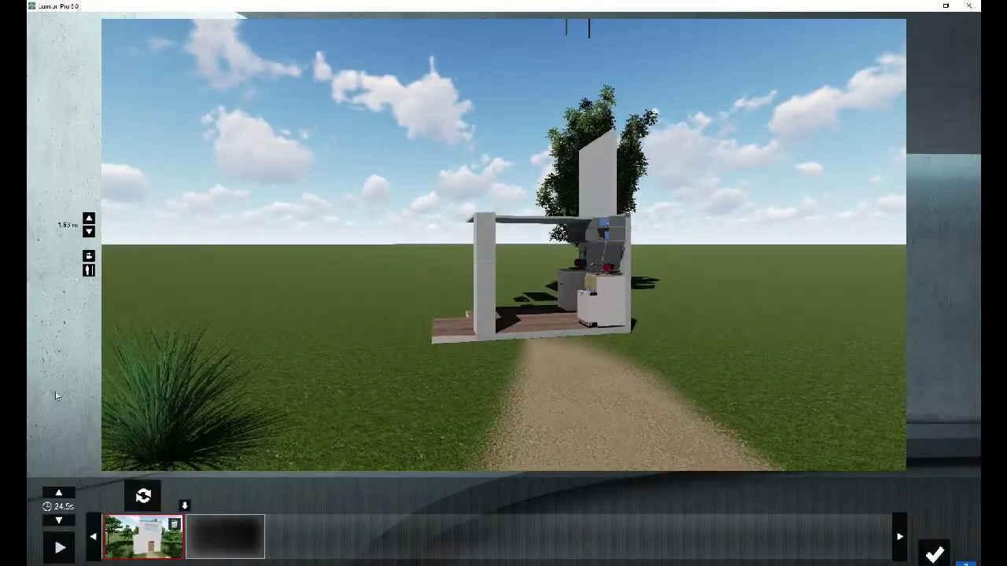
mouse_move(112, 428)
right_down()
mouse_move(503, 245)
mouse_move(519, 556)
right_up()
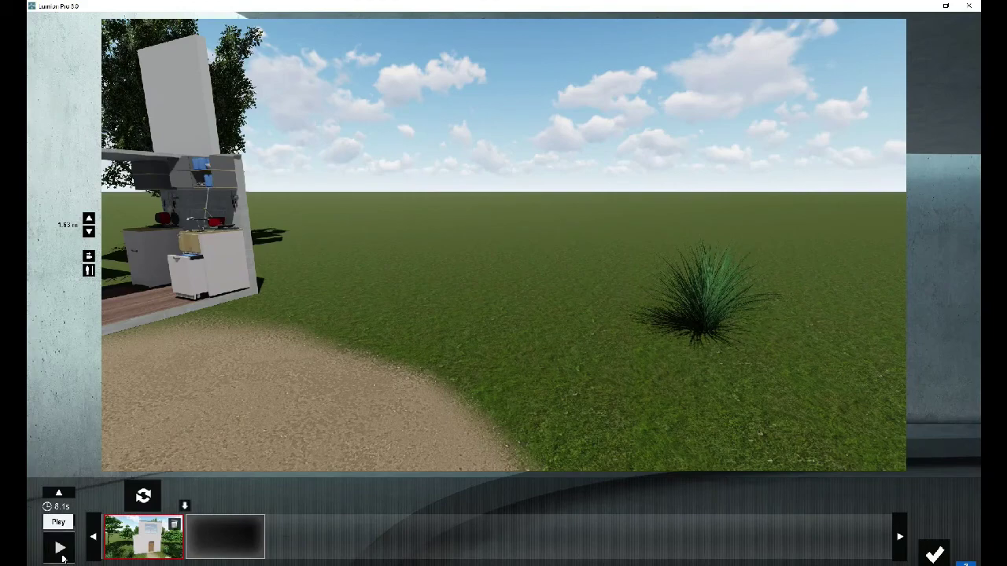
click(62, 555)
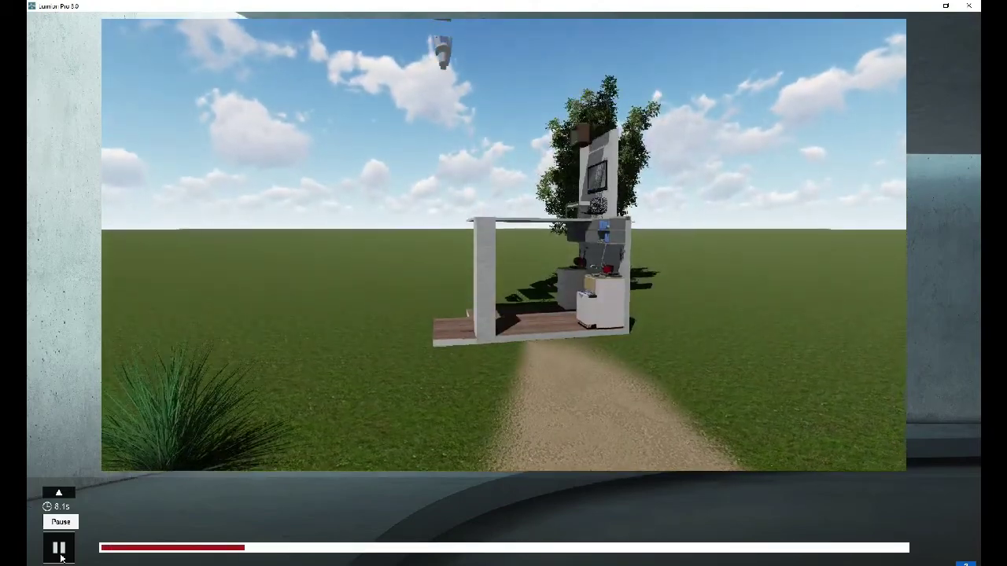
click(60, 554)
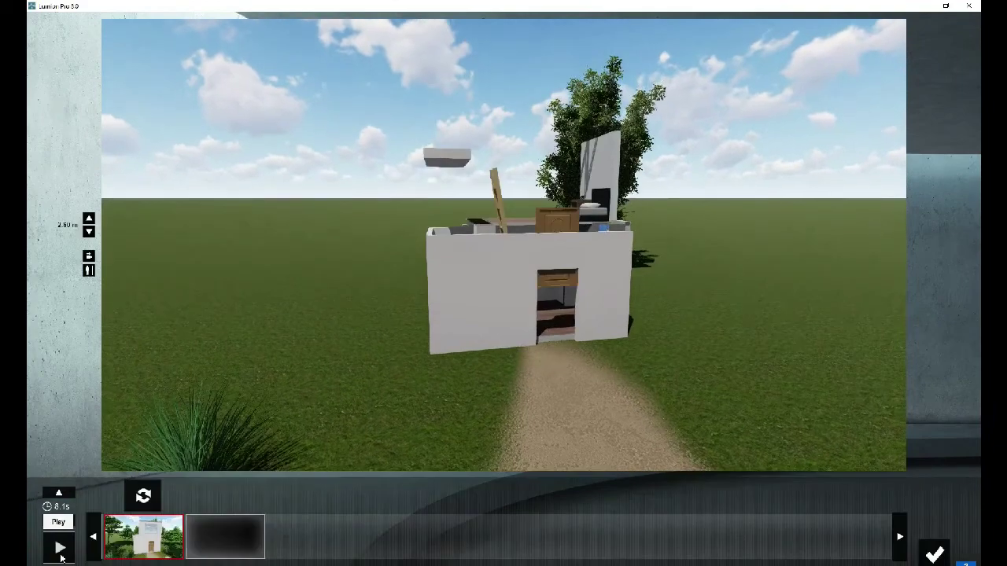
- Add keyframes from the current view and retake the first keyframe farther back from the tree
click(110, 540)
click(96, 538)
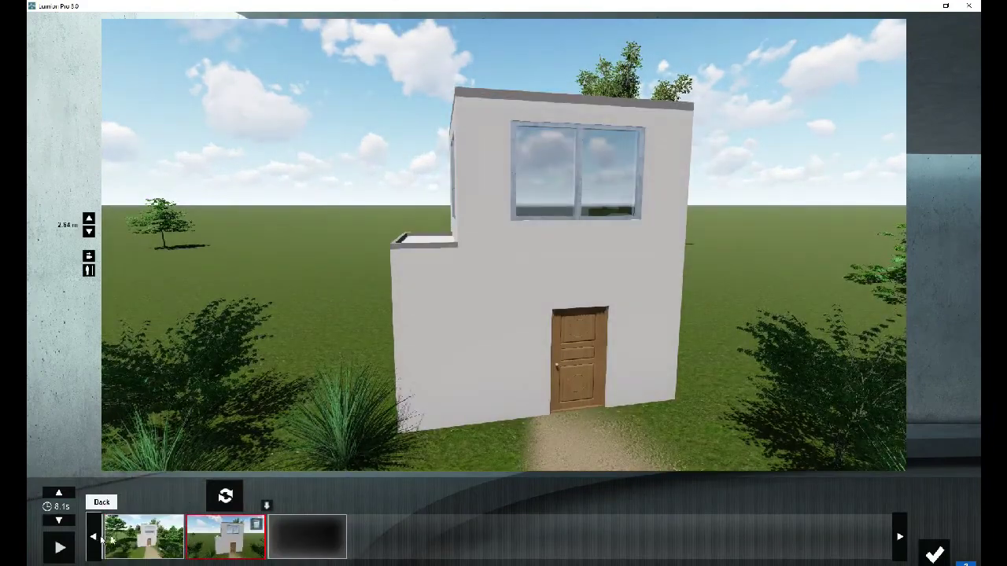
scroll(521, 383, down, 3)
scroll(522, 382, down, 3)
scroll(521, 382, down, 3)
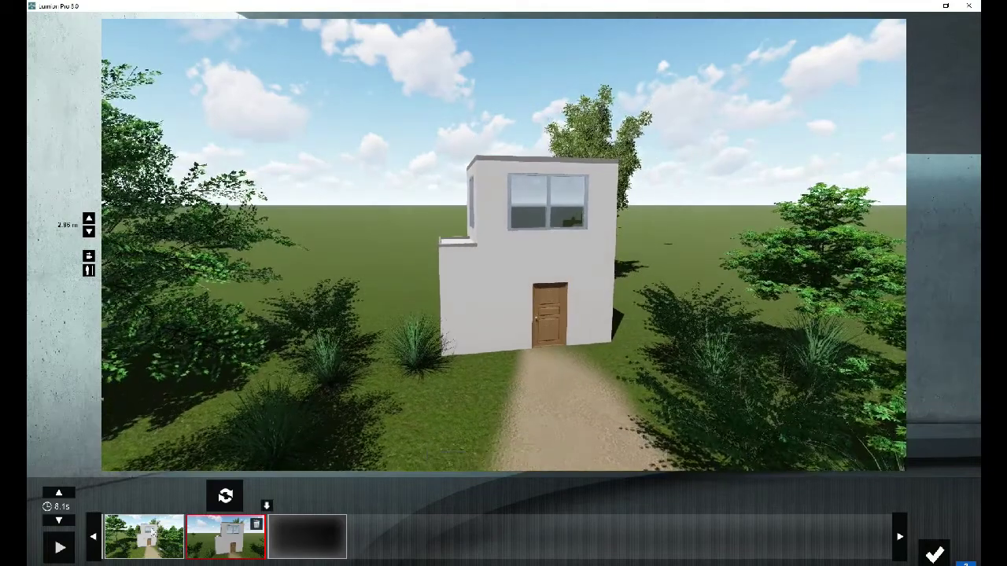
click(307, 537)
click(131, 539)
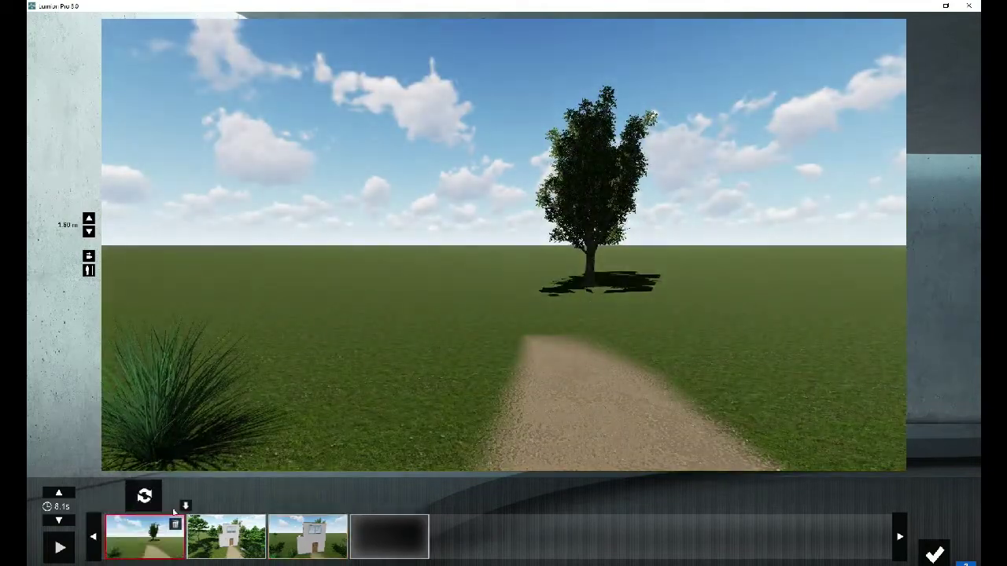
key(s)
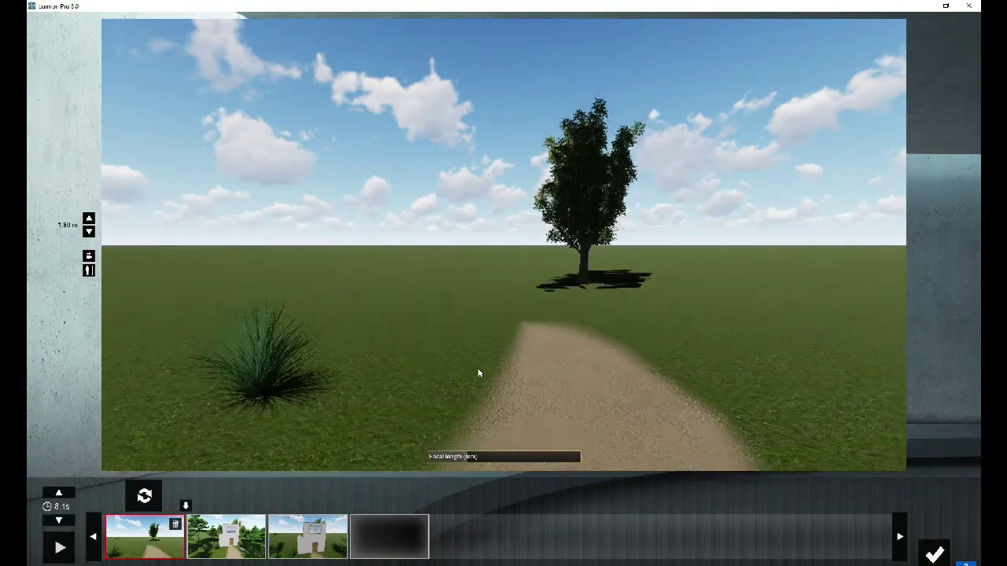
click(144, 496)
- Retake the second keyframe from higher up and farther back from the house
click(213, 537)
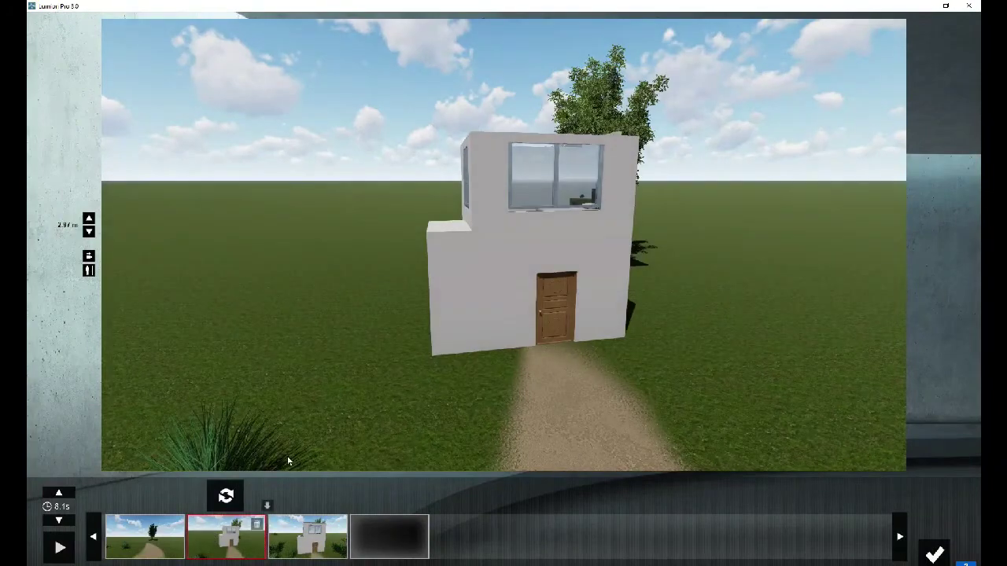
key(s)
key(q)
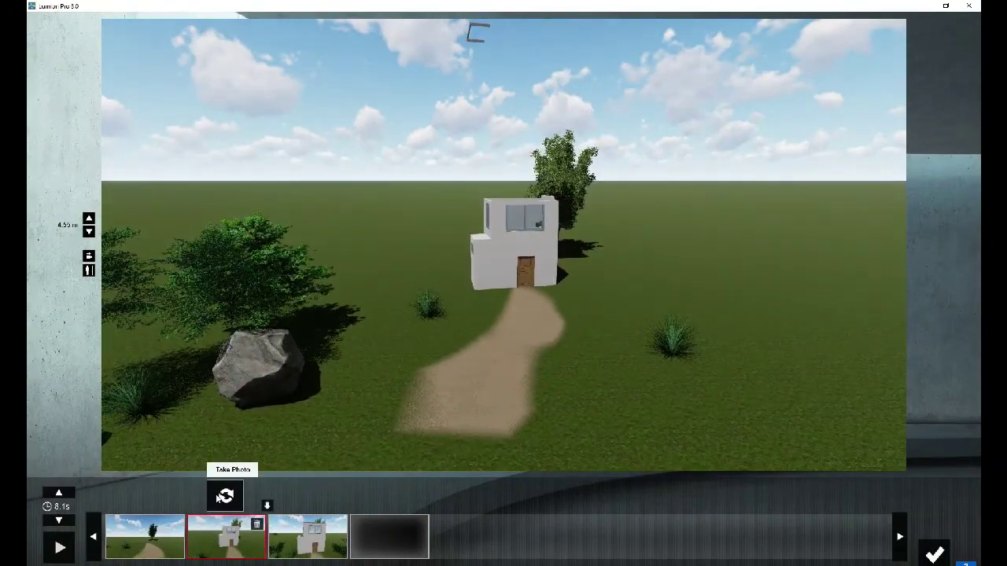
click(220, 497)
key(s)
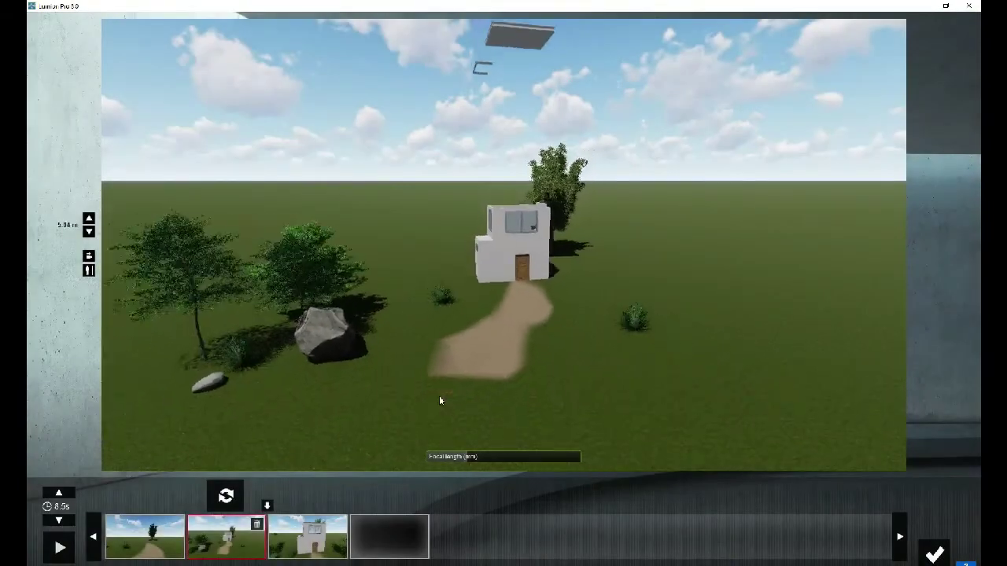
- Retake the third keyframe as a wider view of the house down the tree-lined path
click(332, 539)
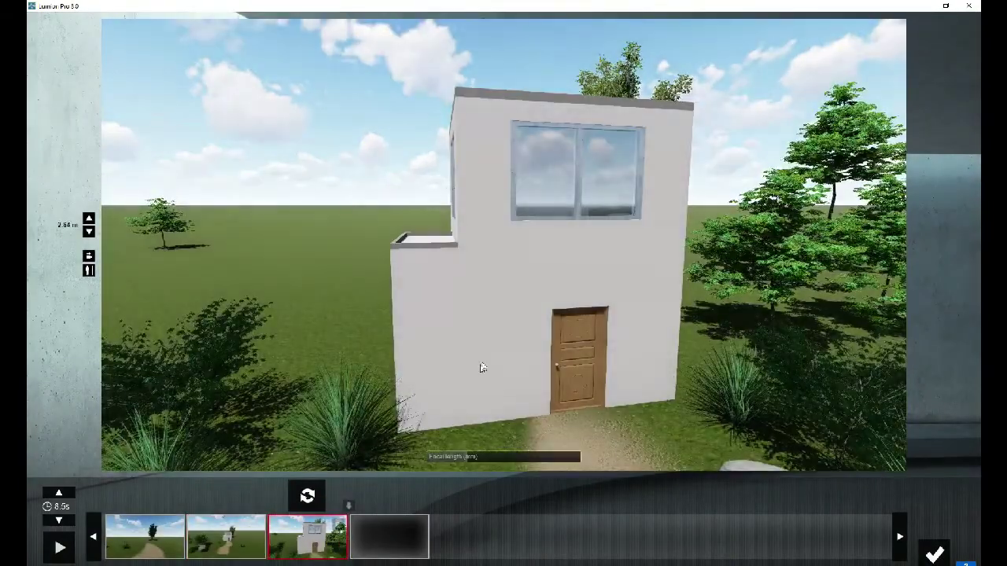
key(s)
key(s)
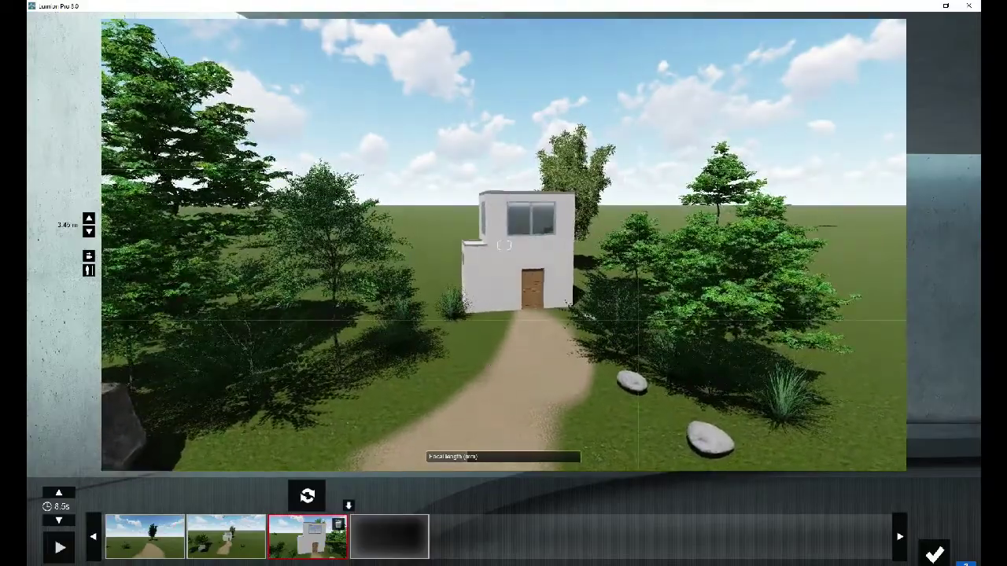
key(w)
right_drag(503, 245, 492, 247)
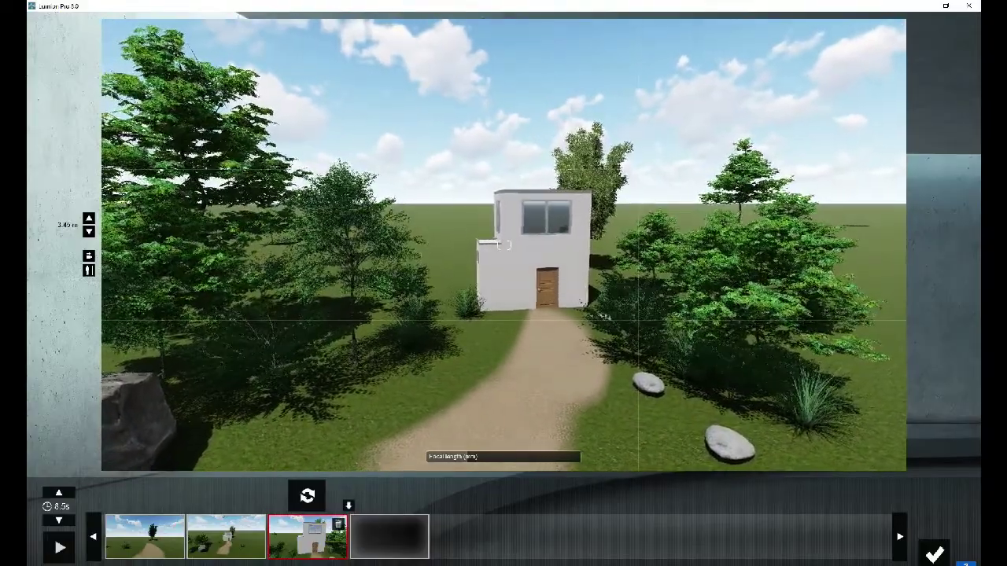
click(308, 497)
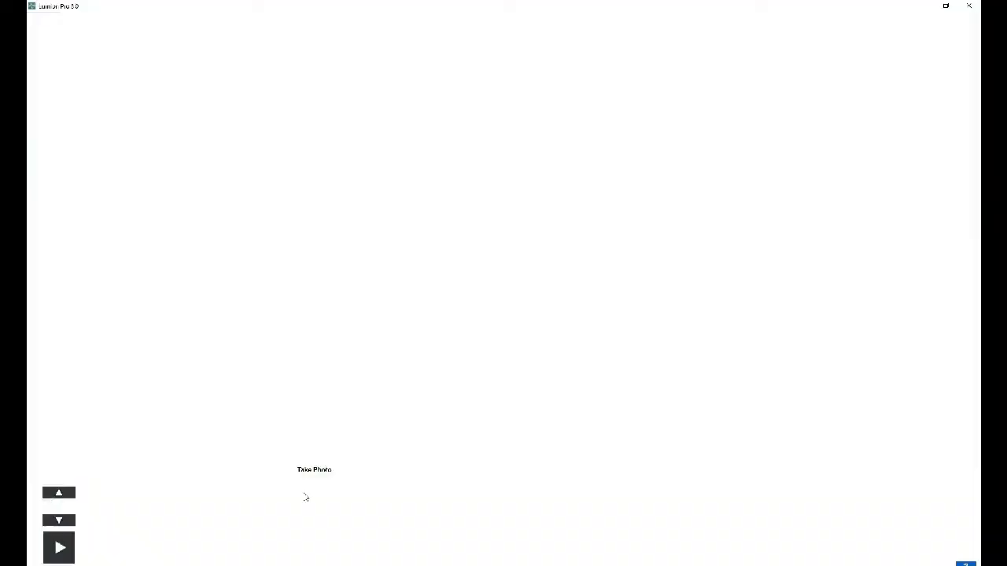
- Preview the house-assembly clip, pausing and resuming once, then stop it before the end
click(57, 548)
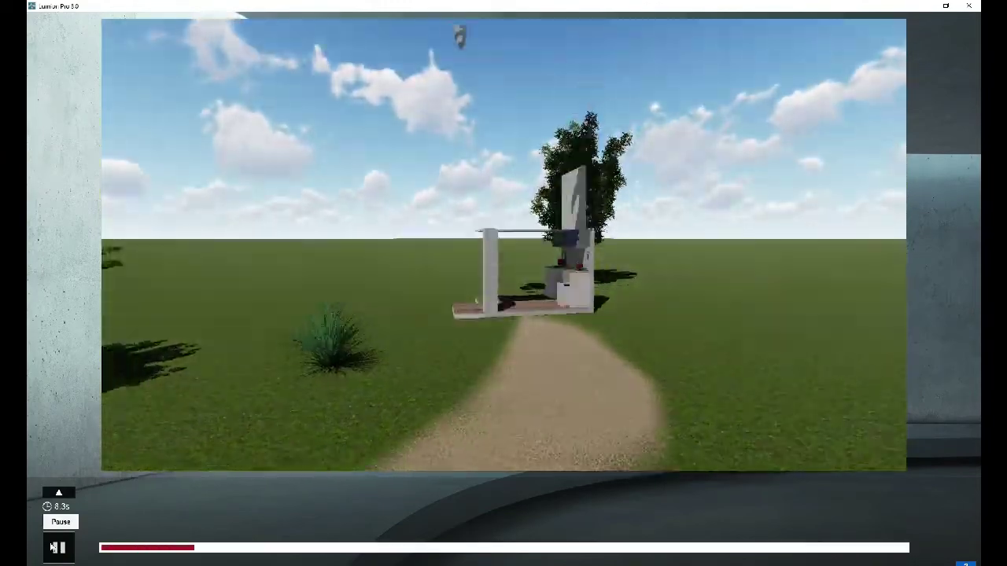
click(55, 548)
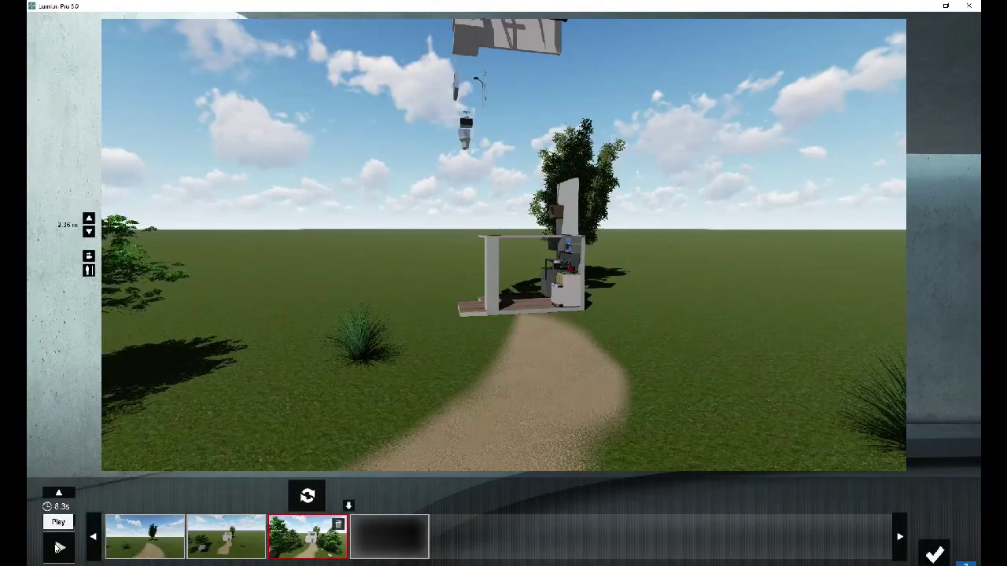
click(58, 548)
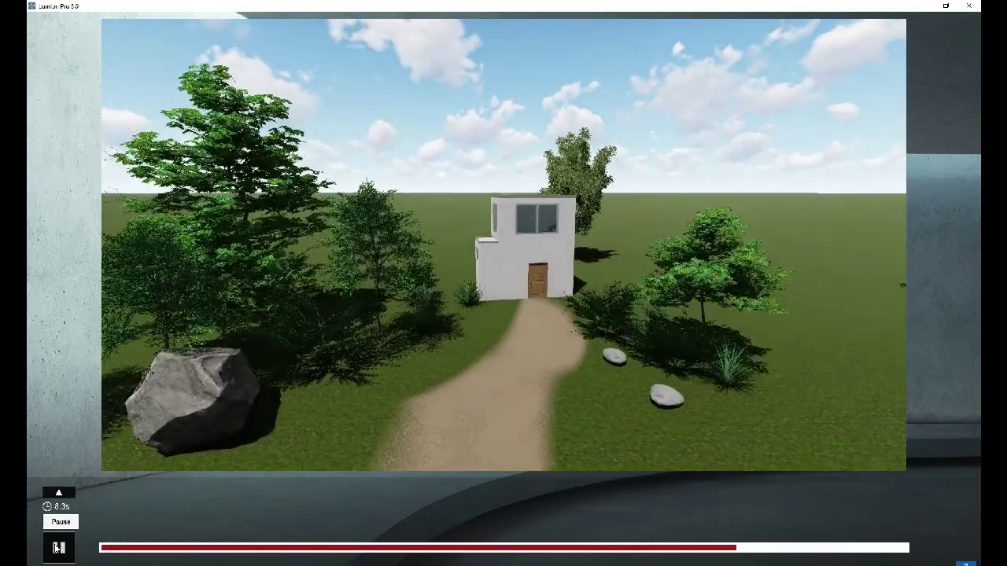
click(57, 548)
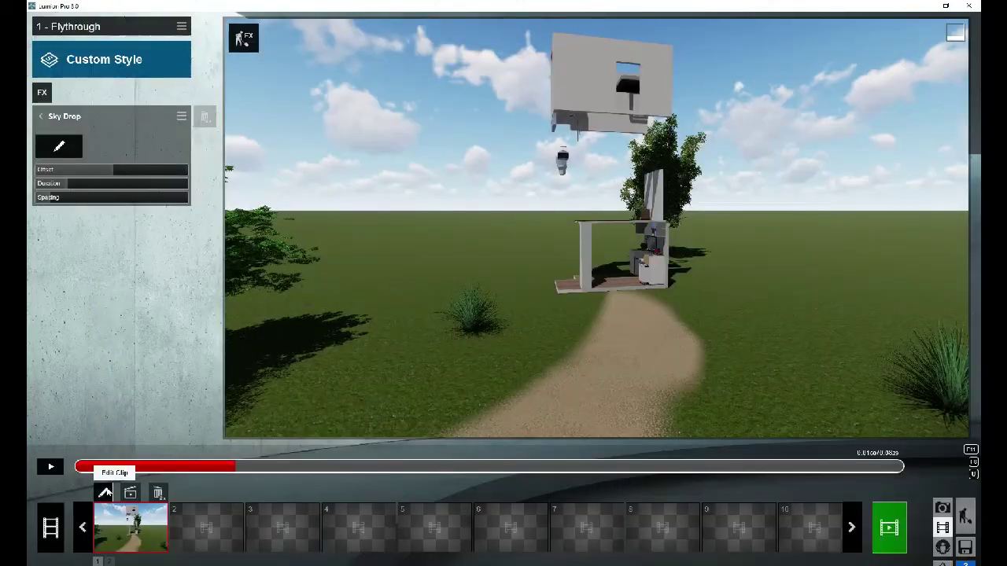
- Reframe keyframe 3 on the house with the large rock left, levelled at 1.60 m eye height
click(104, 492)
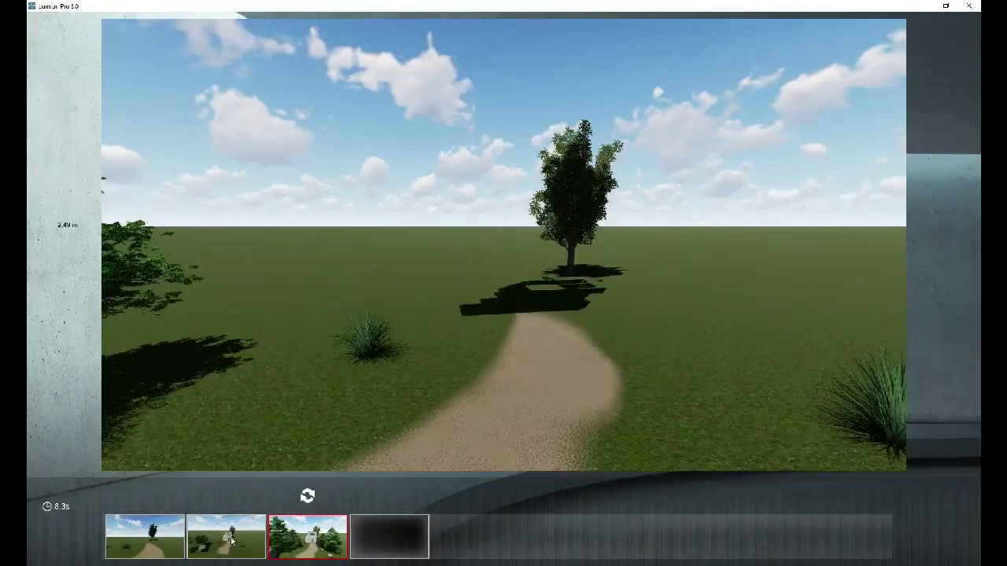
click(293, 545)
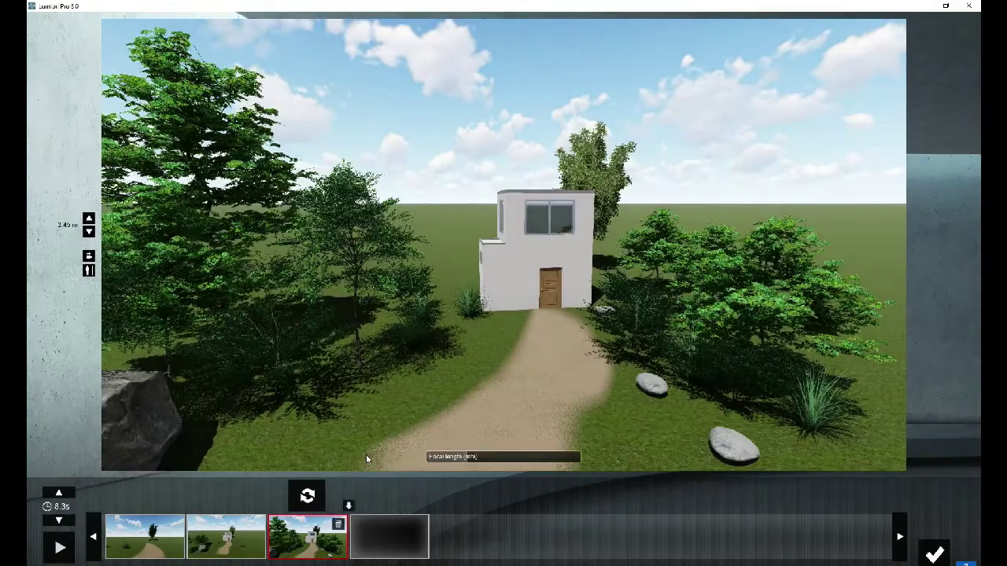
right_drag(366, 458, 363, 456)
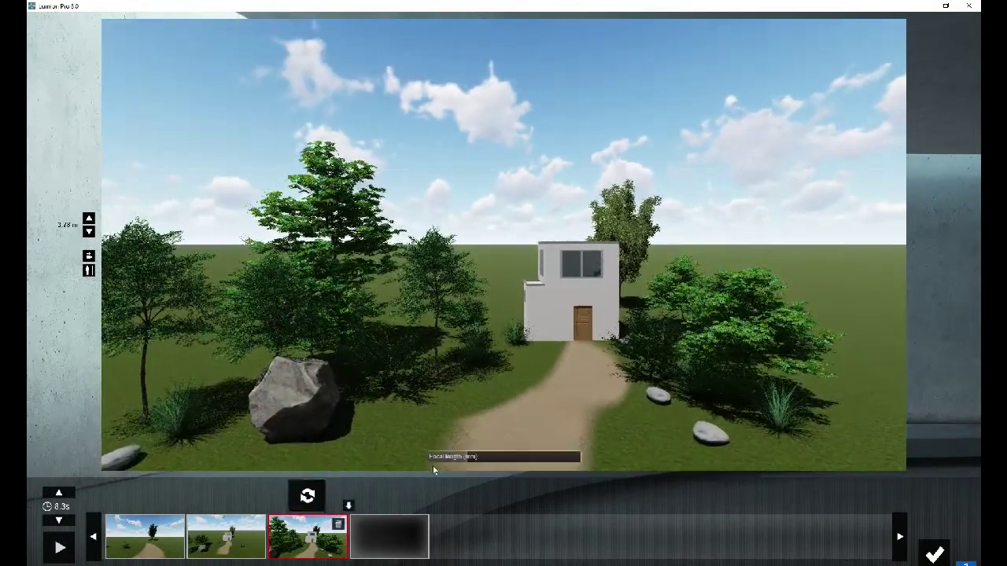
right_drag(433, 464, 434, 511)
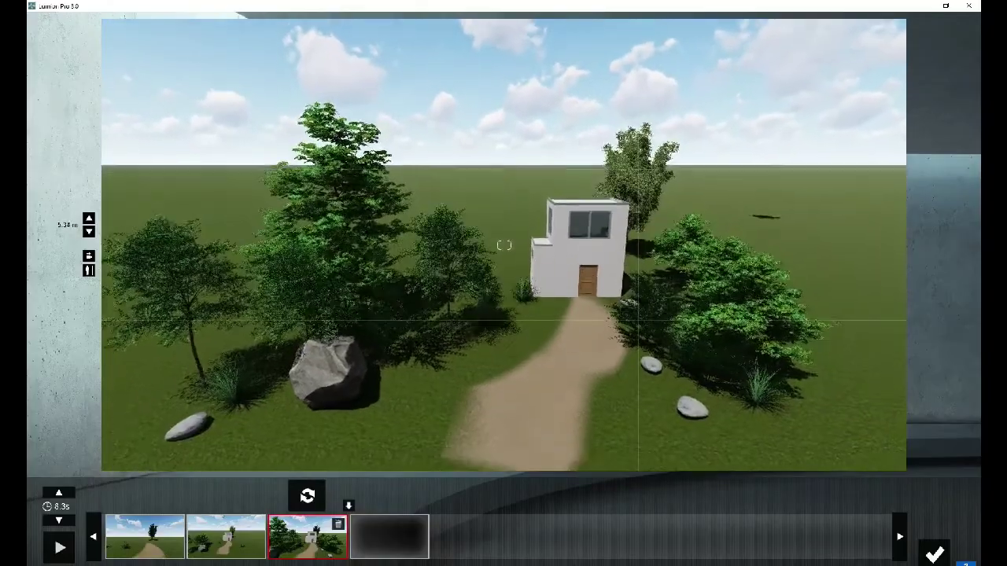
right_drag(432, 464, 432, 475)
key(w)
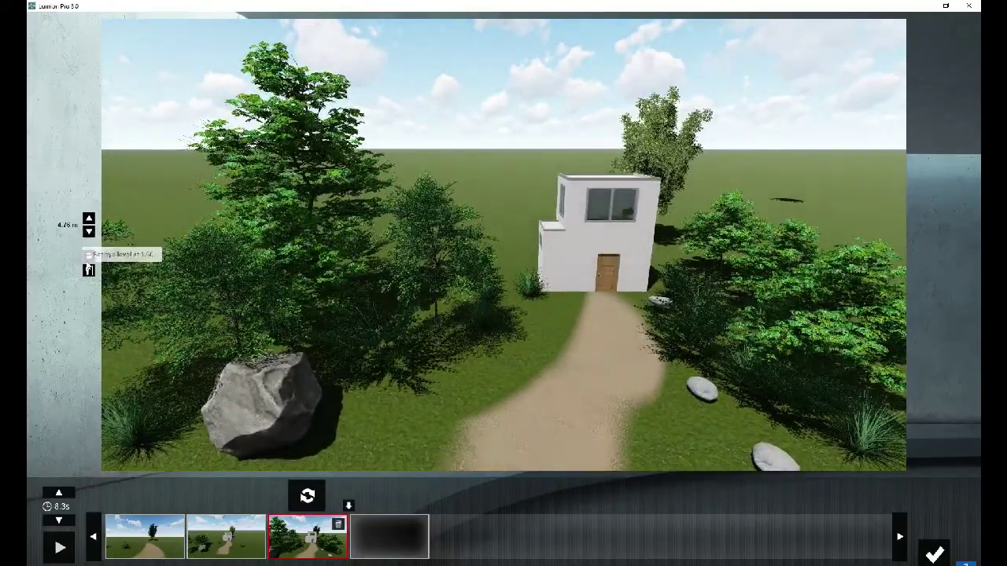
click(89, 256)
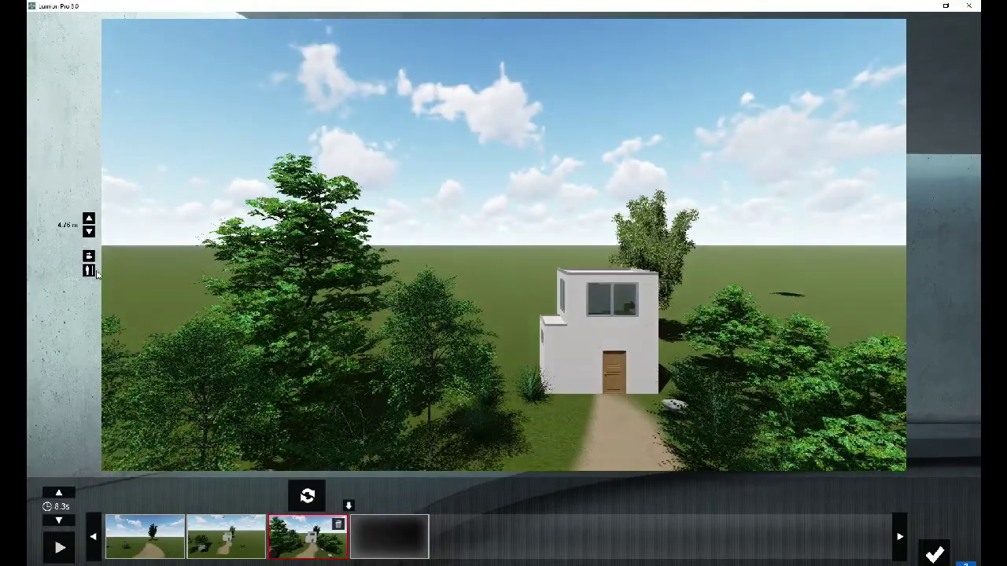
click(88, 270)
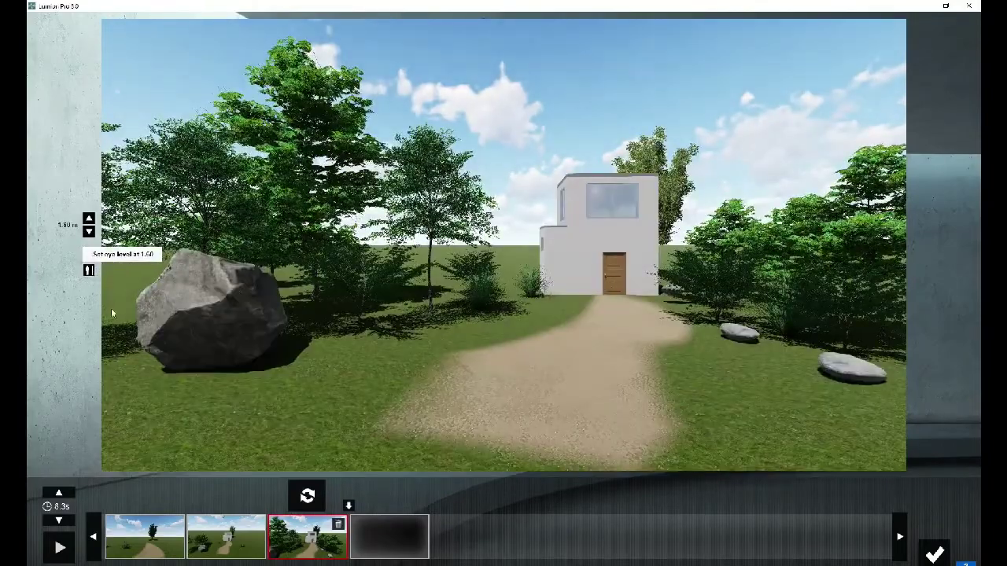
- Save the eye-level house view as keyframe 3 and play the 8.3-second preview
click(304, 496)
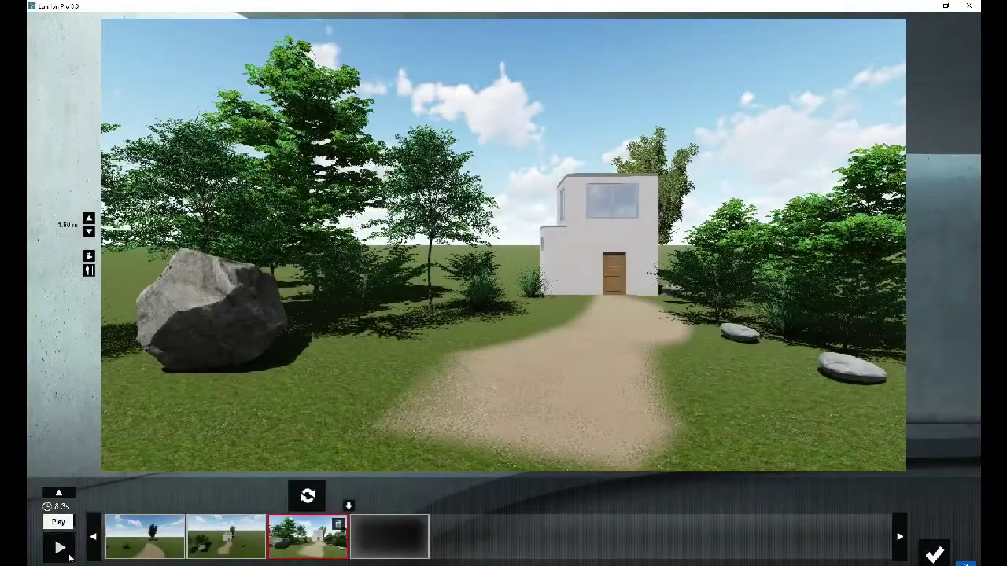
click(61, 549)
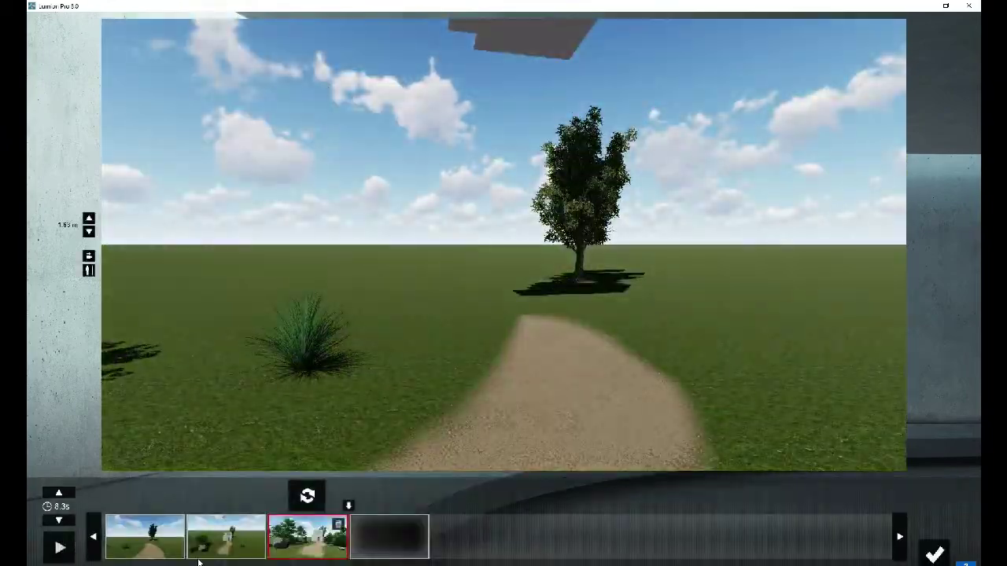
- Retake keyframe 2 at a low 1.41 m eye level with the rock in view, then preview
click(223, 546)
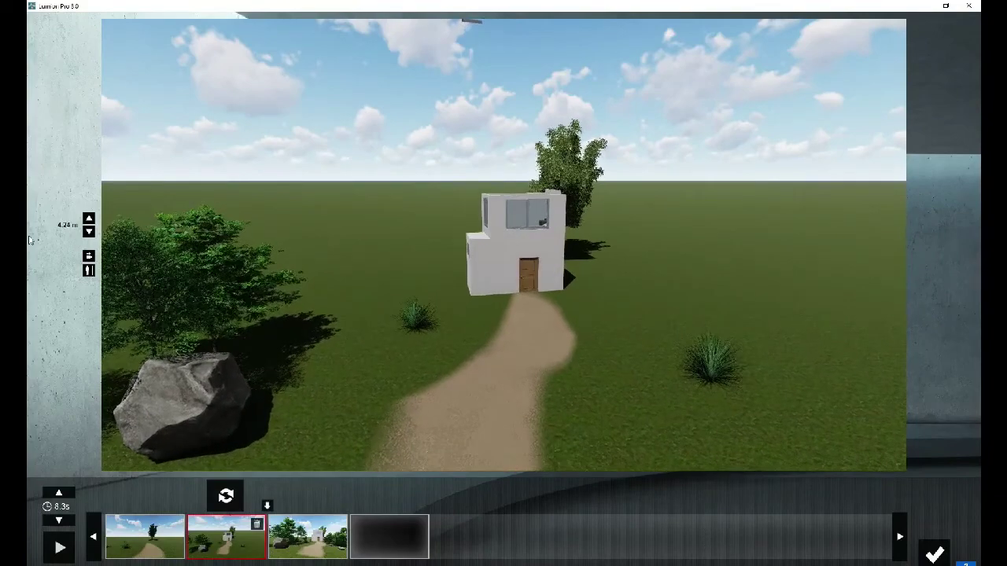
click(88, 272)
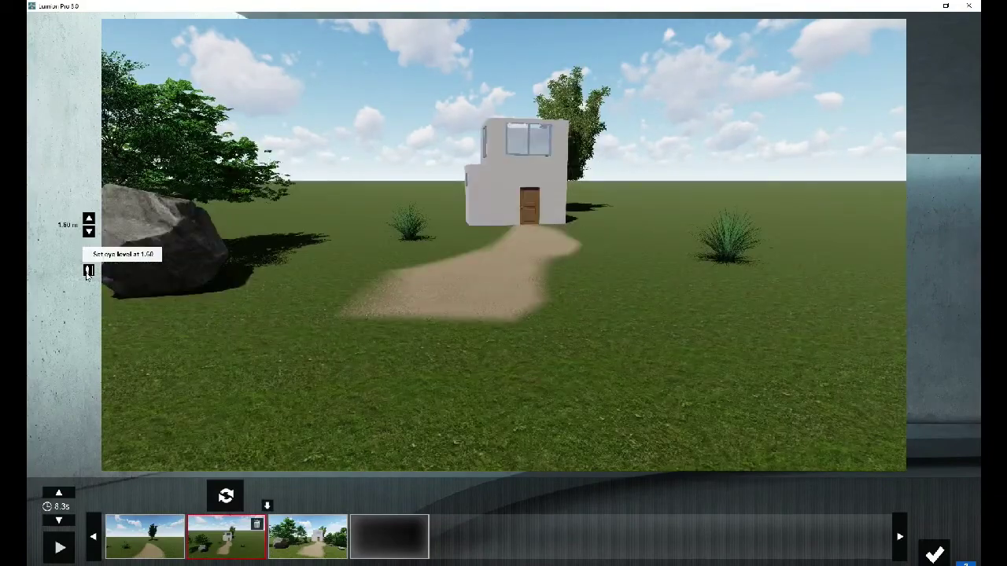
key(w)
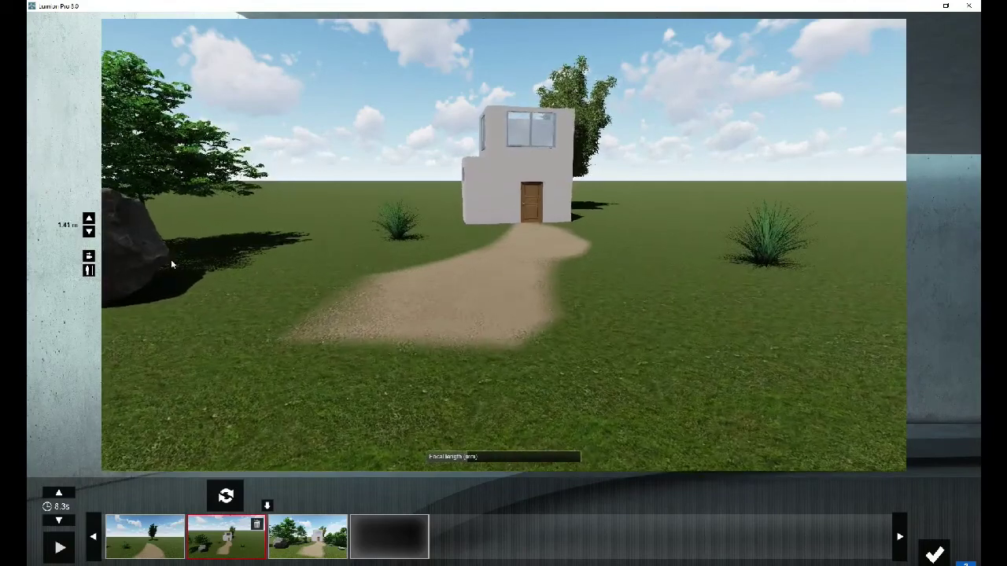
mouse_move(171, 264)
right_down()
mouse_move(504, 245)
mouse_move(170, 271)
right_up()
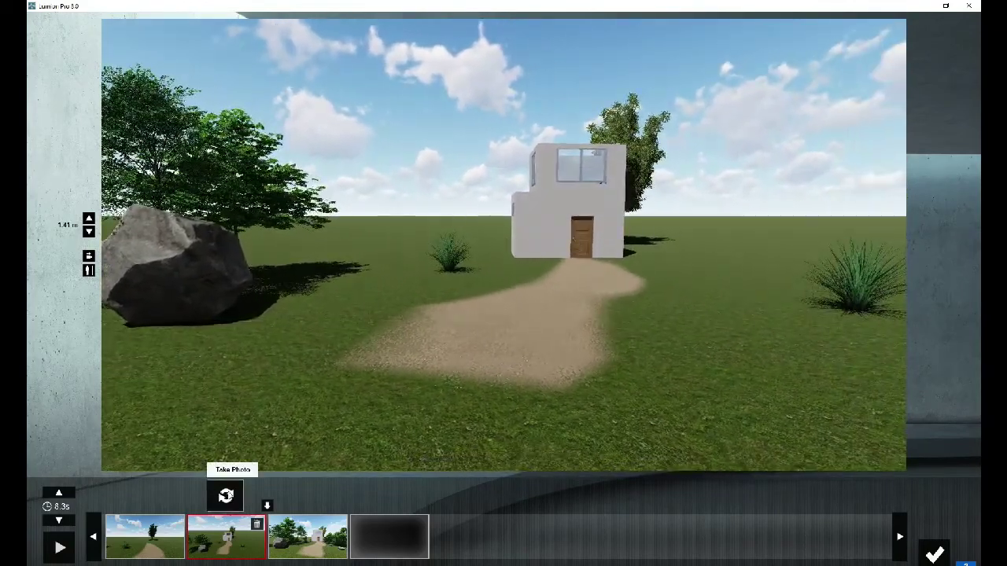
click(226, 494)
click(60, 546)
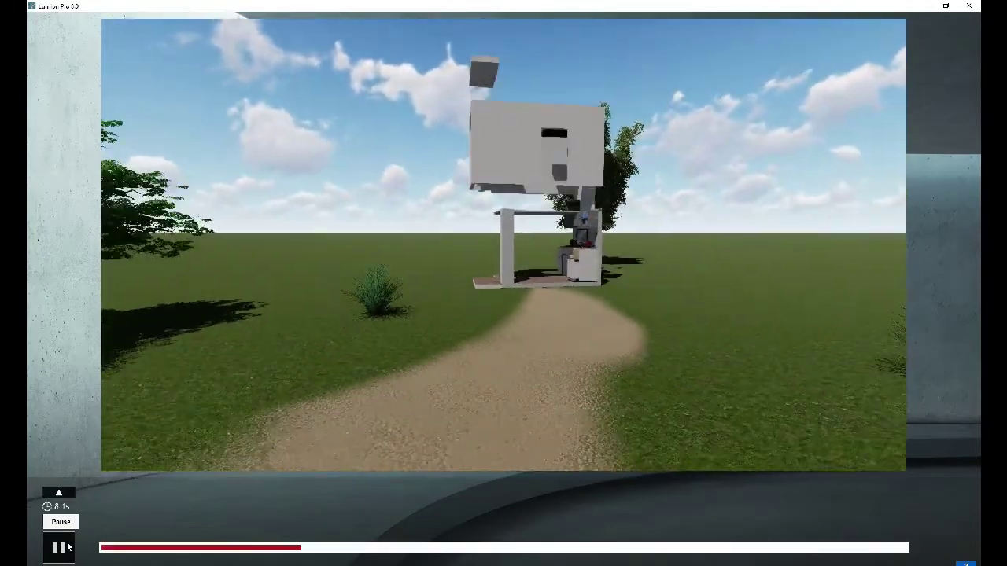
- Retake keyframe 1 looking down the path toward the tree with the rock entering, then preview
click(60, 547)
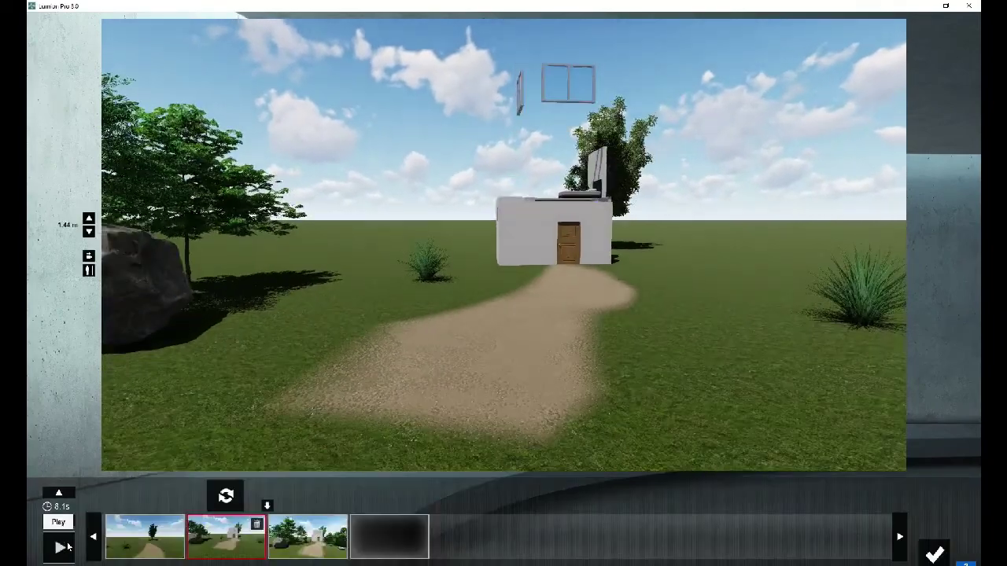
click(148, 536)
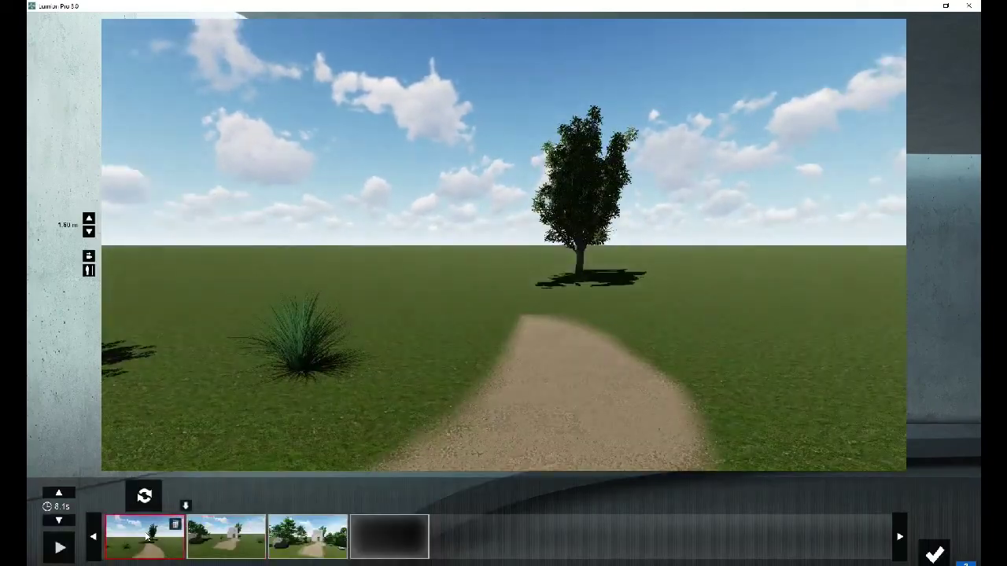
right_drag(309, 368, 409, 369)
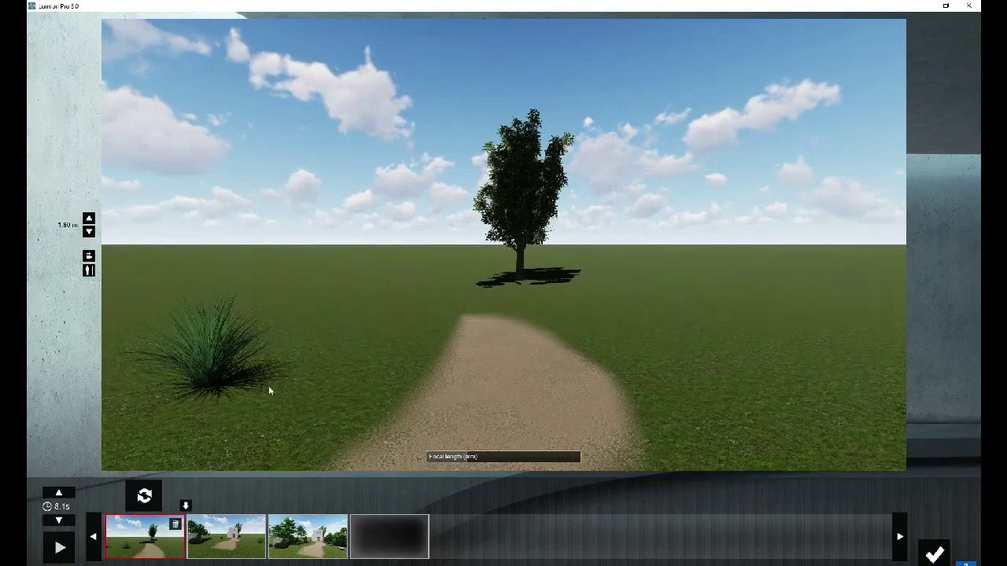
key(s)
key(s)
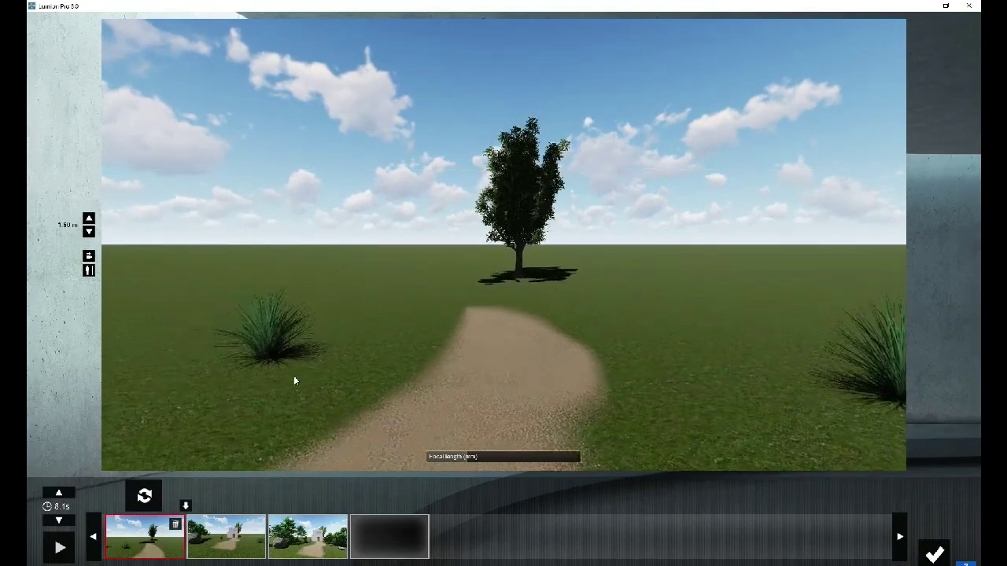
key(a)
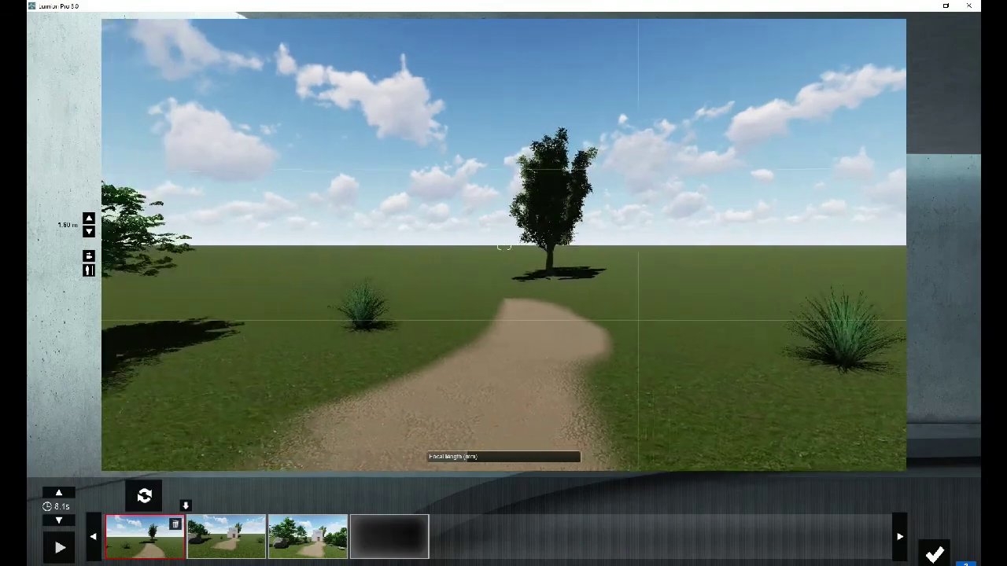
key(s)
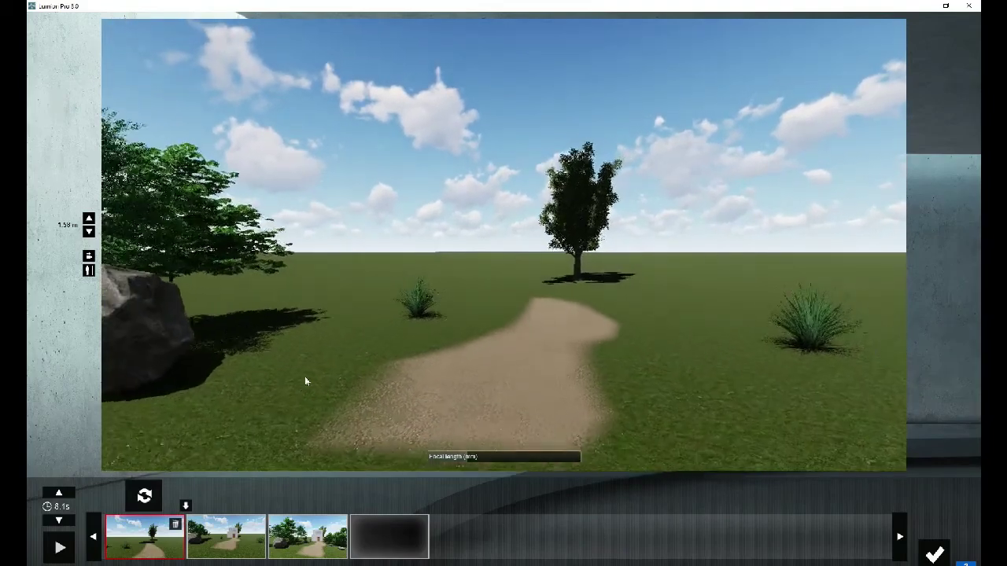
right_drag(304, 376, 330, 376)
right_drag(236, 439, 226, 441)
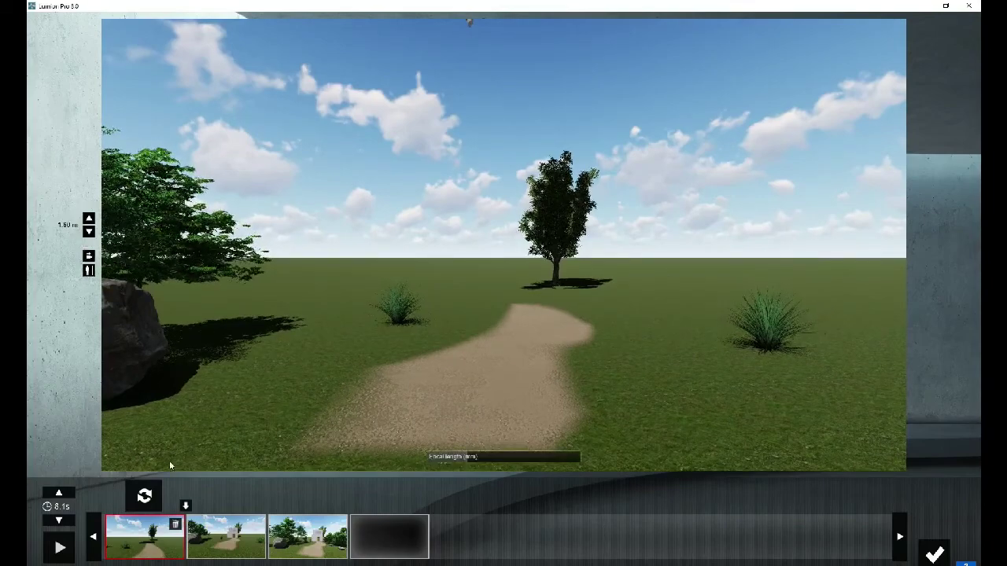
click(143, 496)
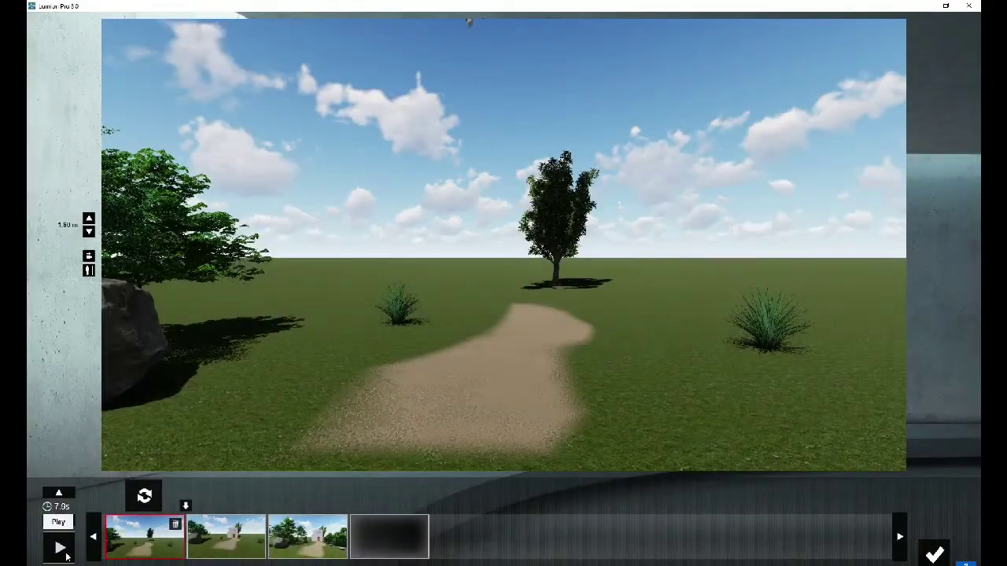
click(66, 556)
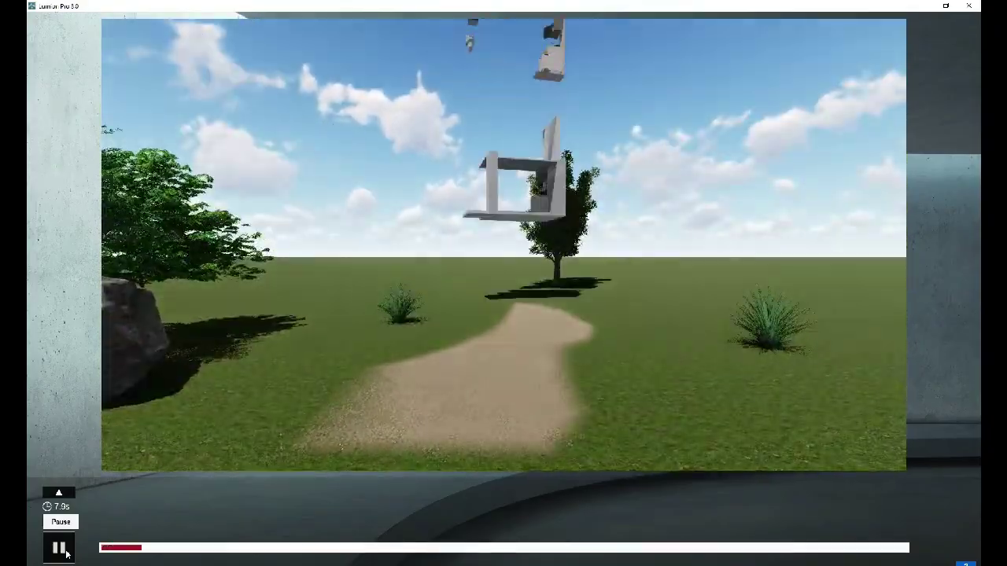
- Stop playback and retake keyframe 1 tilted down toward the path
click(66, 555)
click(139, 534)
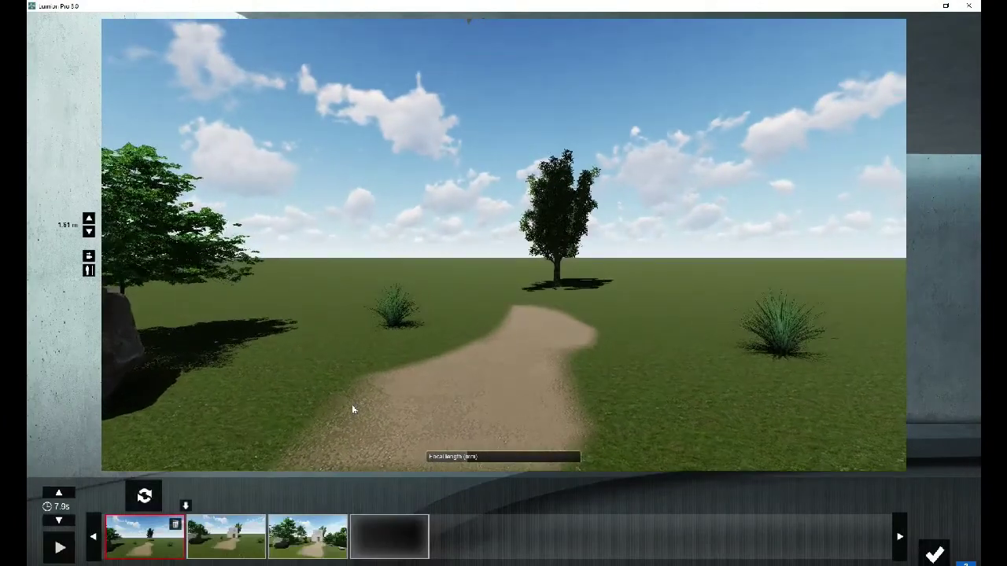
right_drag(291, 431, 292, 487)
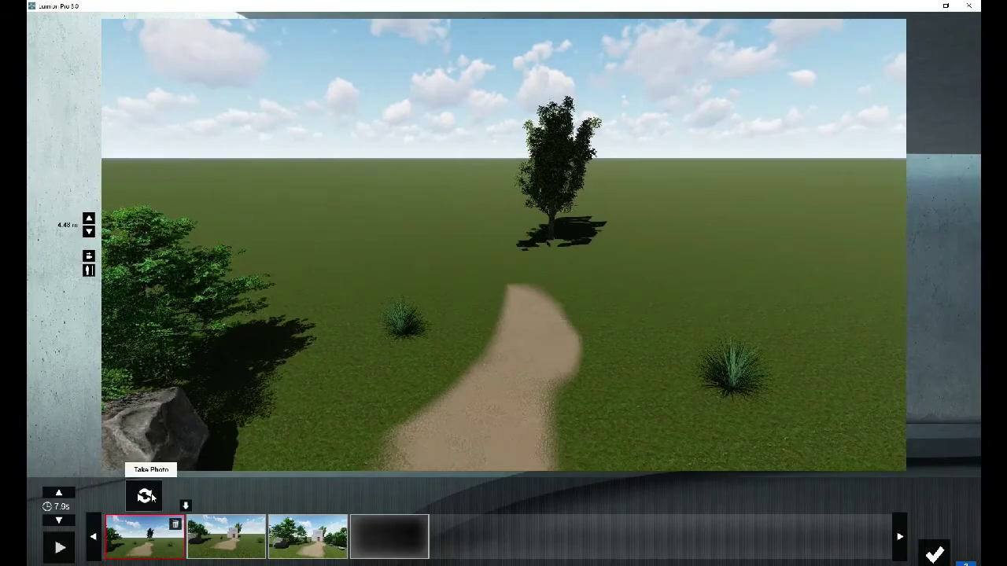
click(152, 496)
- Retake keyframe 2 from a raised camera tilted down onto the house
click(224, 527)
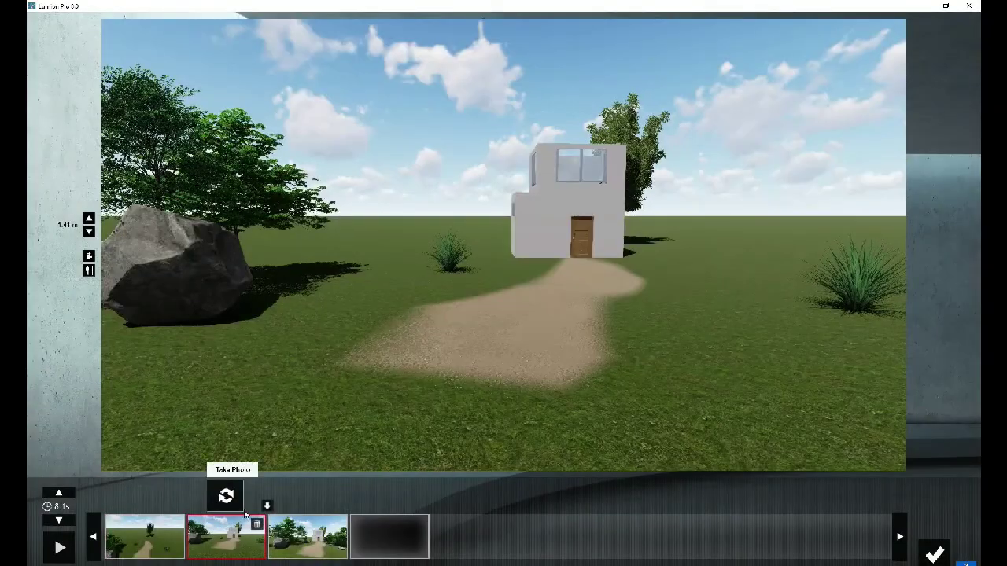
key(q)
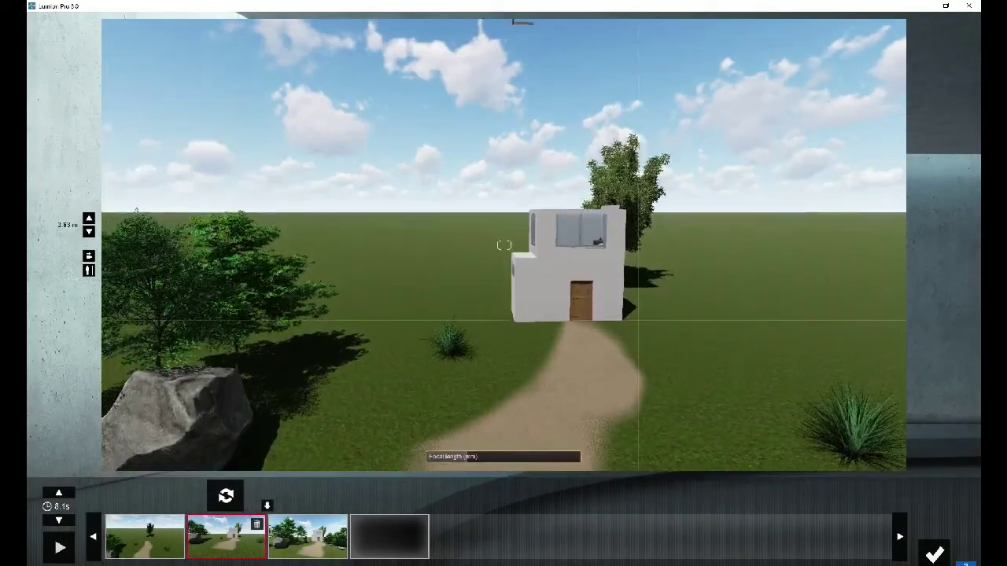
right_drag(338, 405, 338, 421)
click(240, 493)
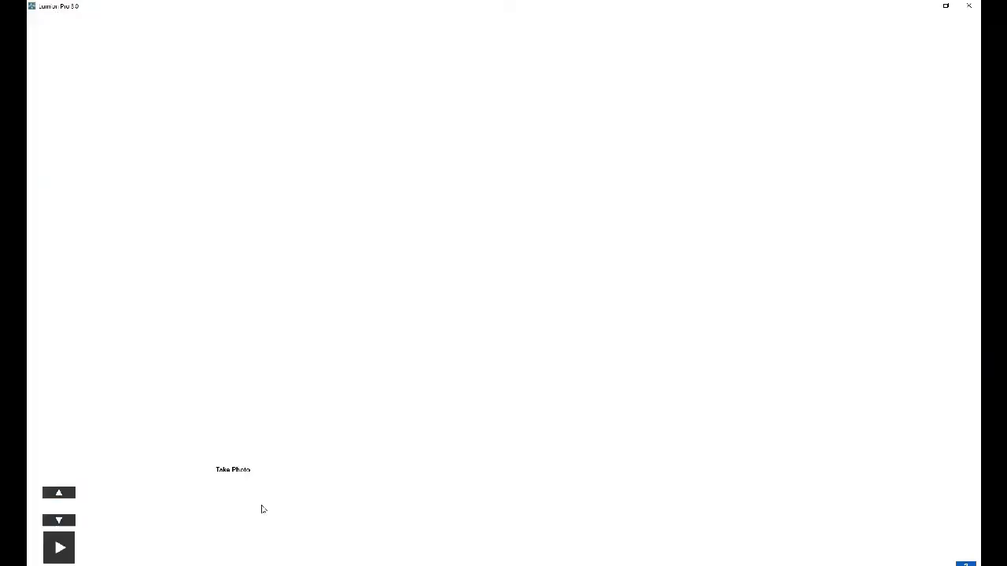
- Retake keyframe 3 as an overhead view above the trees, then preview the 8.1-second clip
click(298, 519)
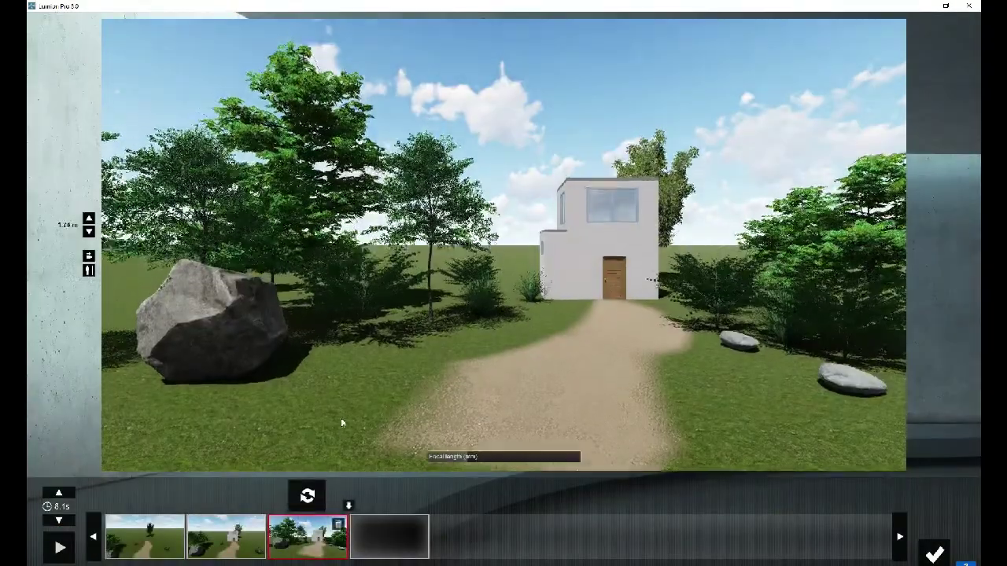
key(q)
right_drag(317, 451, 344, 425)
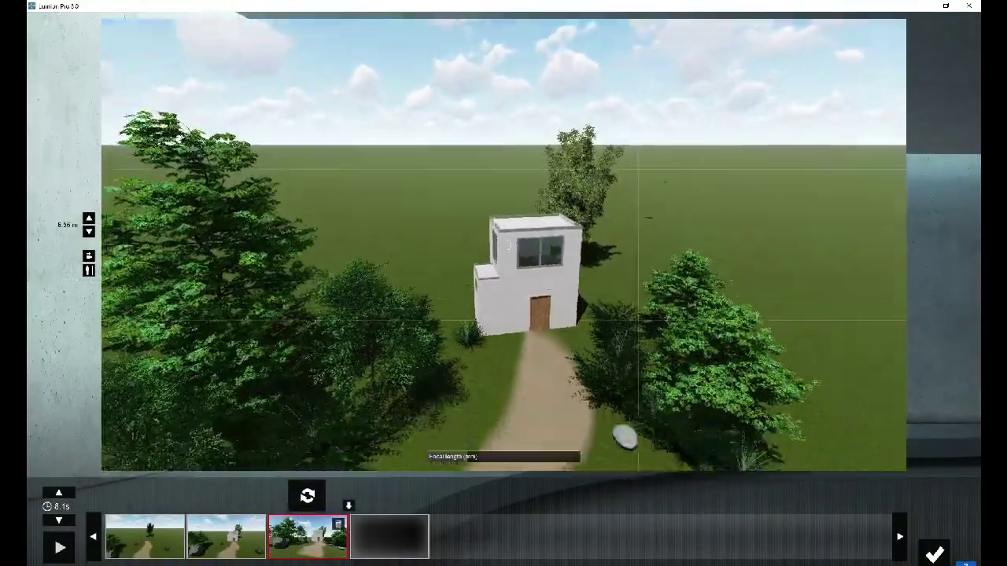
click(308, 494)
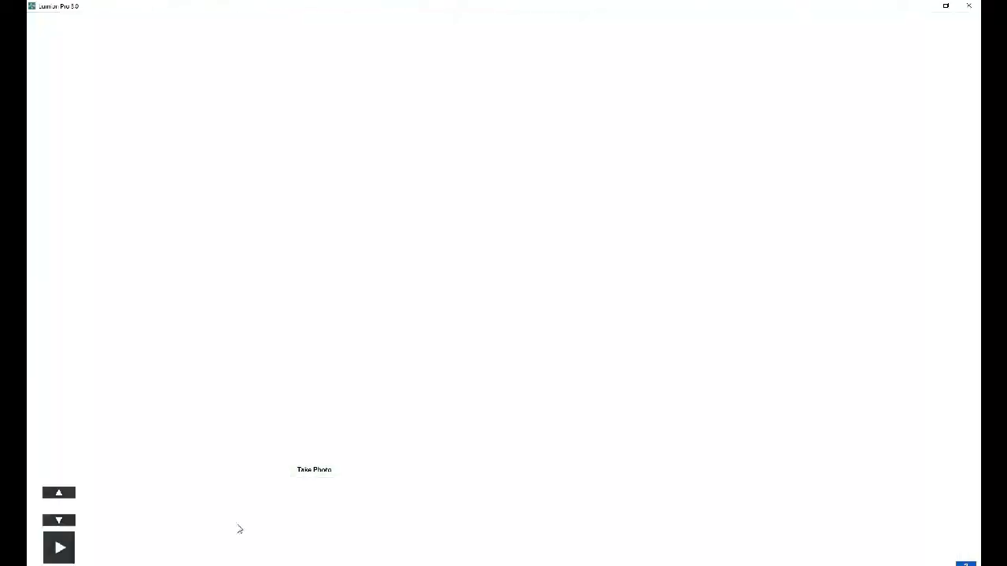
click(59, 548)
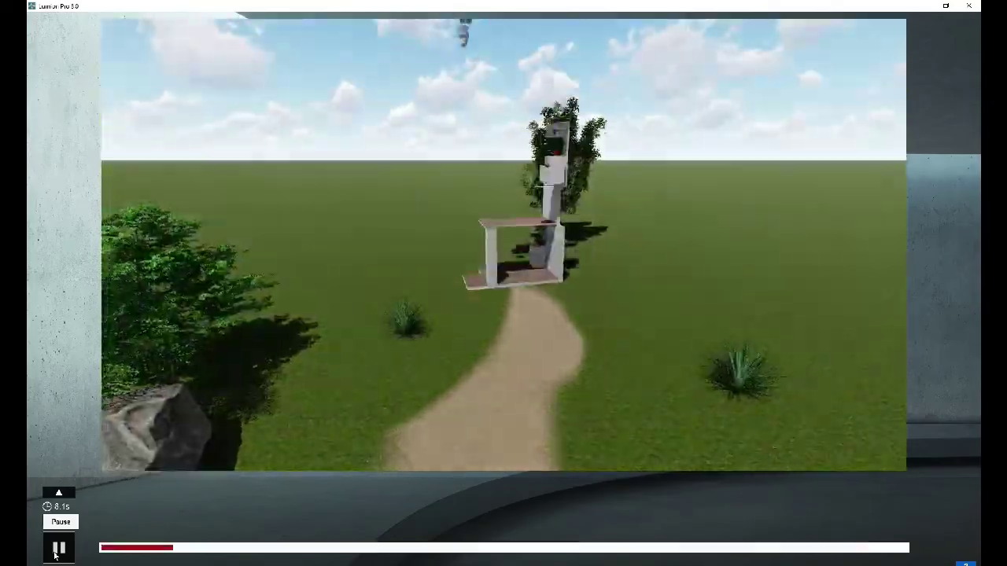
- Stop the 8.1-second preview to return to the three-keyframe strip
click(57, 553)
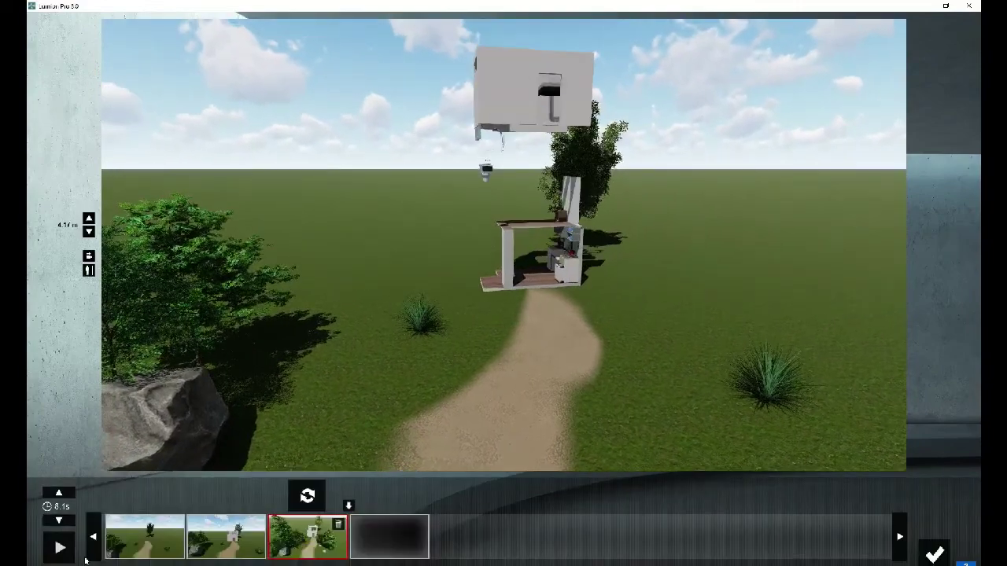
- Retake keyframe 2 from higher up, tilted down for a near top-down view of the house
click(302, 548)
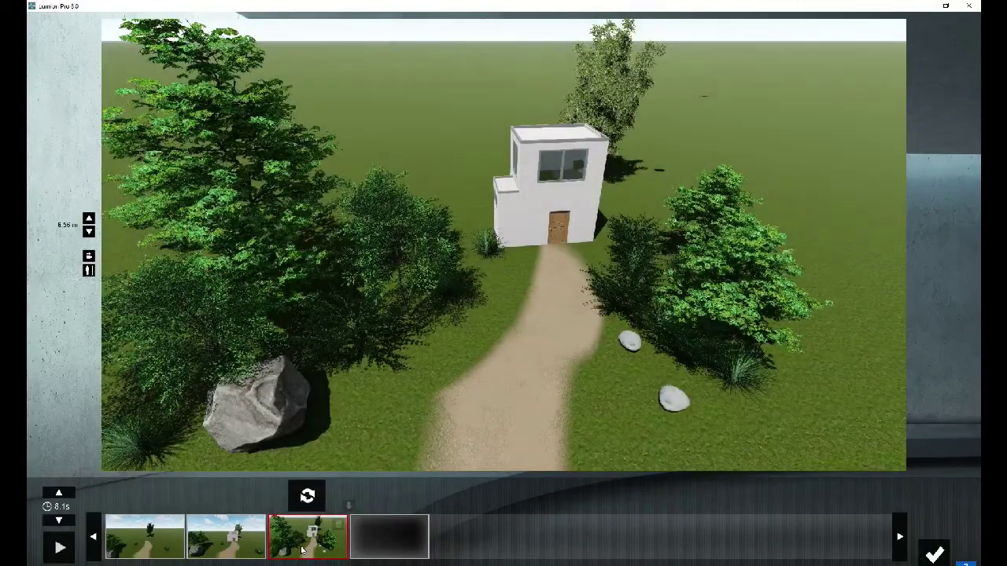
click(224, 537)
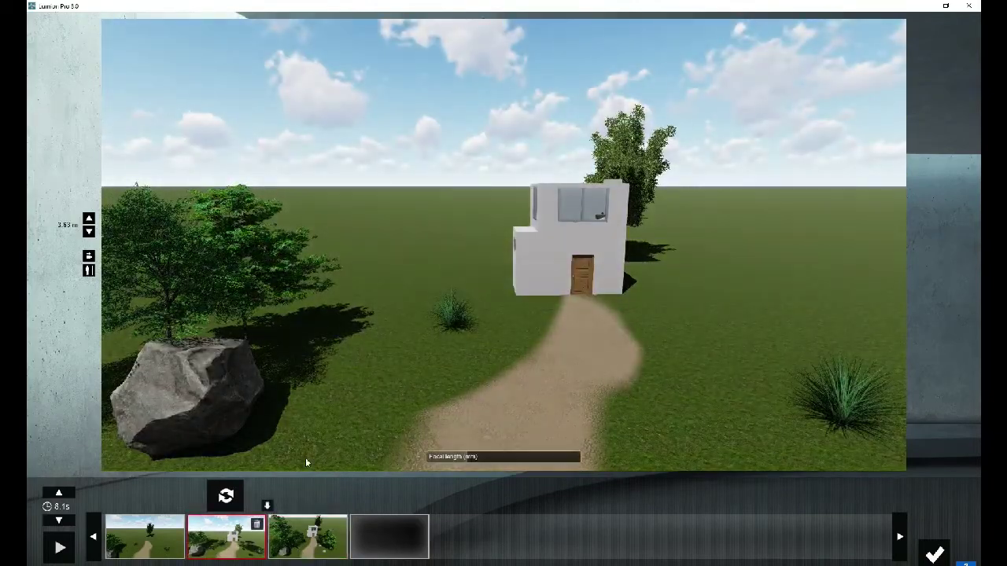
key(s)
key(q)
right_drag(375, 432, 378, 449)
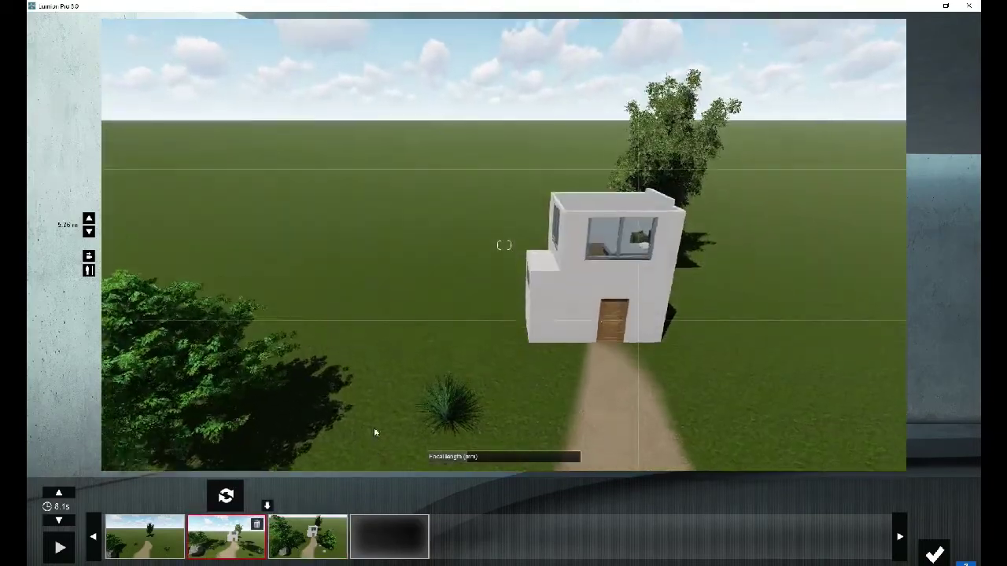
key(w)
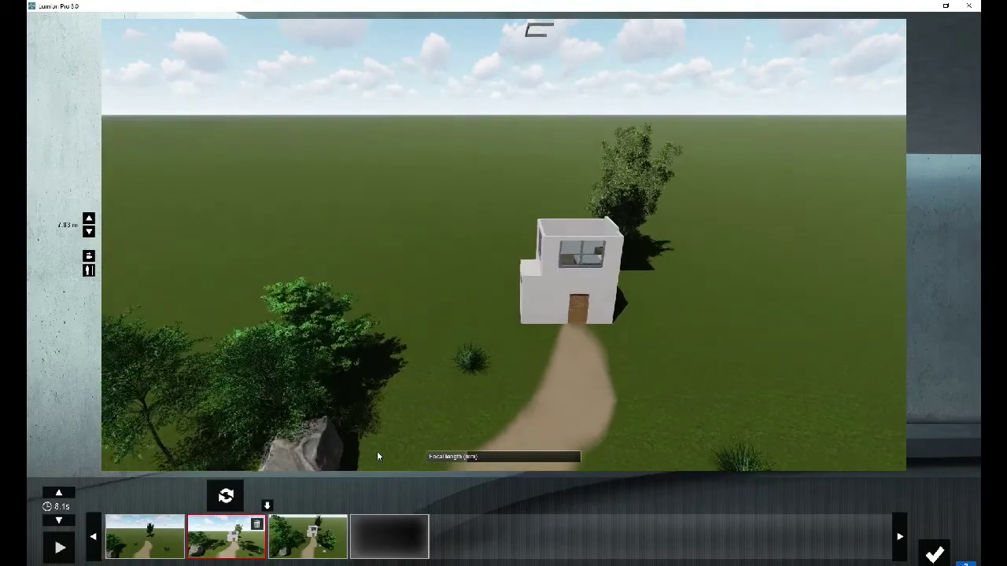
right_drag(377, 451, 376, 451)
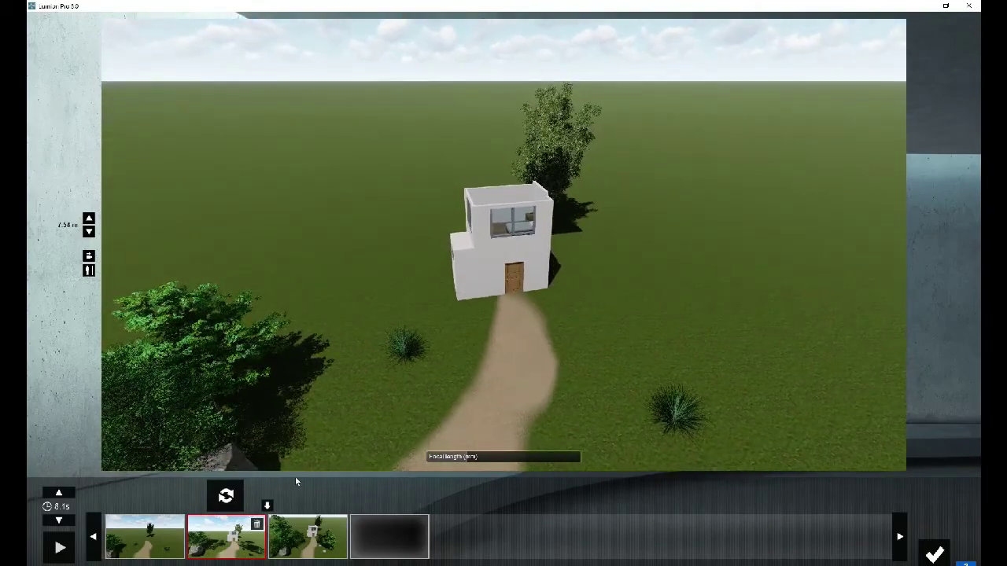
click(226, 497)
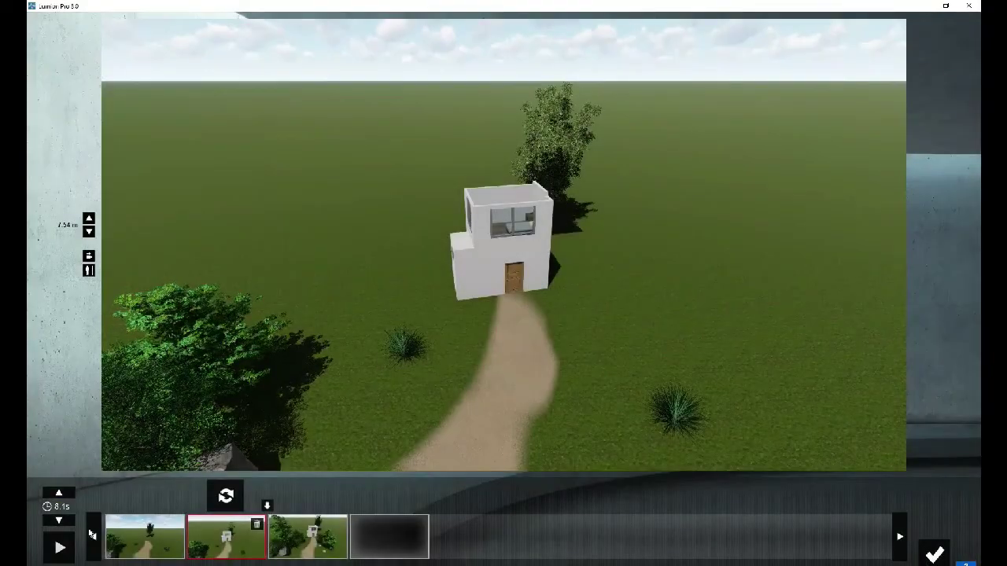
click(70, 546)
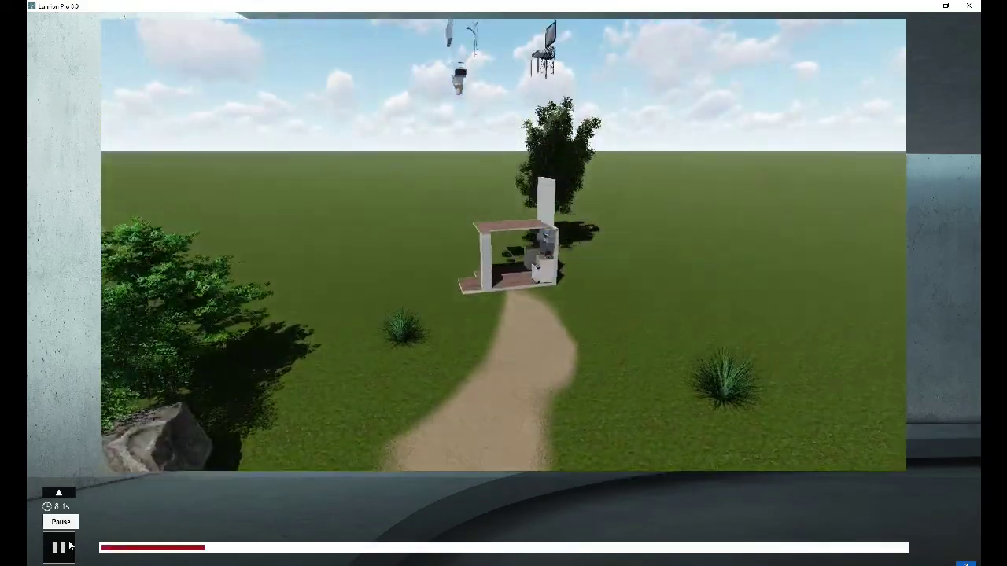
click(69, 546)
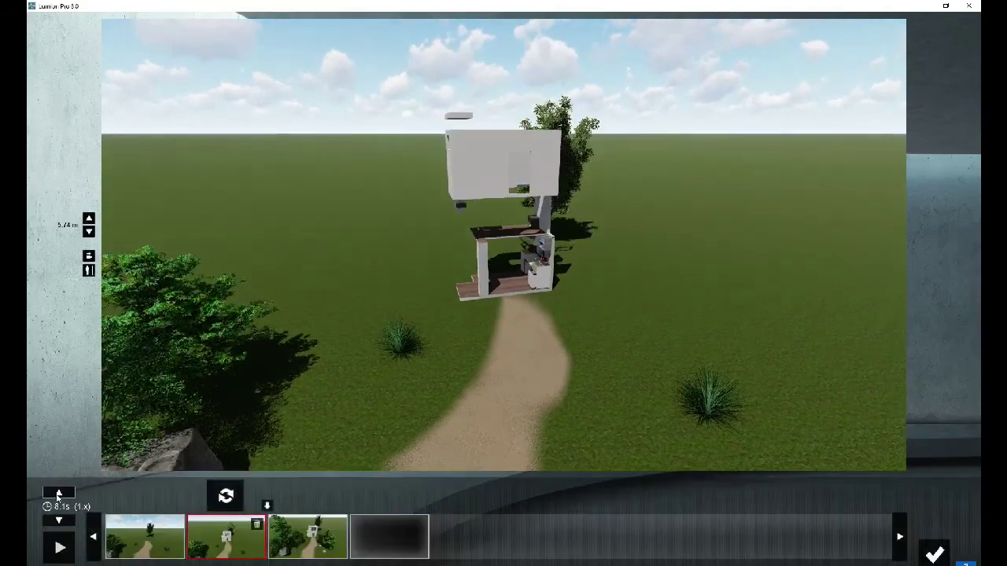
click(58, 549)
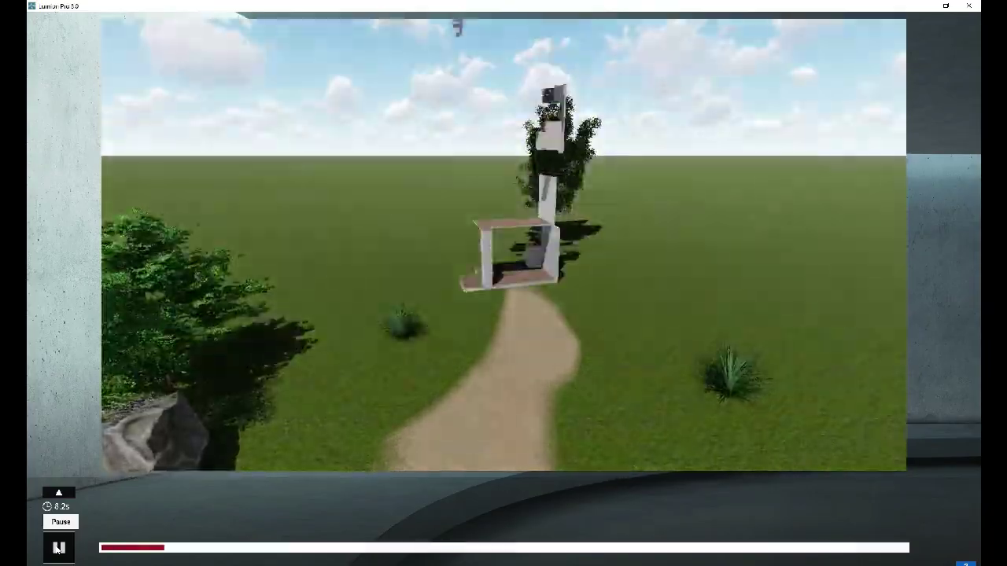
click(56, 549)
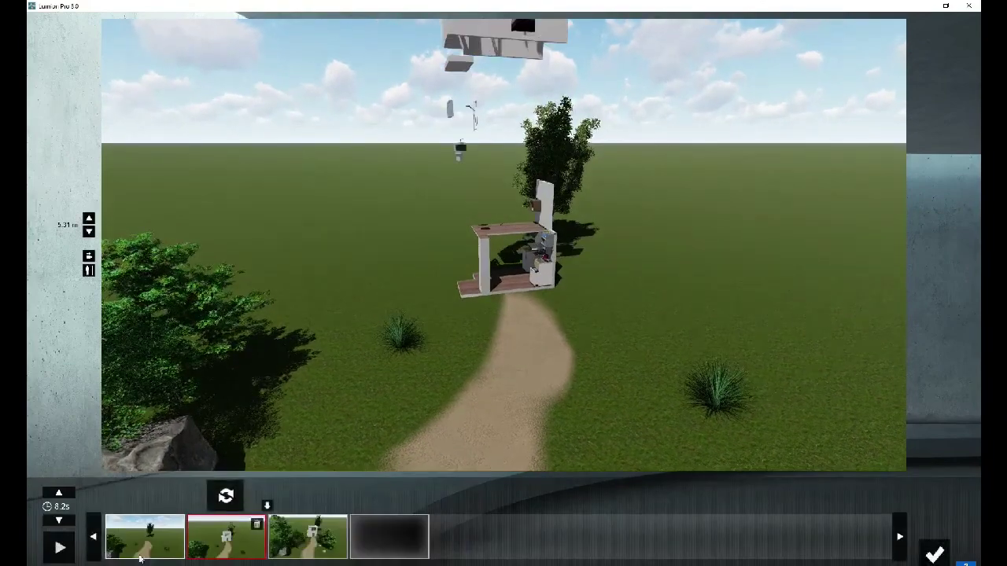